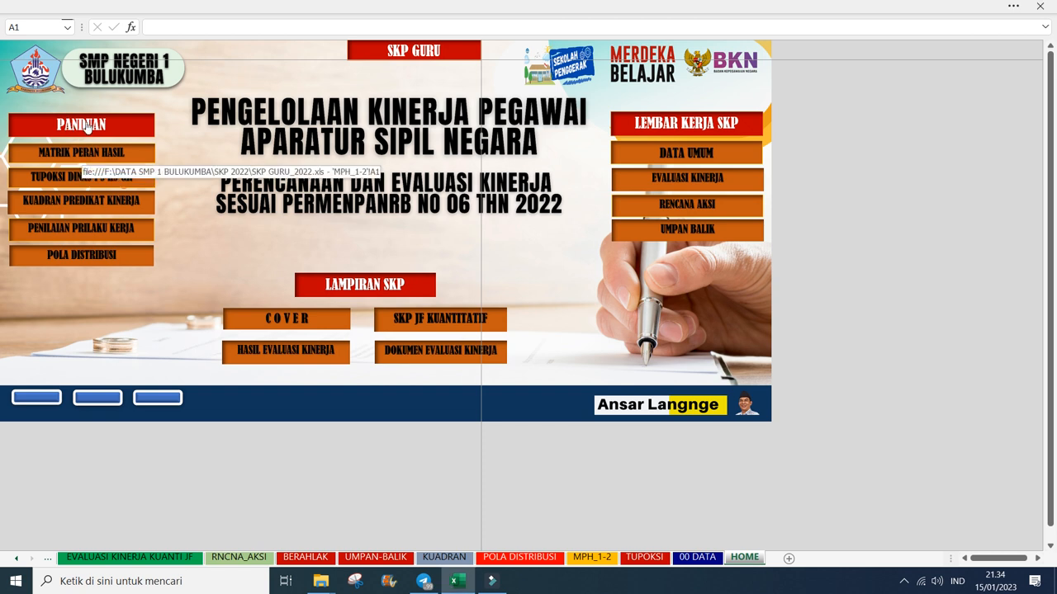
Step: Open the MPH_1-2 role and result matrix from the home sheet and read its rows from KACABDIN / KADIS down to GURU
click(70, 125)
scroll(211, 230, up, 3)
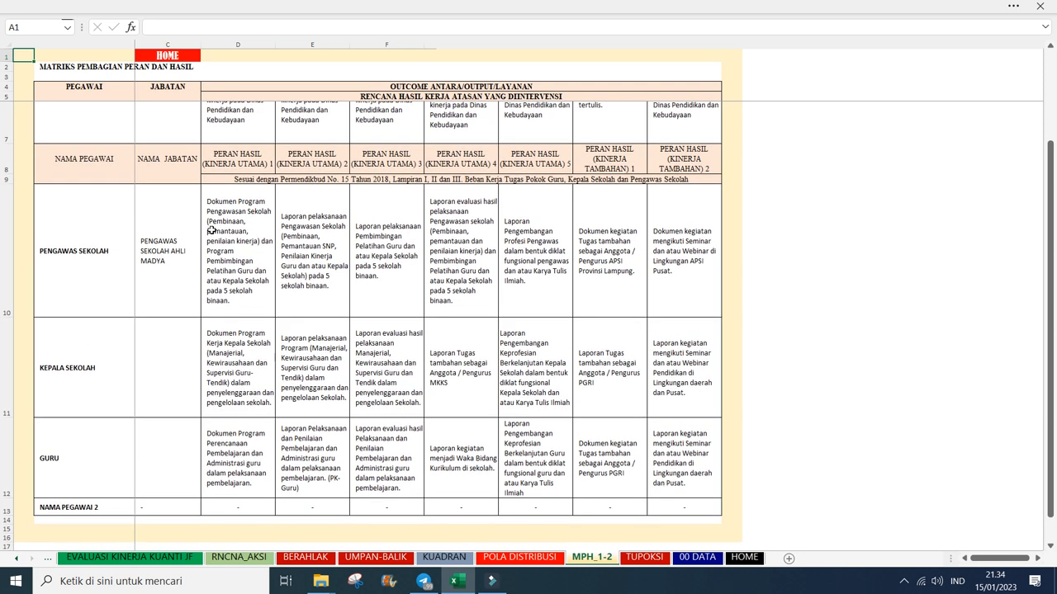
scroll(211, 229, up, 2)
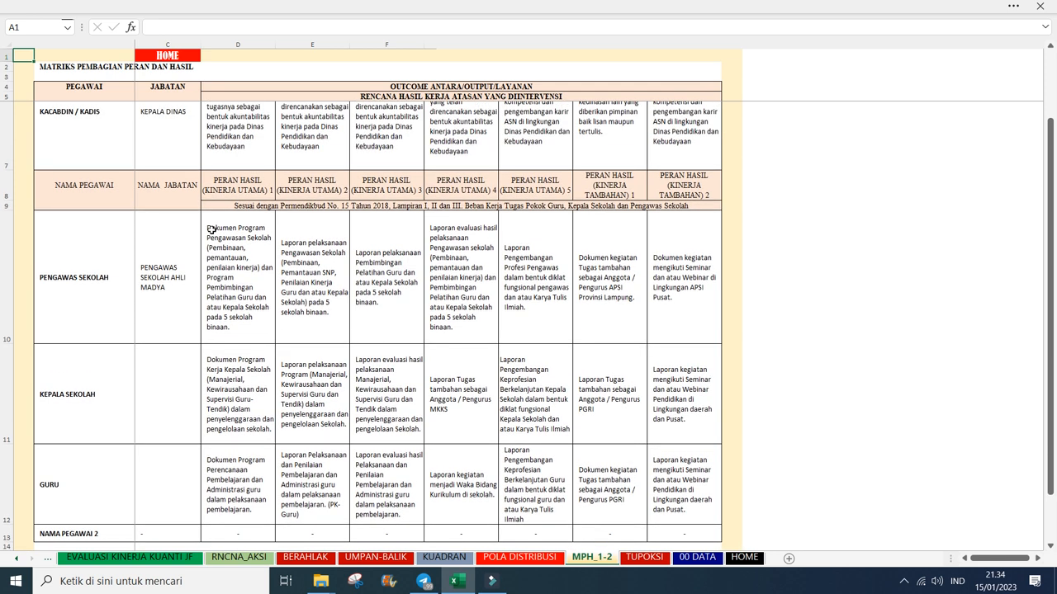
scroll(186, 275, up, 1)
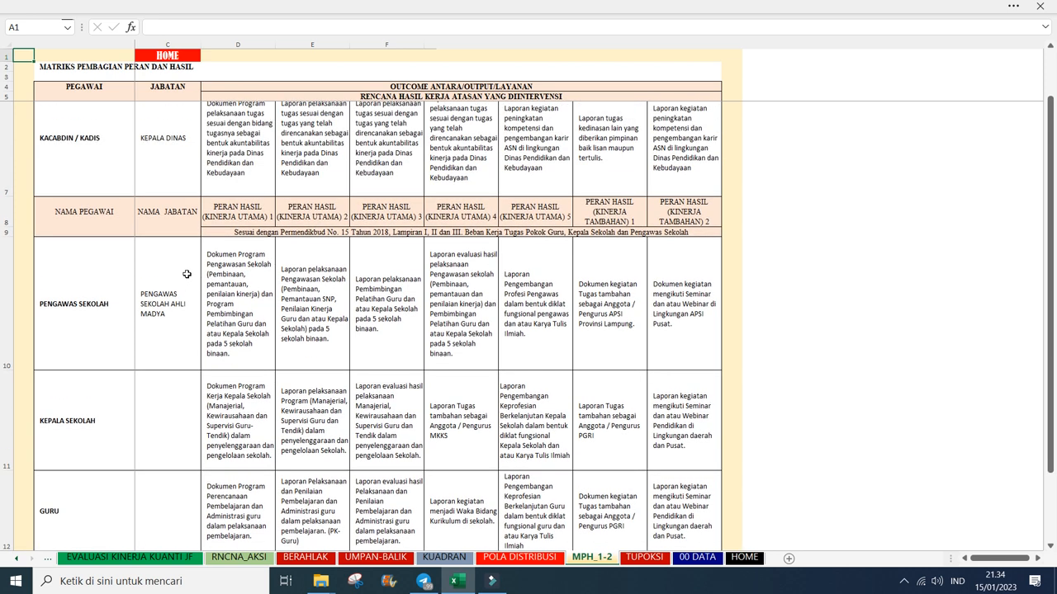
scroll(187, 274, down, 1)
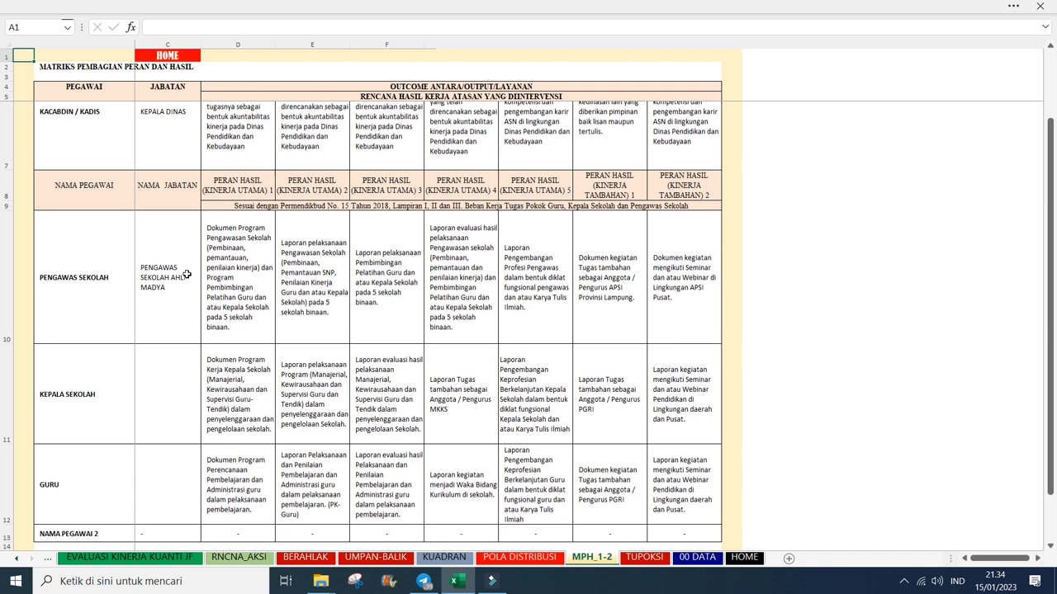
scroll(187, 274, down, 3)
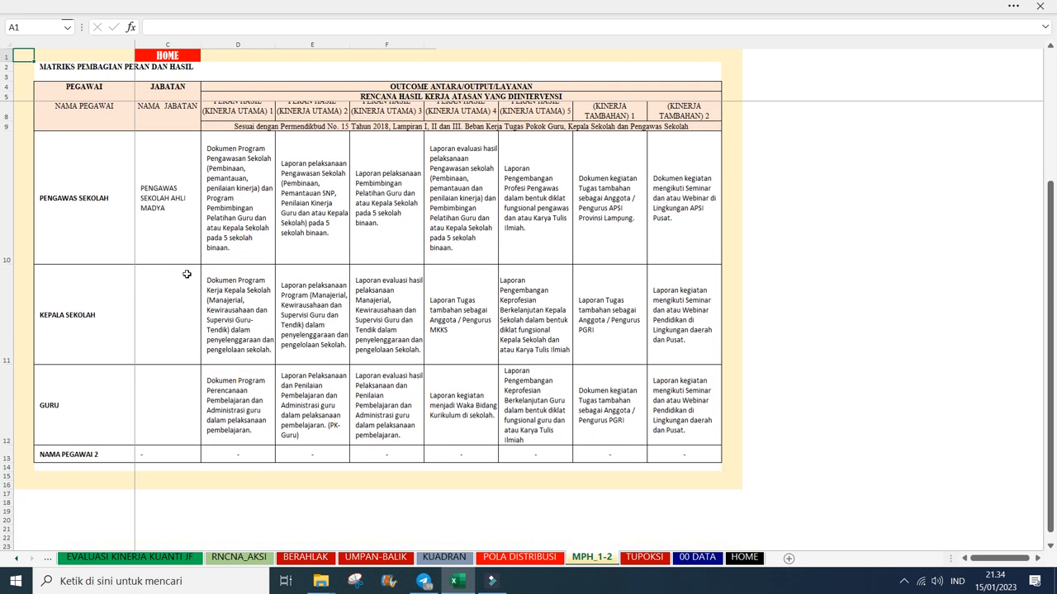
scroll(187, 274, down, 2)
scroll(187, 274, down, 1)
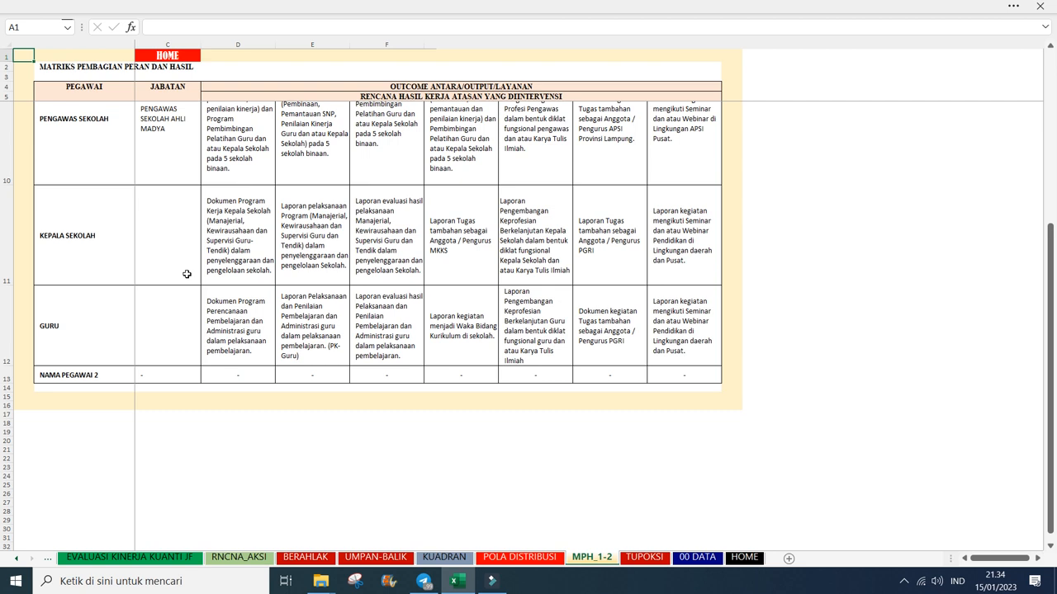
Step: Select the GURU row of the matrix and go through its role results cell by cell up to KINERJA TAMBAHAN 2
click(44, 339)
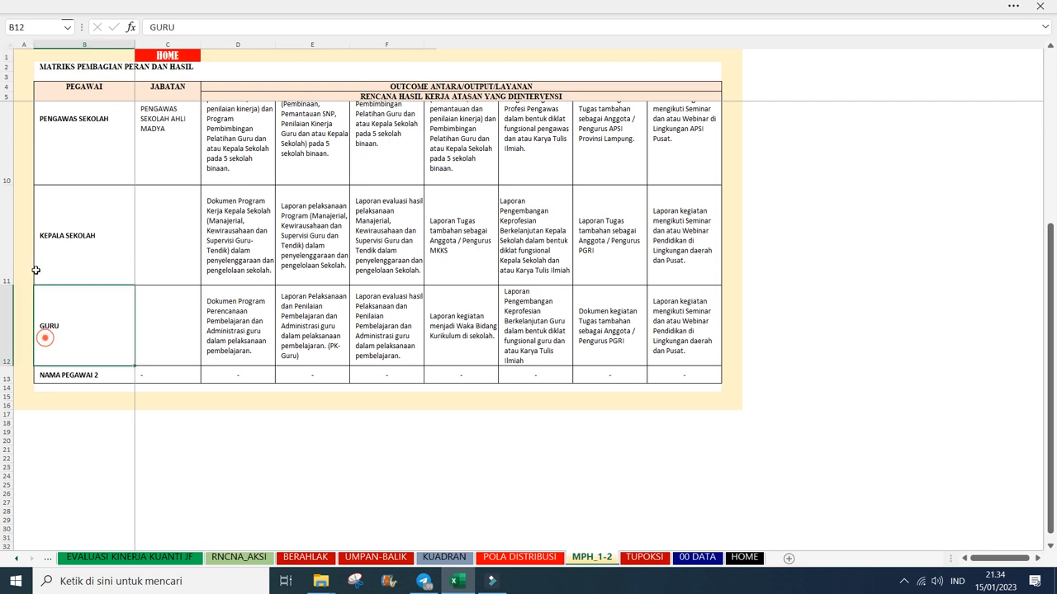
drag(127, 337, 662, 337)
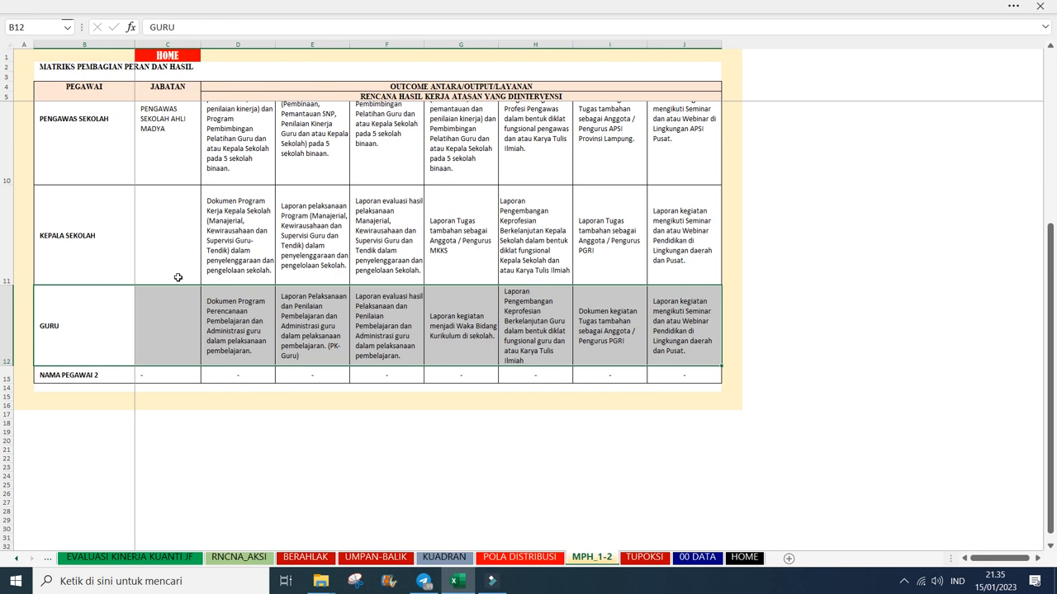
key(Right)
key(Right)
key(Right)
key(Right)
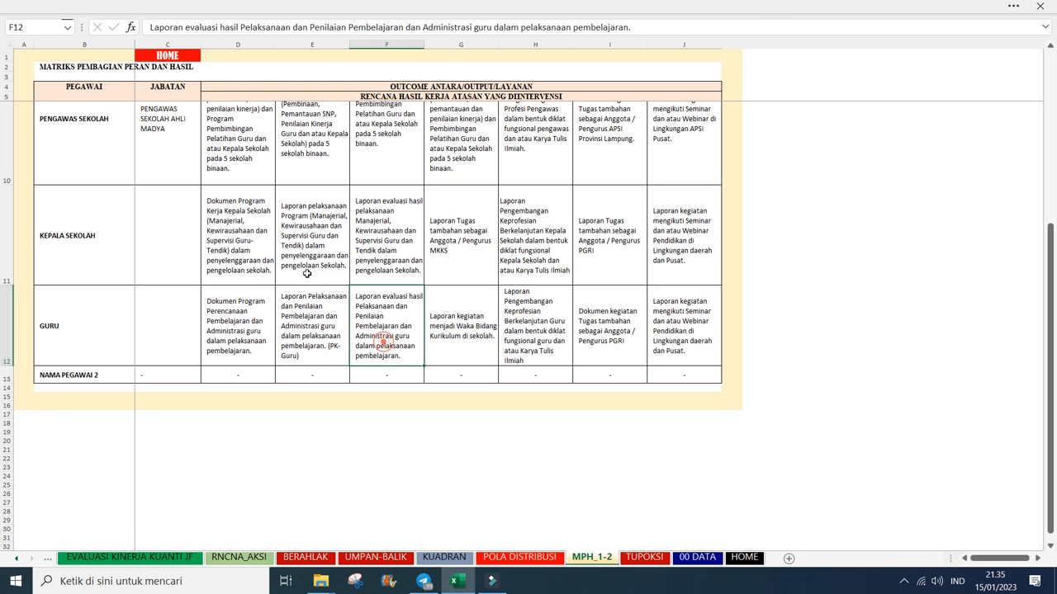
key(Right)
key(Right)
key(Right)
key(Right)
key(ctrl+Left)
key(Right)
key(Right)
key(Right)
key(Right)
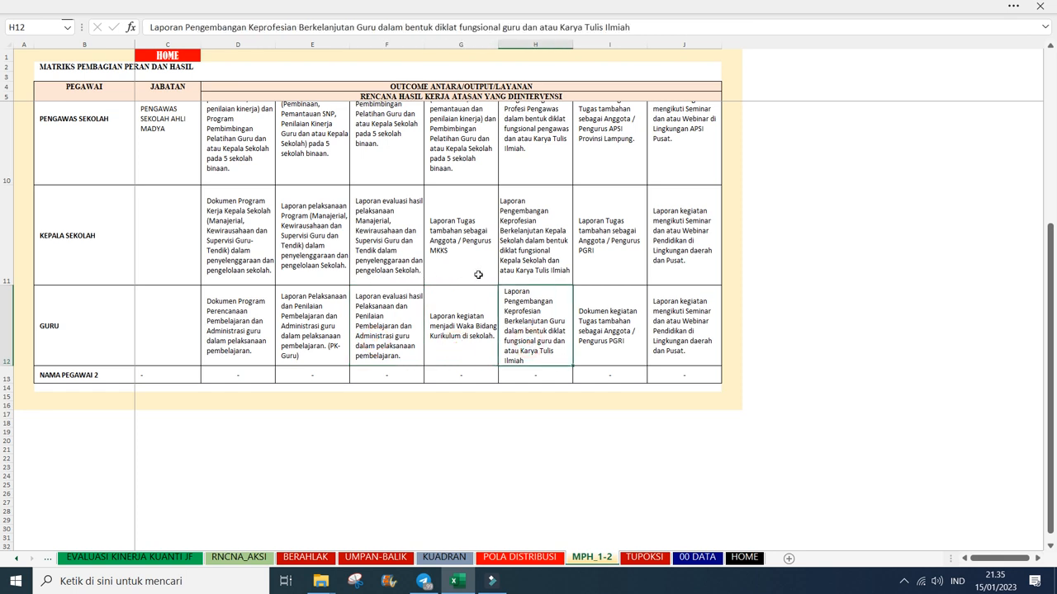
key(Right)
key(Right)
key(ctrl+Left)
key(Right)
key(Right)
key(Right)
key(Right)
key(Right)
key(Right)
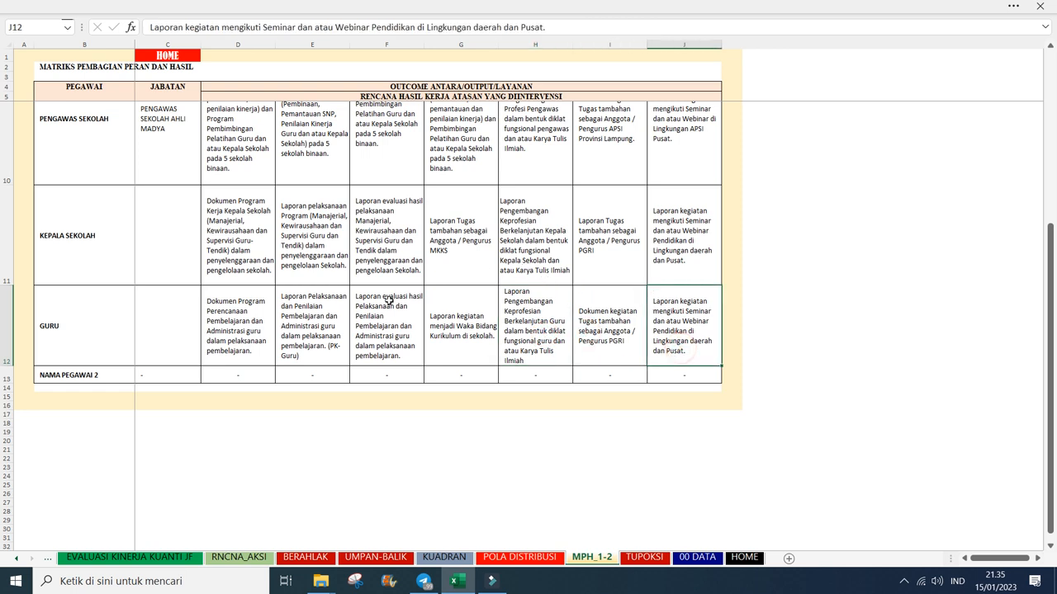
Step: Go through the GURU row's role results again and return to the KINERJA UTAMA 1 cell
key(ctrl+Left)
key(Right)
key(Right)
key(Right)
key(Right)
key(Right)
key(Right)
key(Left)
key(Left)
key(Left)
key(Left)
key(Left)
key(Left)
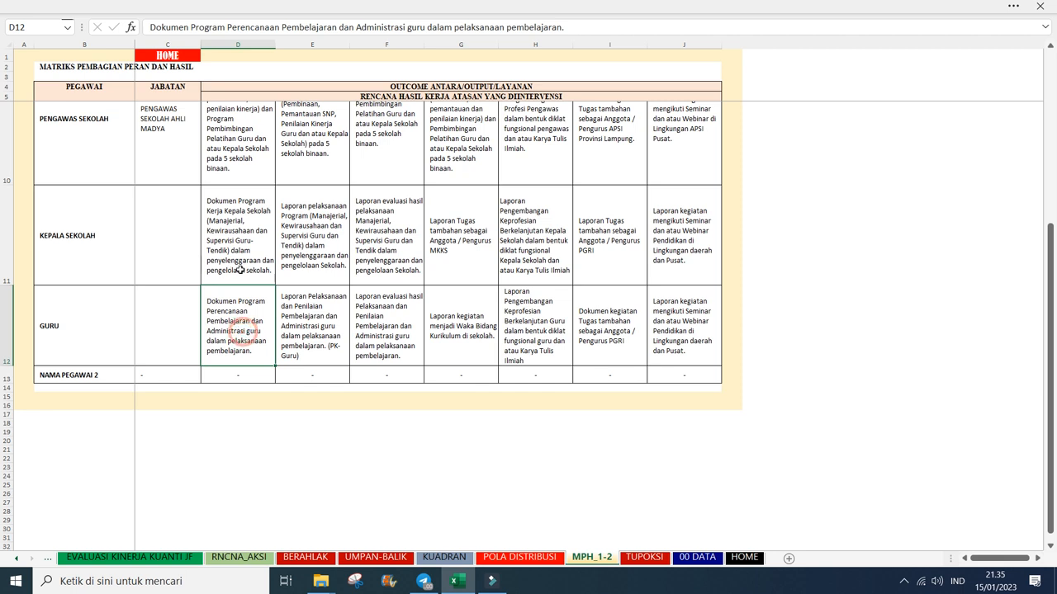
Step: Examine the GURU row's five main performance results one by one, from KINERJA UTAMA 1 to KINERJA UTAMA 5
key(Right)
key(Right)
key(Right)
key(Right)
key(Right)
key(Right)
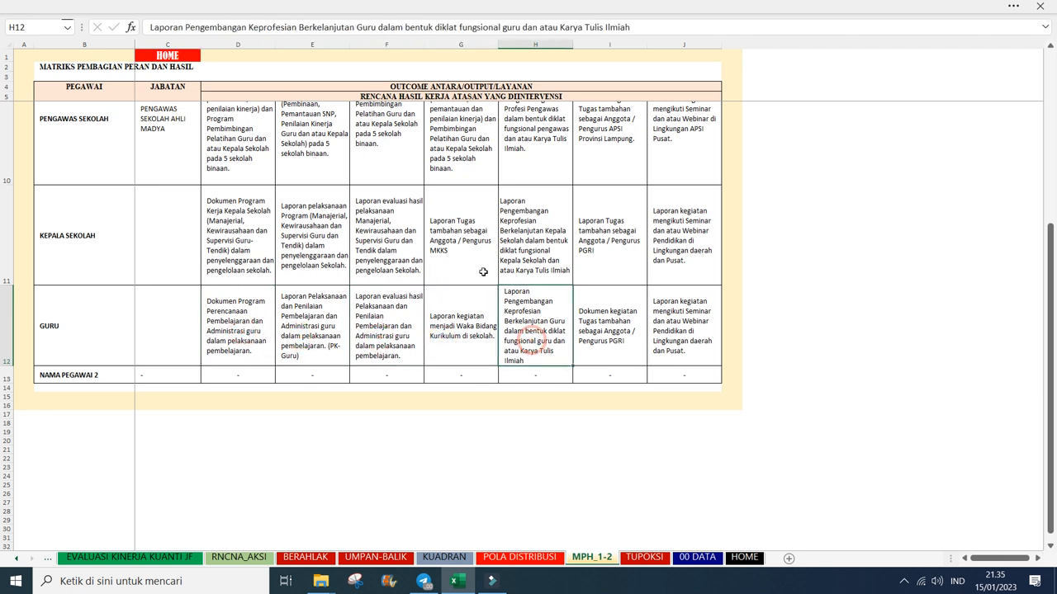
click(232, 328)
click(301, 330)
click(371, 341)
key(Right)
key(Right)
key(Right)
key(Right)
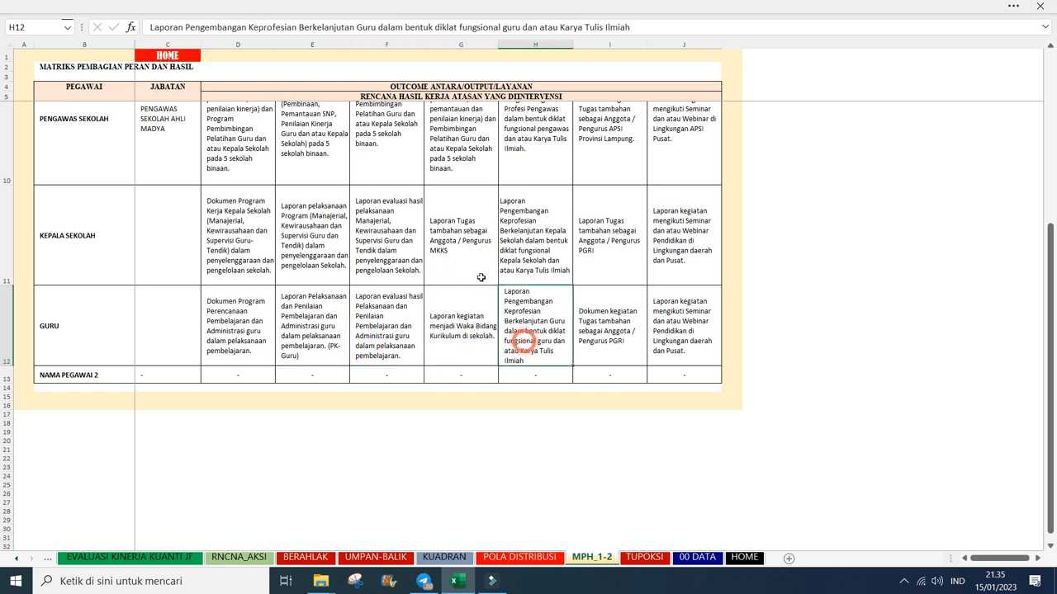
Step: Return to the home sheet, open the TUPOKSI guide and find the GURU section among the individual performance indicators
click(155, 55)
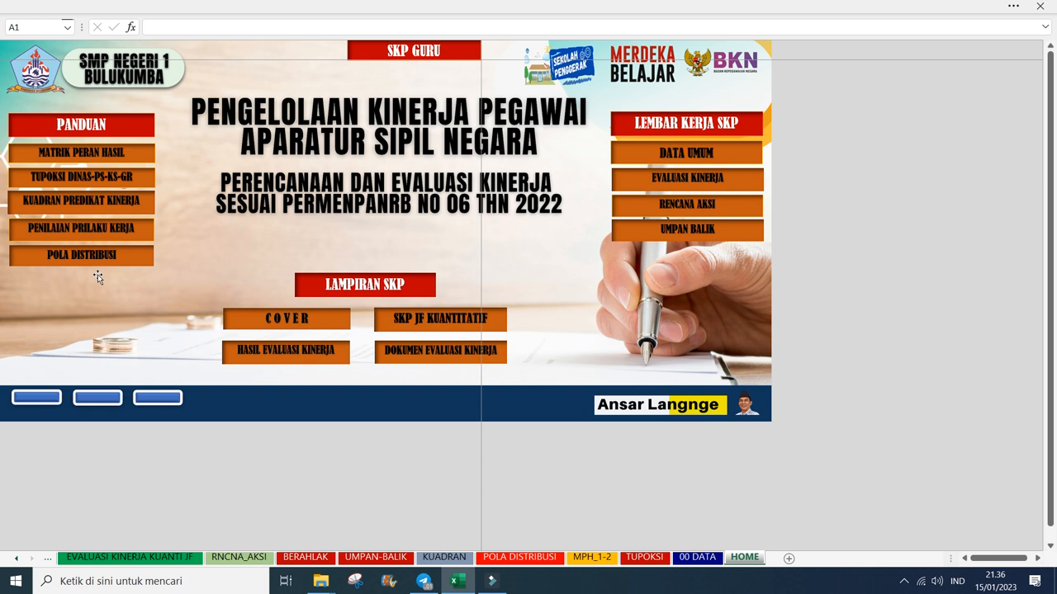
click(95, 150)
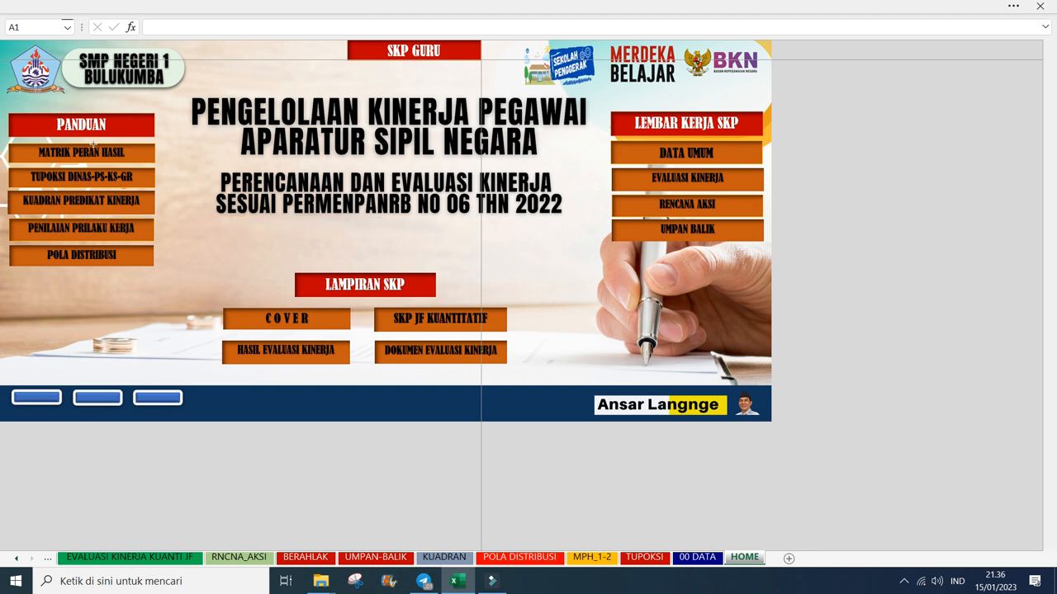
scroll(404, 332, down, 2)
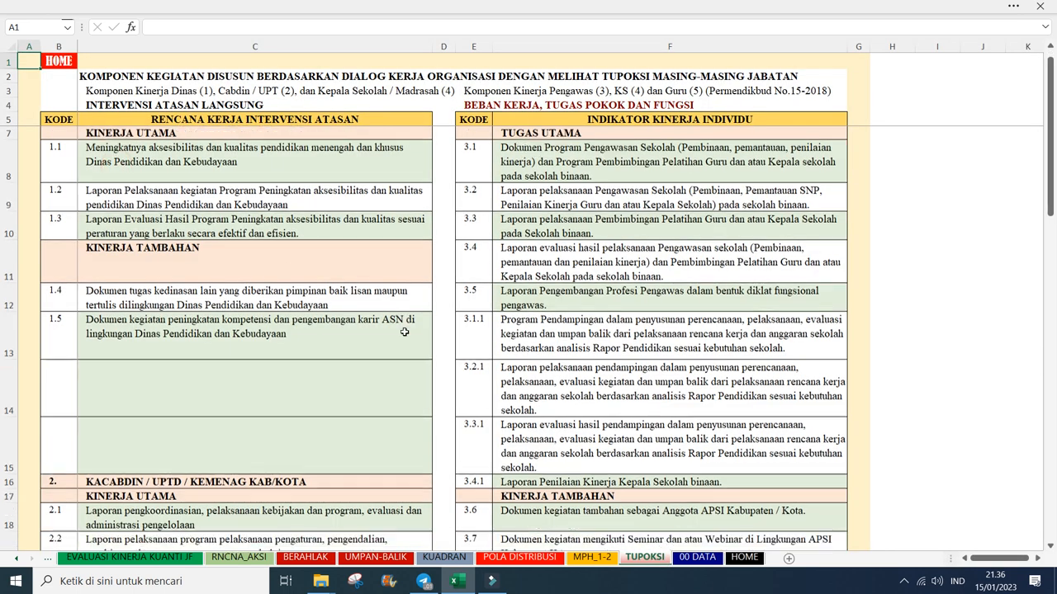
scroll(405, 332, down, 1)
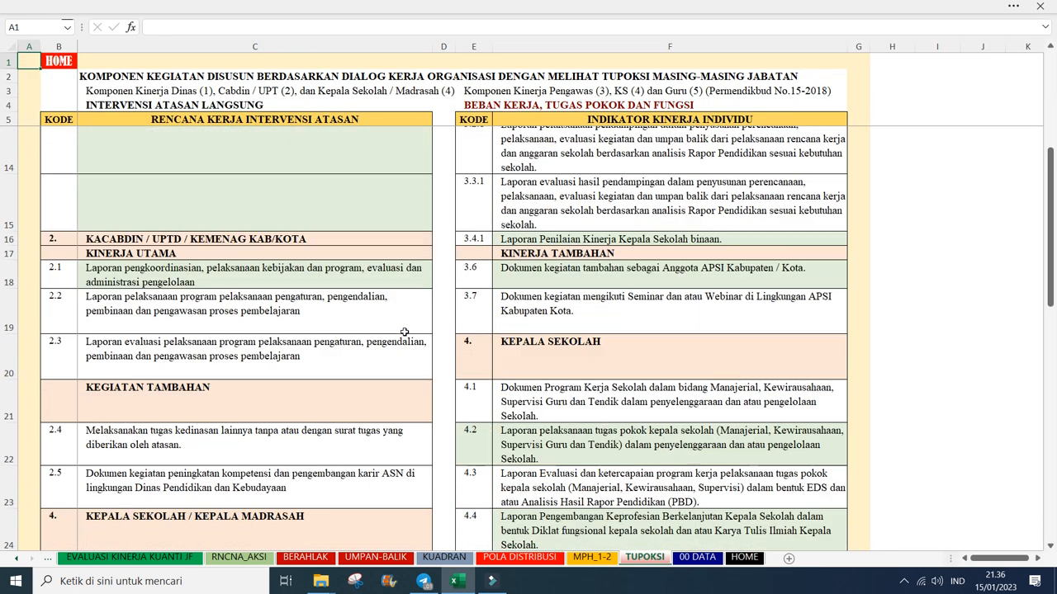
scroll(404, 332, down, 4)
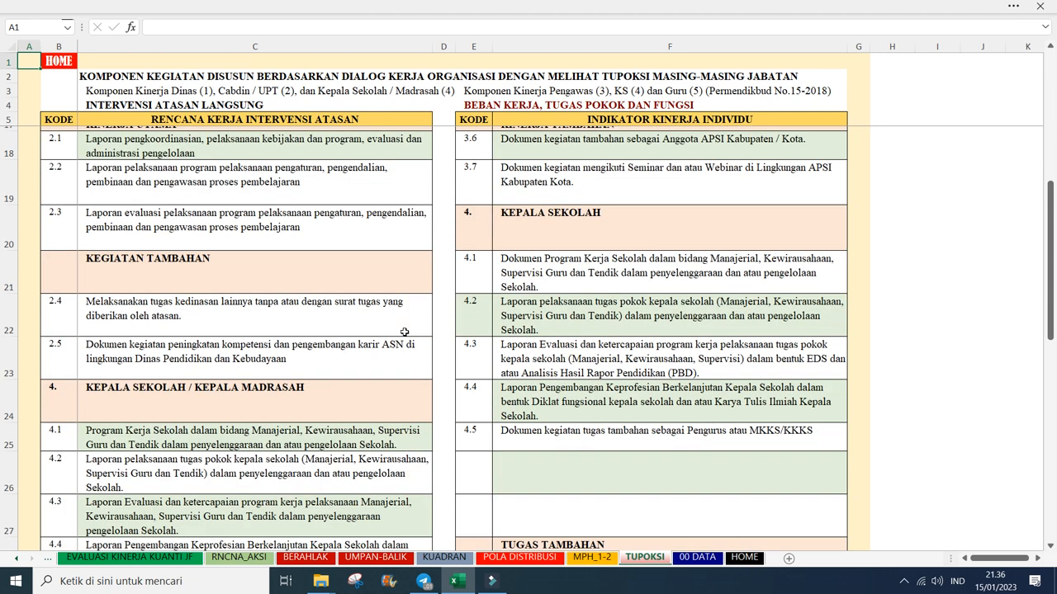
scroll(404, 332, down, 3)
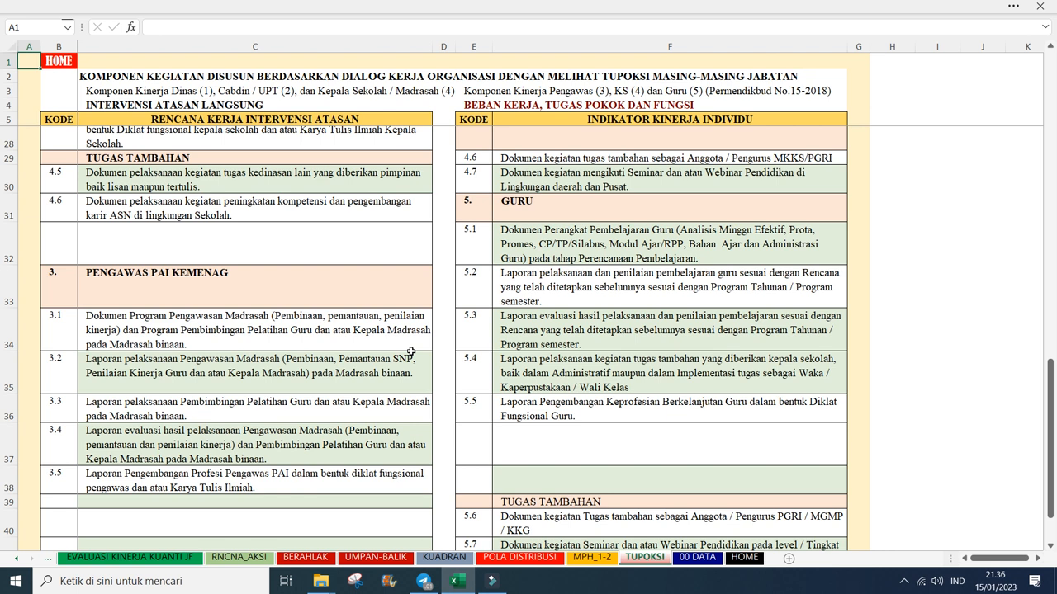
Step: Examine GURU indicators 5.1 to 5.5 one by one, ending at the empty row below them
click(550, 255)
click(551, 291)
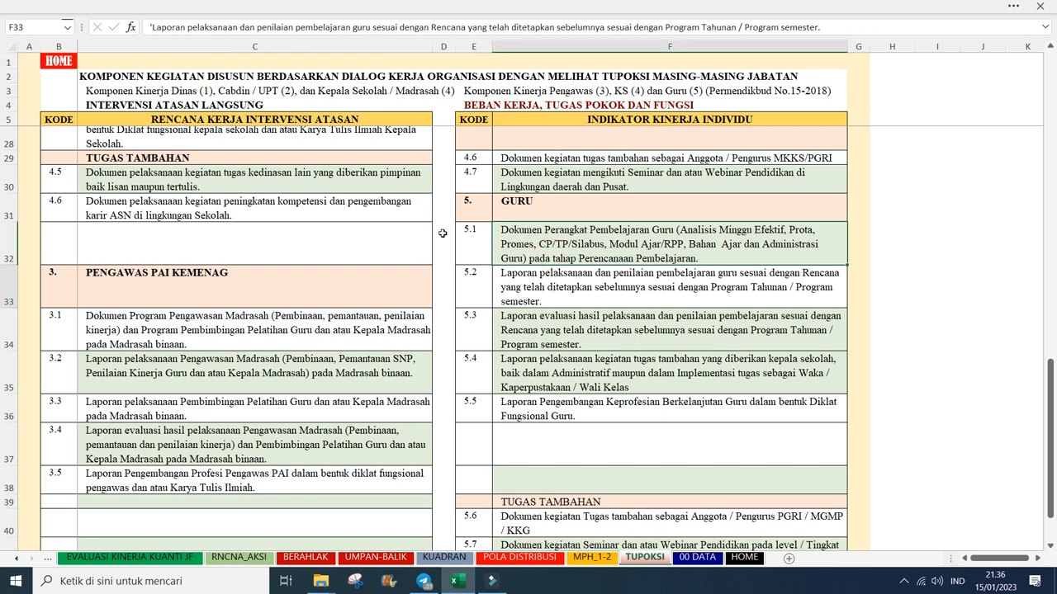
click(554, 326)
click(558, 367)
click(554, 408)
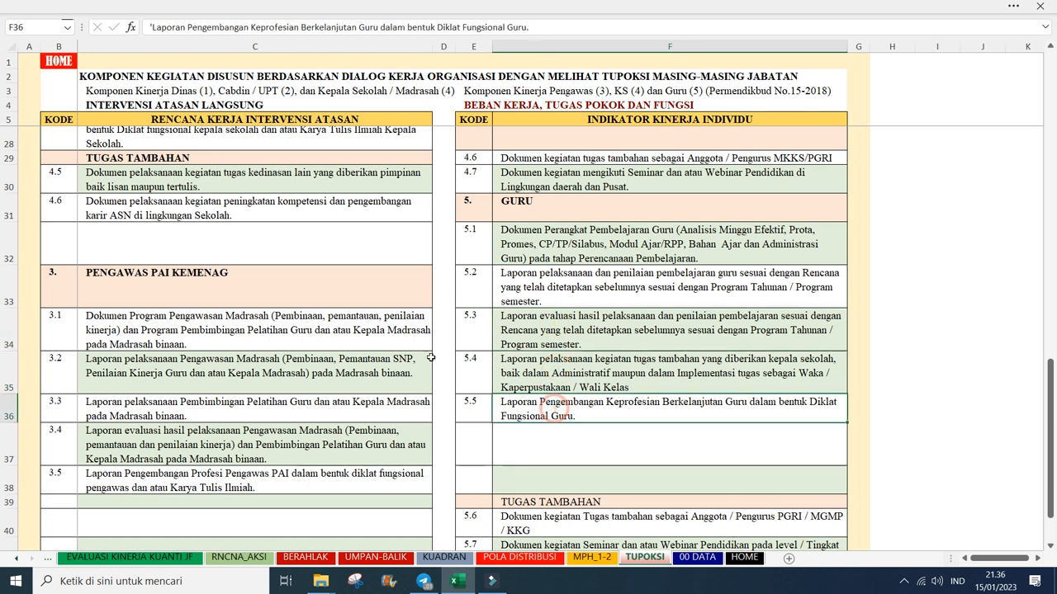
click(538, 446)
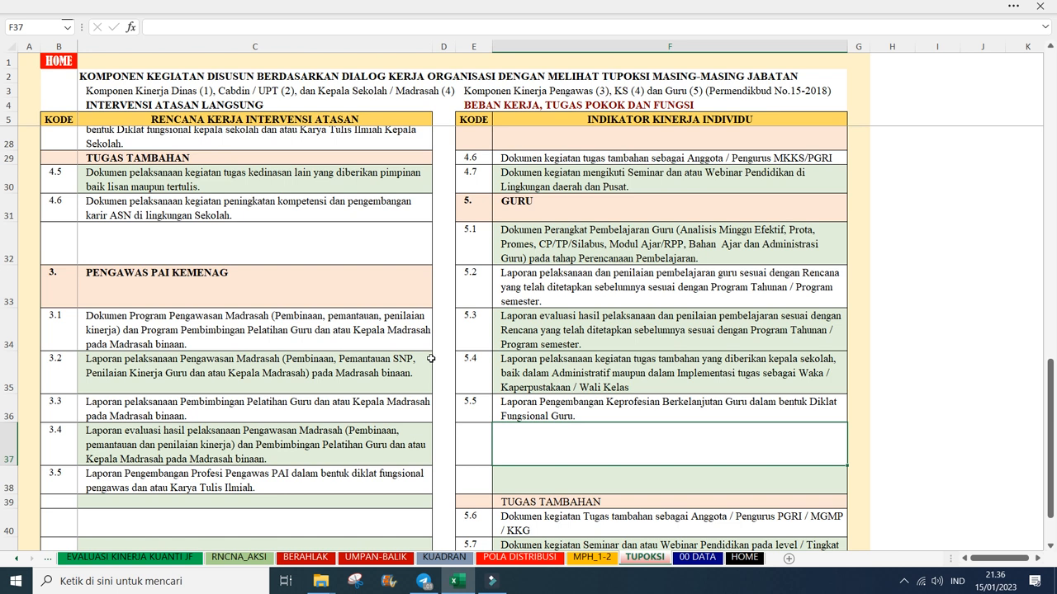
Step: Go over the GURU indicators twice more, each time from code 5.1 down to 5.5
click(561, 252)
click(529, 297)
click(539, 337)
click(541, 363)
click(537, 408)
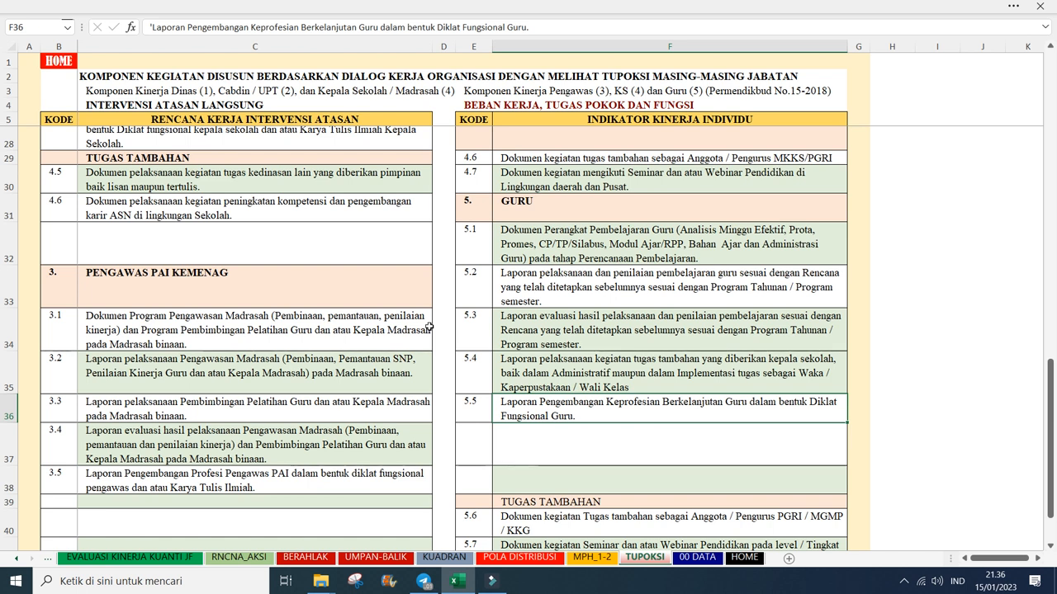
click(567, 246)
key(Down)
key(Down)
key(Down)
key(Down)
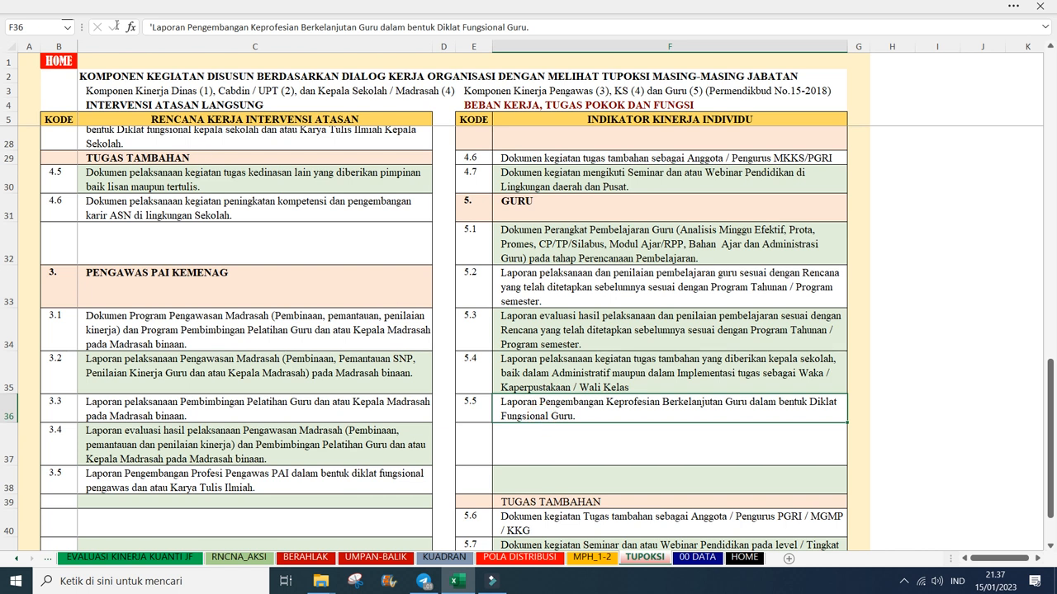
Step: Open the KUADRAN predicate guide from the home sheet and examine its first combination across the Hasil Kerja, Perilaku Kerja and Hasil columns
click(54, 60)
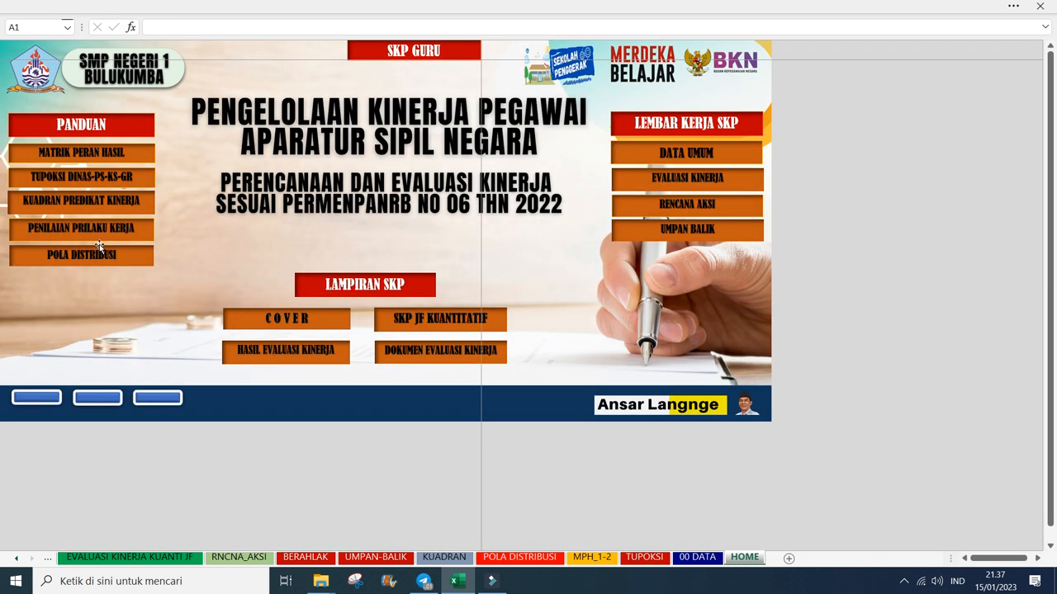
click(51, 200)
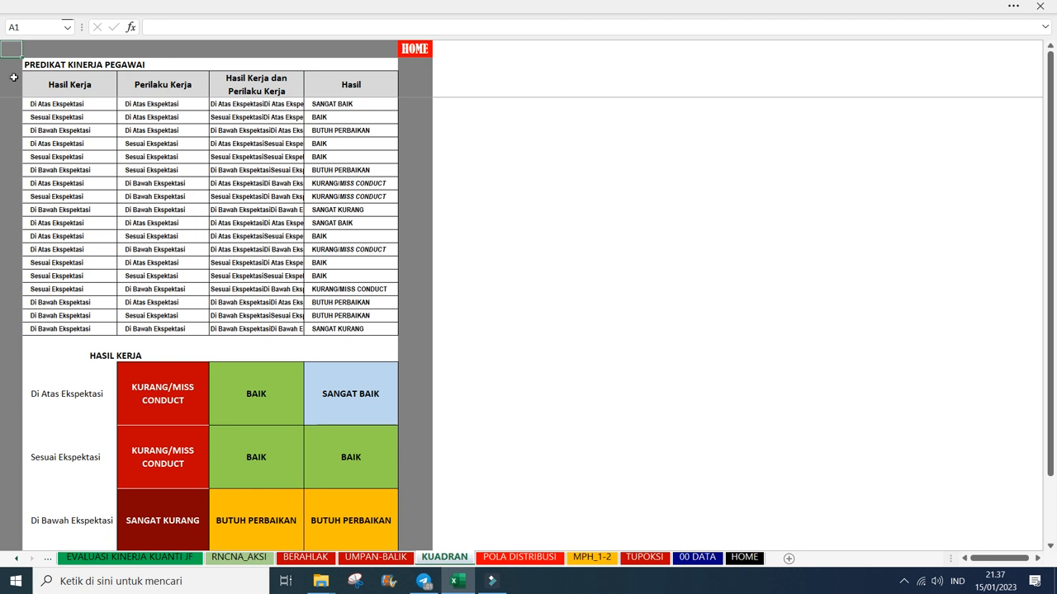
click(52, 103)
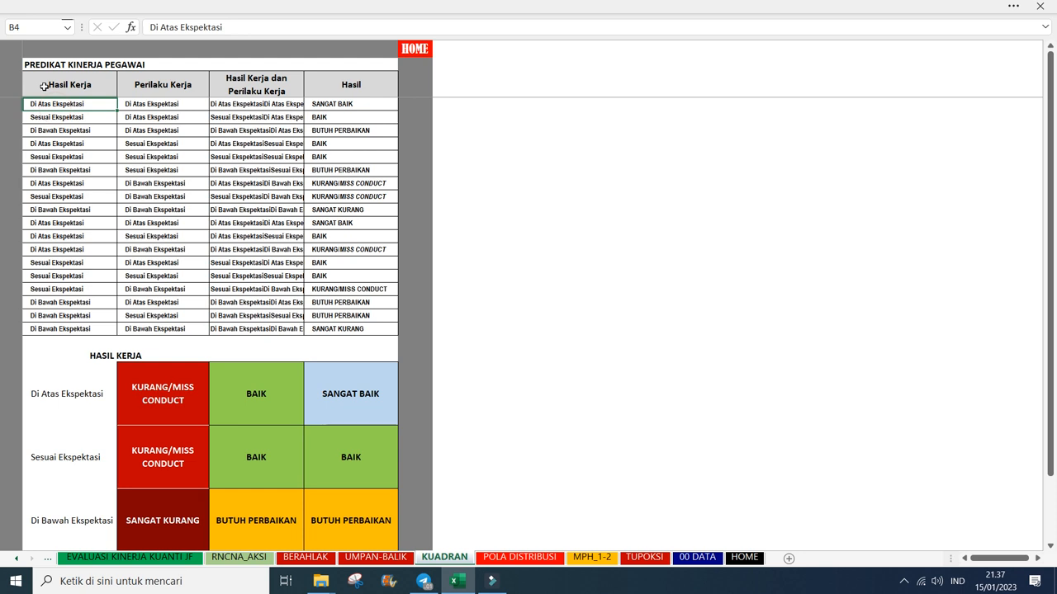
key(Right)
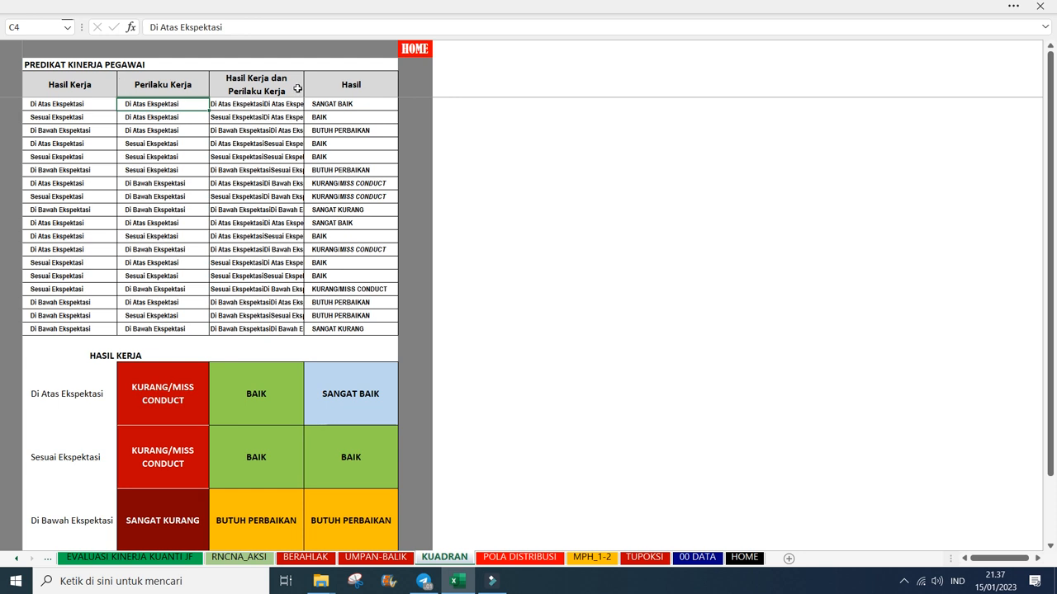
key(Right)
key(Right)
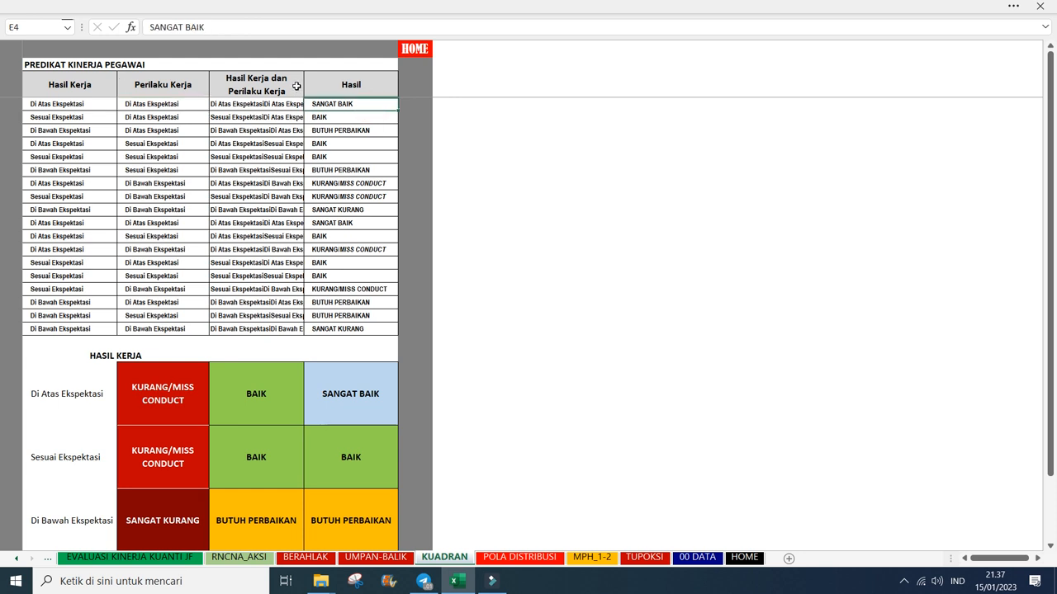
key(Left)
key(Left)
key(Left)
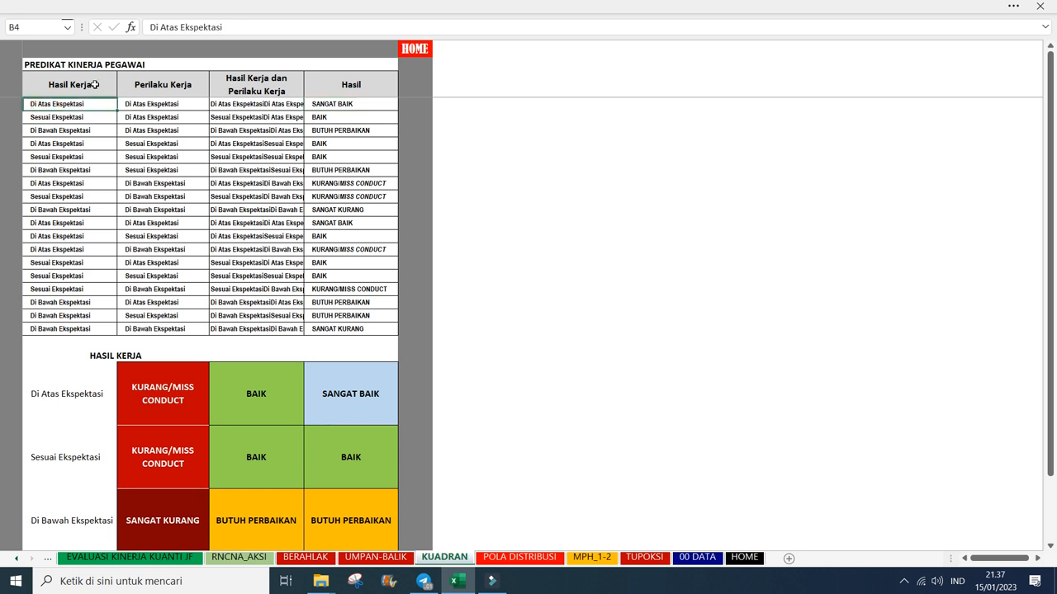
key(Right)
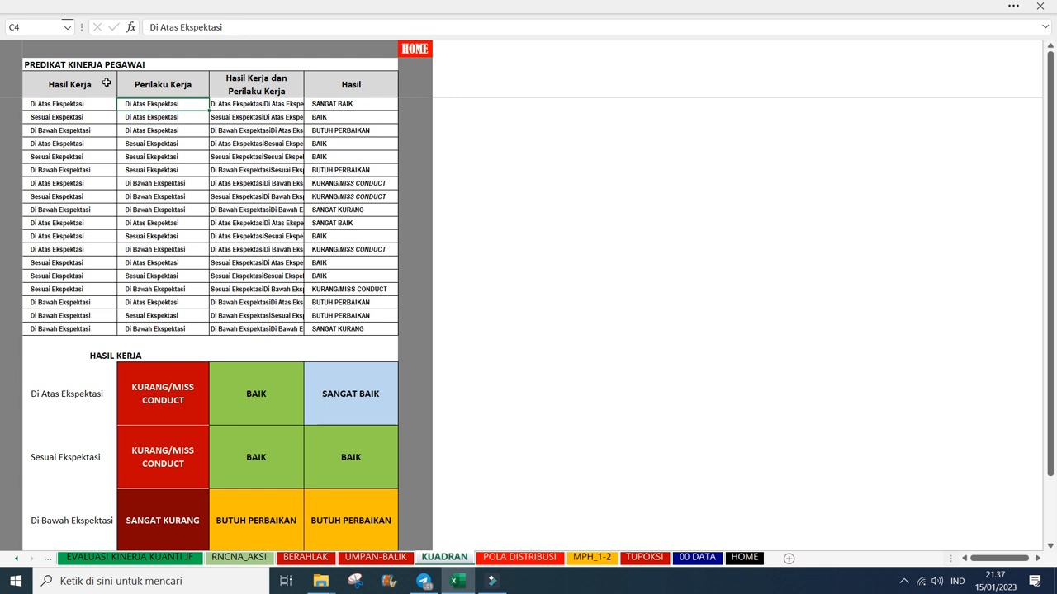
Step: Examine the second predicate combination, starting with Sesuai Ekspektasi under Hasil Kerja, across to its Hasil column
click(57, 119)
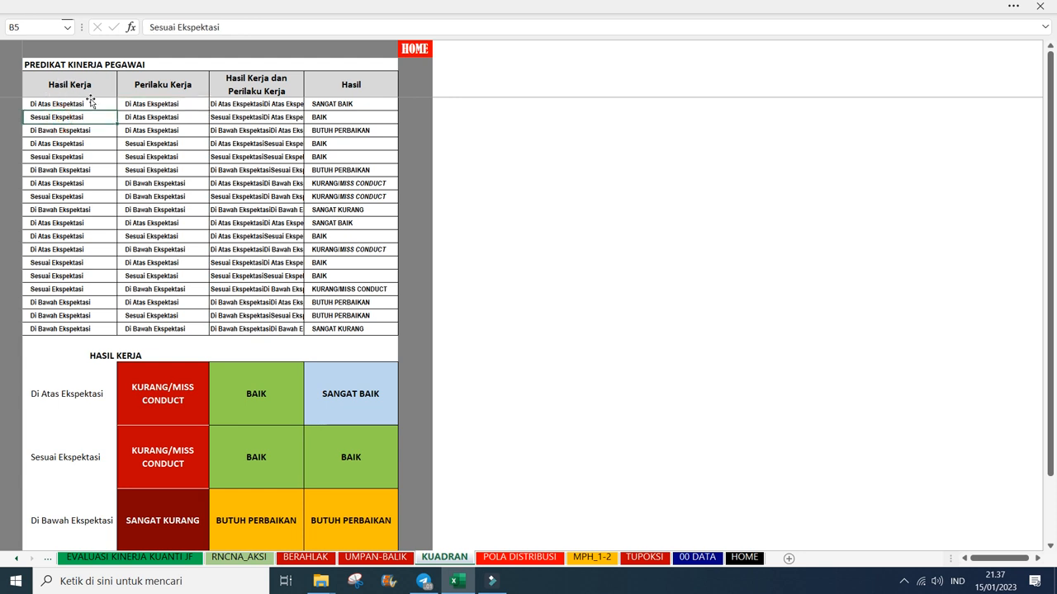
key(Right)
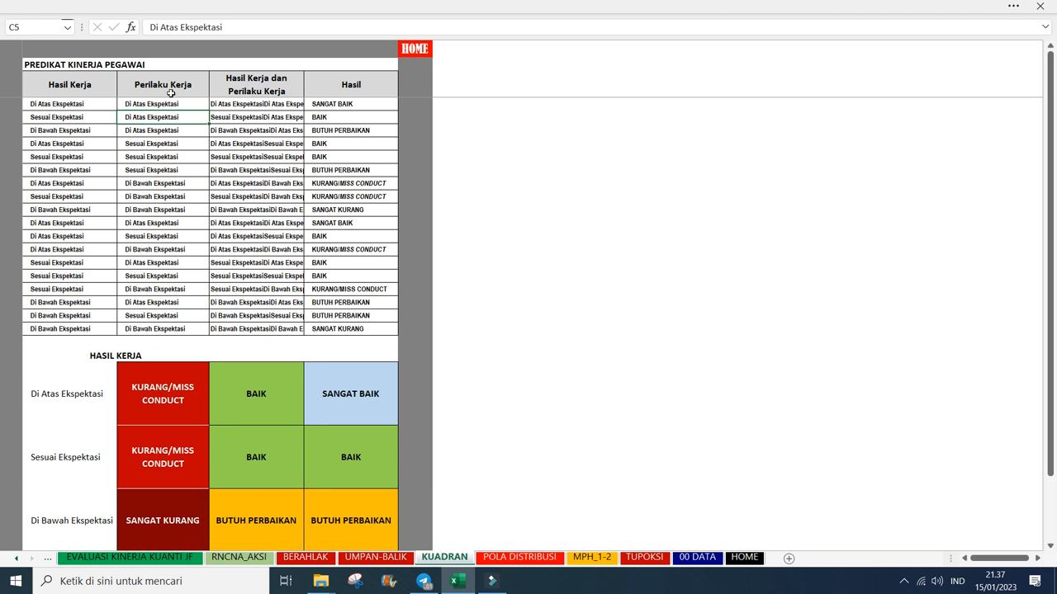
key(Right)
key(Right)
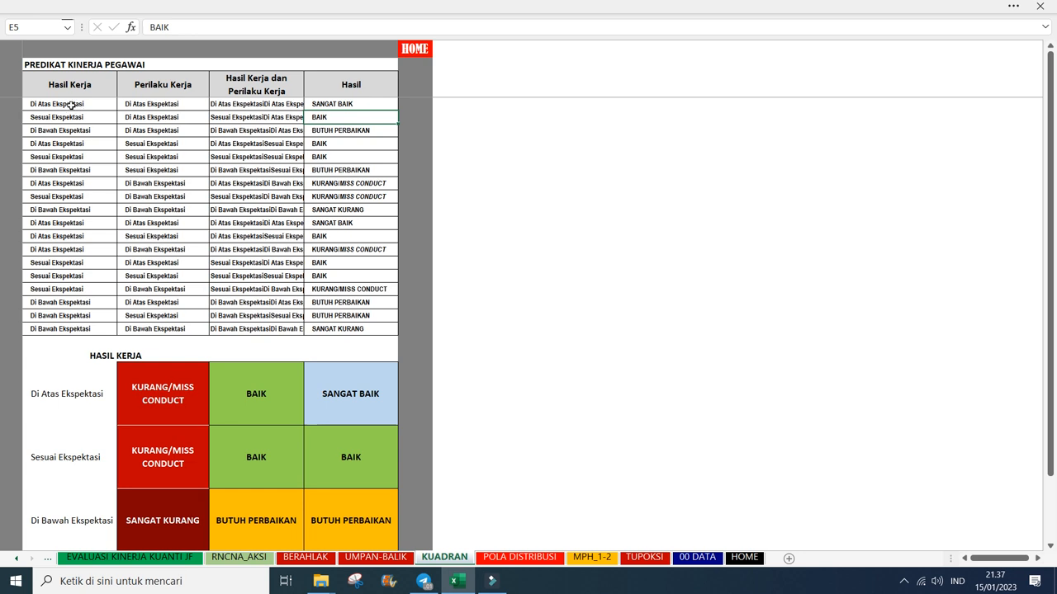
Step: Examine the third predicate combination, Di Bawah Ekspektasi with Di Atas Ekspektasi, and revisit both ratings of the first combination
click(90, 132)
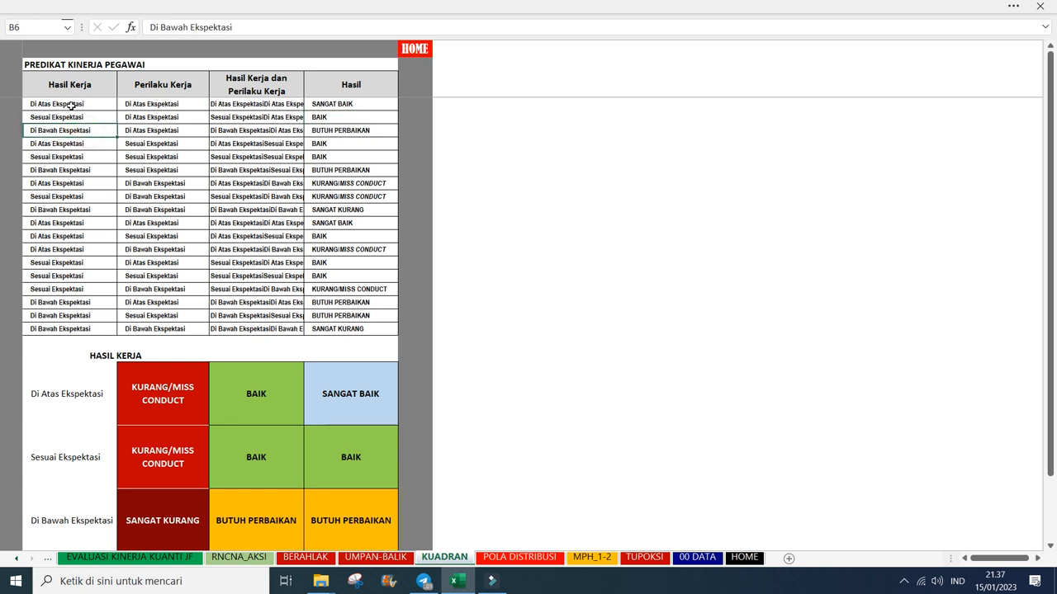
click(153, 132)
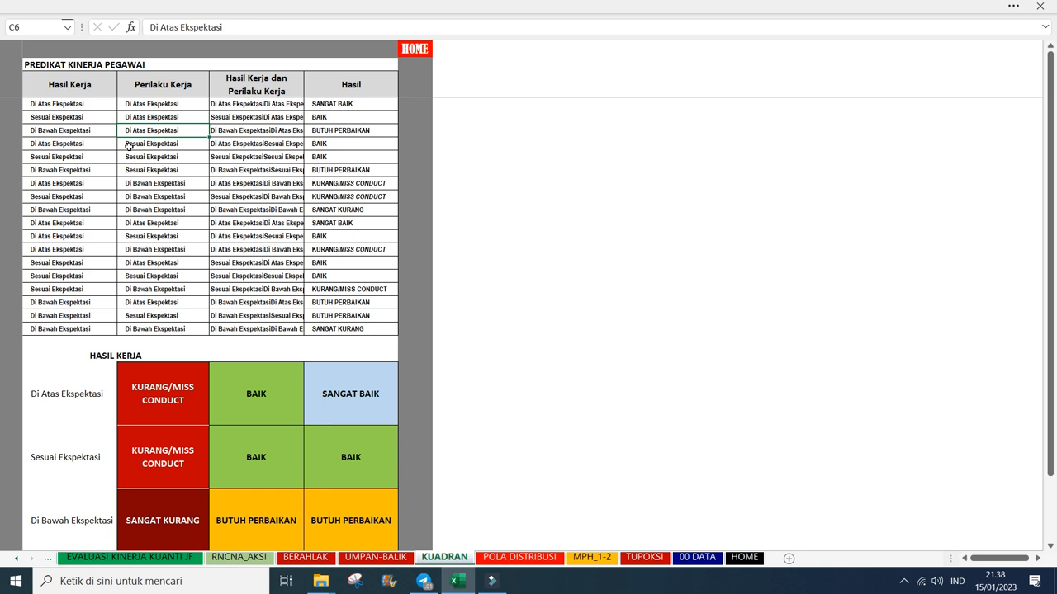
click(45, 104)
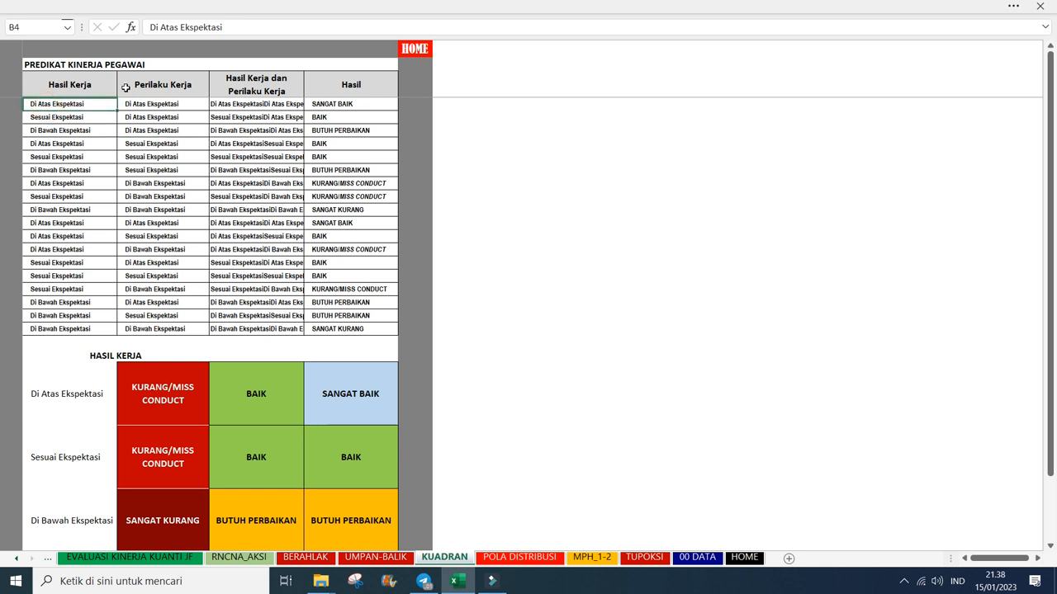
key(Right)
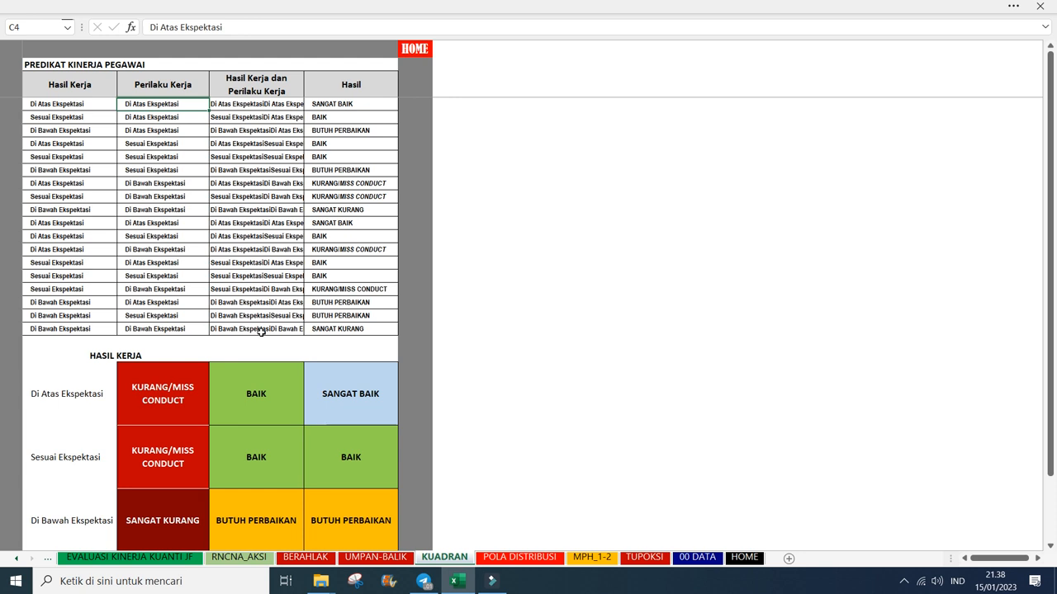
Step: Open the PENILAIAN PRILAKU KERJA guide from the home sheet and look through its components from Berorientasi Pelayanan down to Kolaboratif
click(338, 48)
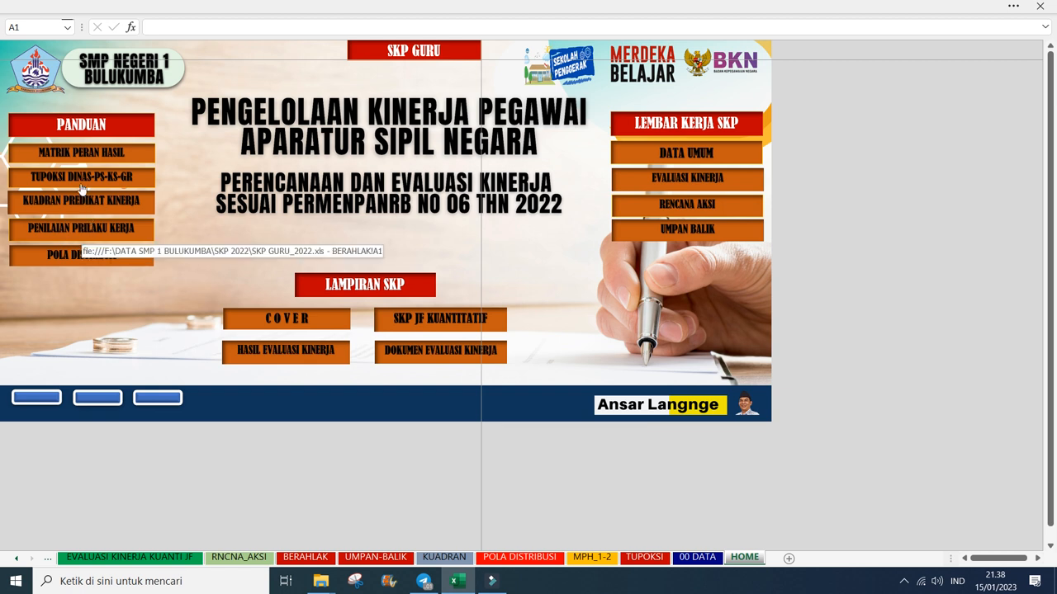
click(87, 224)
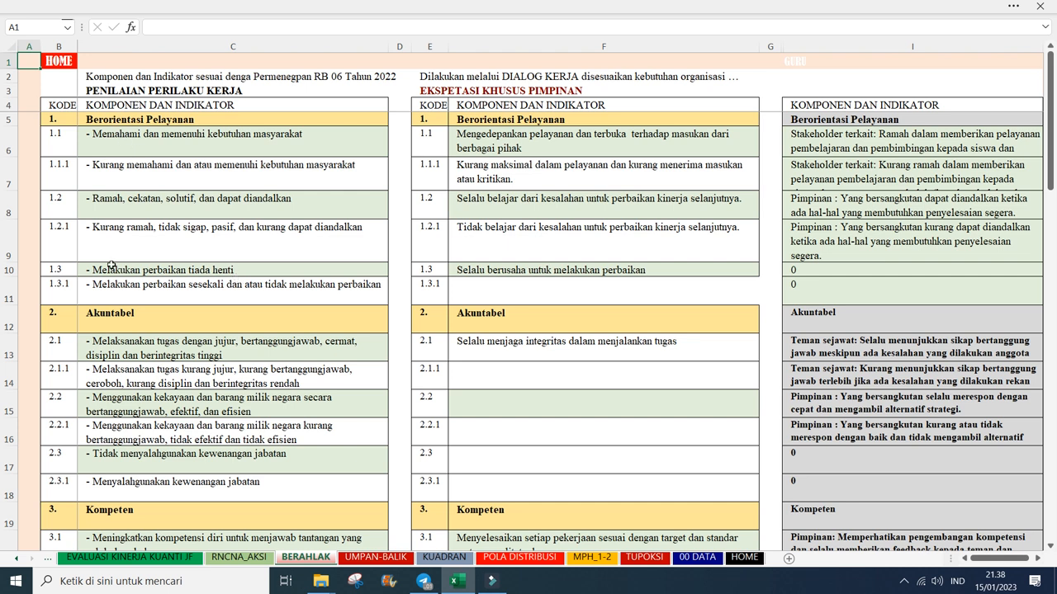
click(146, 320)
scroll(124, 310, down, 2)
click(126, 340)
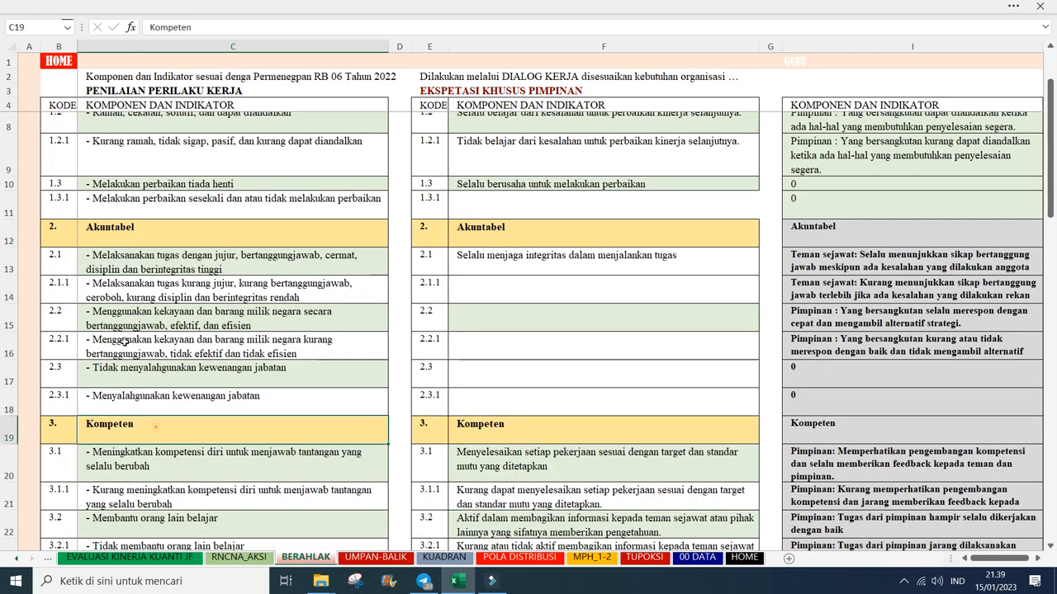
scroll(126, 340, down, 7)
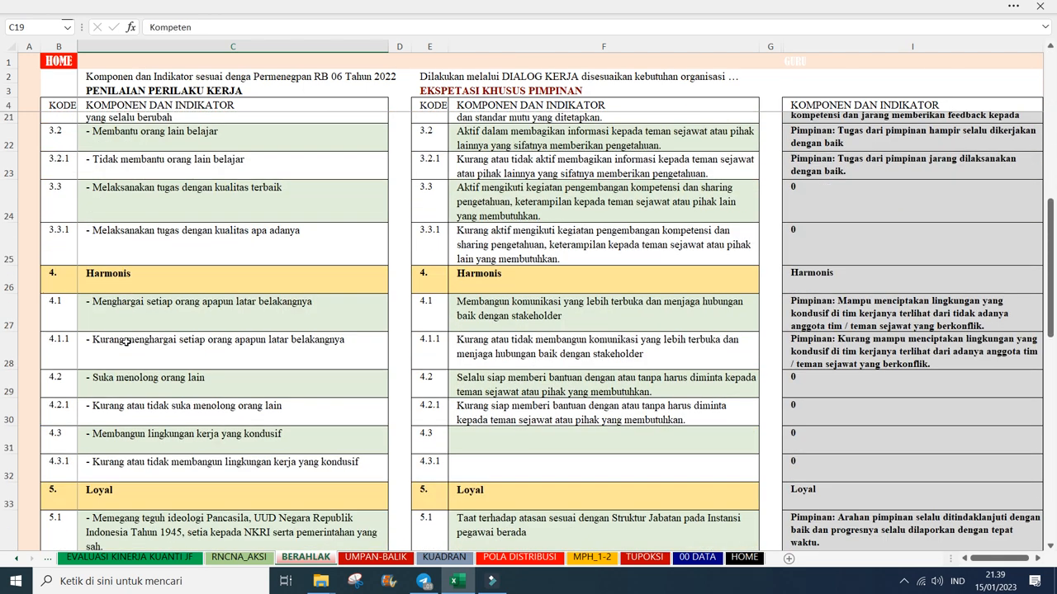
scroll(125, 341, down, 4)
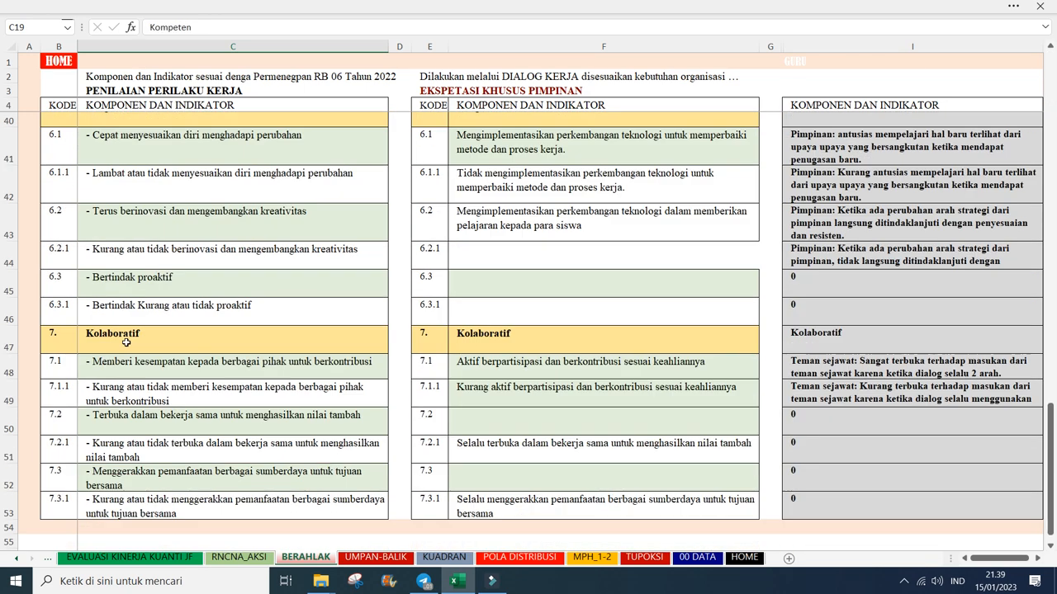
scroll(126, 341, up, 2)
scroll(126, 341, down, 2)
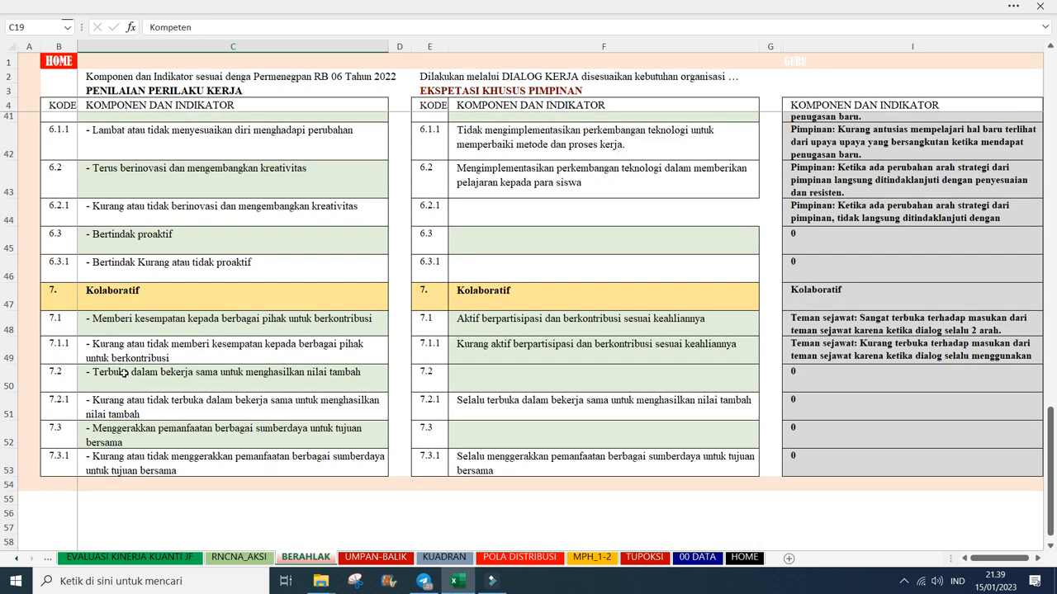
scroll(122, 372, up, 3)
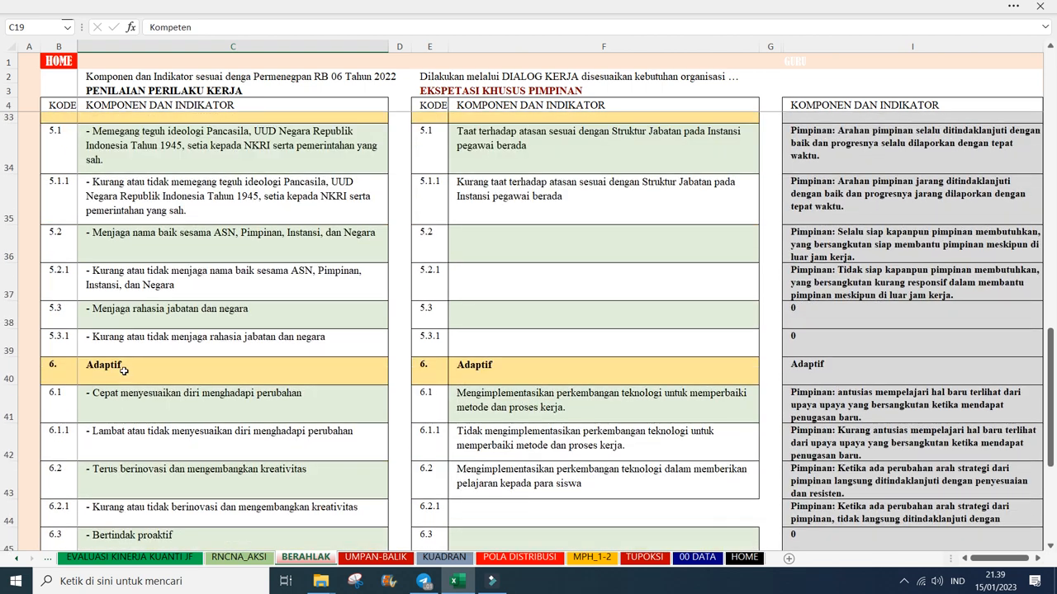
scroll(122, 370, up, 10)
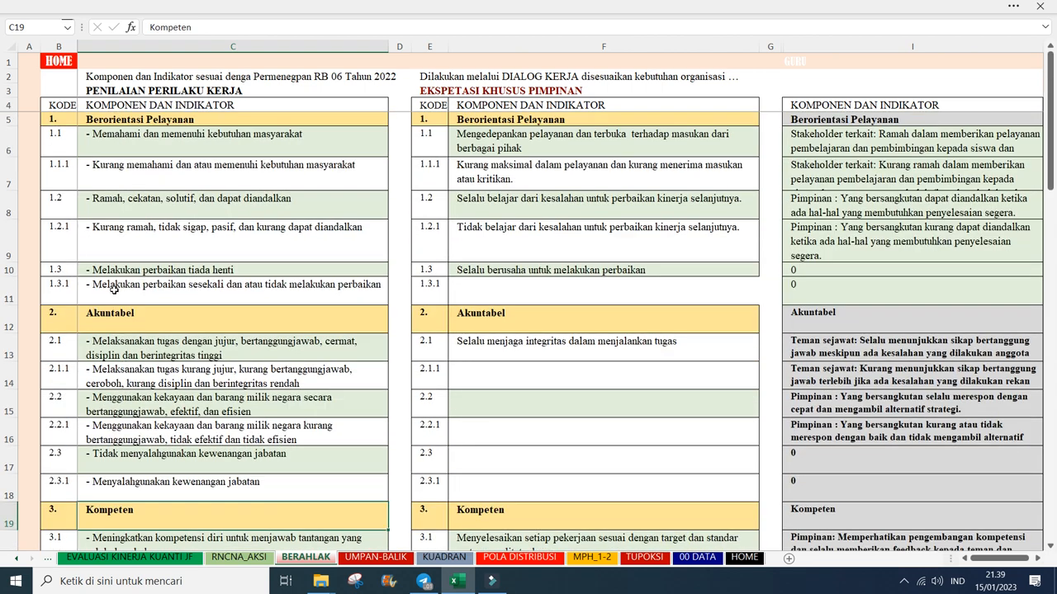
Step: Go through the seven BERAHLAK components once more, down to indicator 7.3.1 and back to the start of the table
scroll(114, 289, down, 3)
scroll(132, 286, up, 3)
scroll(145, 285, down, 2)
scroll(146, 283, down, 2)
scroll(145, 283, down, 7)
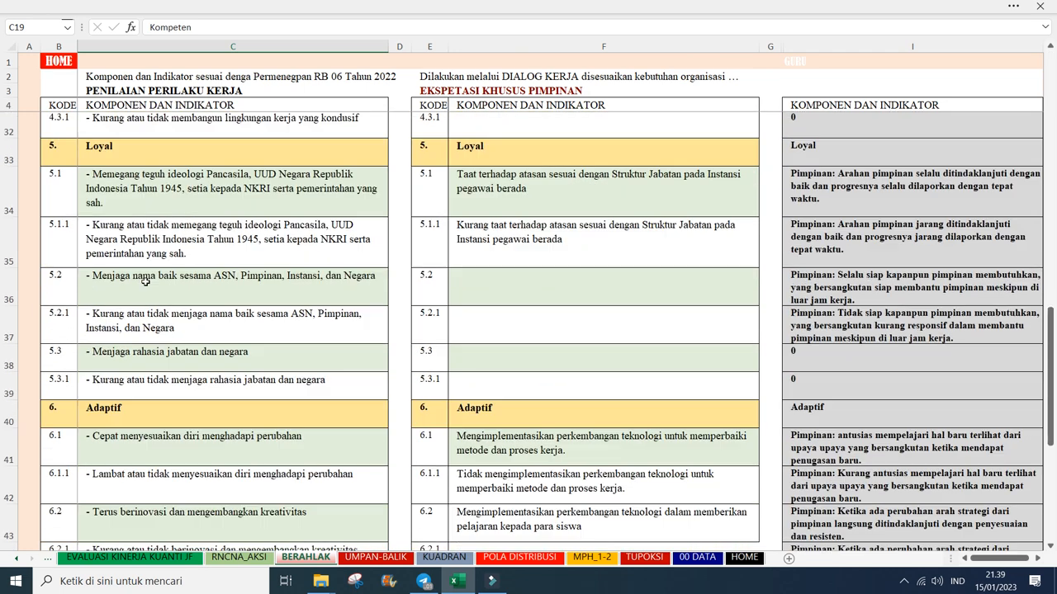
scroll(154, 345, down, 4)
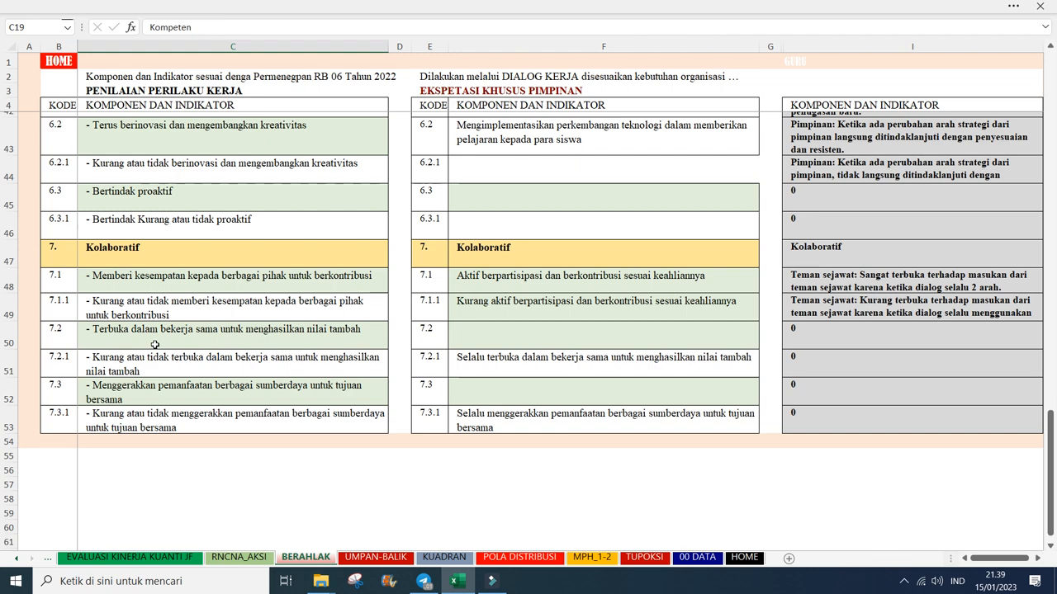
scroll(154, 345, up, 5)
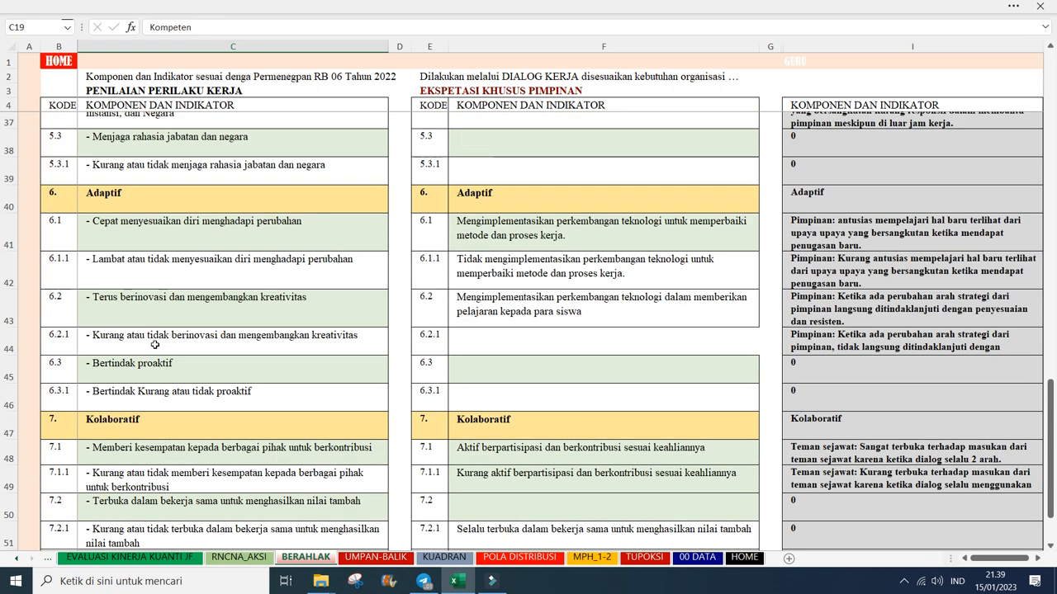
scroll(154, 345, up, 7)
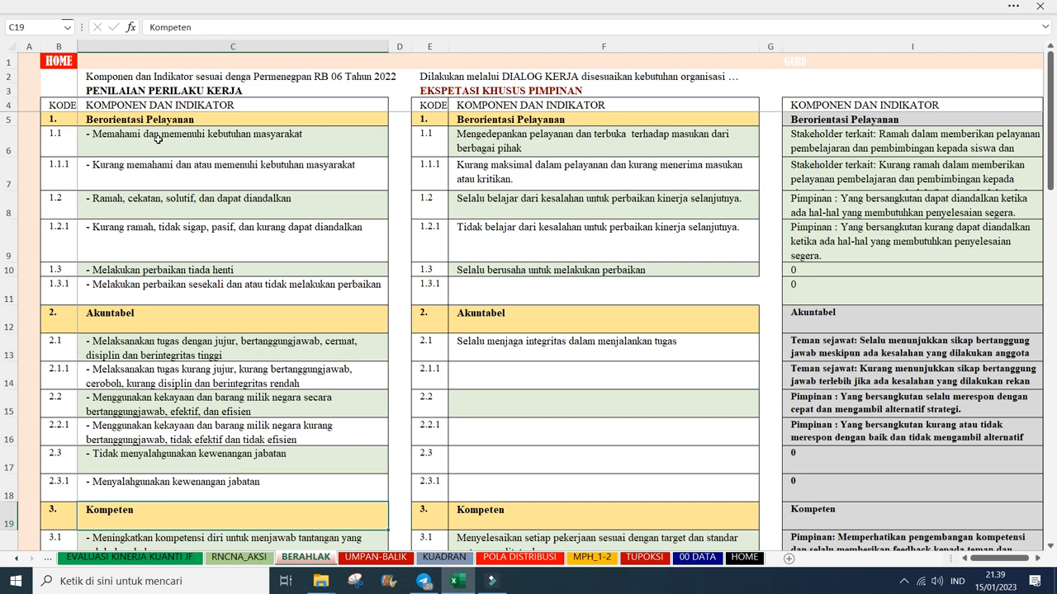
Step: Go from the Kompeten heading back up to the Berorientasi Pelayanan statements in column C, examining 1.1.1 through 1.2.1
key(Up)
key(Up)
key(Up)
key(Up)
key(Up)
key(Up)
key(Up)
key(Up)
key(Up)
key(Up)
key(Up)
key(Up)
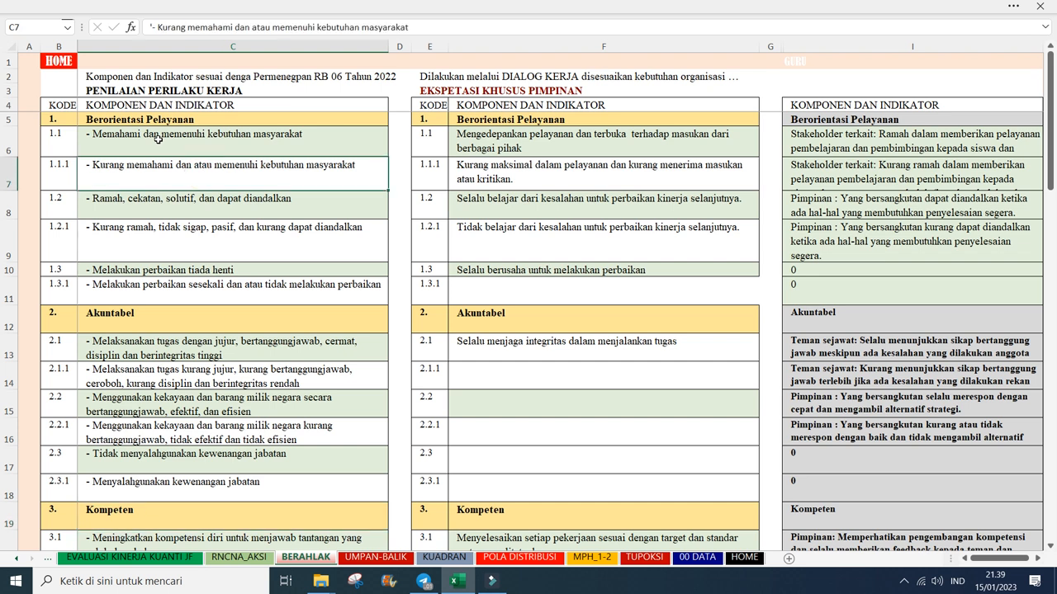
key(Down)
key(Down)
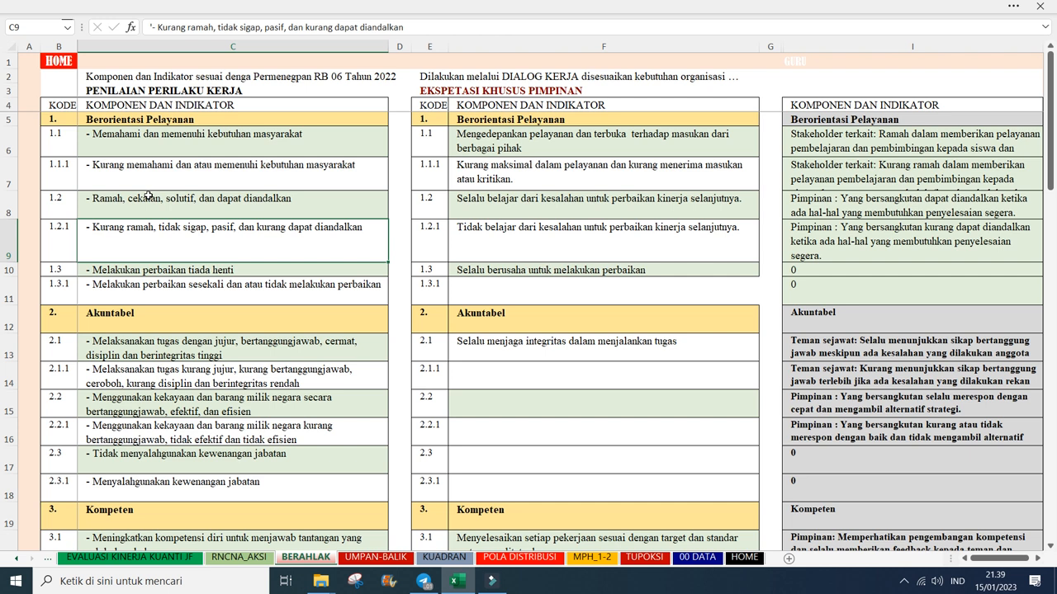
Step: Compare the positive statements 1.1 and 1.2 of PENILAIAN PERILAKU KERJA with their negative counterparts 1.1.1 and 1.2.1
click(175, 136)
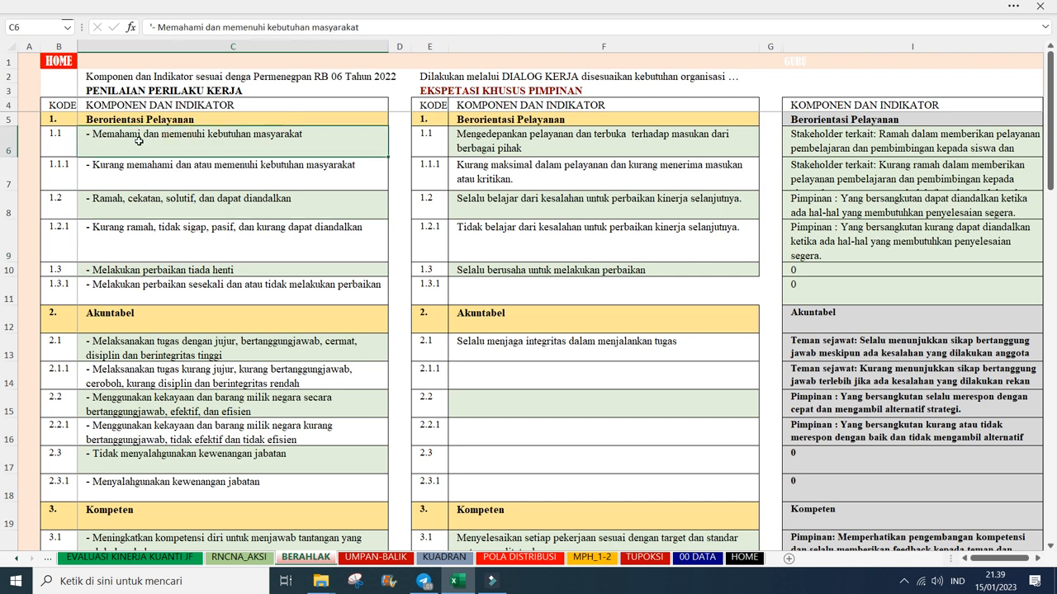
click(173, 176)
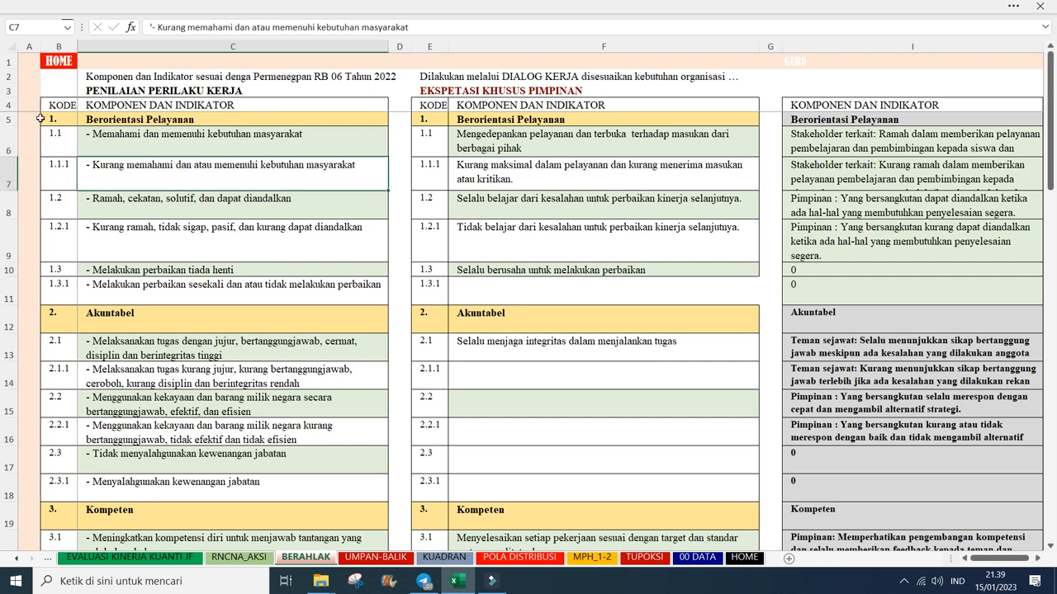
click(50, 147)
click(130, 142)
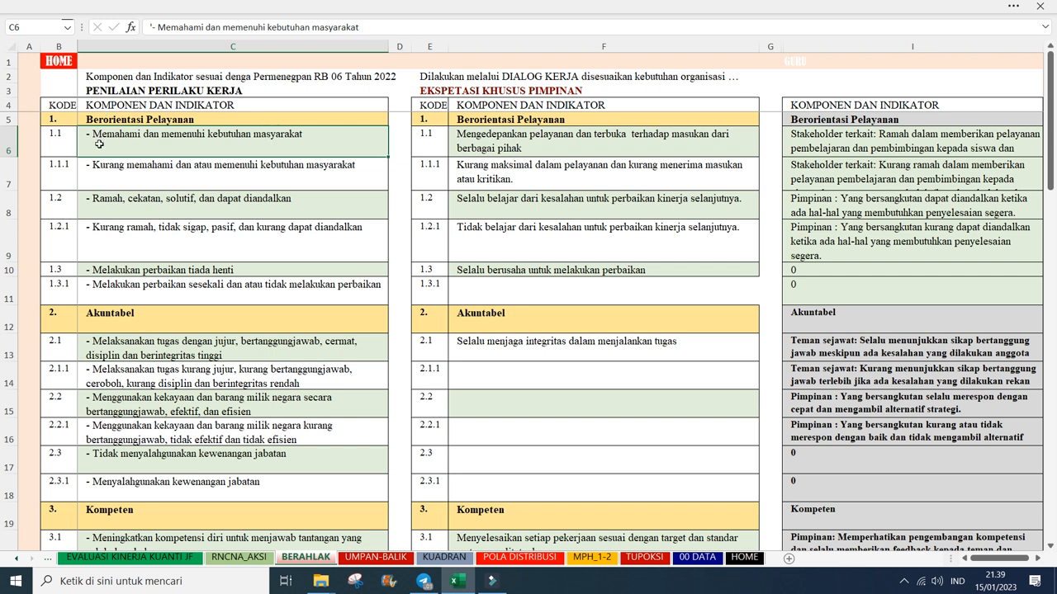
key(Down)
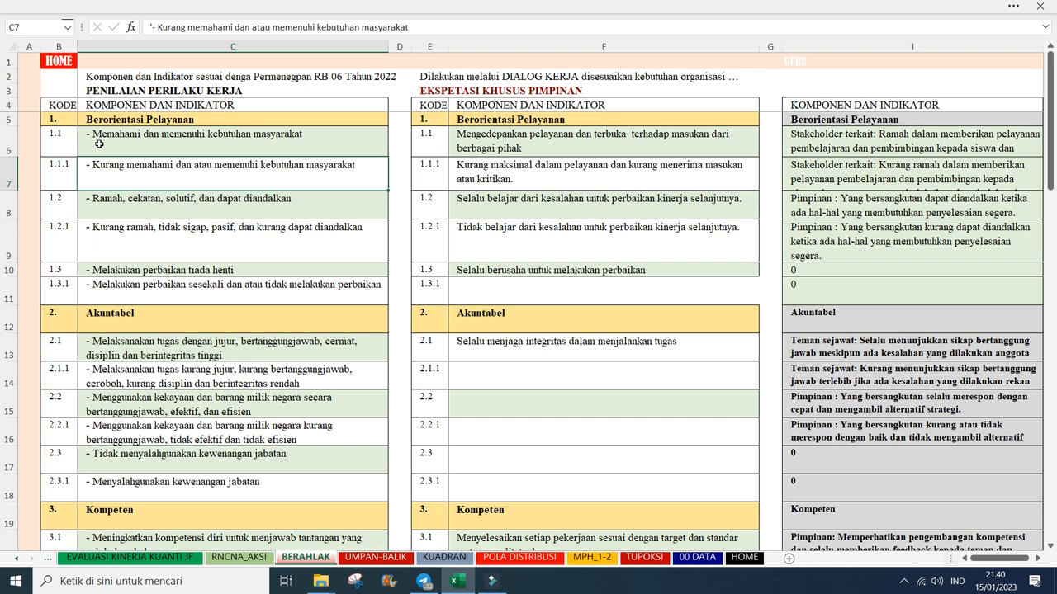
key(Down)
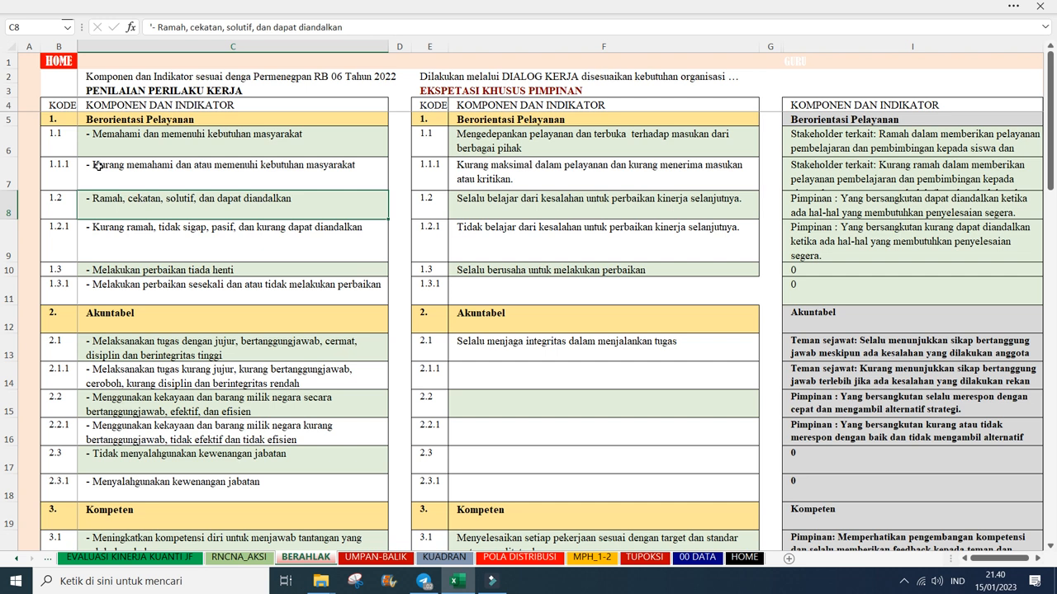
key(Down)
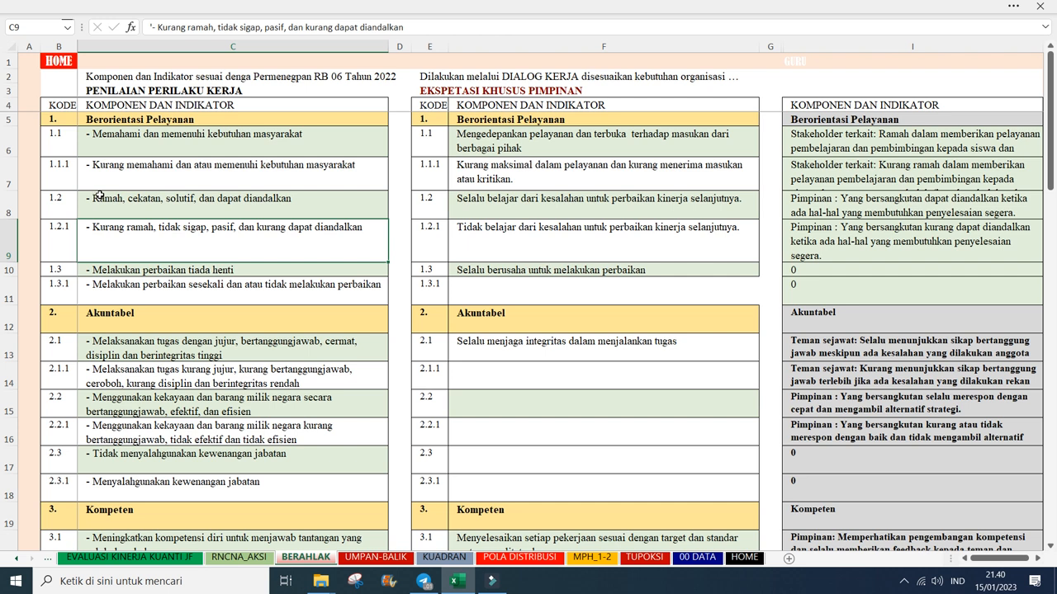
Step: Examine the codes 1.1.1 and 1.2.1 in the KODE column and the indicator texts for 1.2 and 1.2.1
click(64, 235)
key(Up)
key(Up)
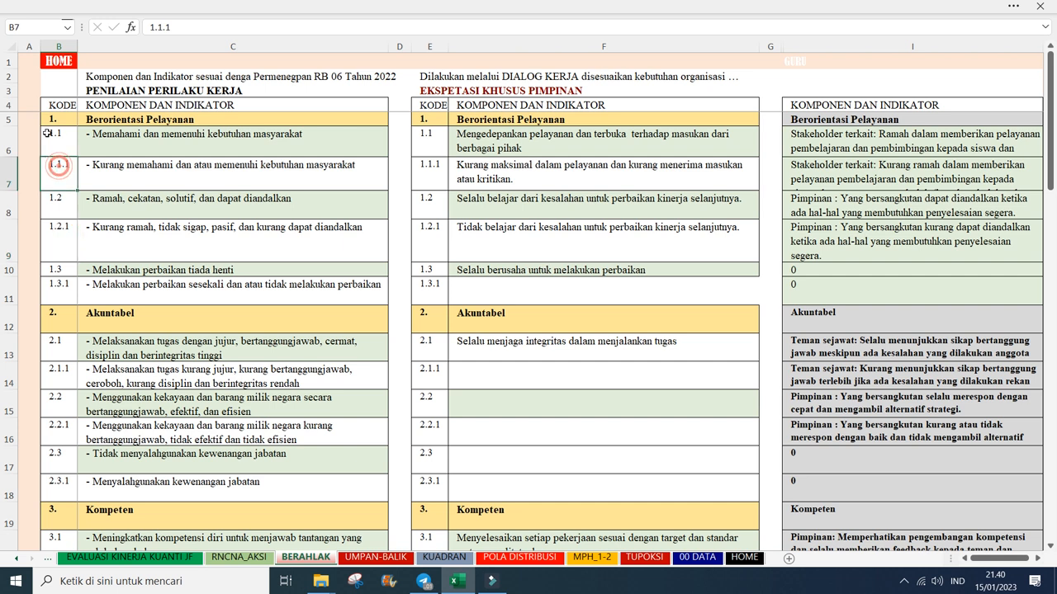
click(52, 236)
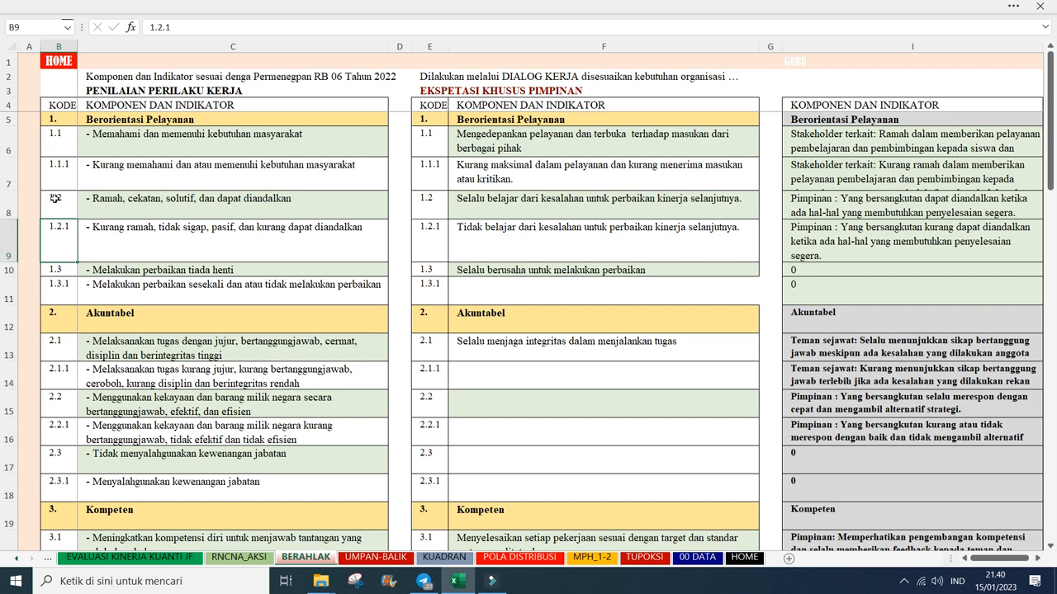
key(Right)
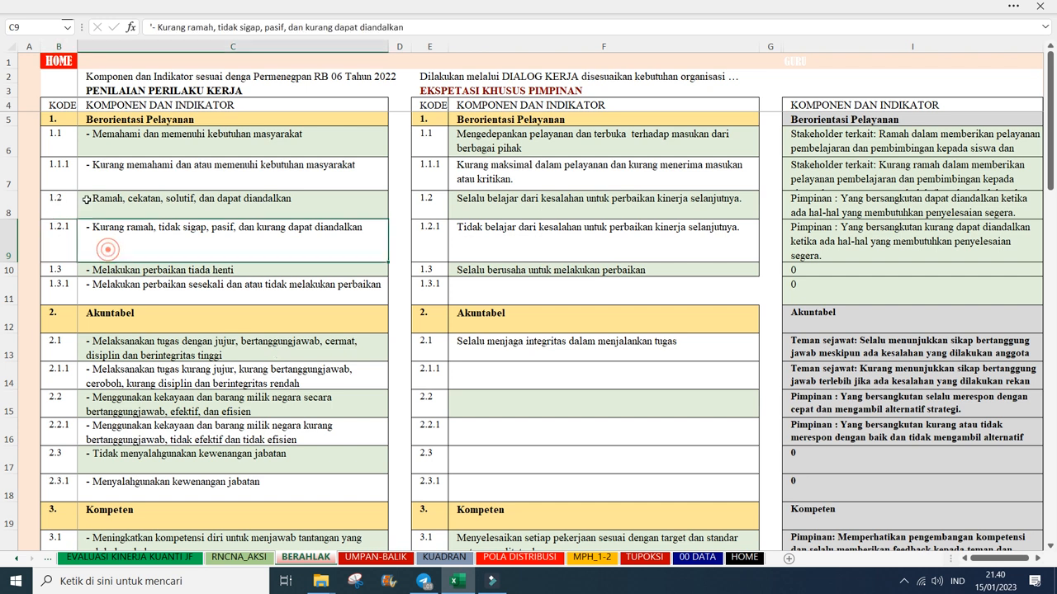
key(Up)
key(Down)
Step: Step through the Berorientasi Pelayanan codes from 1.1 to 1.3, and return to code 1.1.1
click(47, 136)
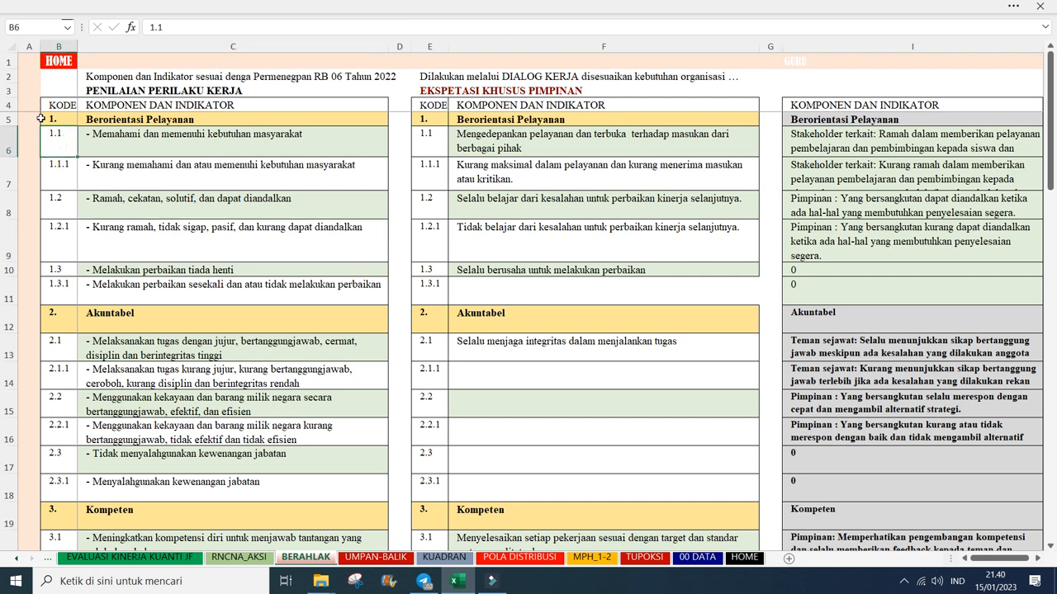
key(Down)
key(Down)
key(Down)
key(Down)
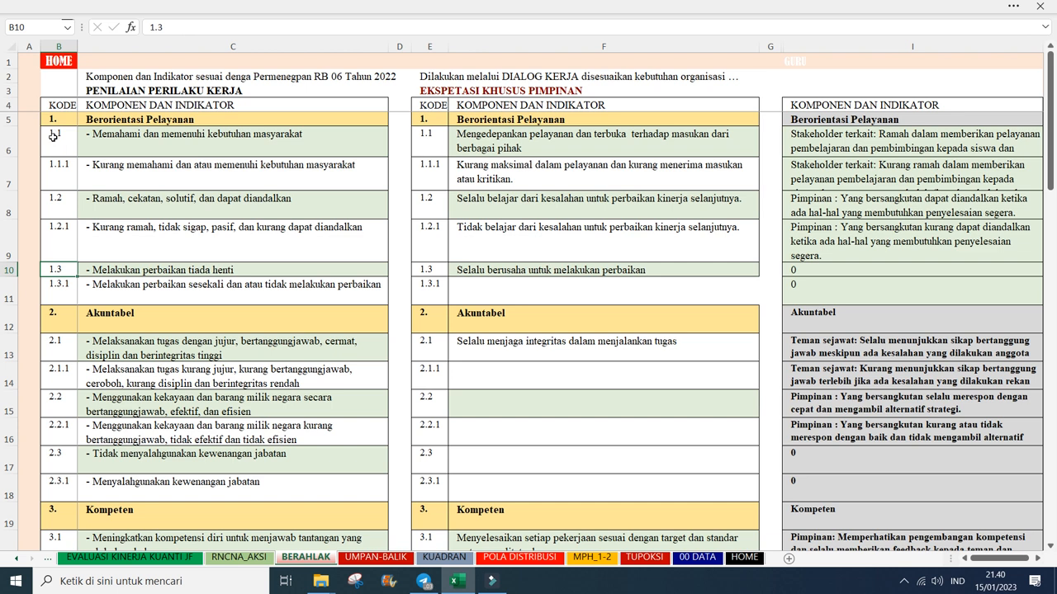
click(53, 165)
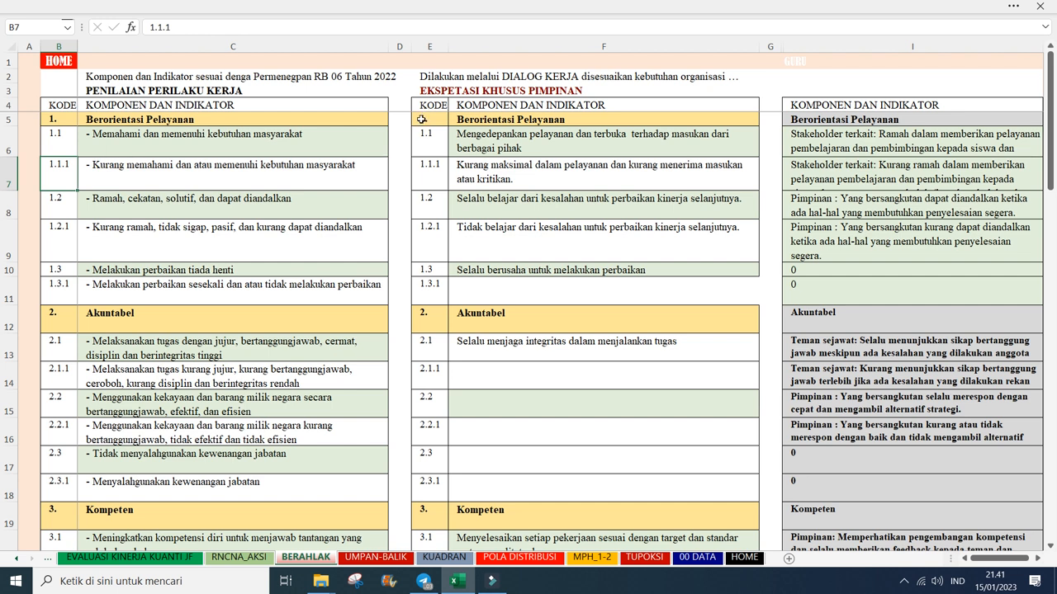
Step: Examine the EKSPETASI KHUSUS PIMPINAN statements from 1.1 to 1.2 twice, returning to 1.1 each time
click(528, 146)
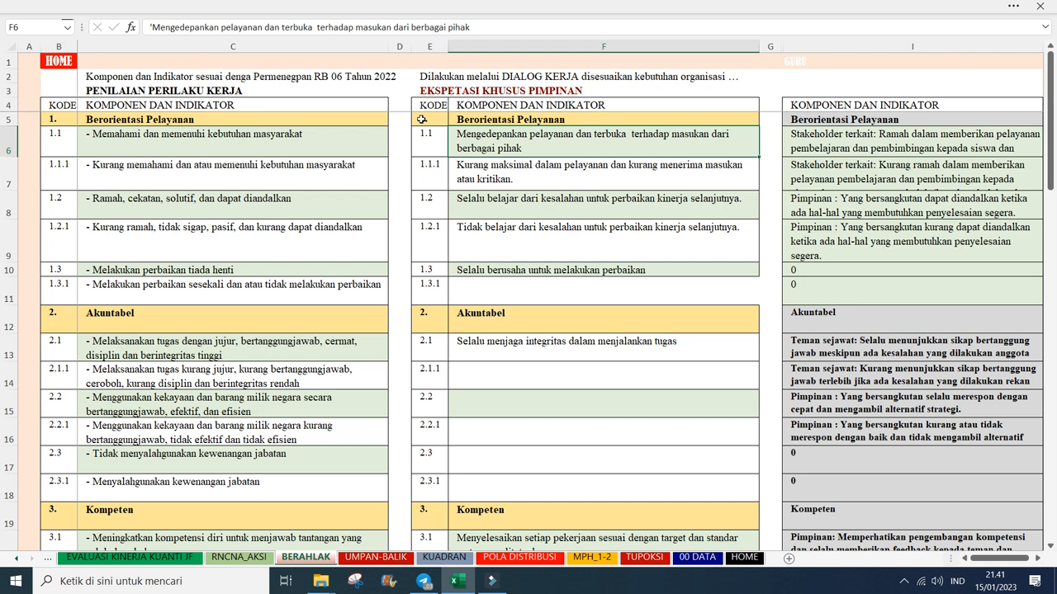
key(Down)
key(Down)
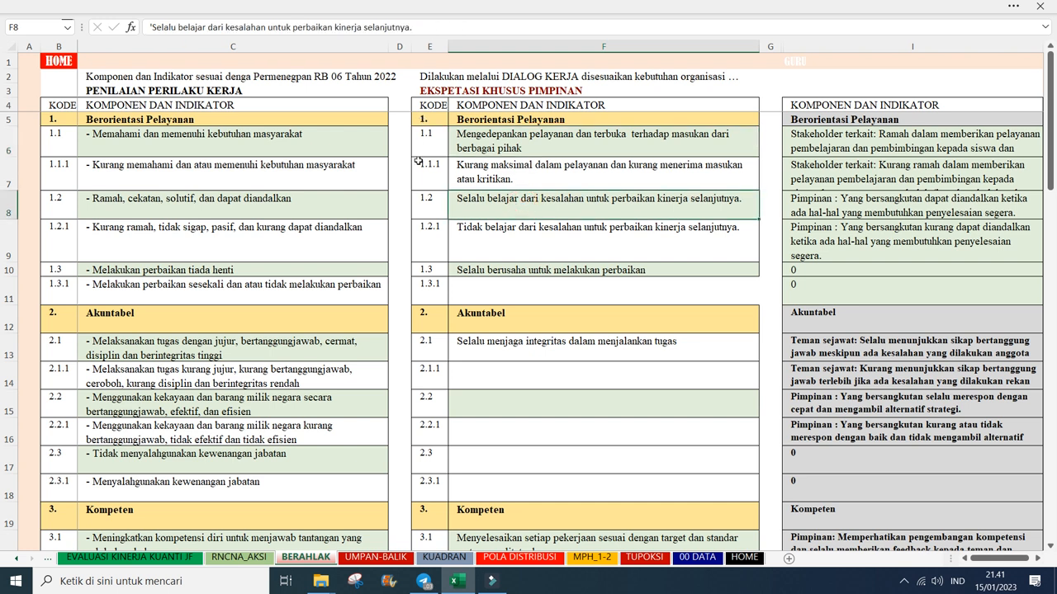
key(Up)
key(Up)
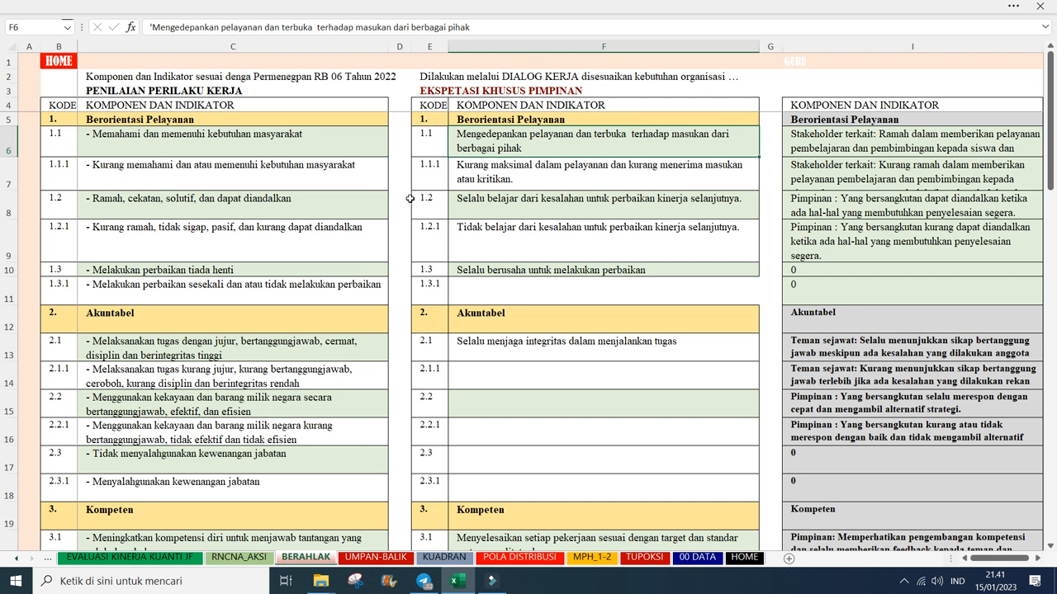
key(Down)
key(Down)
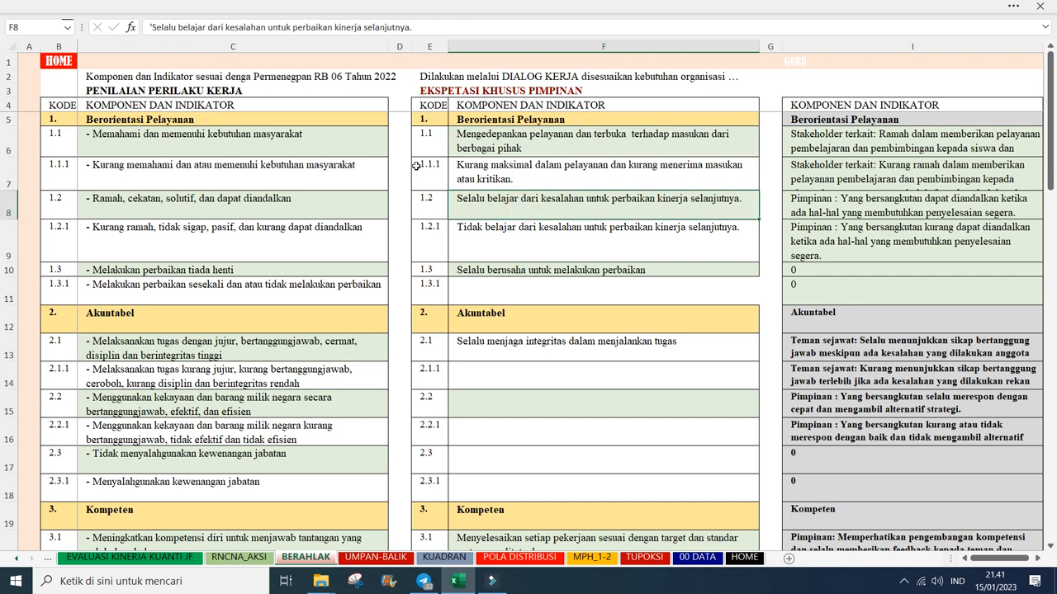
key(Up)
key(Up)
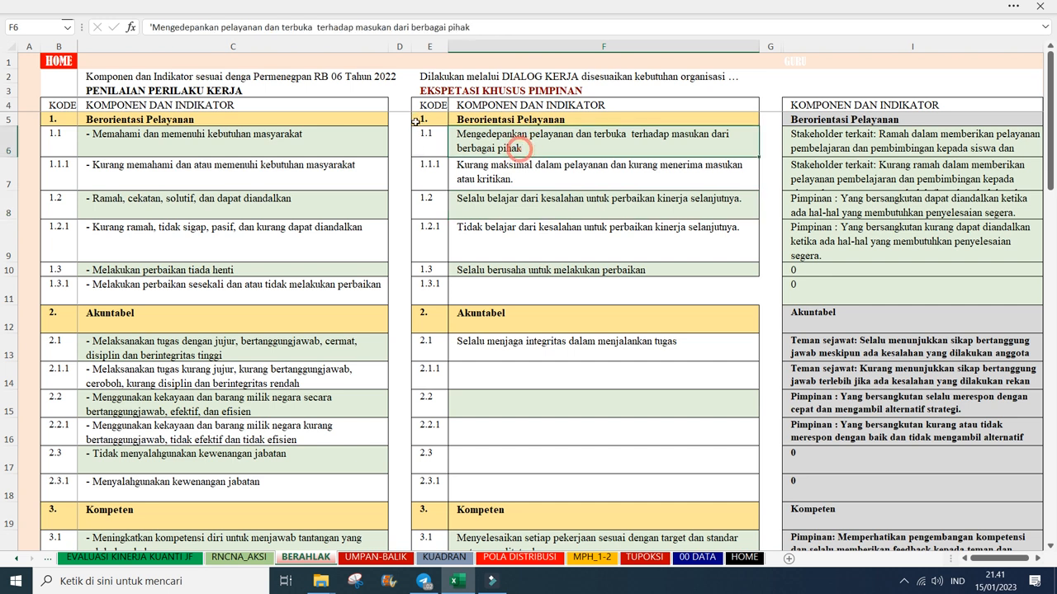
Step: Step through the EKSPETASI KHUSUS PIMPINAN statements from 1.1 to 1.2.1, and return to statement 1.2
key(Down)
key(Down)
key(Up)
key(Up)
key(Down)
key(Down)
key(Down)
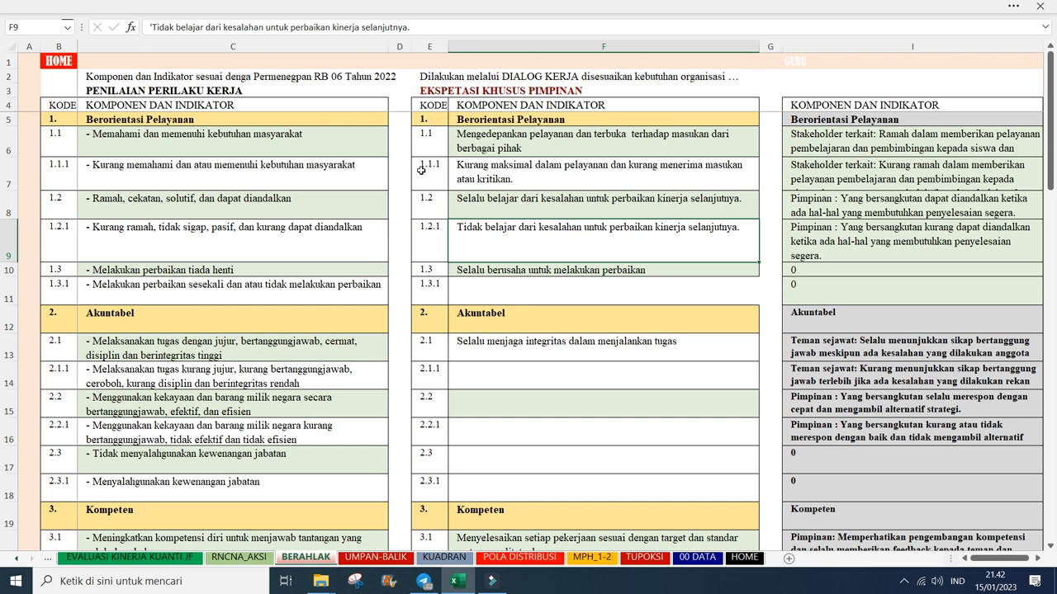
click(523, 207)
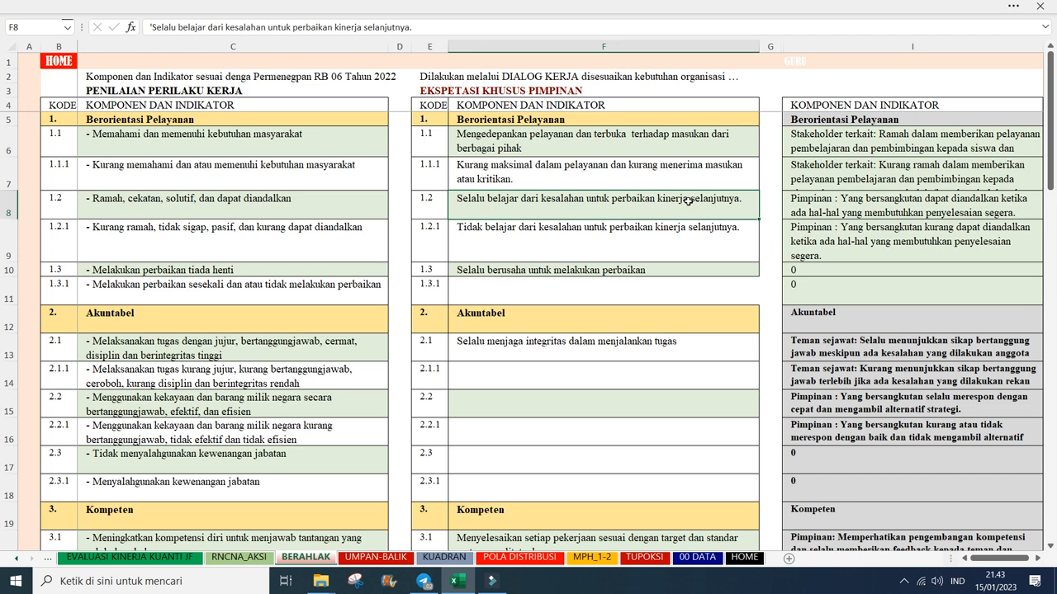
Step: Review the indicator lists of all BERAHLAK components from Akuntabel down to Kolaboratif, and return to Berorientasi Pelayanan
scroll(696, 257, down, 4)
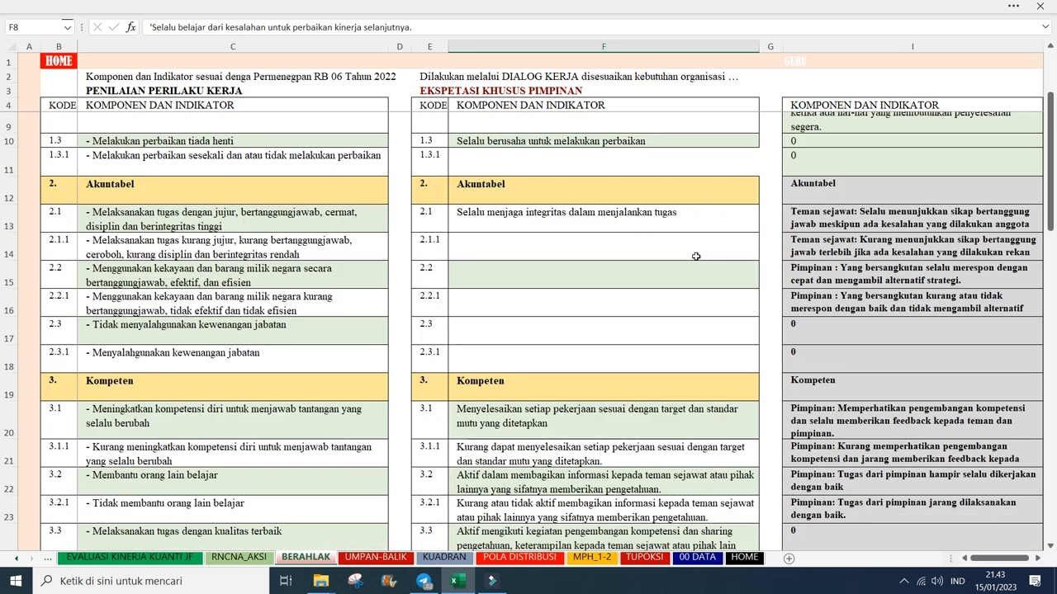
scroll(696, 257, down, 4)
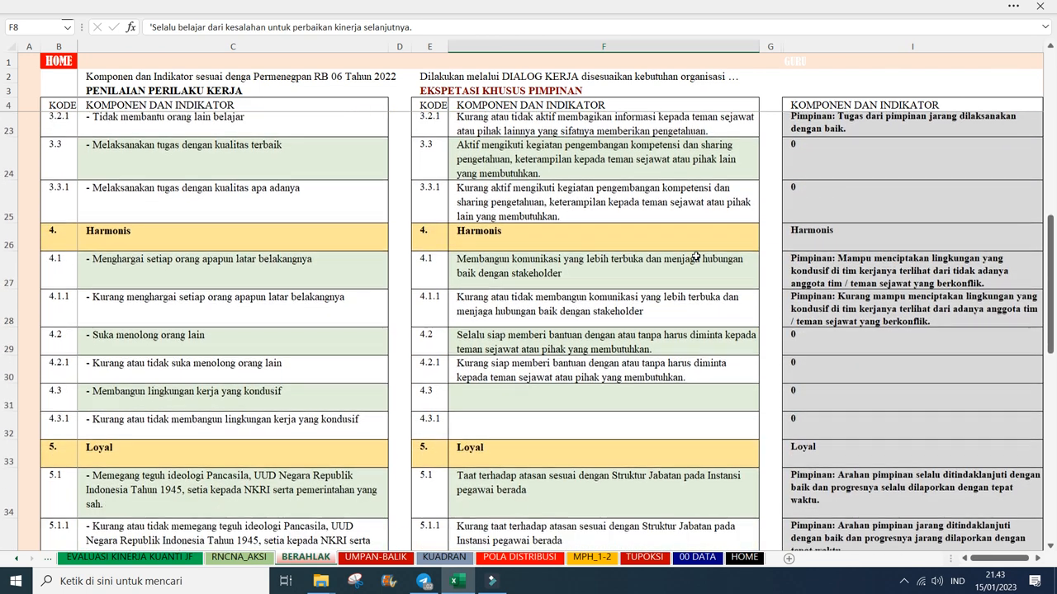
scroll(696, 257, down, 4)
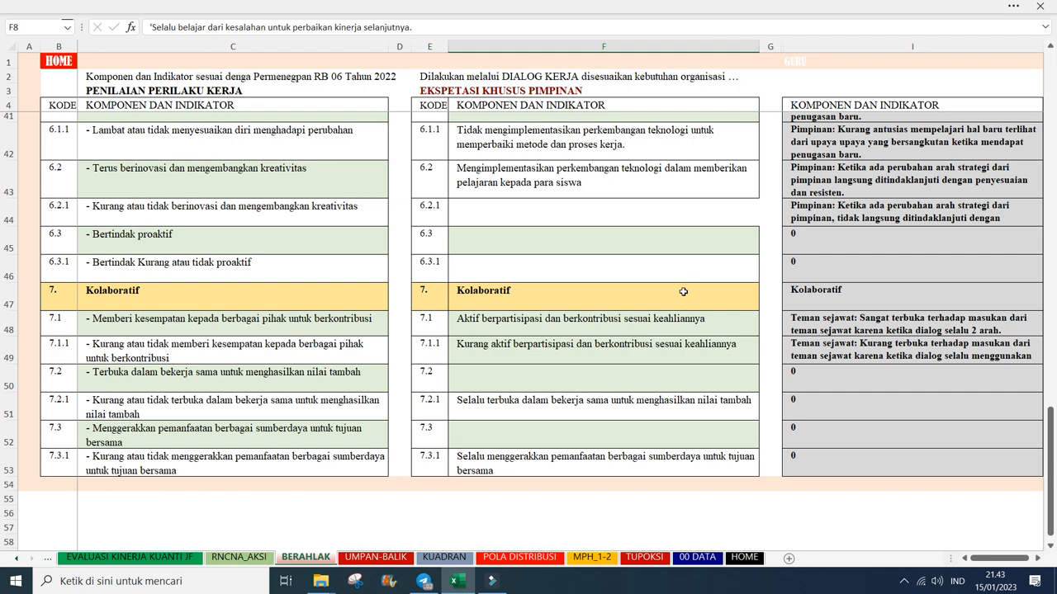
scroll(683, 291, up, 1)
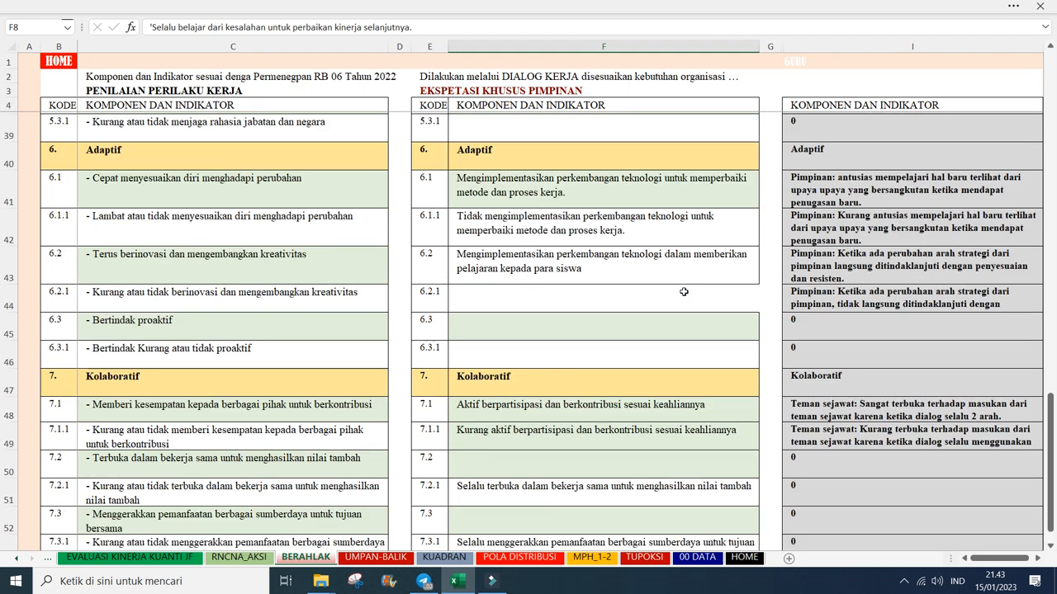
scroll(683, 291, up, 1)
scroll(684, 291, up, 2)
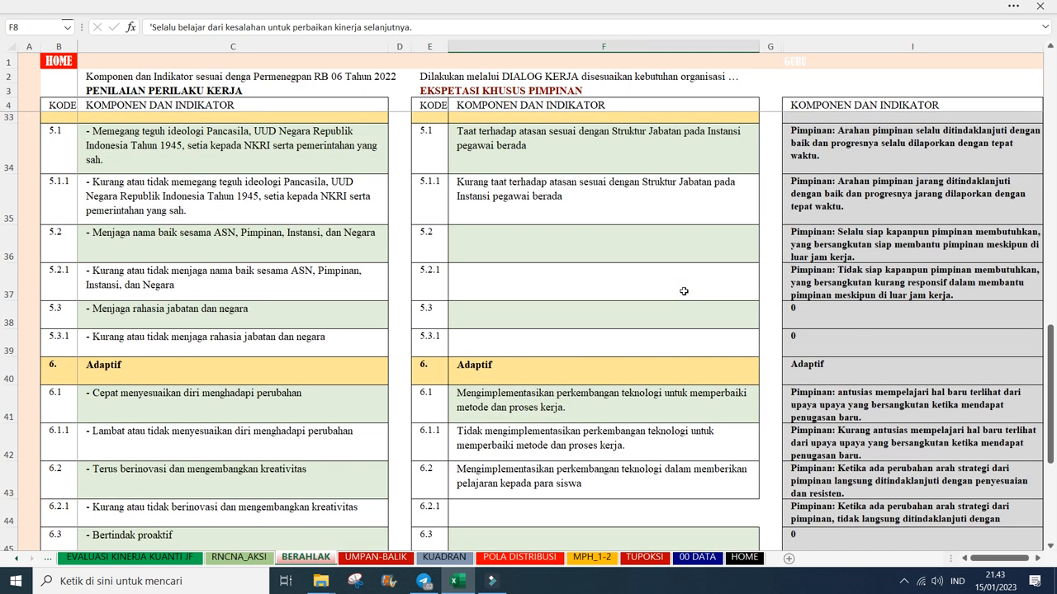
scroll(683, 291, up, 4)
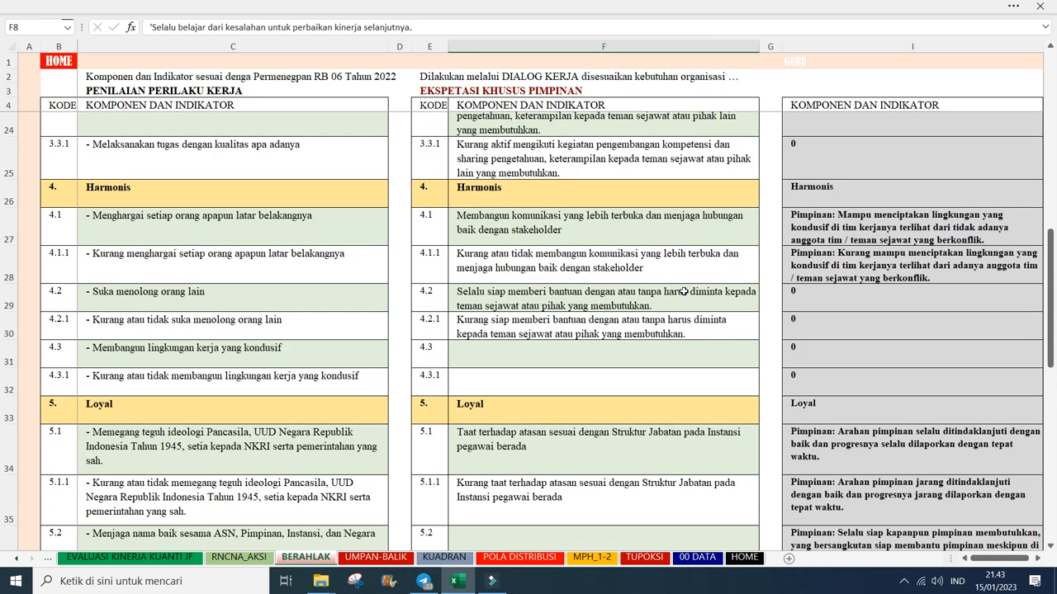
scroll(684, 291, up, 3)
scroll(684, 289, up, 4)
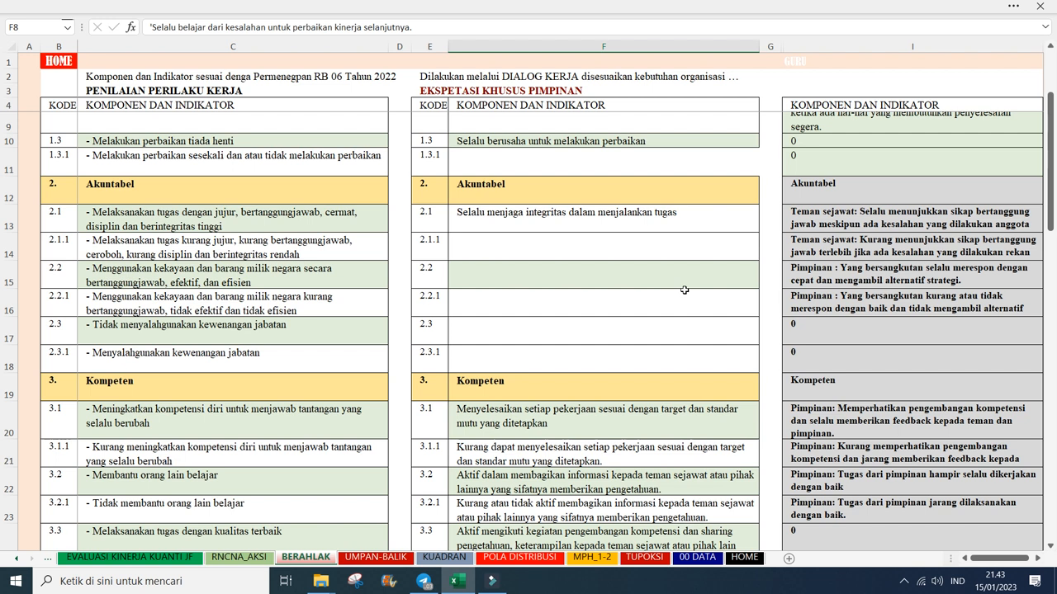
scroll(684, 290, up, 2)
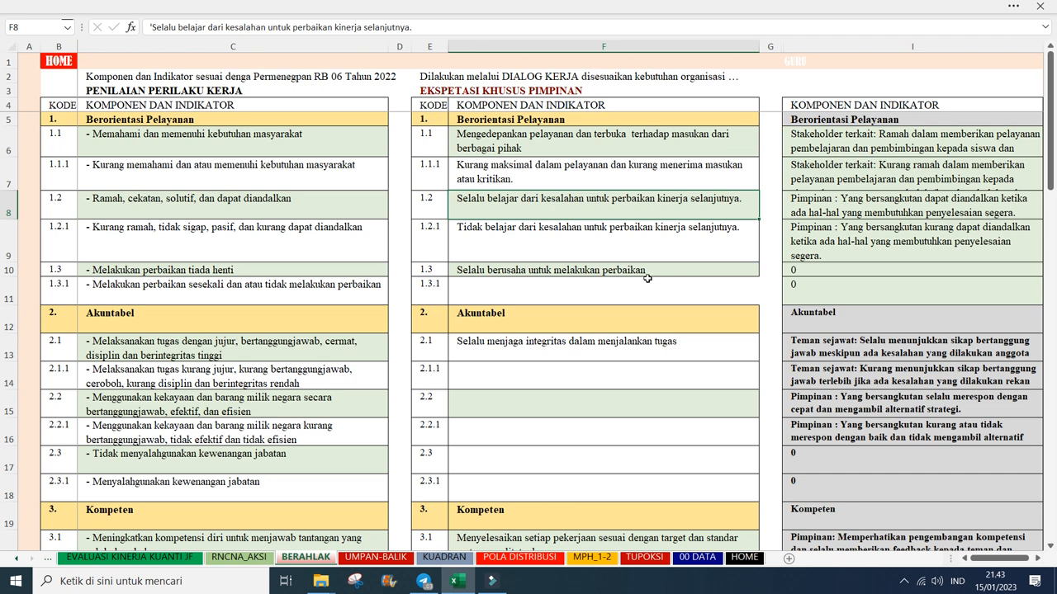
scroll(589, 259, down, 3)
scroll(589, 259, up, 3)
scroll(525, 268, down, 1)
scroll(525, 268, up, 1)
scroll(339, 285, down, 2)
scroll(339, 285, up, 2)
scroll(340, 285, down, 2)
scroll(342, 281, up, 2)
Step: Examine code 1.3.1 and its special expectation cell under EKSPETASI KHUSUS PIMPINAN, along with code 1.3 above it
click(426, 292)
click(487, 299)
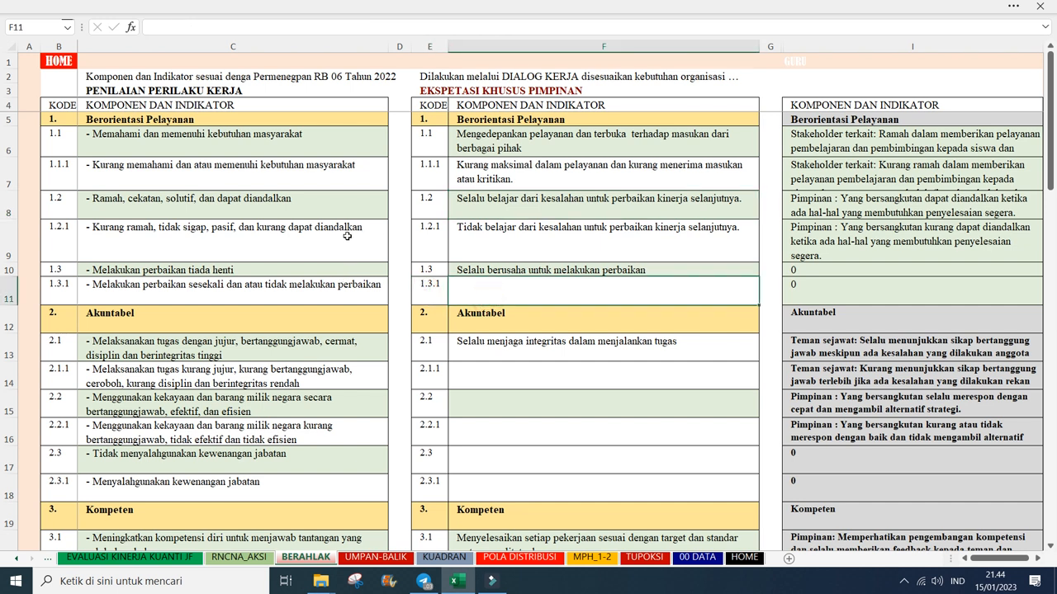
click(433, 292)
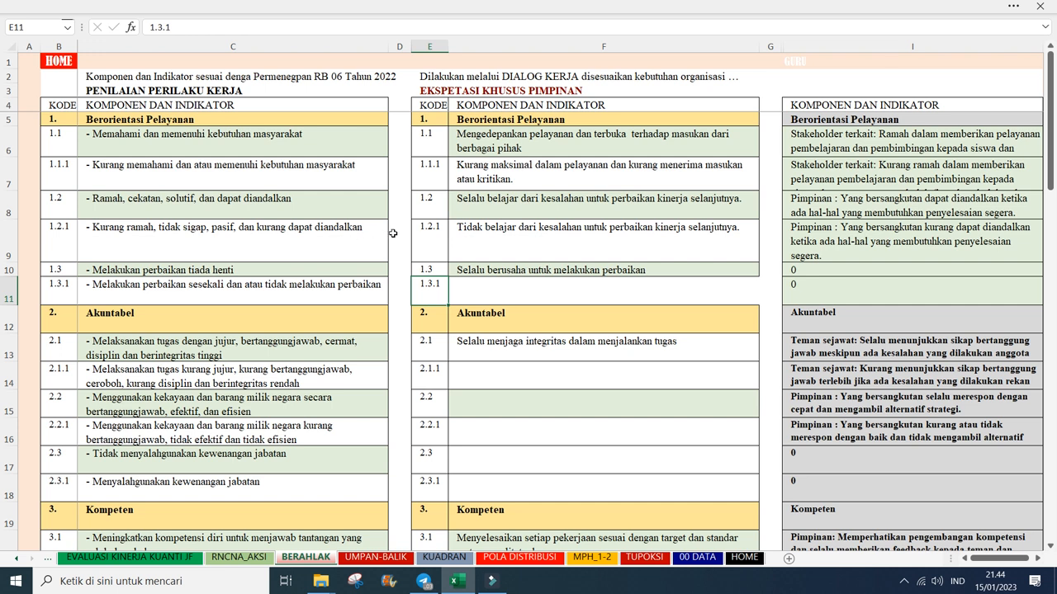
key(Tab)
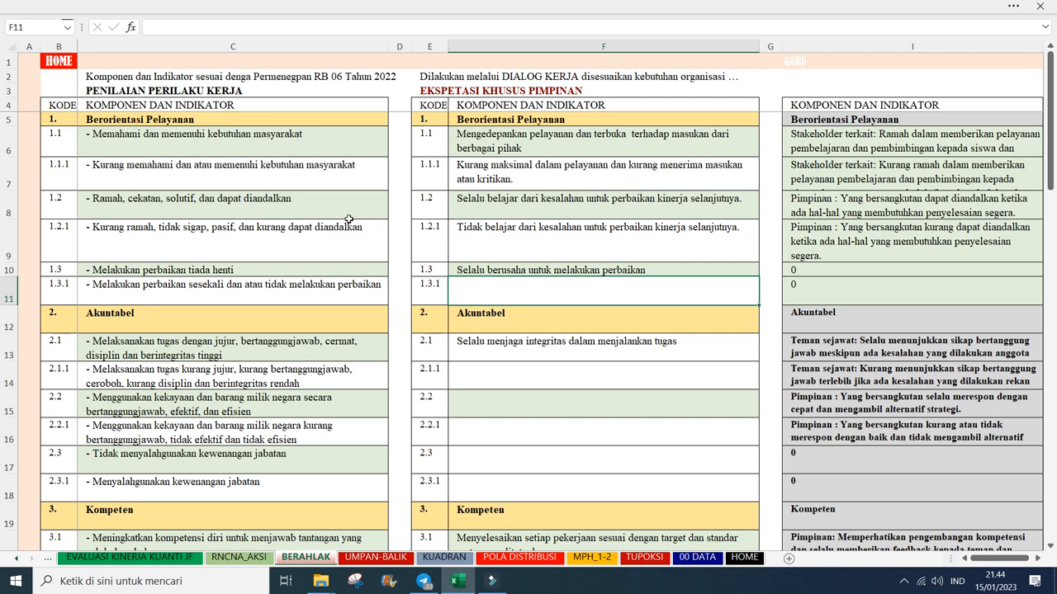
key(Left)
key(Up)
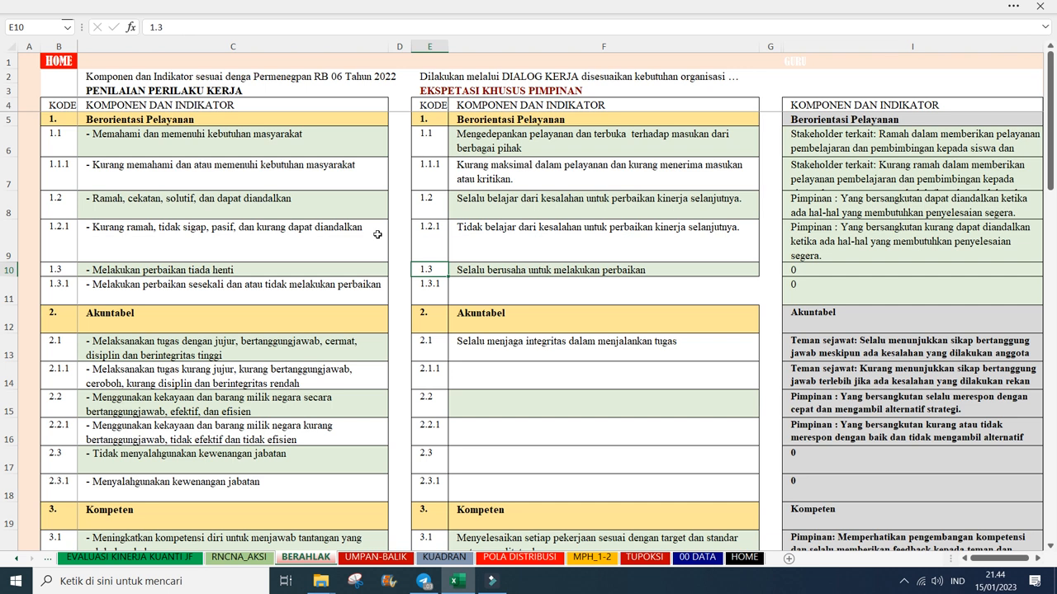
Step: Open the POLA DISTRIBUSI guide from the home sheet and examine the distribution curve for the BAIK organisation performance
click(59, 60)
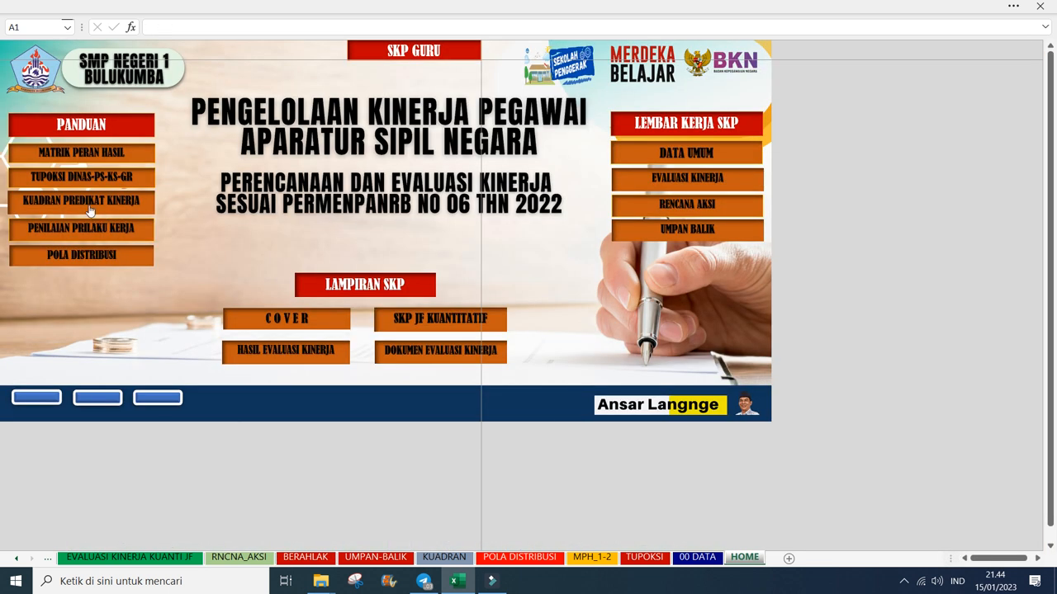
click(109, 256)
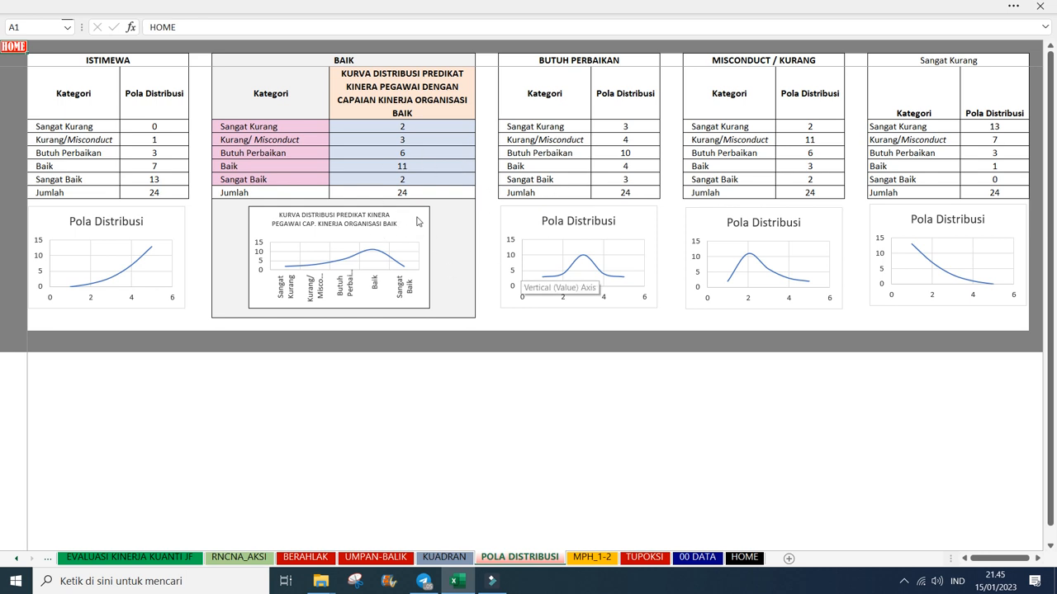
click(291, 244)
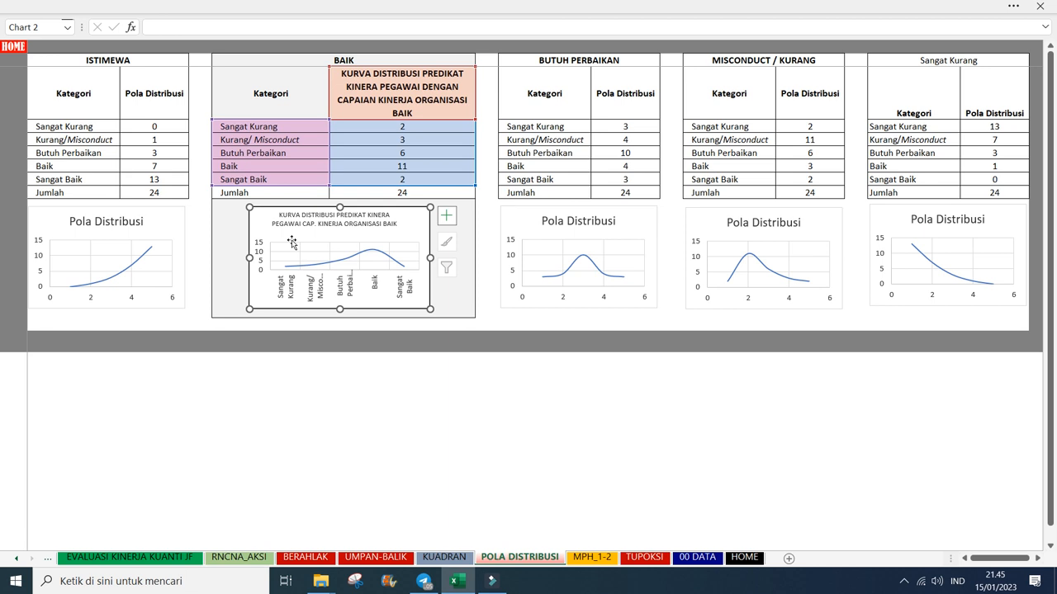
Step: Return to the home sheet and open the DATA UMUM worksheet
click(12, 46)
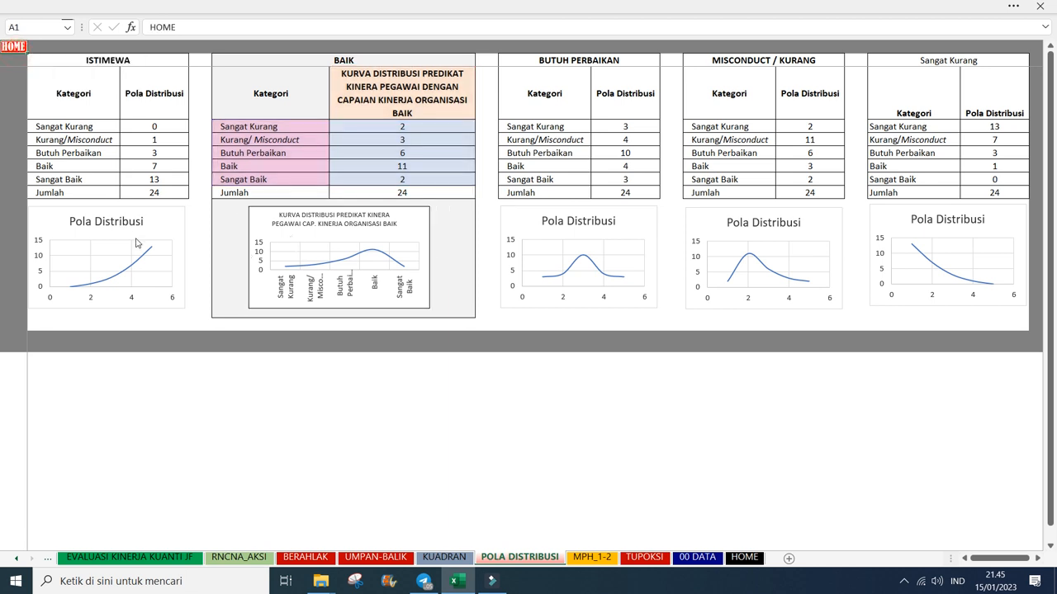
click(12, 46)
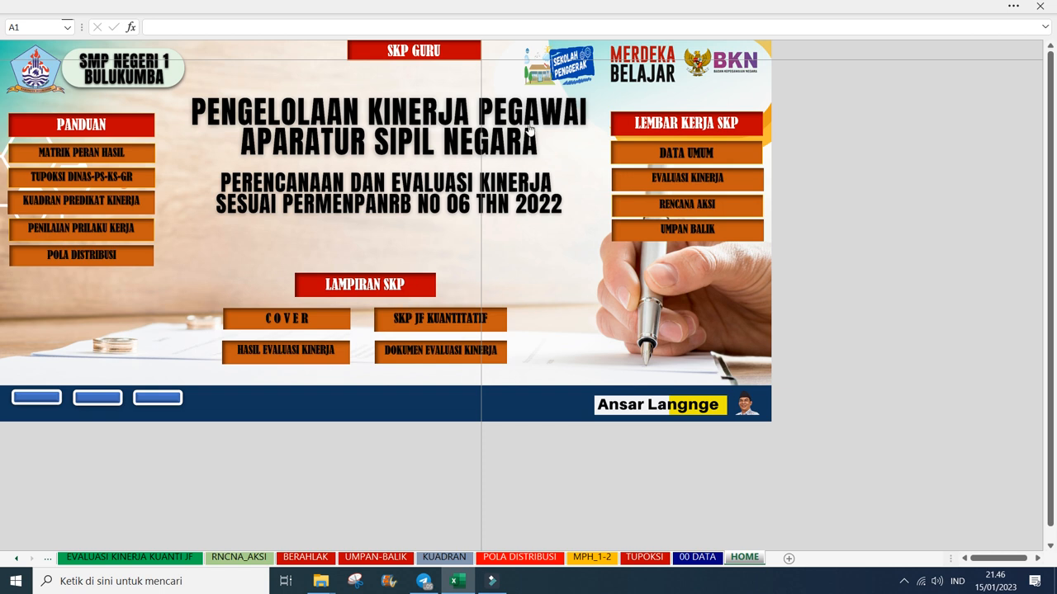
click(666, 153)
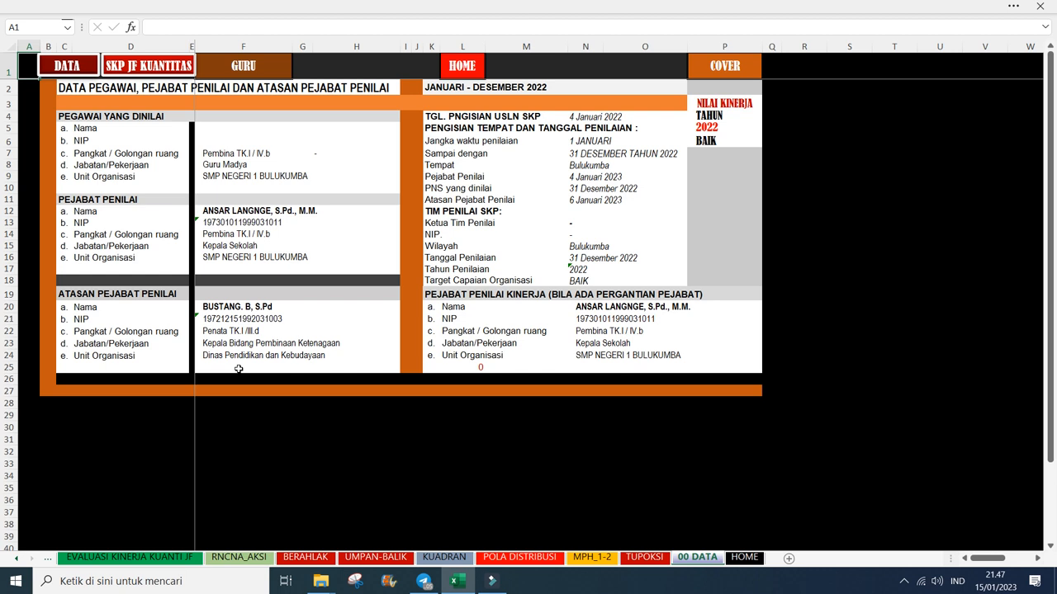
Step: Review the SKP proposal date, assessment period and Tempat entries down to the Pejabat Penilai row
click(464, 93)
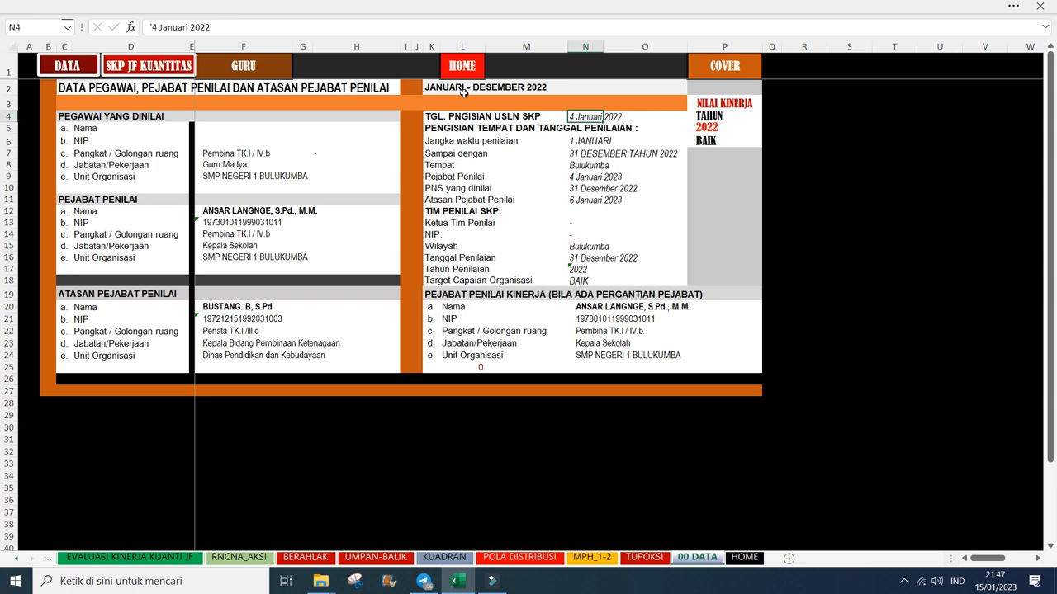
key(Down)
key(Down)
key(Down)
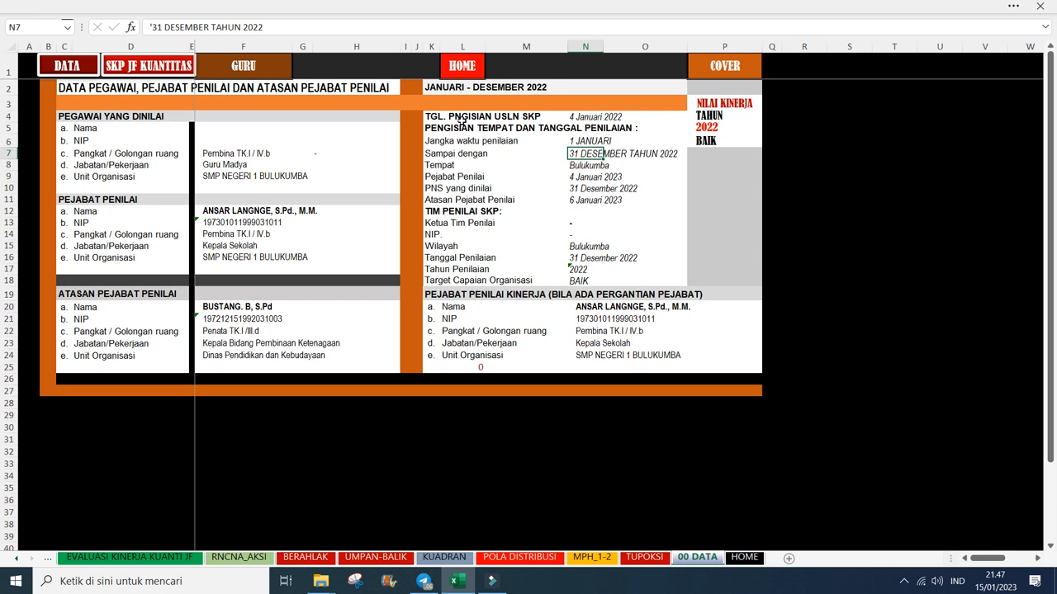
key(Down)
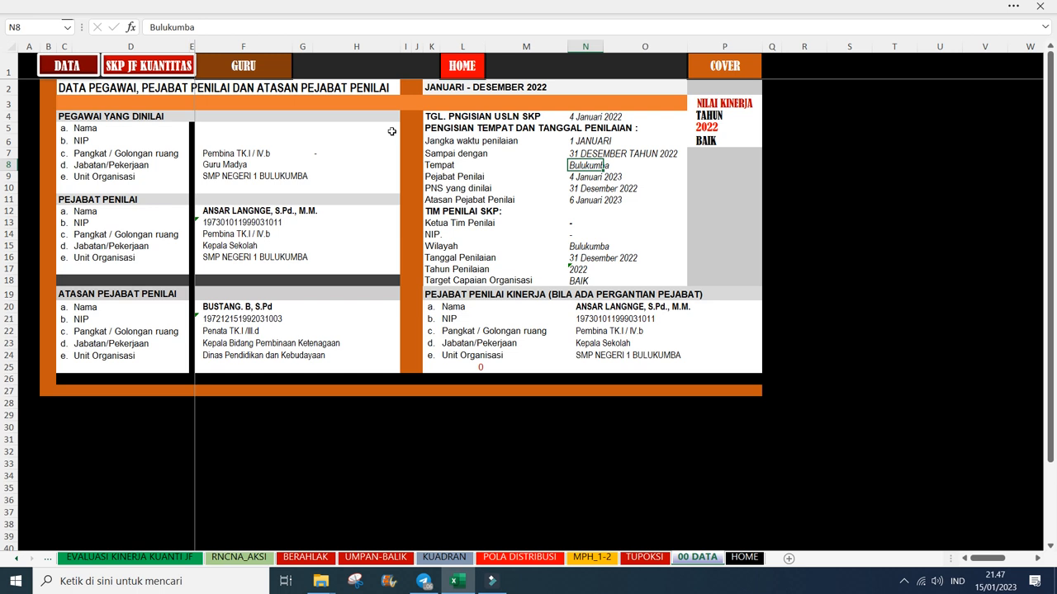
key(Down)
key(Left)
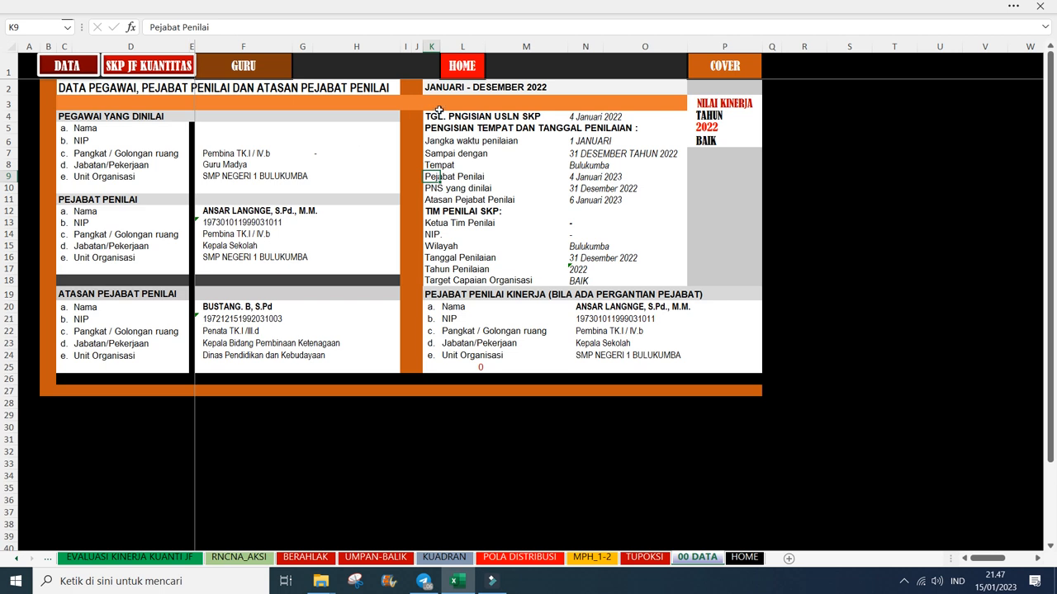
Step: Copy the PNS yang dinilai date, 31 Desember 2022, into the Pejabat Penilai date
key(Down)
key(Right)
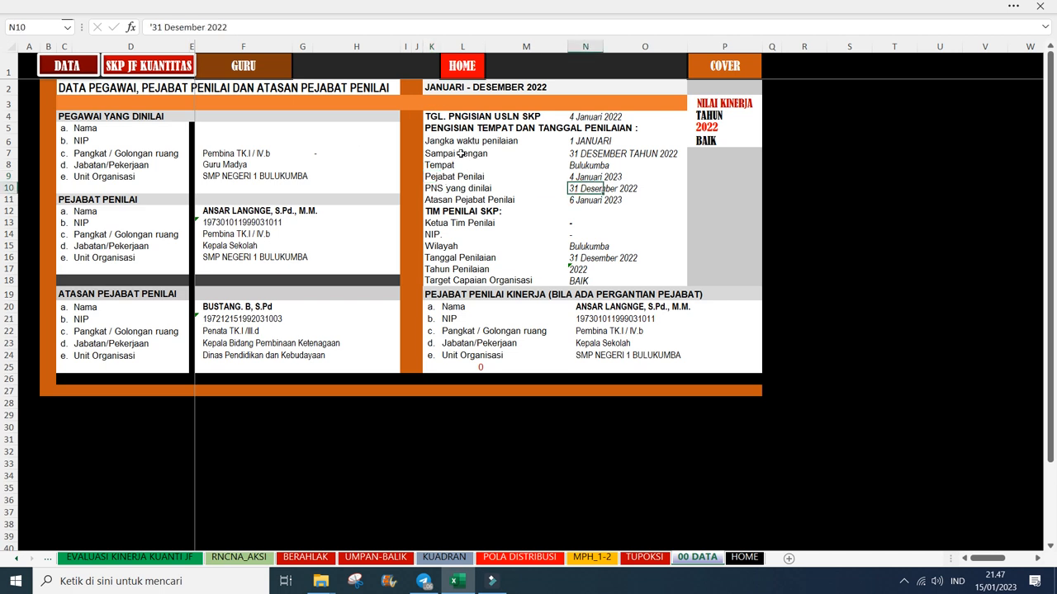
key(ctrl+c)
key(Up)
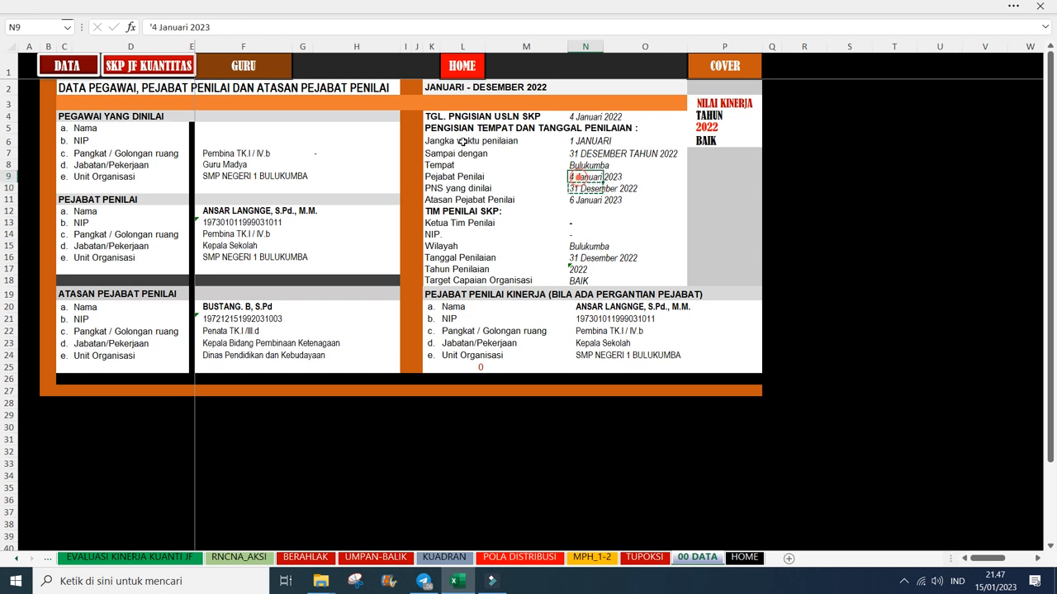
key(ctrl+v)
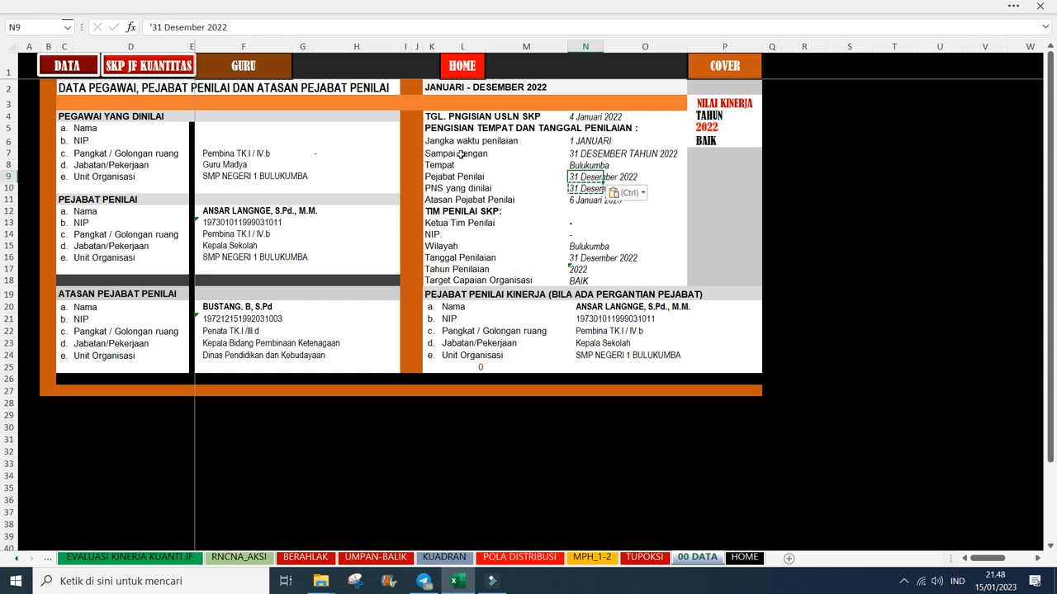
Step: Enter `` in cell O15, beside the Wilayah value
key(Down)
key(Down)
key(Down)
key(Down)
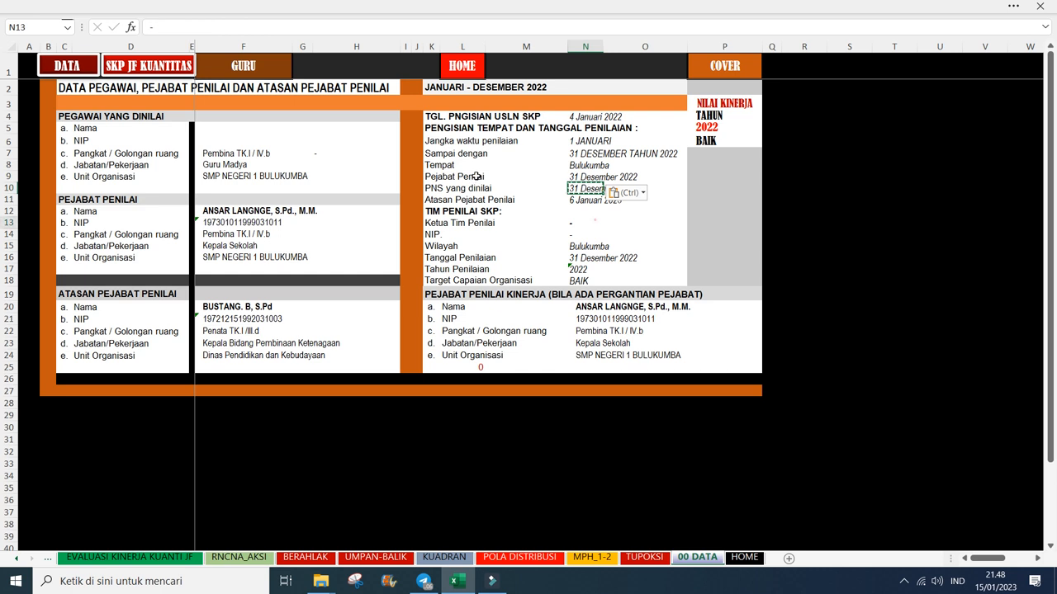
key(Right)
key(Down)
key(Down)
text(``)
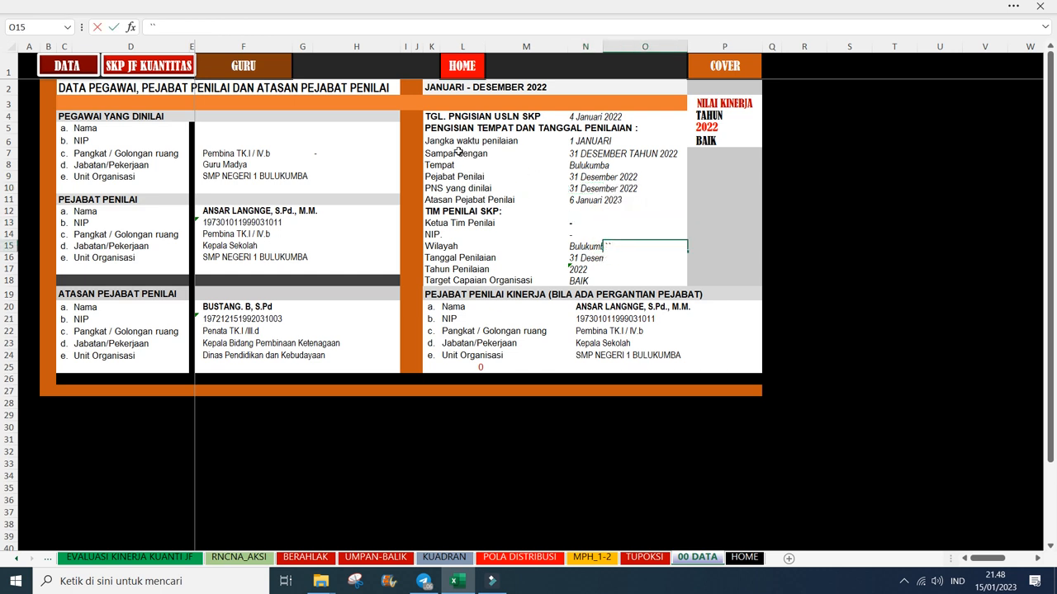
Step: Set the PNS yang dinilai date to 4 Januaeri 2023
click(574, 190)
double_click(569, 188)
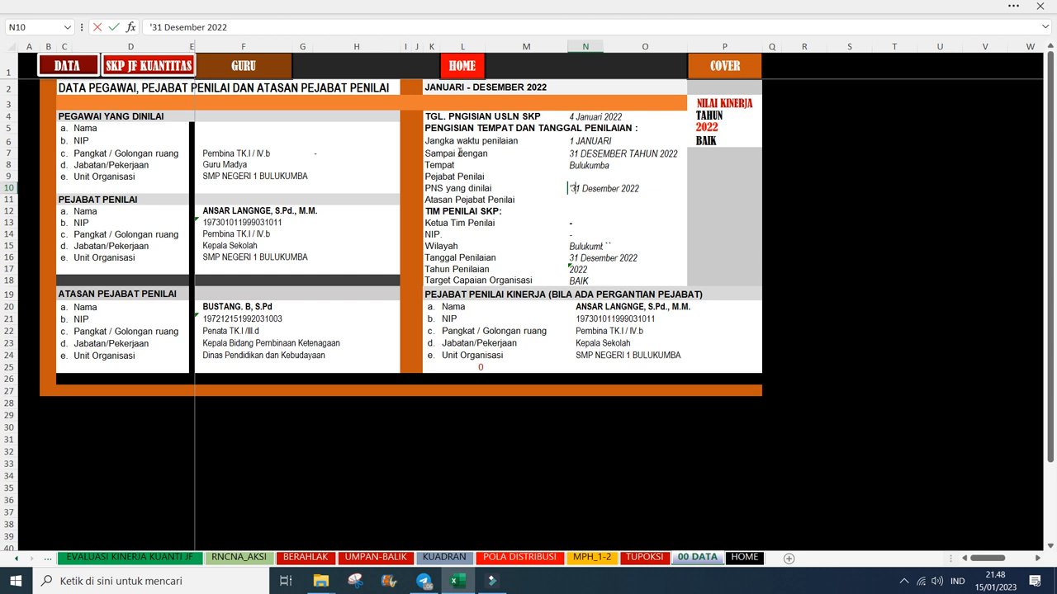
click(571, 189)
click(578, 189)
key(BackSpace)
key(BackSpace)
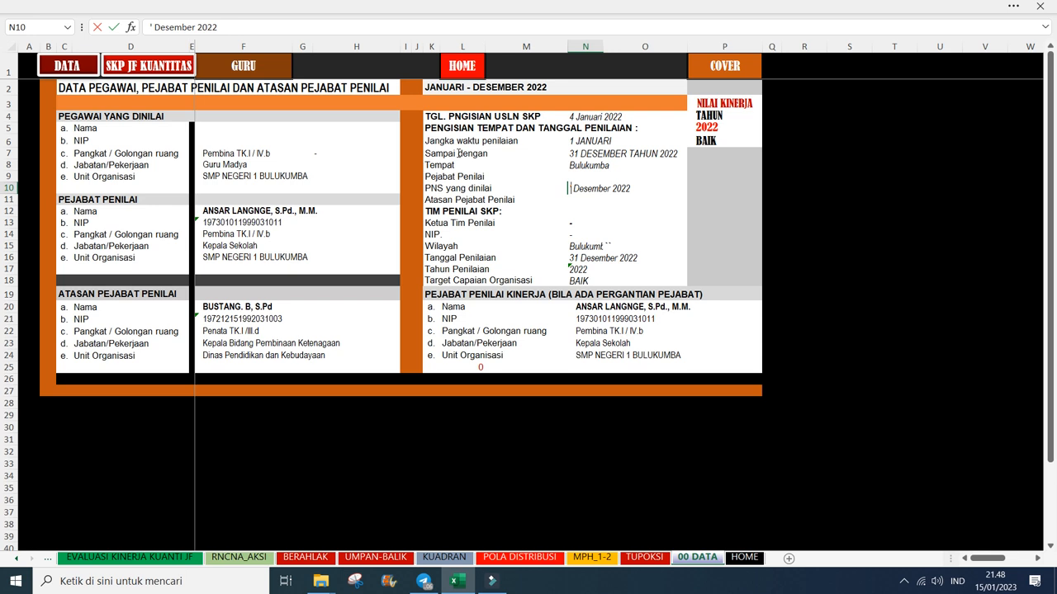
text(4 Januaeri)
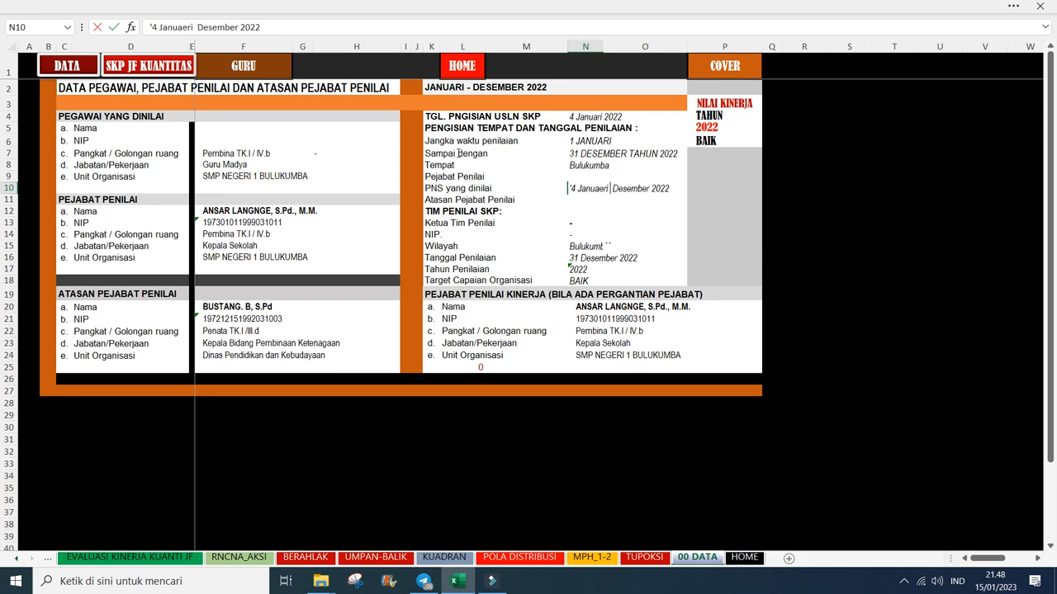
key(Delete)
key(Delete)
key(Delete)
key(Delete)
key(Delete)
key(Delete)
key(Delete)
key(Delete)
key(Delete)
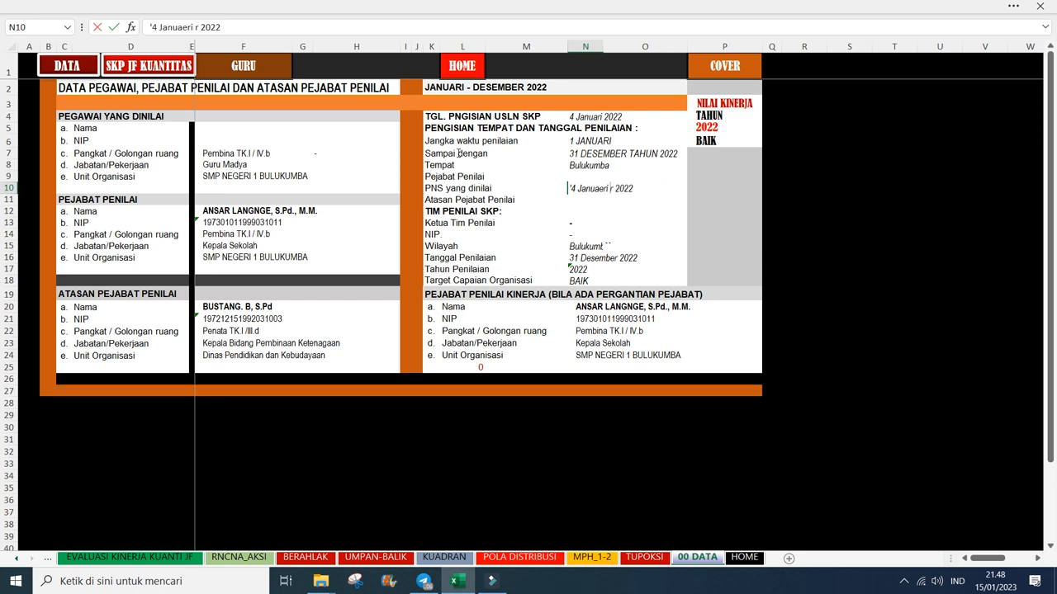
key(Delete)
key(Delete)
text(3)
key(Return)
Step: Examine the TIM PENILAI SKP section down to its Tanggal Penilaian row
key(Right)
key(Down)
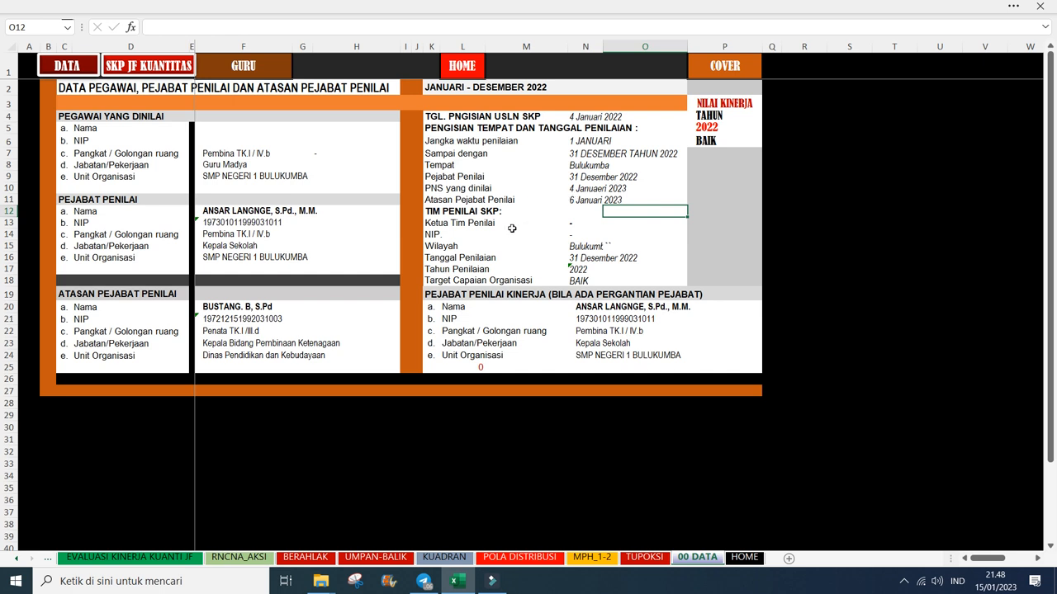
click(463, 259)
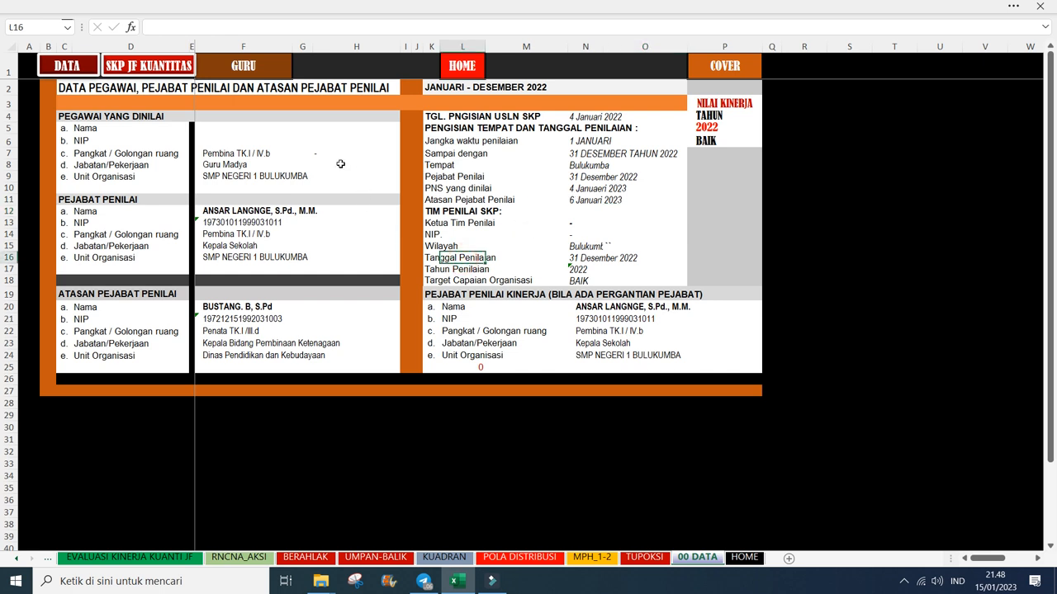
Step: Examine the TIM PENILAI SKP rows from Ketua Tim Penilai to Target Capaian Organisasi and the linked Nilai Kinerja cell
click(430, 213)
click(426, 224)
key(Down)
key(Down)
key(Down)
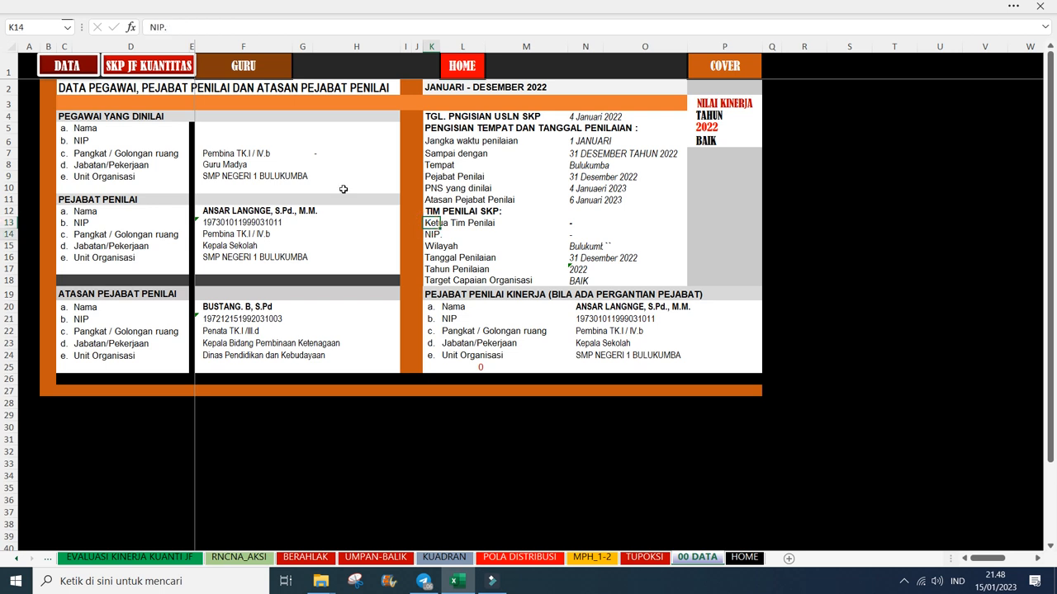
key(Down)
key(Down)
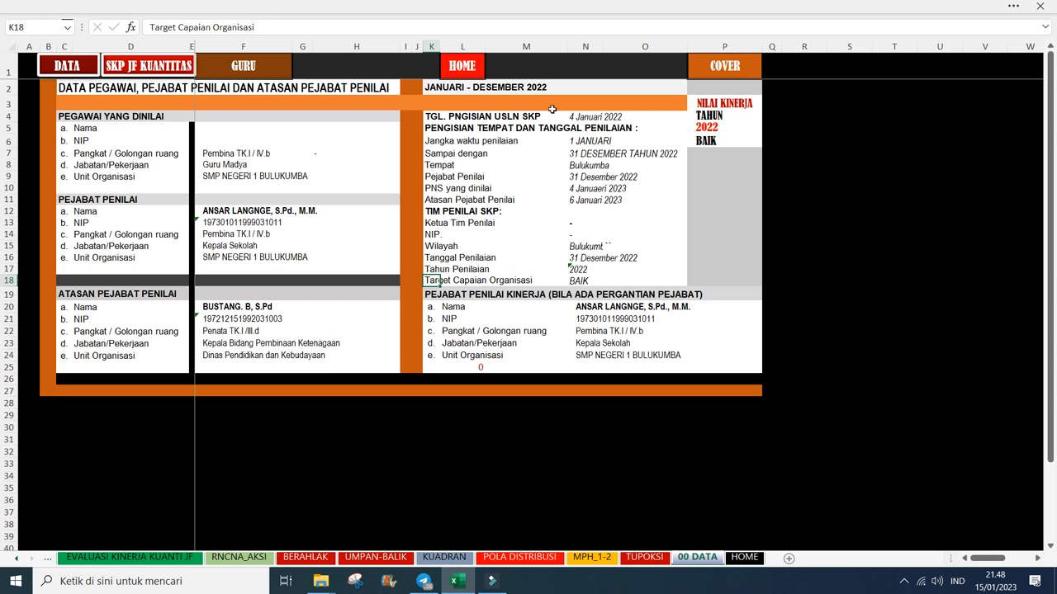
click(706, 142)
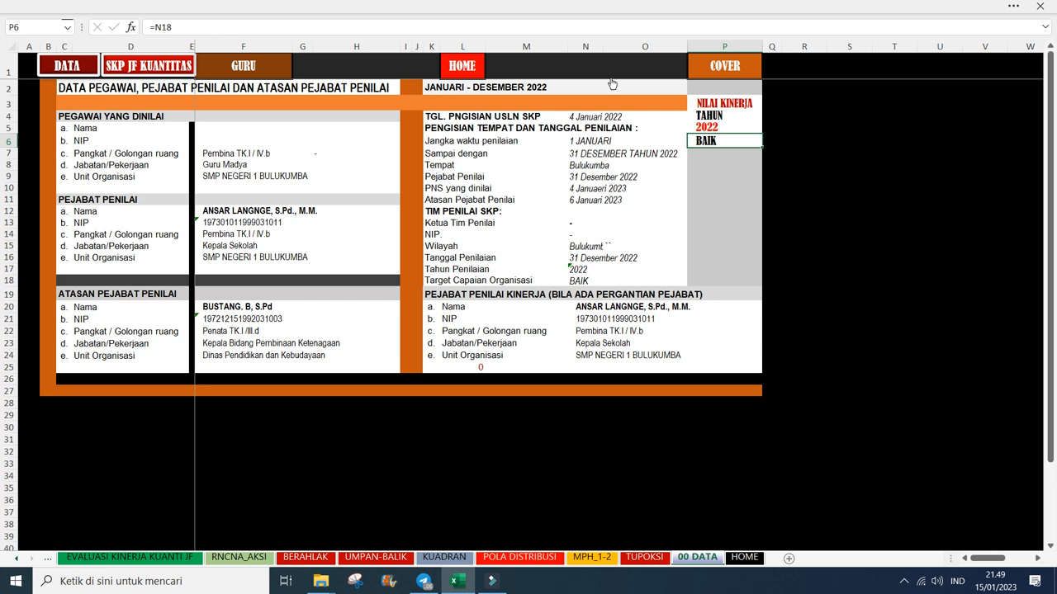
Step: Return to the HOME sheet and open the SKP JF Kuantitatif sheet at its Hasil Kerja table
click(366, 58)
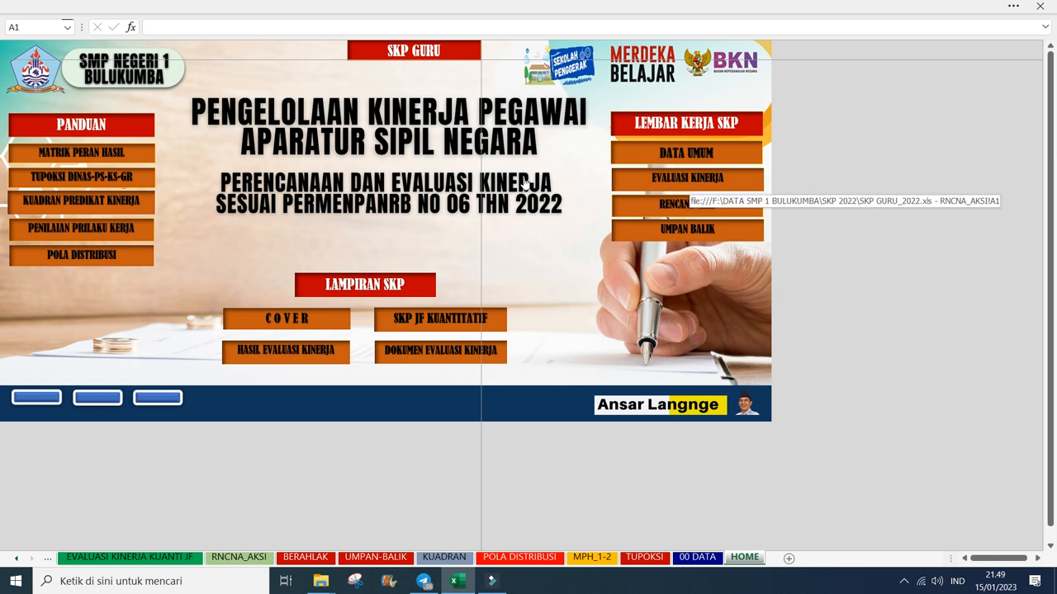
click(334, 264)
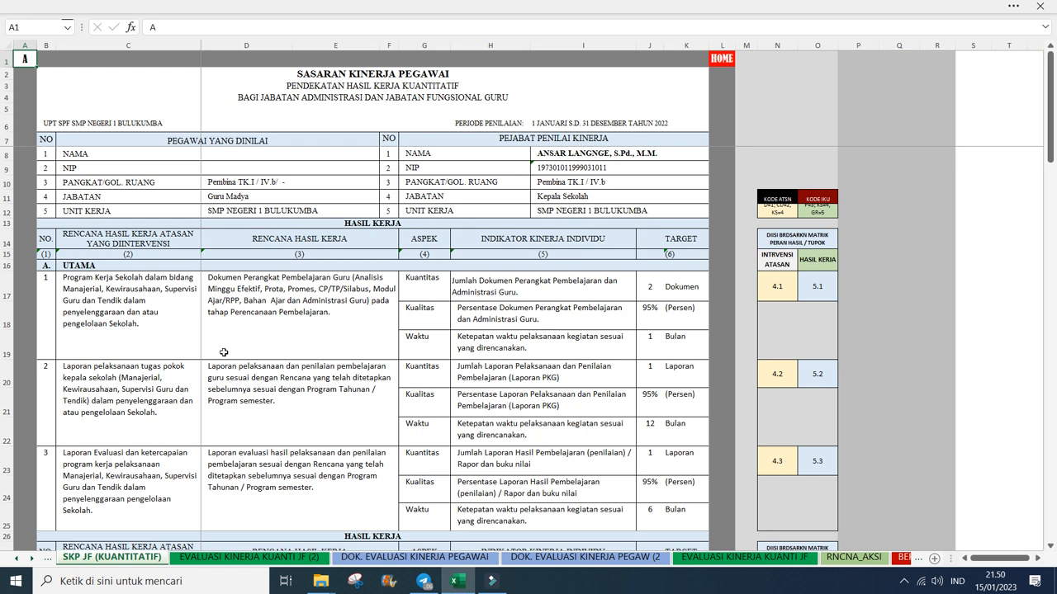
scroll(223, 352, down, 1)
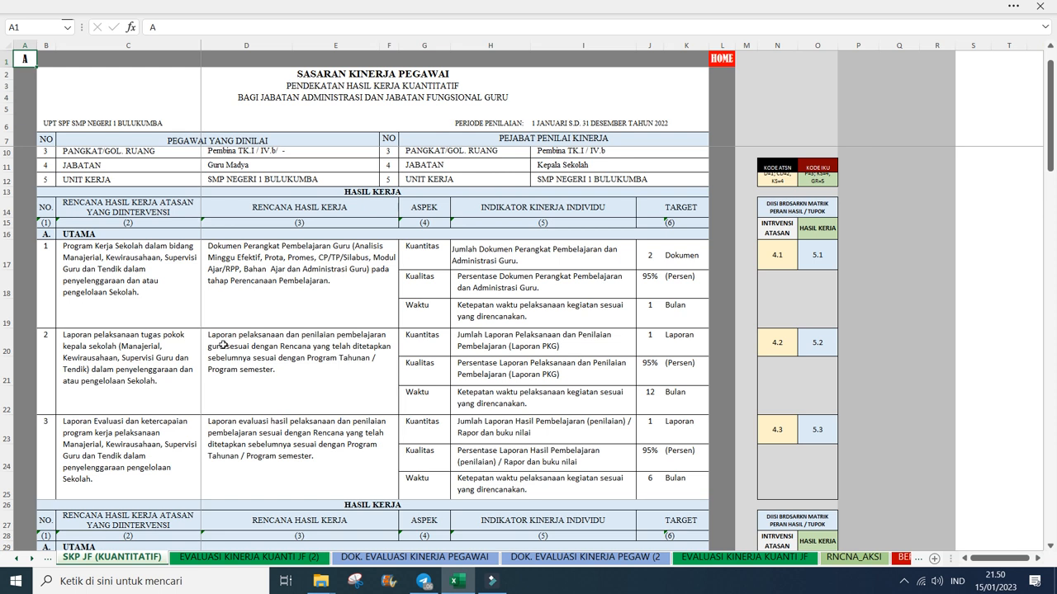
scroll(223, 349, down, 1)
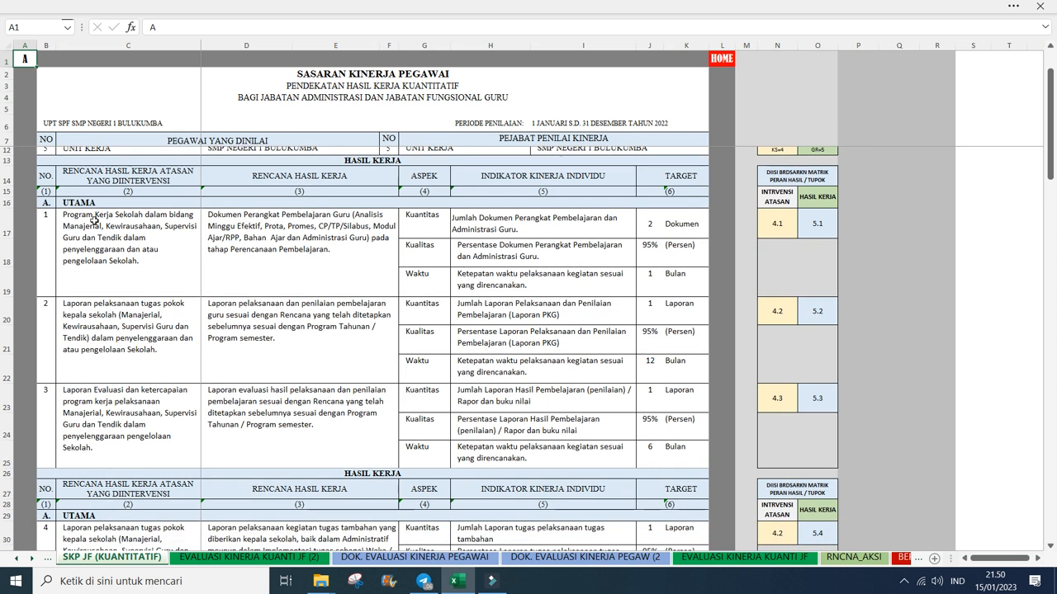
Step: Examine the first Utama item's intervened superior plan, its Rencana Hasil Kerja and its Kuantitas and Kualitas targets
click(115, 276)
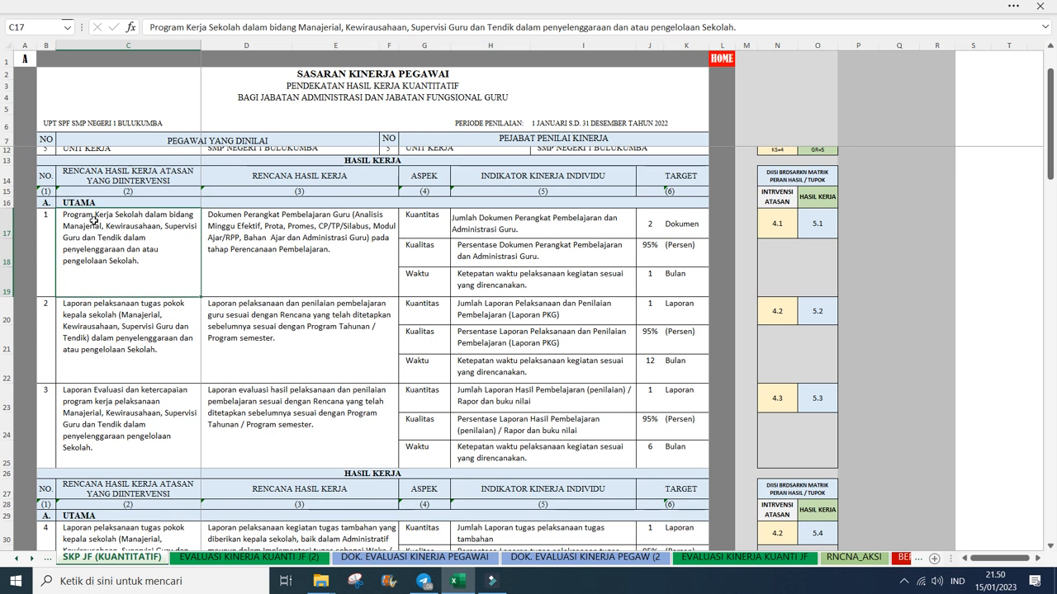
click(289, 287)
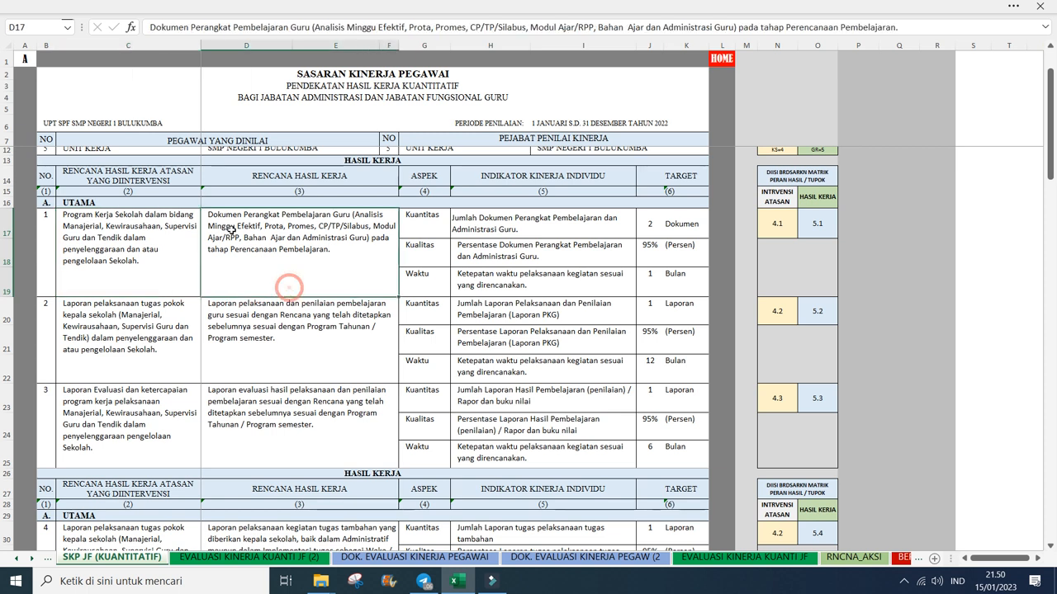
click(145, 273)
click(318, 266)
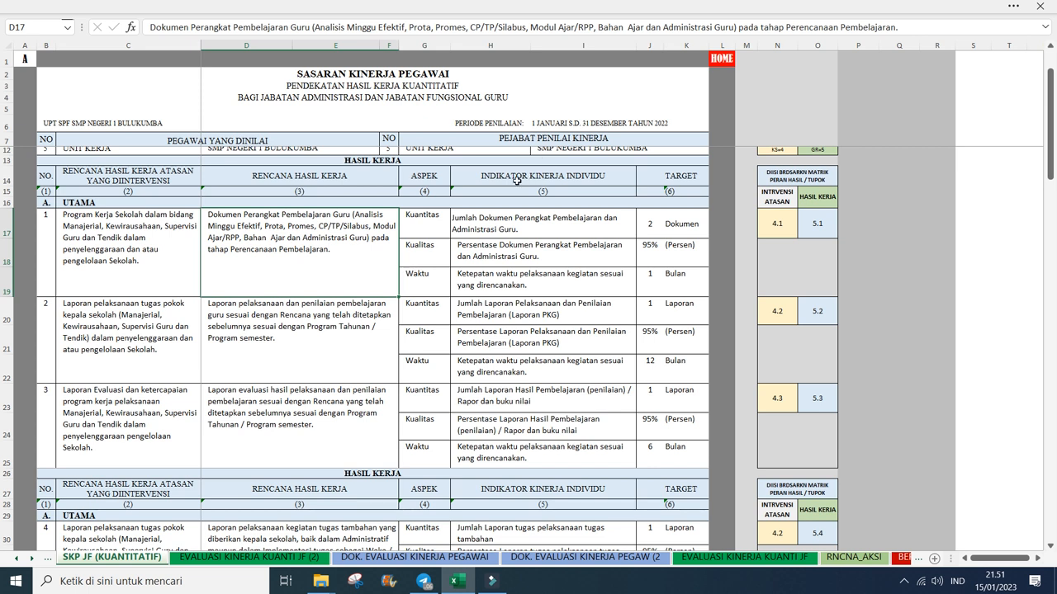
key(Right)
key(Right)
key(Right)
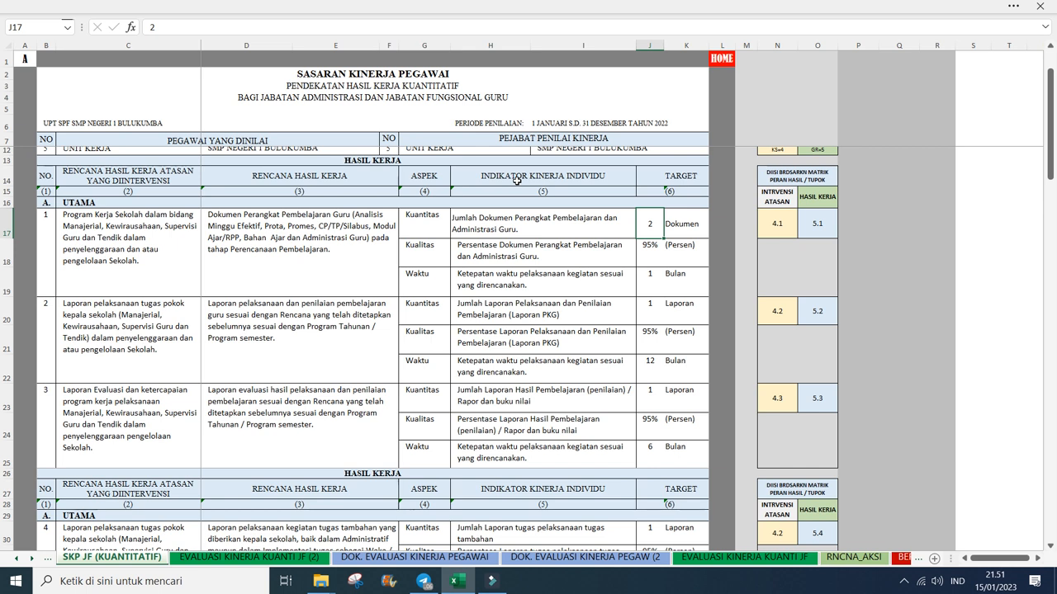
key(Down)
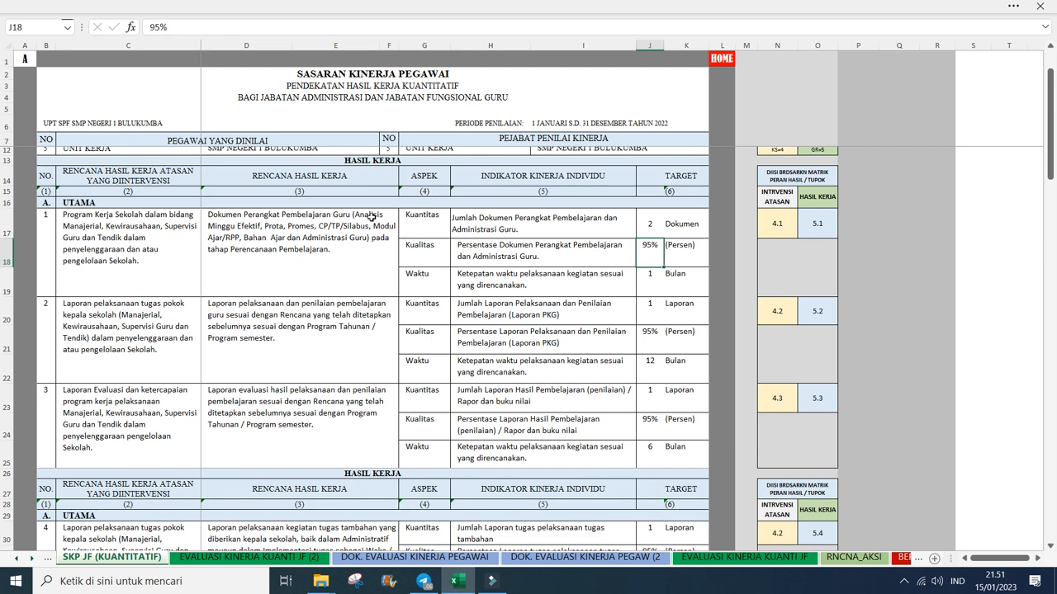
Step: Examine the first Utama item's aspects and performance indicators, from Kuantitas down to the Waktu target
click(424, 279)
key(Up)
key(Up)
key(Right)
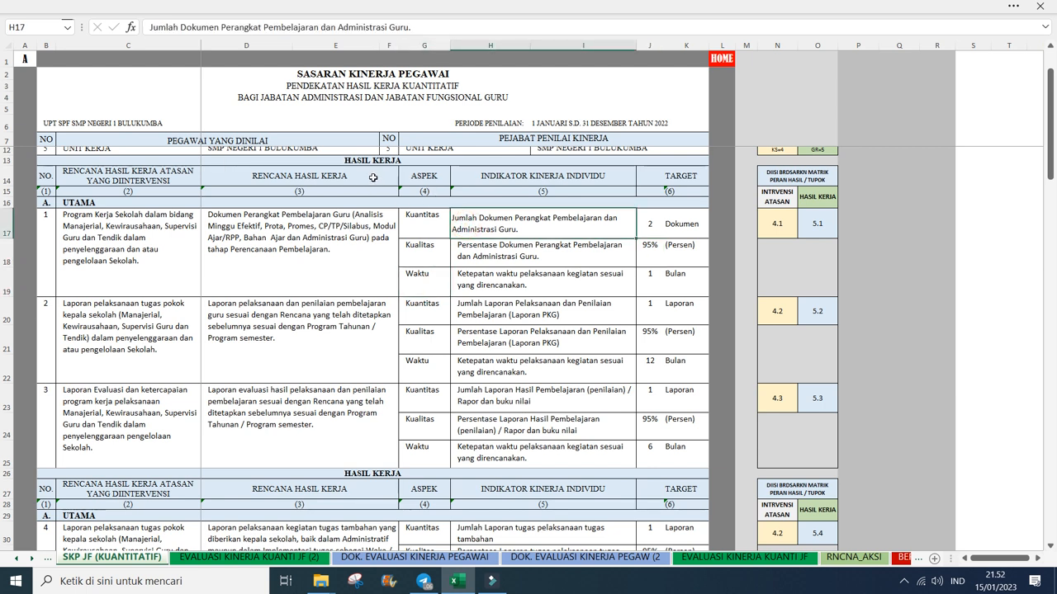
key(Down)
key(Down)
key(Left)
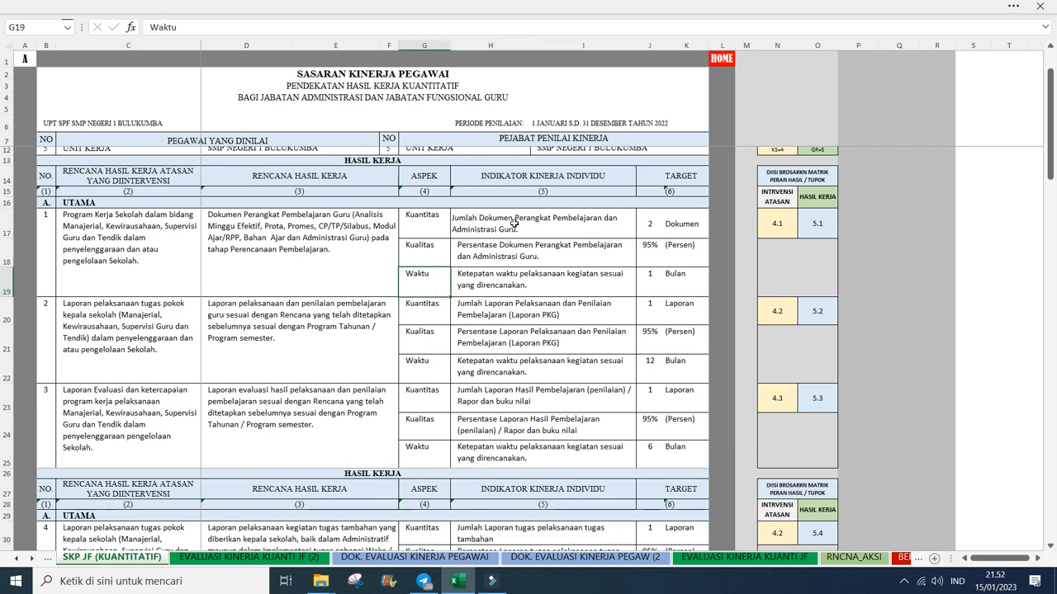
key(Right)
key(Right)
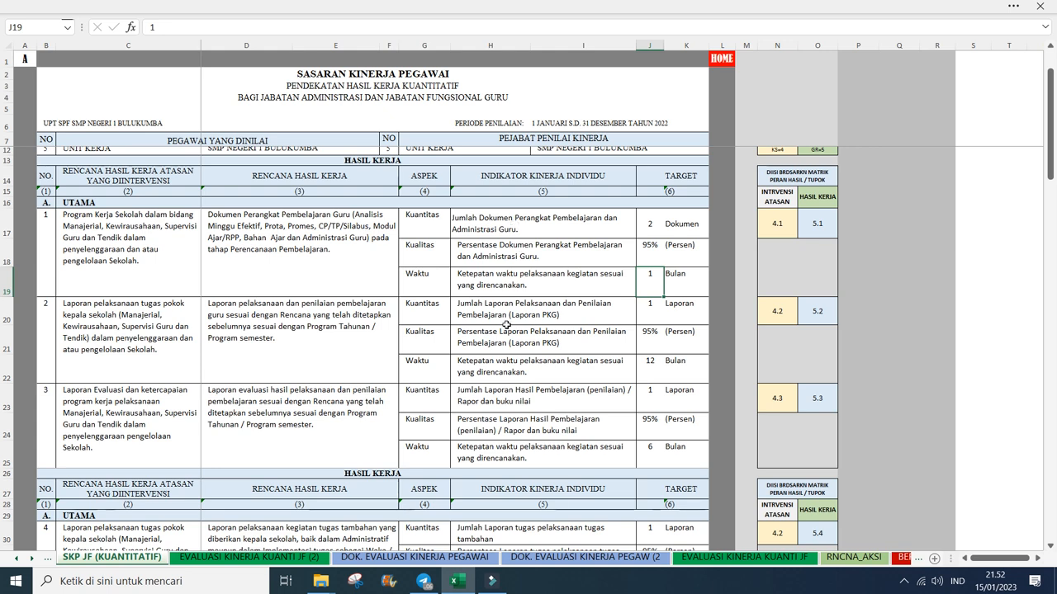
Step: Enter 1 as the Kuantitas target of the second Utama item and review its Kualitas and Waktu targets
scroll(479, 305, down, 1)
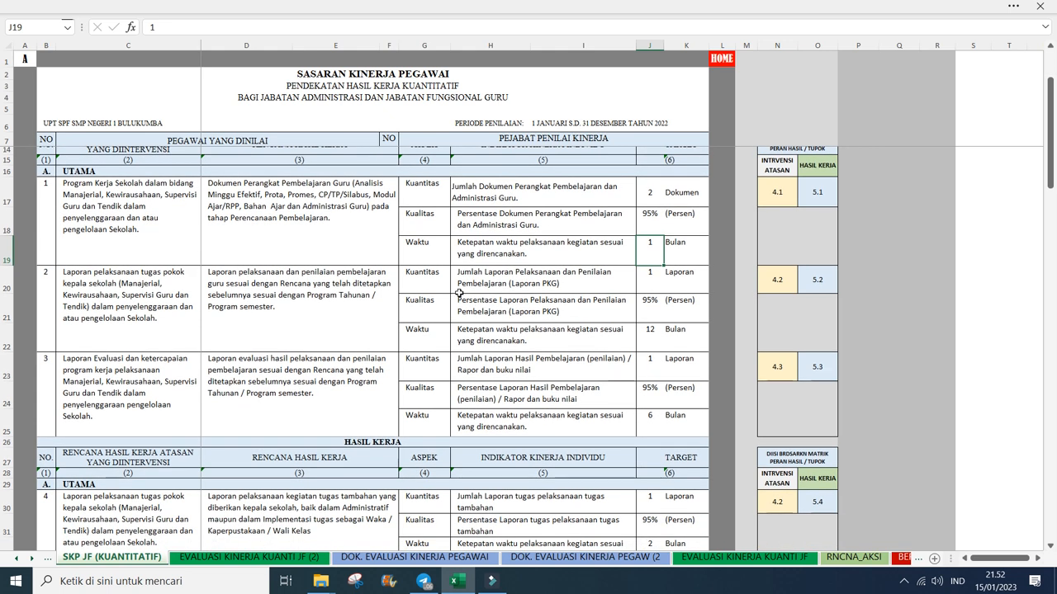
scroll(459, 294, down, 1)
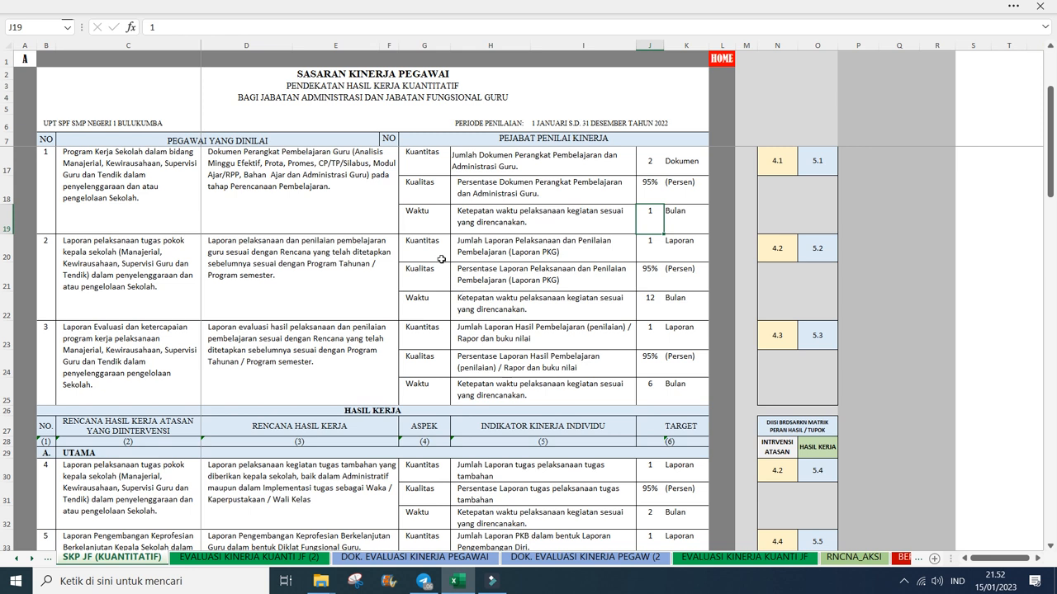
click(531, 244)
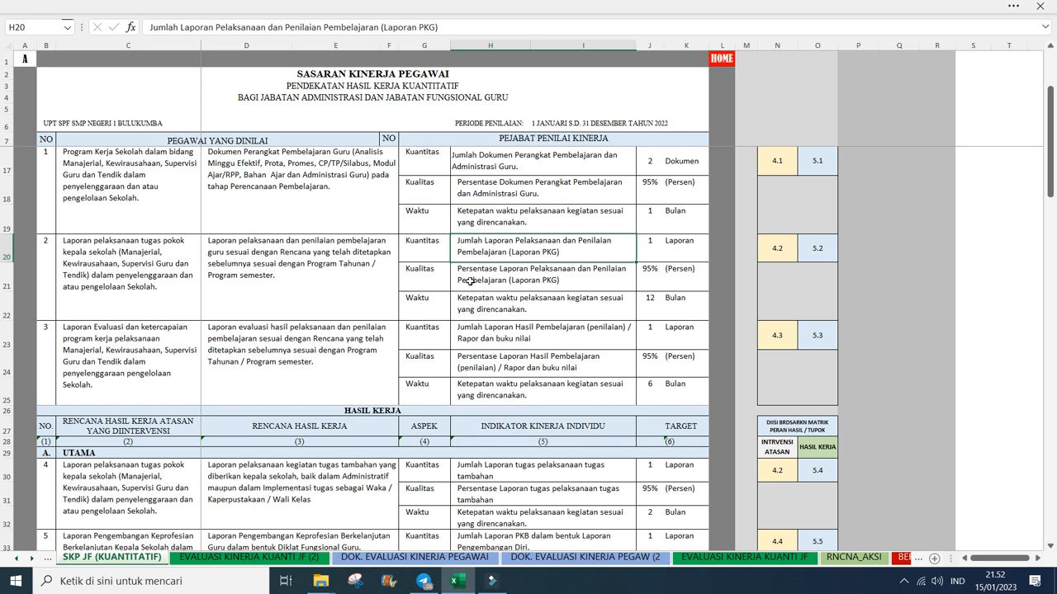
key(Right)
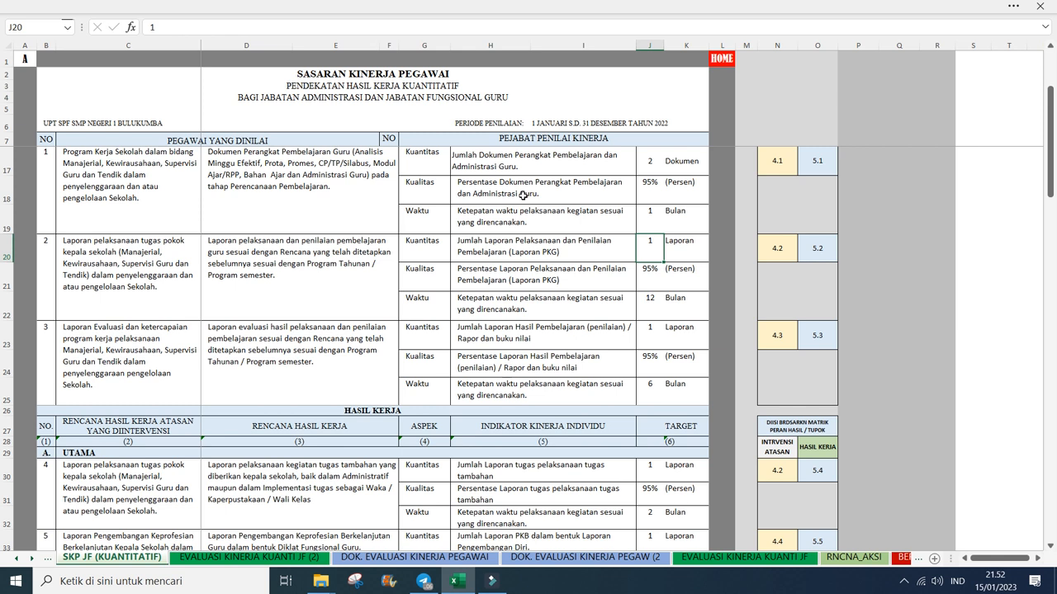
text(2)
key(Return)
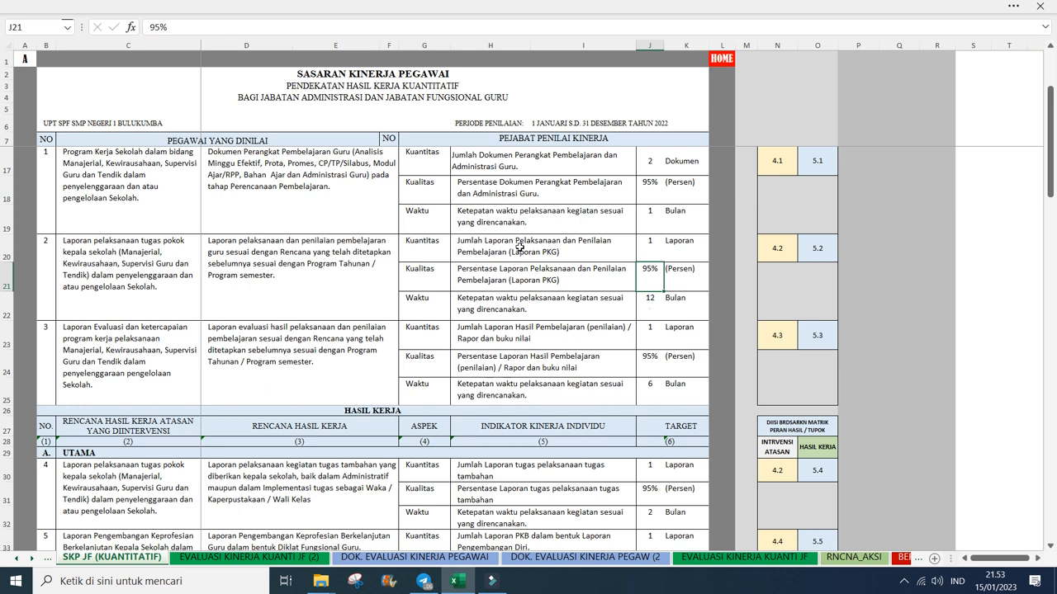
key(Return)
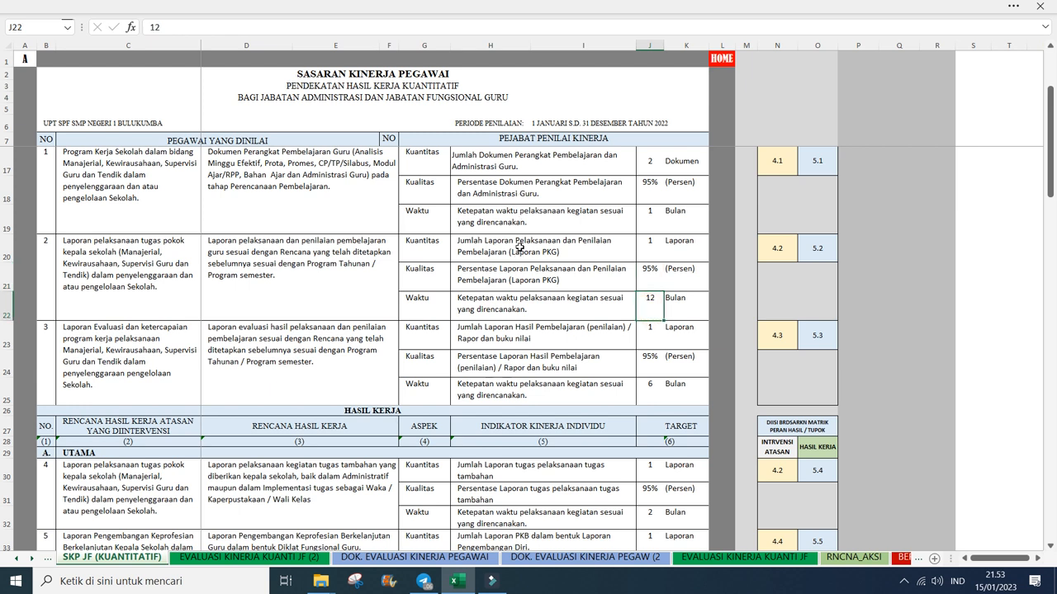
key(Up)
key(Up)
key(Down)
key(Down)
Step: Enter 1 as the Kuantitas target of the third Utama item, the learning evaluation report
scroll(523, 246, down, 1)
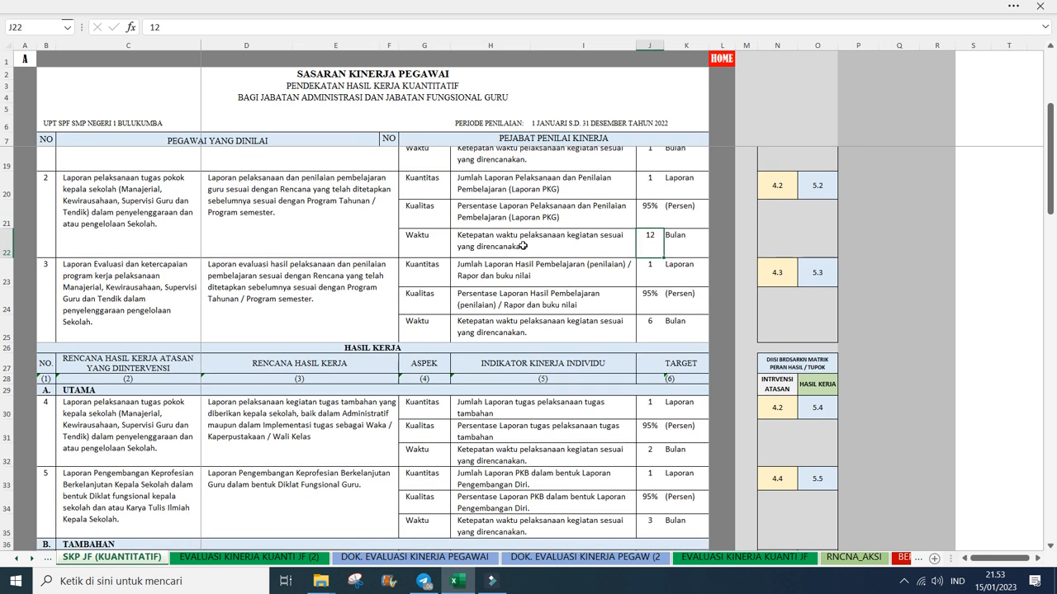
scroll(522, 245, down, 1)
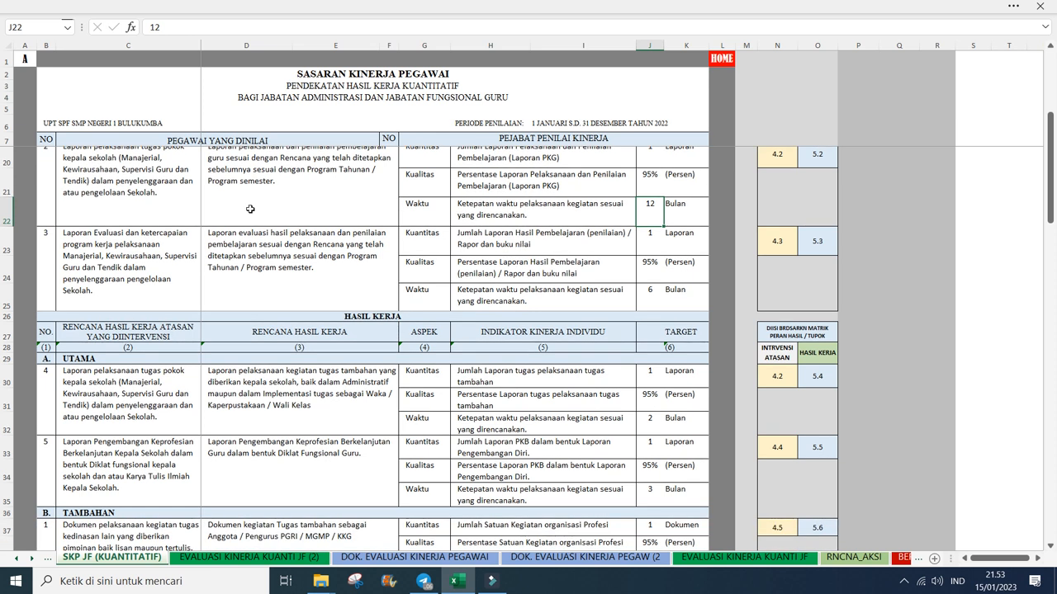
click(235, 234)
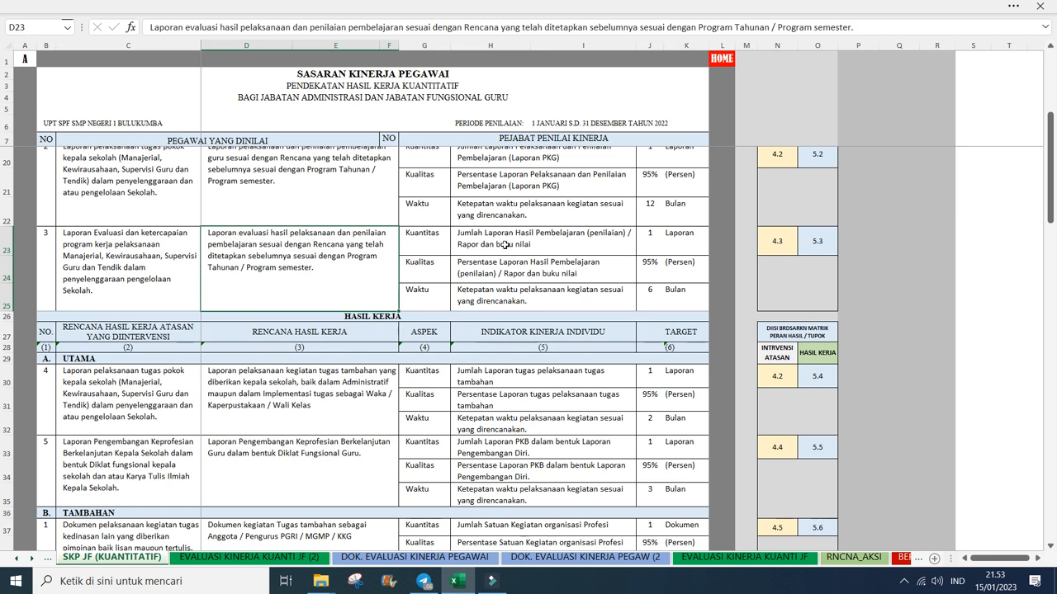
click(650, 296)
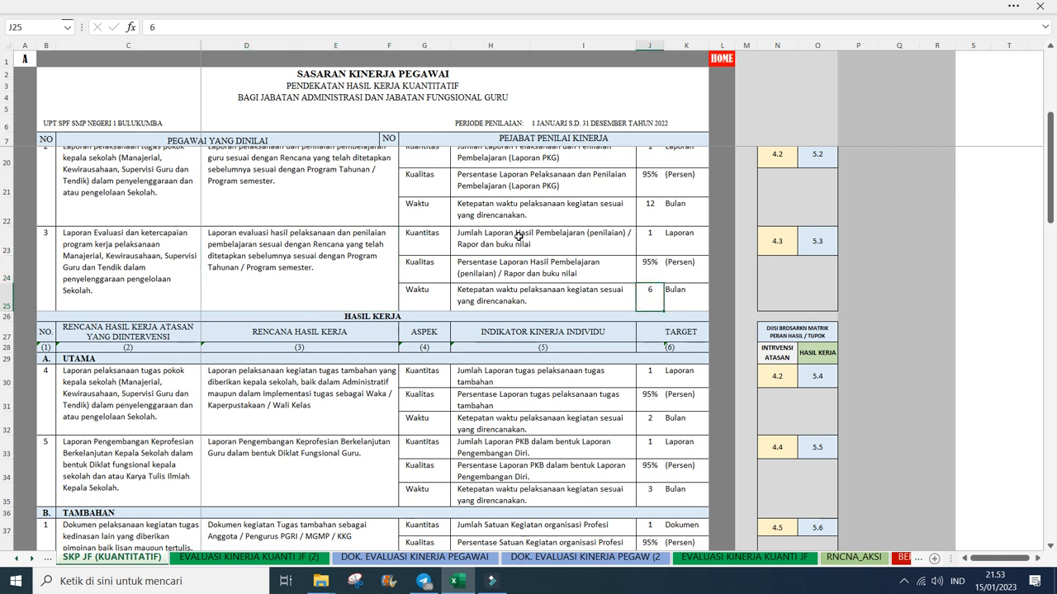
key(Up)
key(Up)
text(2)
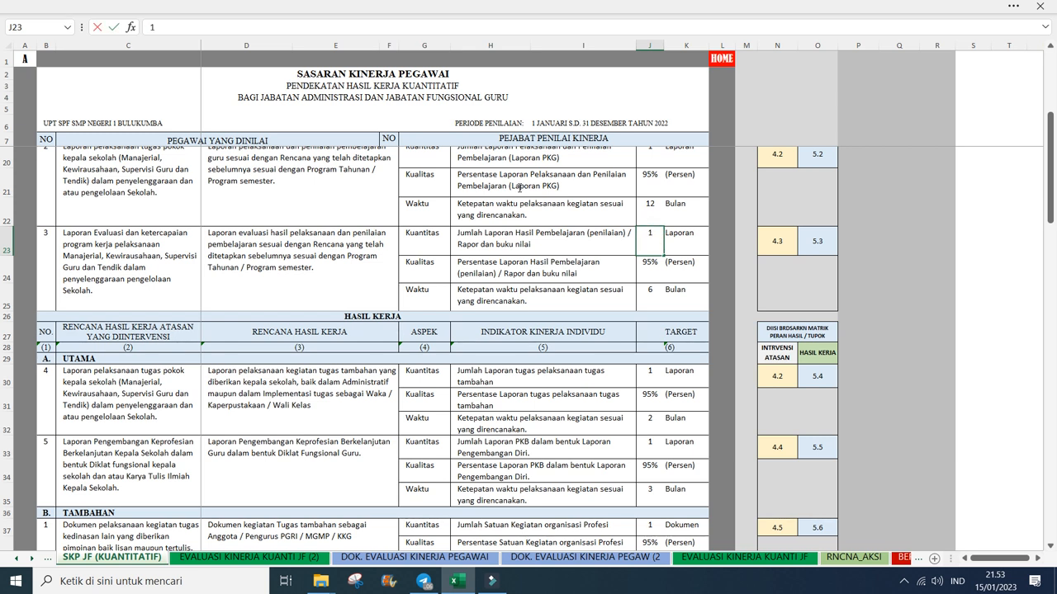
key(Return)
key(Return)
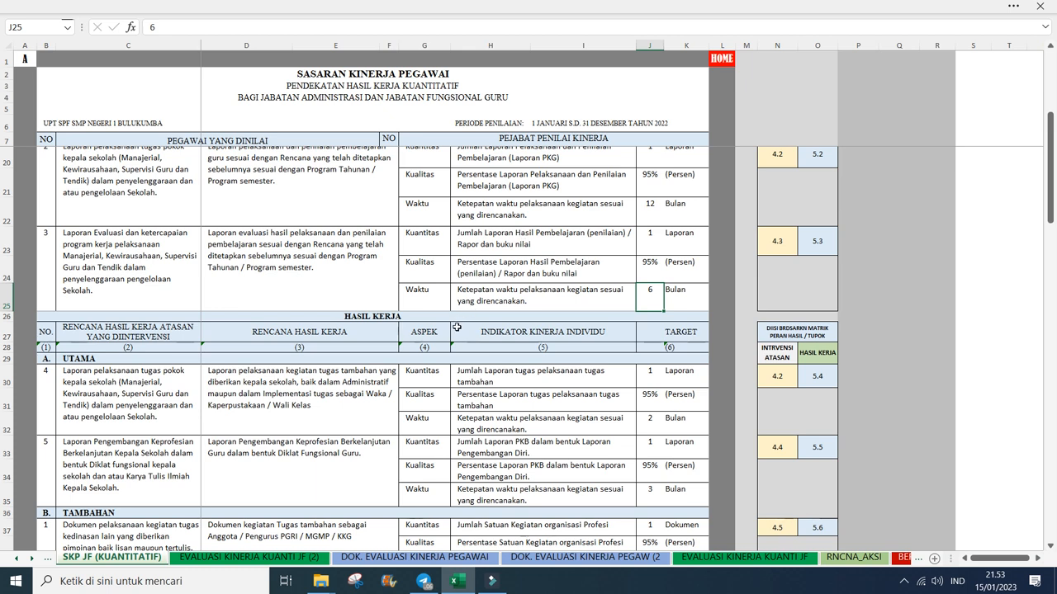
Step: Look through the Hasil Kerja table from the first Utama items down to the Tambahan section
scroll(457, 327, down, 1)
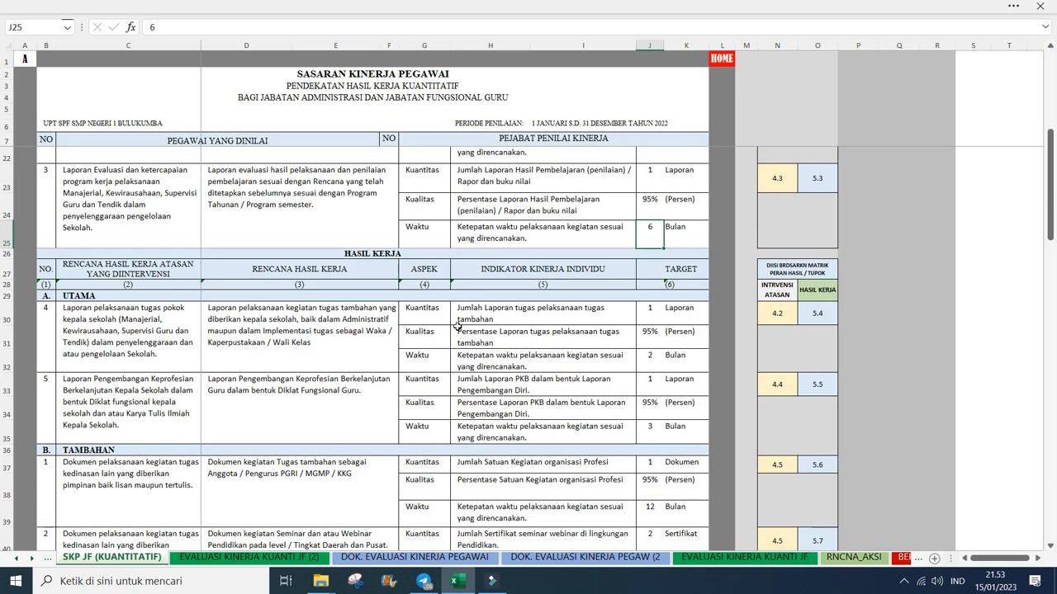
scroll(458, 327, down, 1)
scroll(457, 327, up, 1)
scroll(457, 326, down, 1)
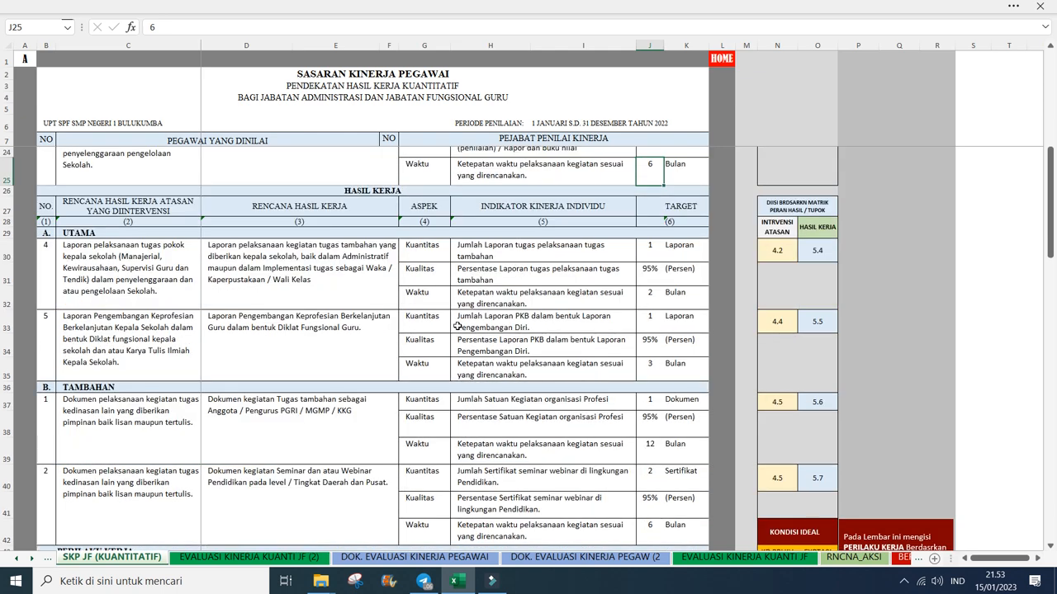
scroll(458, 327, up, 1)
scroll(456, 326, up, 5)
scroll(457, 326, down, 4)
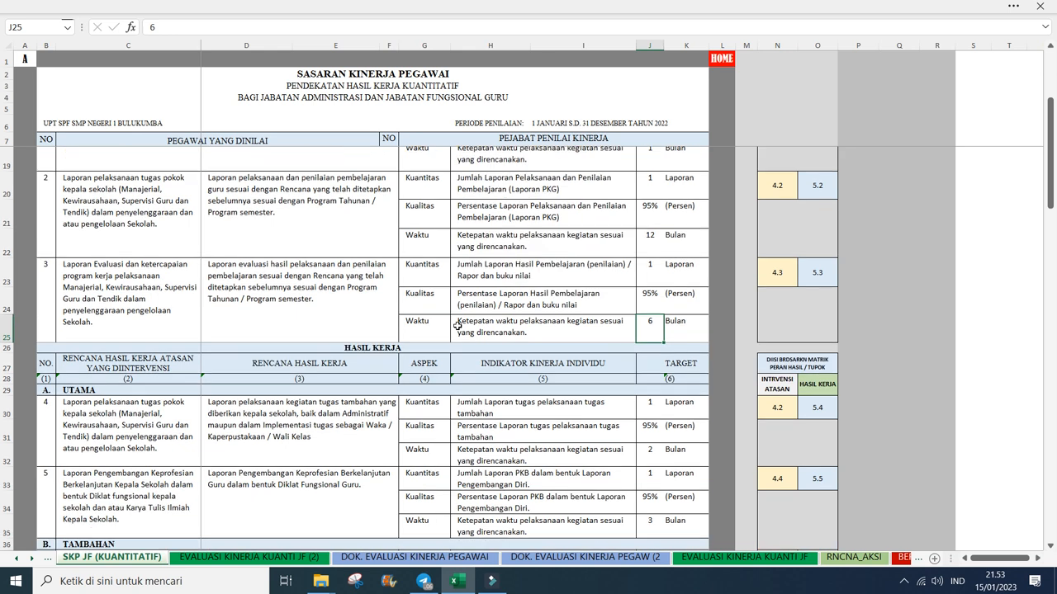
scroll(456, 327, down, 3)
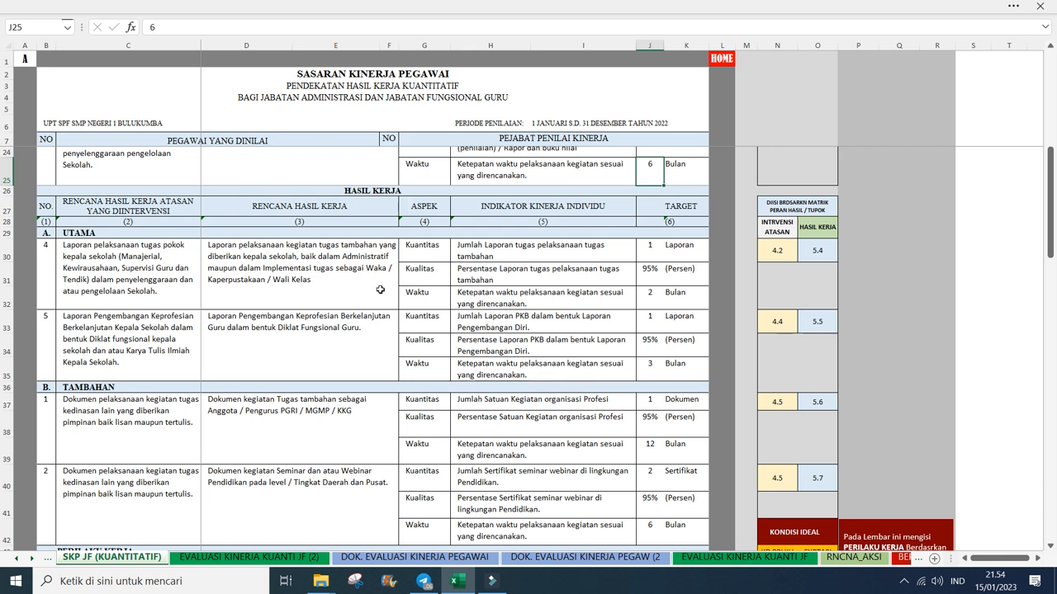
Step: Compare the intervened superior plans of Utama items 4 and 5 and Tambahan items 1 and 2, including item 4's Rencana Hasil Kerja
click(103, 279)
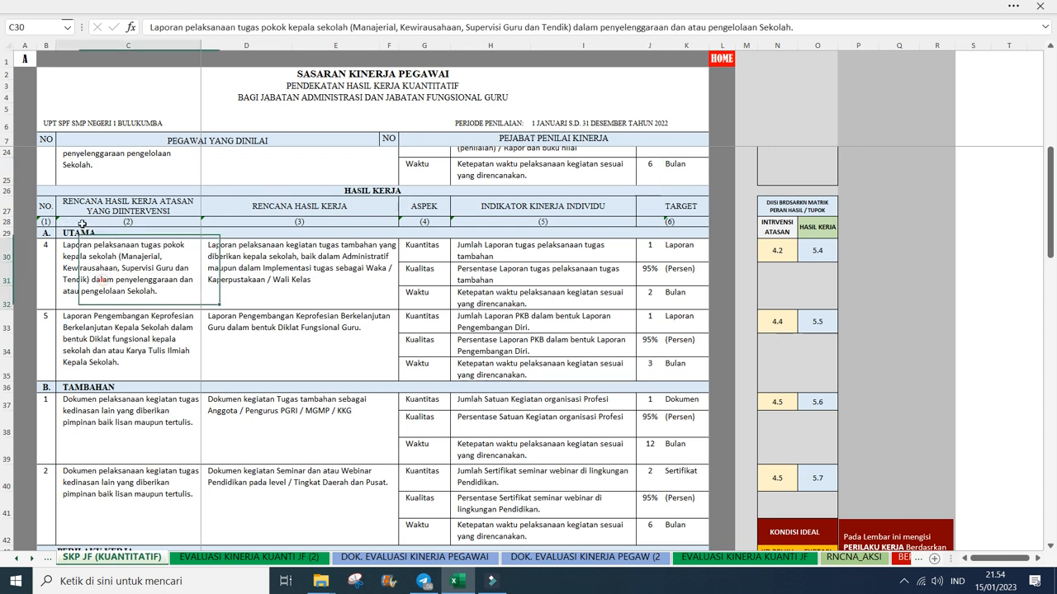
click(118, 339)
click(129, 423)
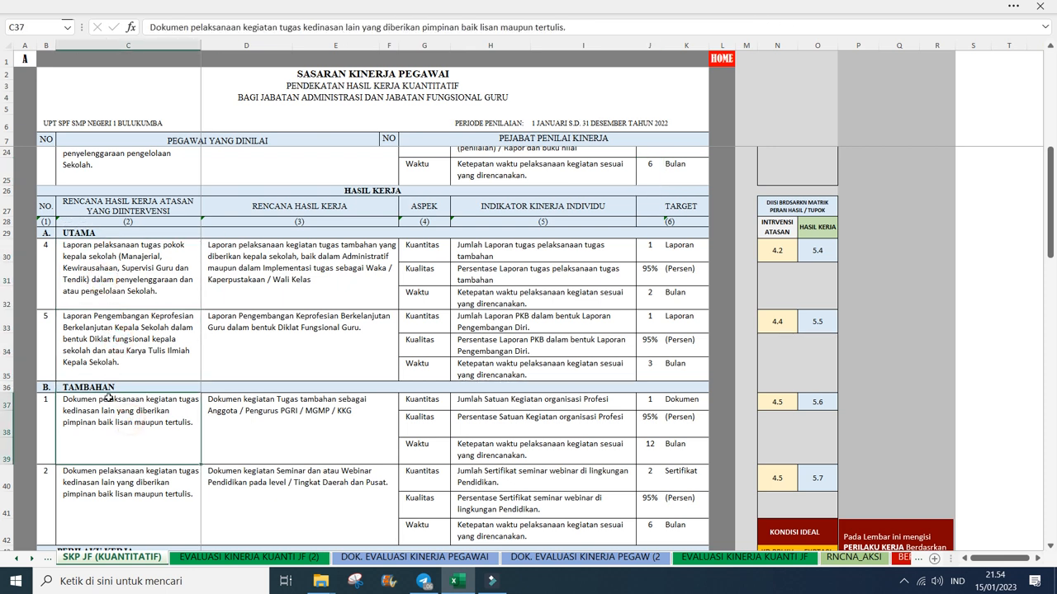
click(124, 376)
click(130, 281)
click(134, 320)
click(143, 420)
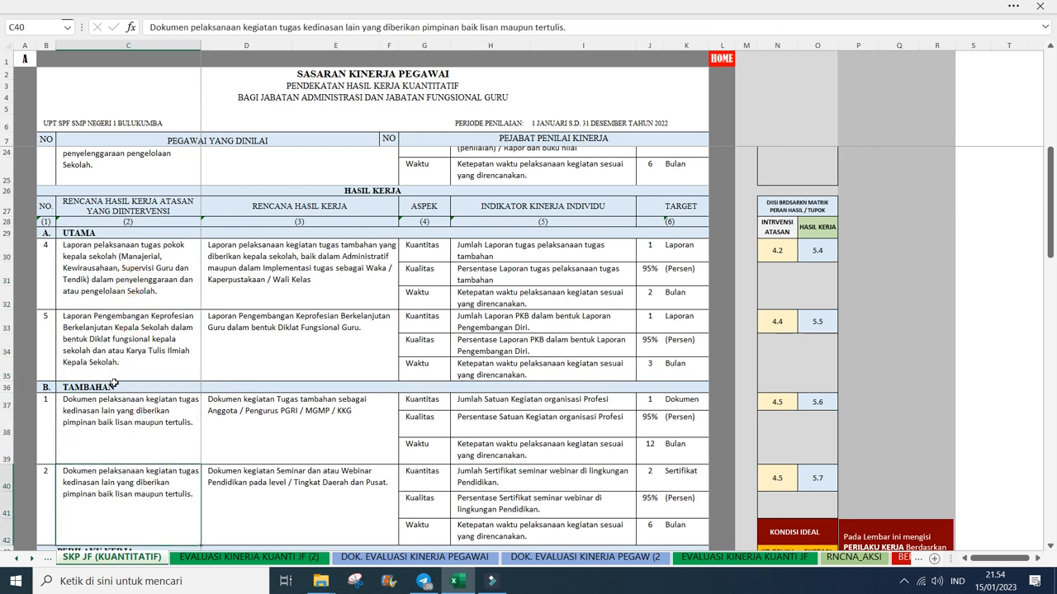
click(108, 245)
click(131, 326)
click(149, 408)
click(146, 479)
click(110, 240)
click(139, 333)
click(144, 413)
click(141, 504)
click(266, 264)
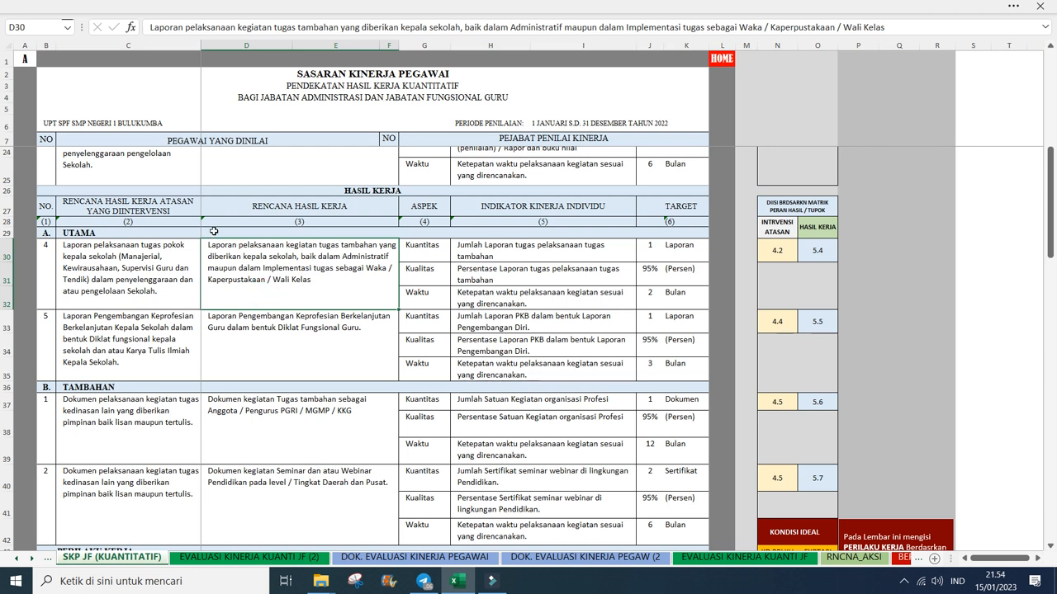
Step: Review the Kuantitas, Kualitas and Waktu indicators of Utama item 4, the additional-duties report
key(Right)
key(Right)
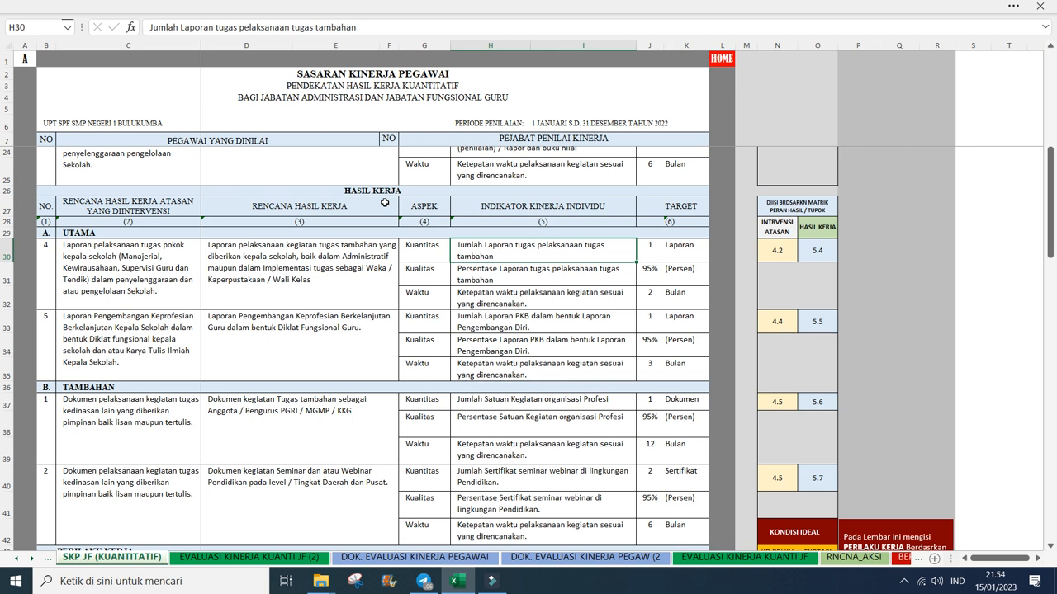
click(485, 276)
click(485, 304)
key(Up)
key(Up)
key(Down)
key(Down)
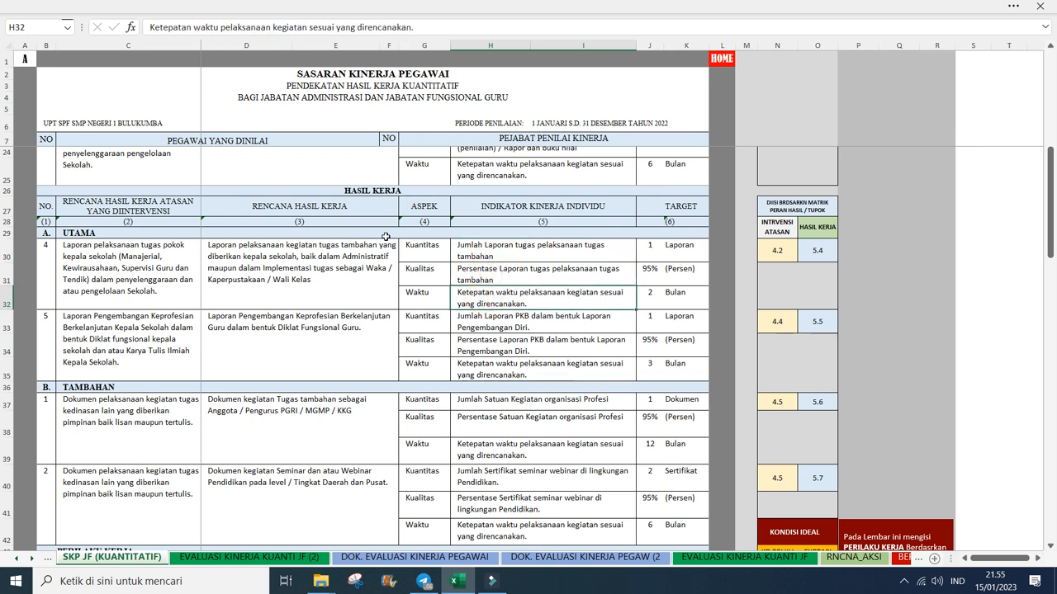
Step: Clear the Kuantitas, Kualitas and Waktu target values of Utama item 4
key(Up)
key(Up)
key(Right)
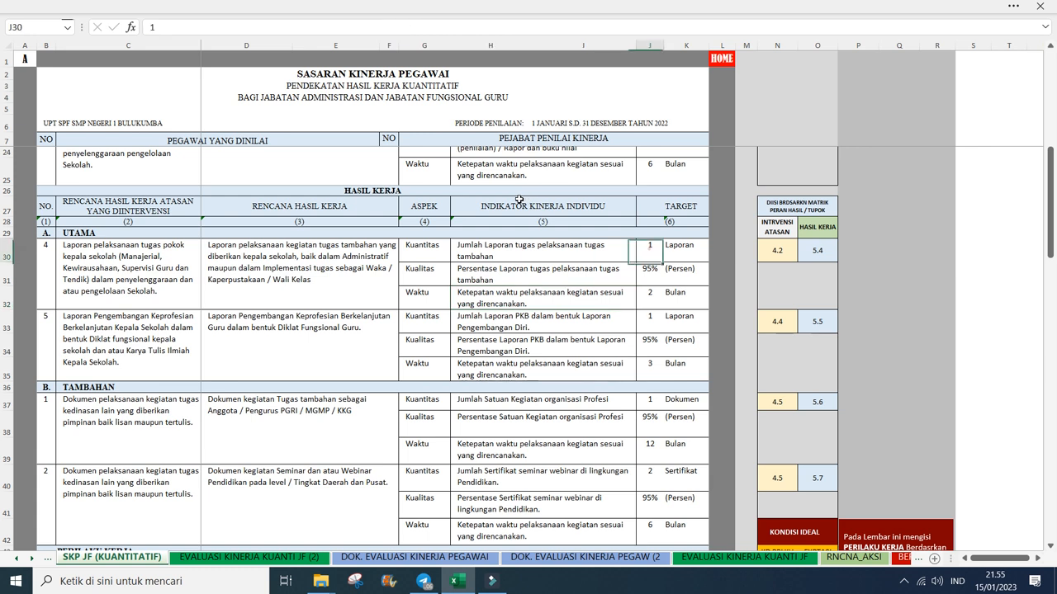
key(Delete)
key(Down)
key(Delete)
key(Down)
key(Delete)
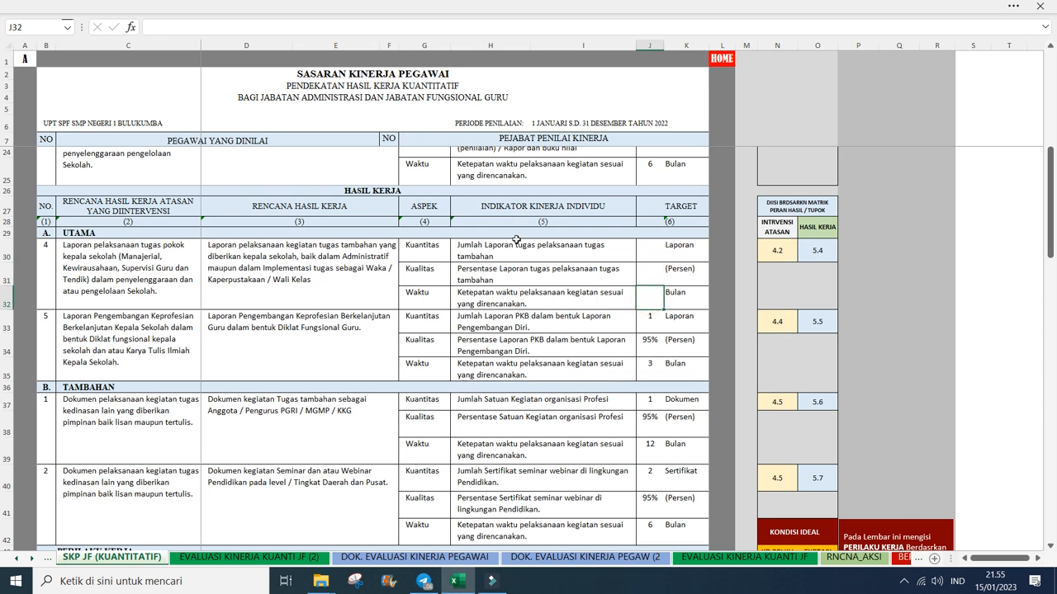
drag(6, 250, 7, 302)
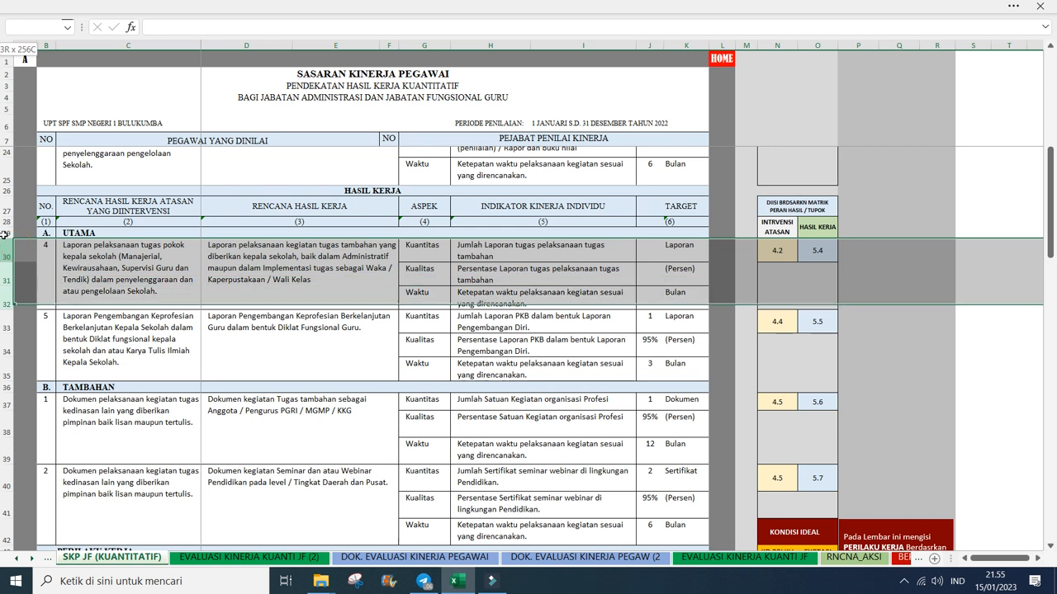
right_click(7, 285)
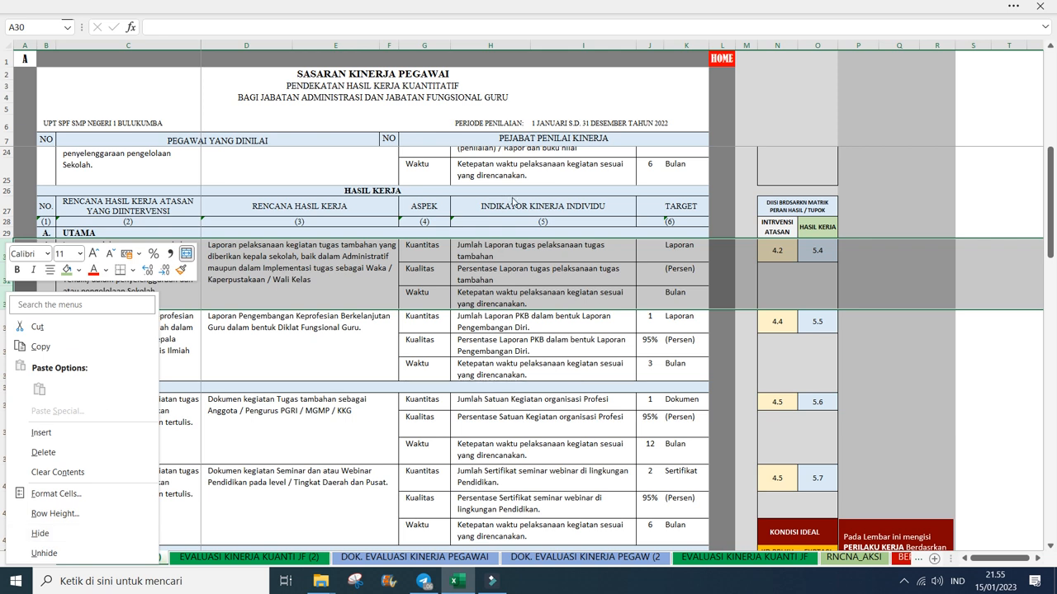
click(648, 249)
Step: Check the Kuantitas, Kualitas and Waktu target cells of Utama item 4
key(Down)
key(Down)
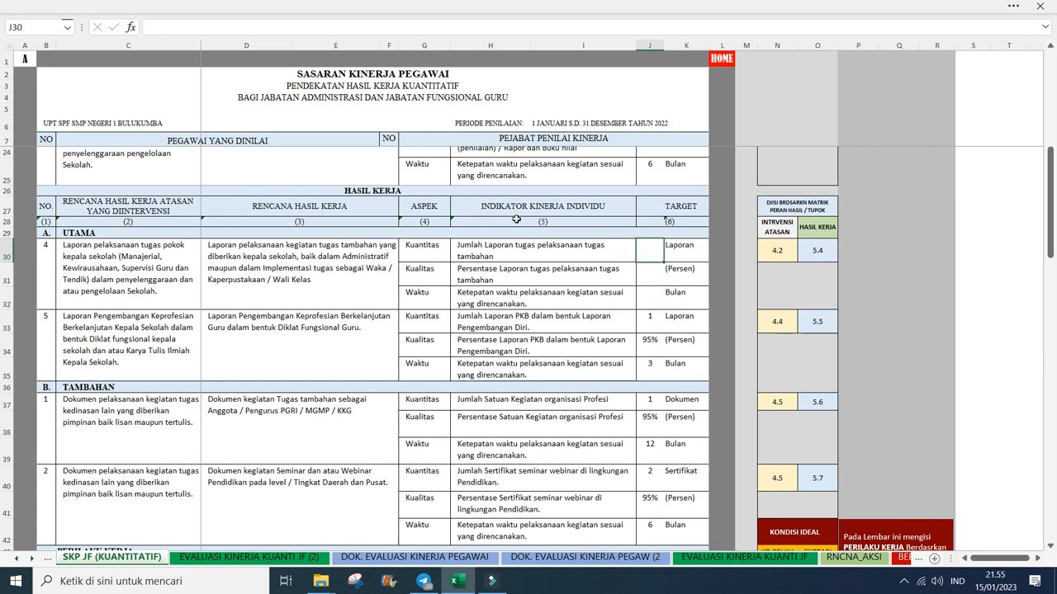
key(Up)
key(Up)
key(Down)
key(Down)
key(Up)
key(Up)
key(Down)
key(Down)
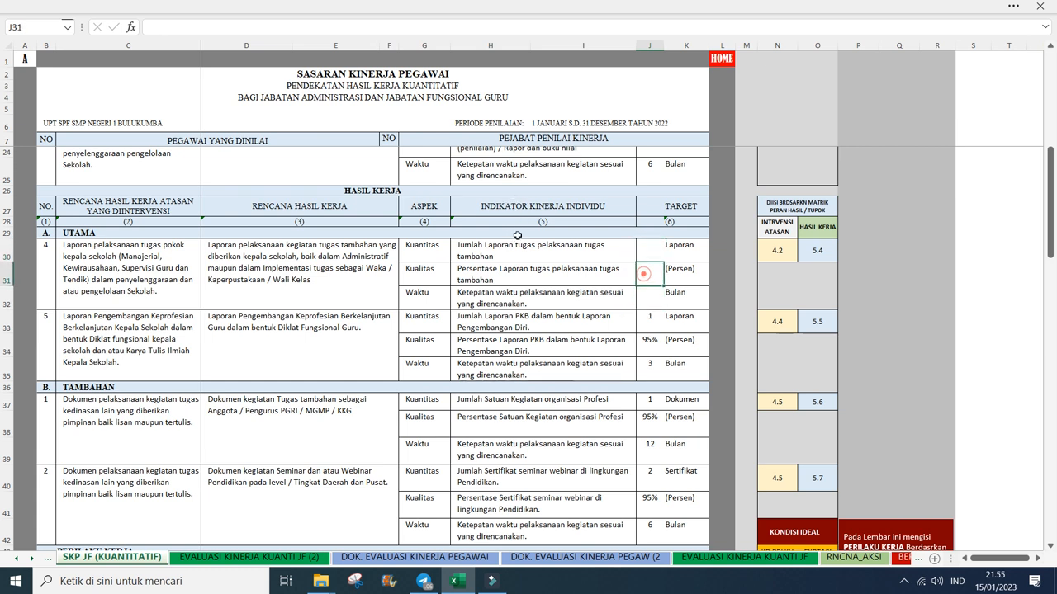
key(Up)
key(Up)
key(Down)
key(Down)
Step: Enter 1 as the Kuantitas target of Utama item 5, the PKB report
scroll(308, 328, down, 1)
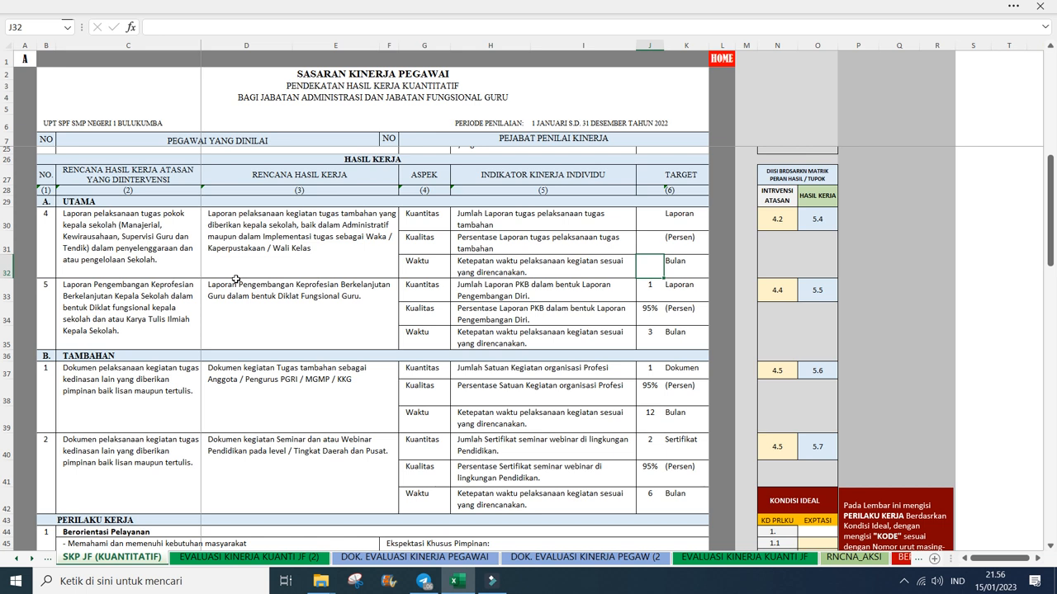
key(Down)
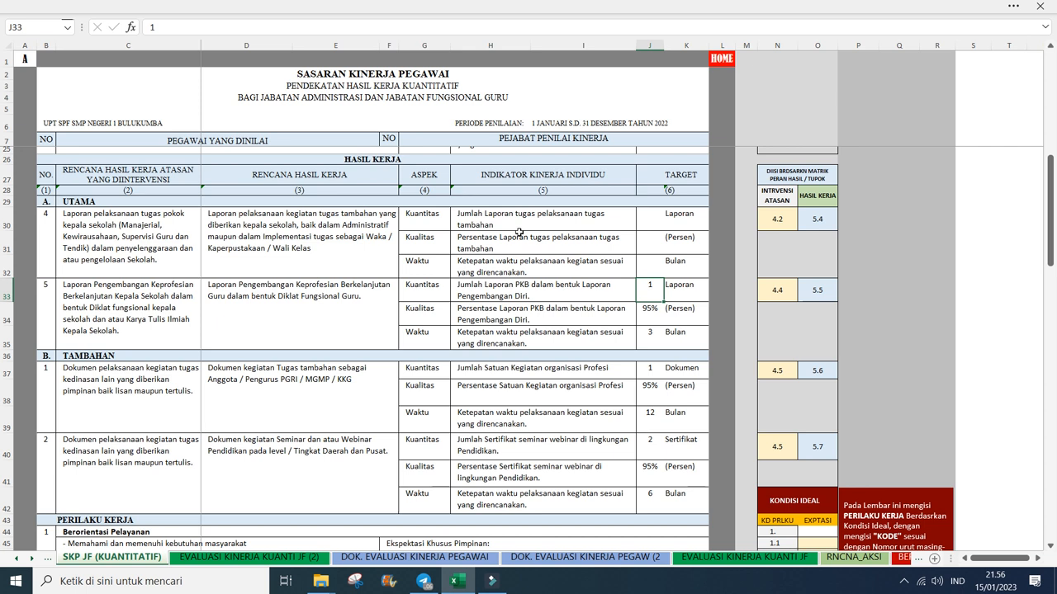
text(2)
key(Return)
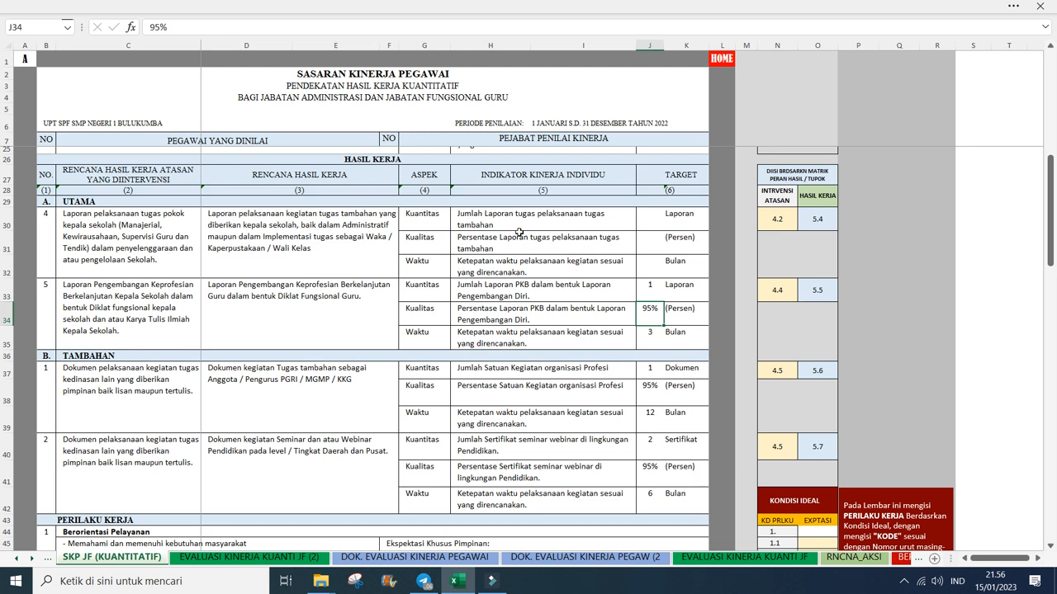
Step: Review the Kuantitas, Kualitas and Waktu targets of Utama item 5
key(Up)
key(Up)
key(Down)
key(Down)
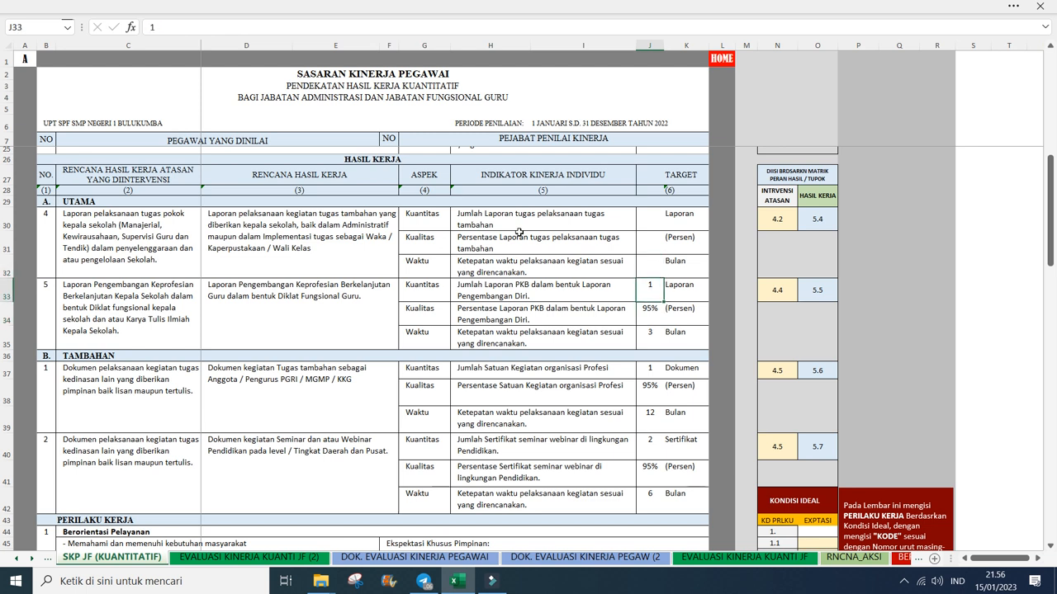
key(Up)
key(Down)
key(Up)
key(Down)
key(Up)
key(Right)
key(Up)
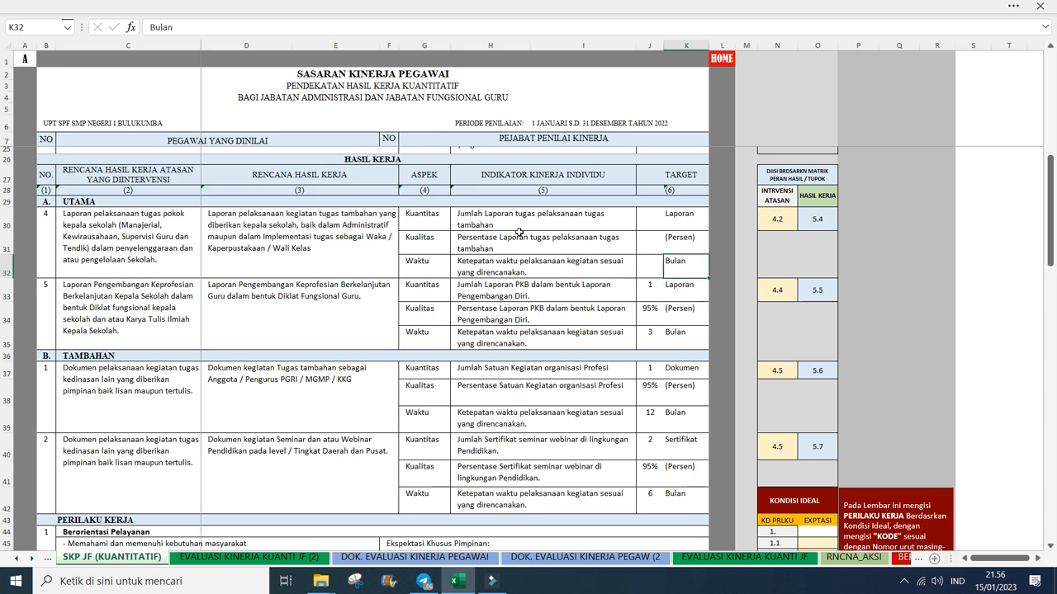
click(649, 289)
click(649, 307)
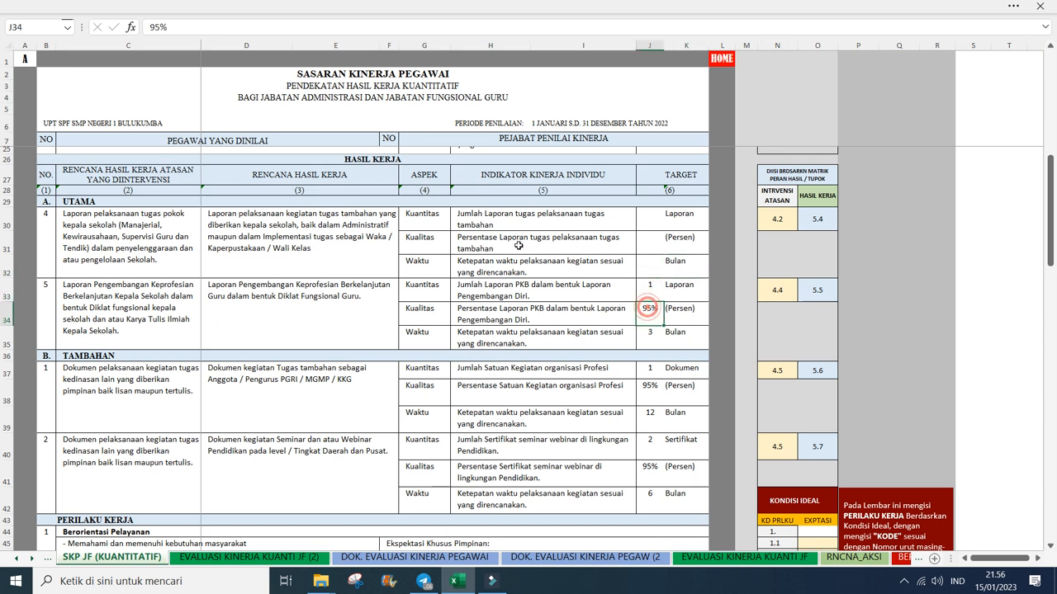
click(646, 286)
click(649, 308)
click(649, 333)
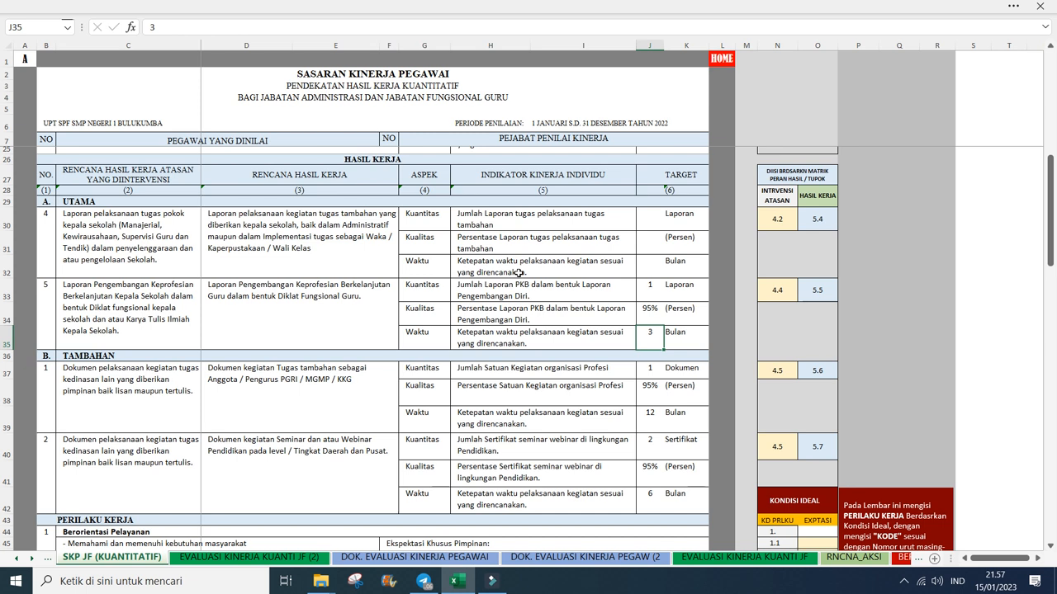
Step: Review the Rencana Hasil Kerja of Utama item 5 together with its Kuantitas, Kualitas and Waktu indicators
click(335, 320)
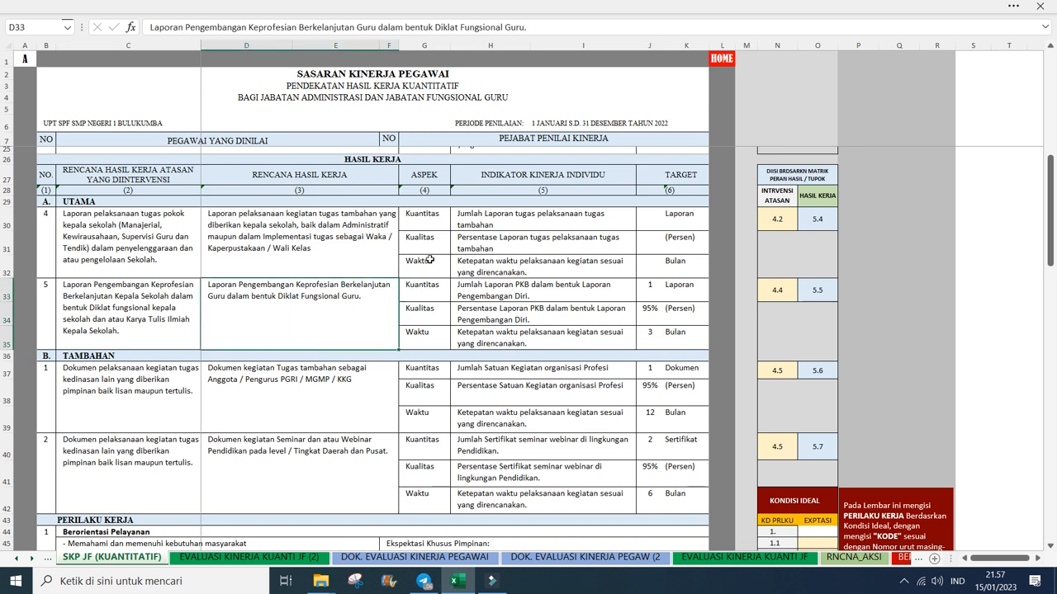
click(539, 321)
click(543, 292)
click(543, 322)
click(544, 340)
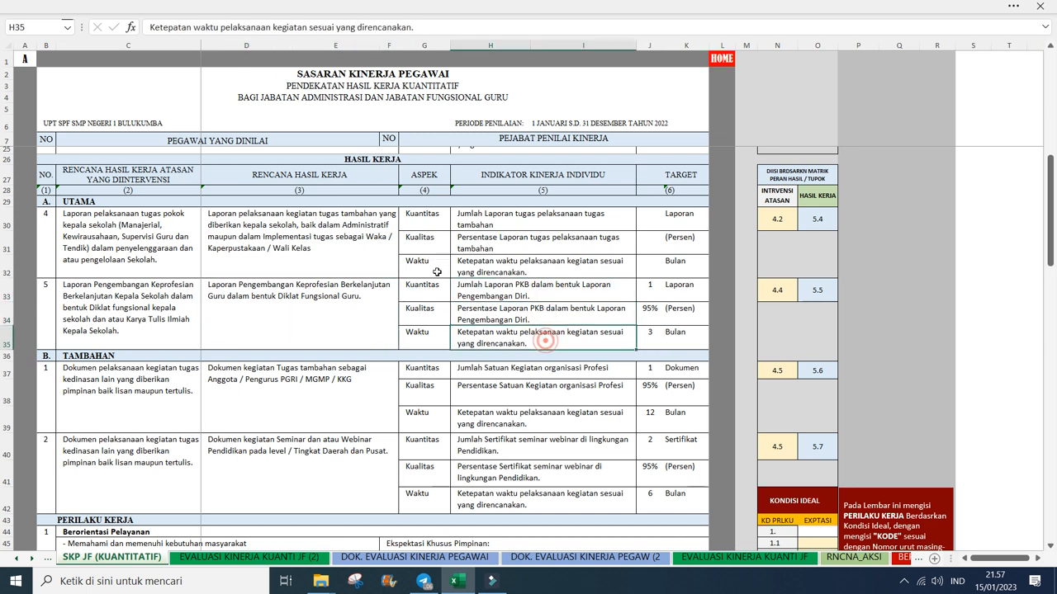
click(548, 292)
click(539, 316)
key(Right)
key(Up)
key(Up)
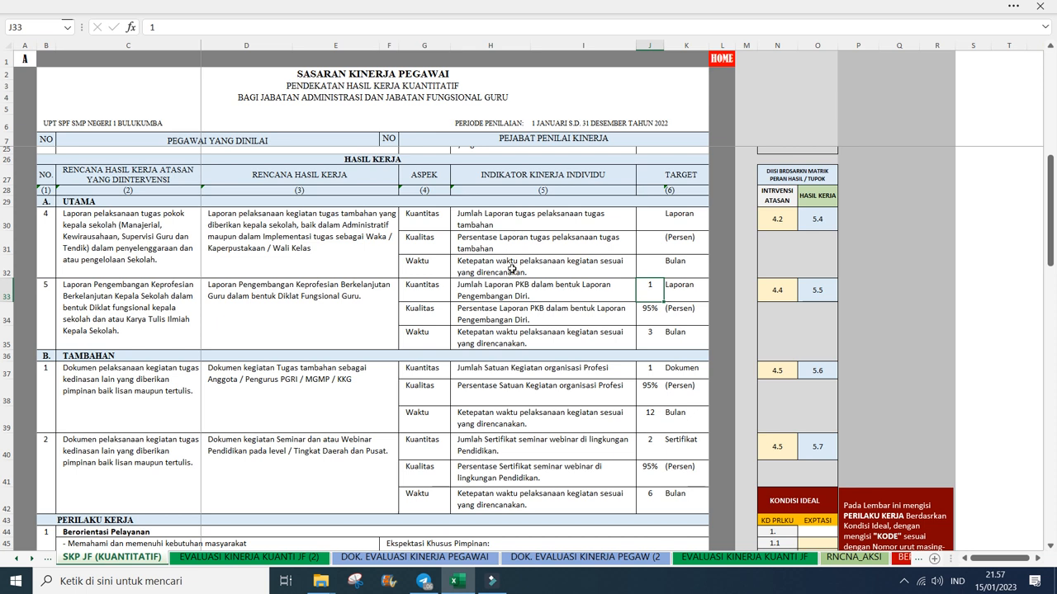
drag(6, 294, 7, 344)
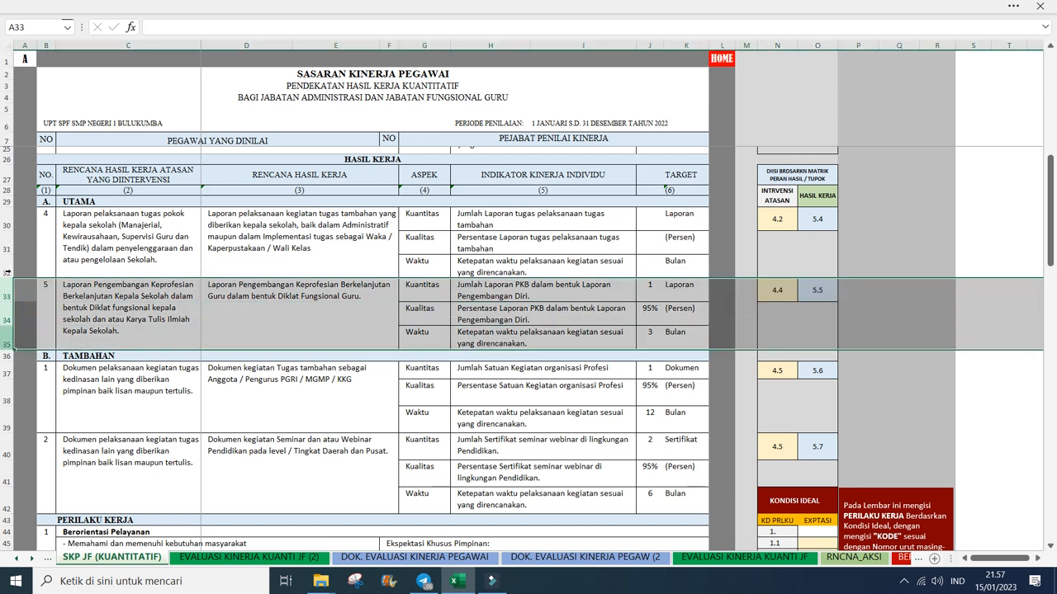
right_click(12, 344)
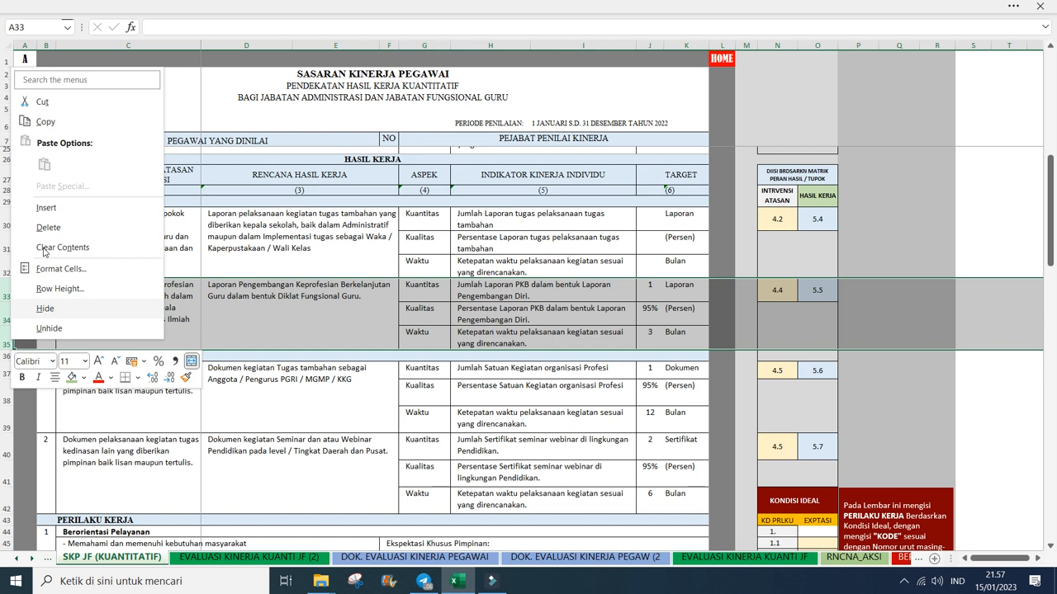
click(252, 255)
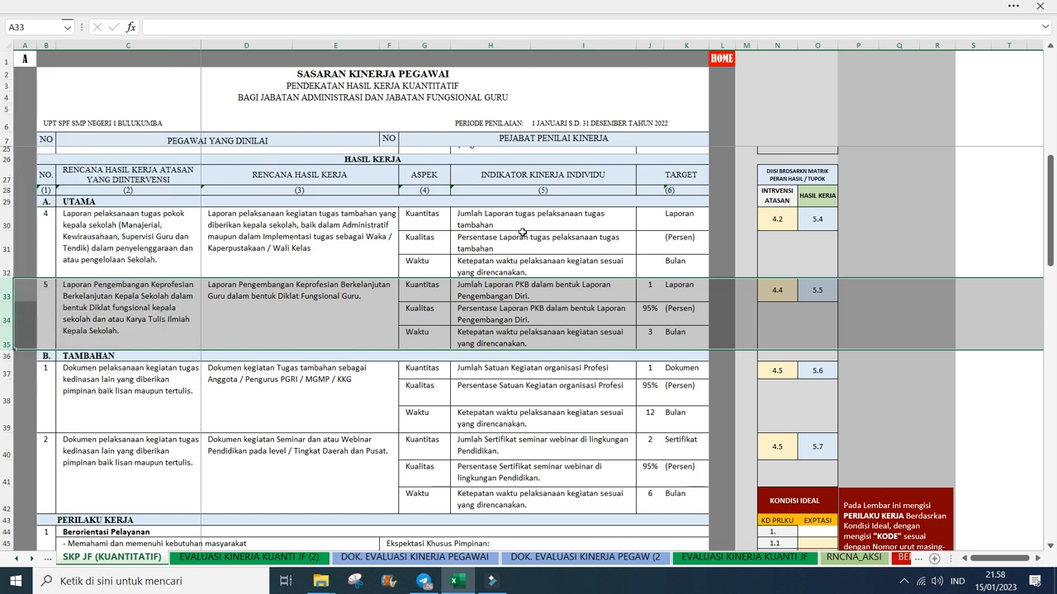
Step: Clear the Kuantitas, Kualitas and Waktu target values of Utama item 5
click(653, 288)
key(Delete)
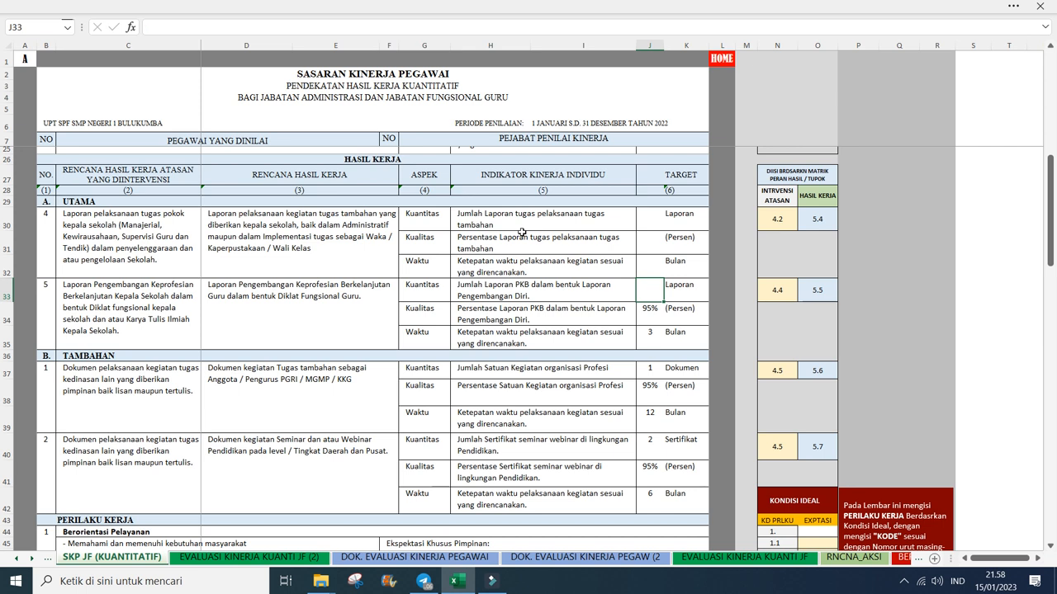
key(Down)
key(Delete)
key(Down)
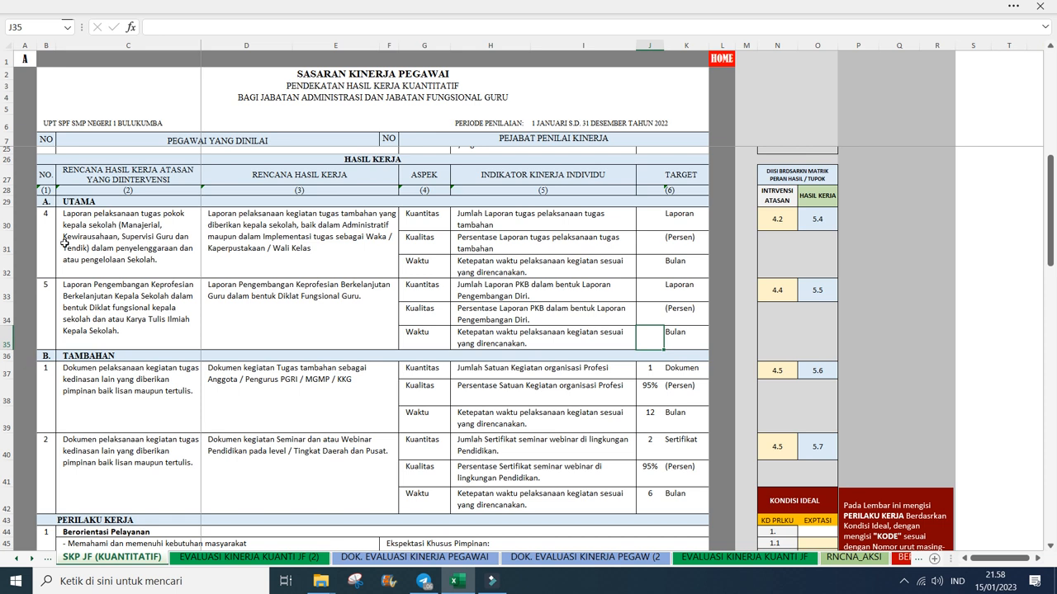
mouse_move(6, 289)
mouse_down()
mouse_move(6, 314)
mouse_move(7, 272)
mouse_up()
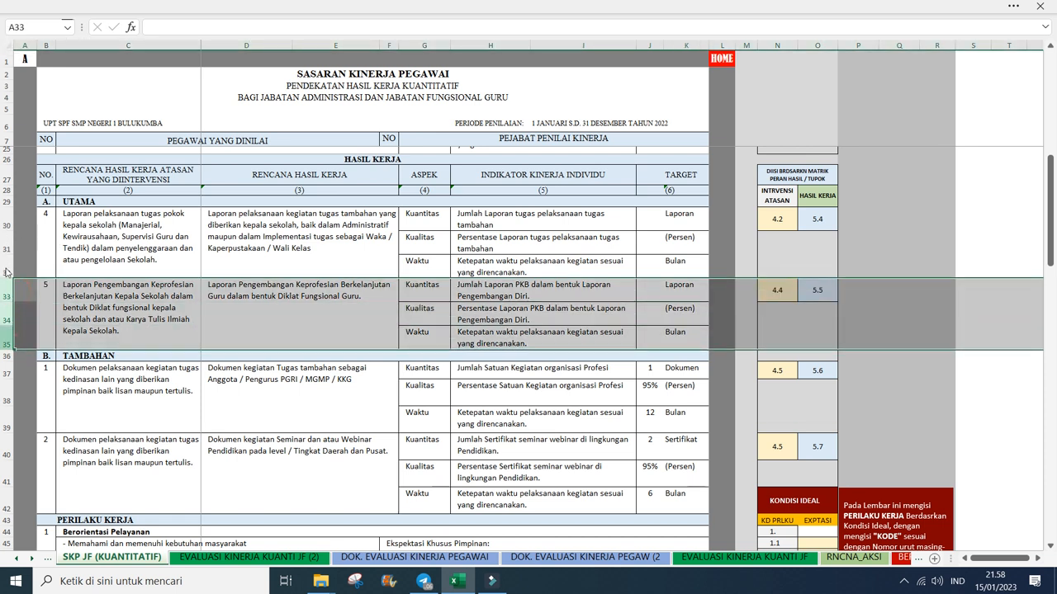
right_click(7, 274)
click(218, 257)
Step: Look over the Tambahan section and examine the Rencana Hasil Kerja of its item 1
scroll(218, 257, up, 2)
scroll(218, 257, down, 1)
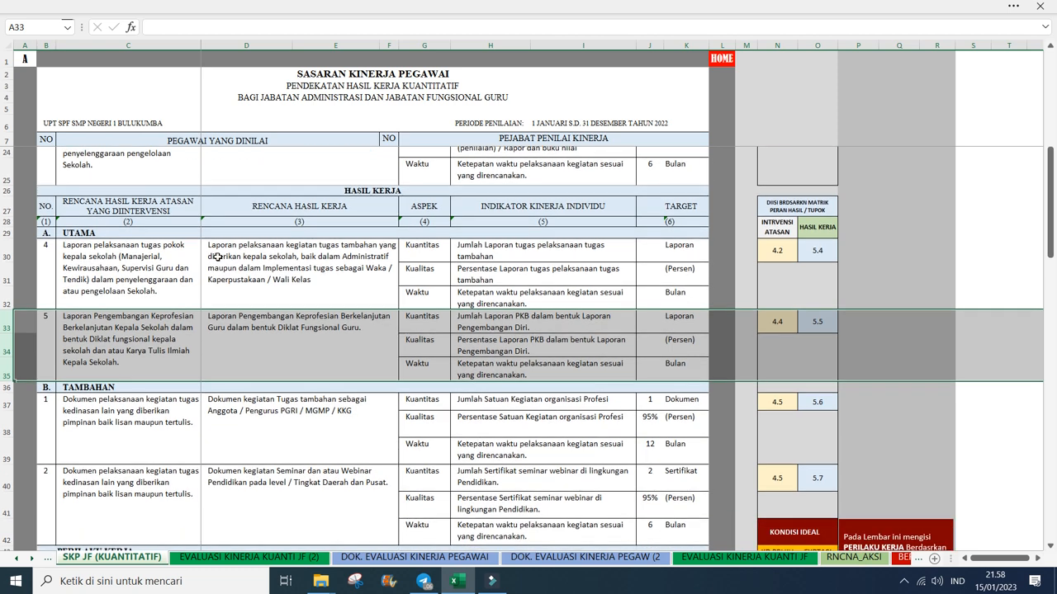
scroll(218, 257, down, 2)
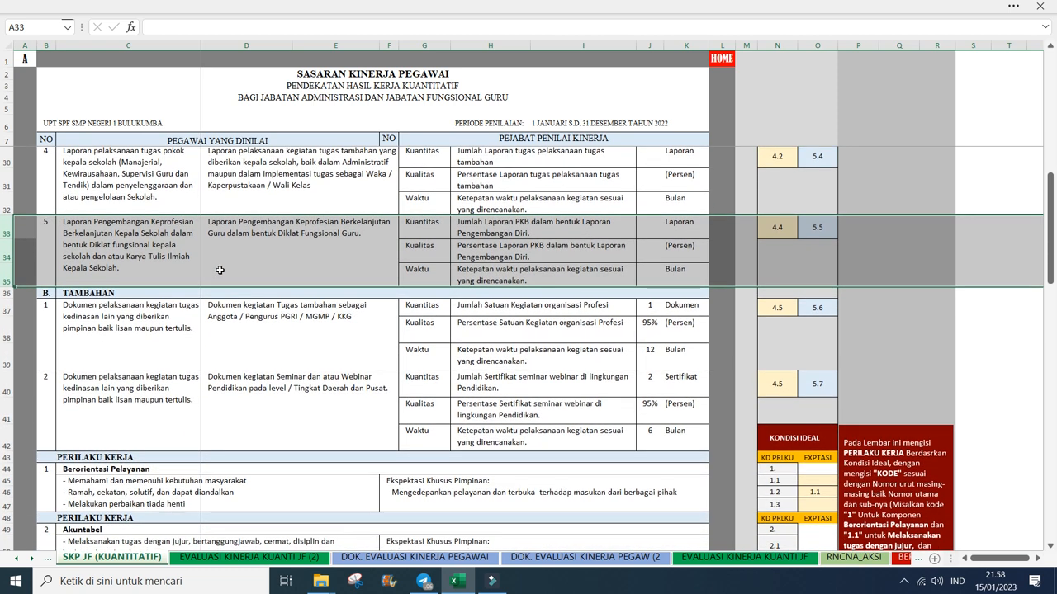
scroll(220, 270, down, 1)
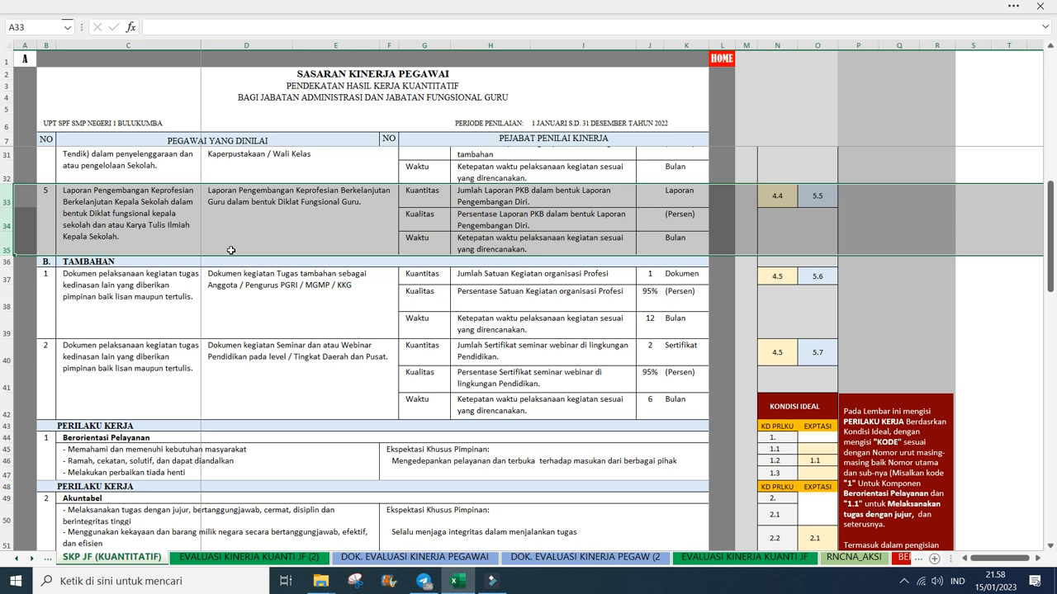
click(307, 289)
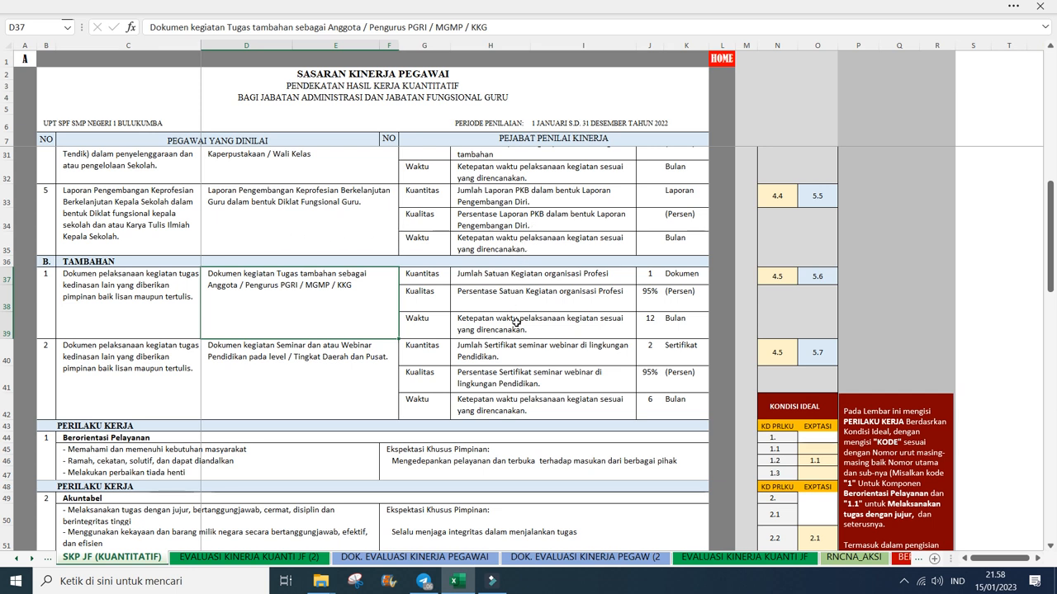
Step: Look through the Perilaku Kerja section and examine the Ekspektasi Khusus Pimpinan text for Berorientasi Pelayanan
scroll(373, 353, down, 2)
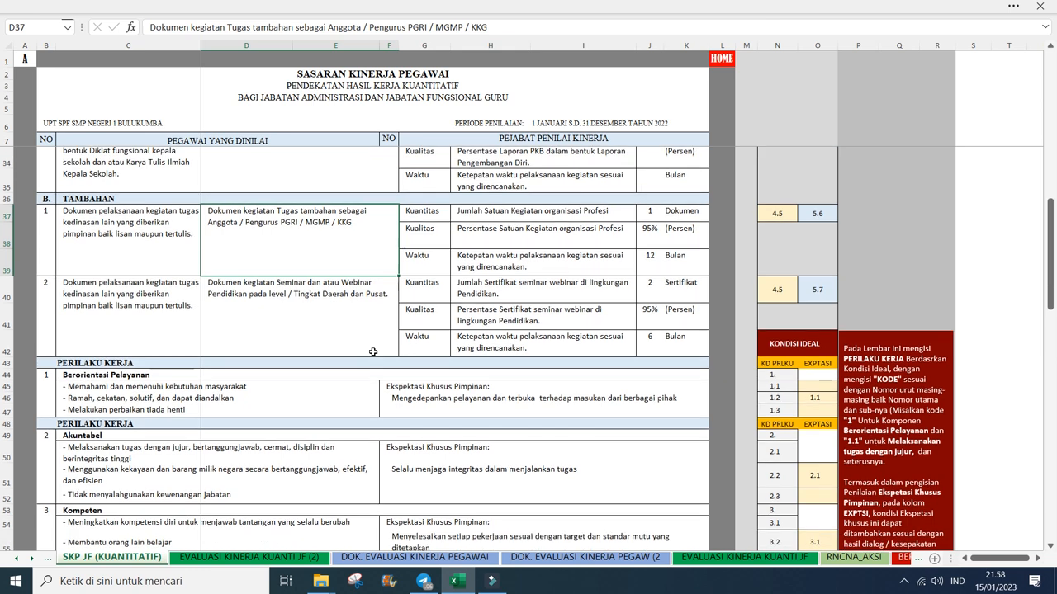
scroll(374, 352, up, 1)
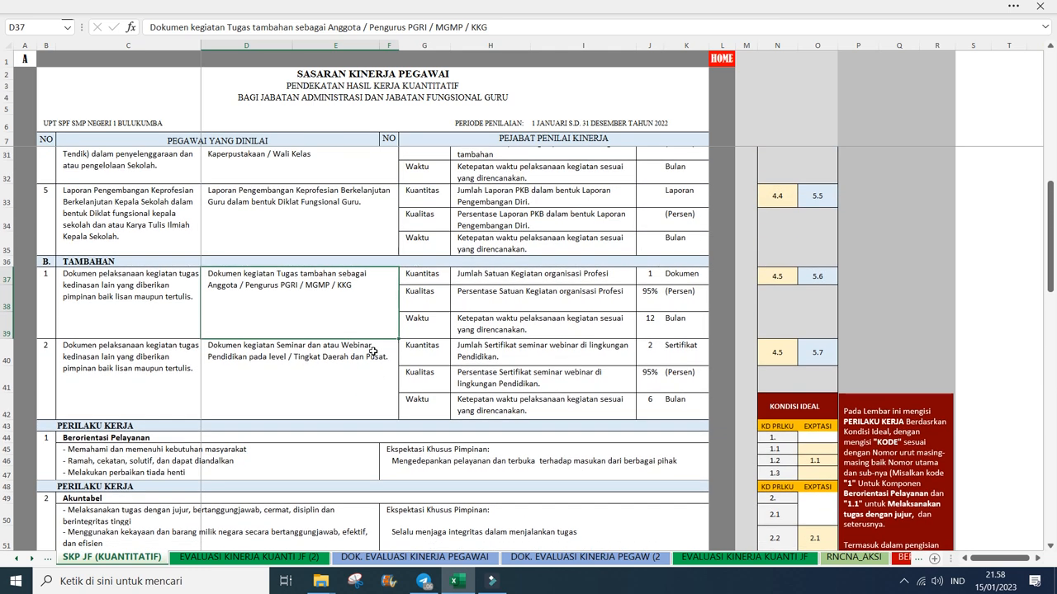
scroll(373, 352, down, 2)
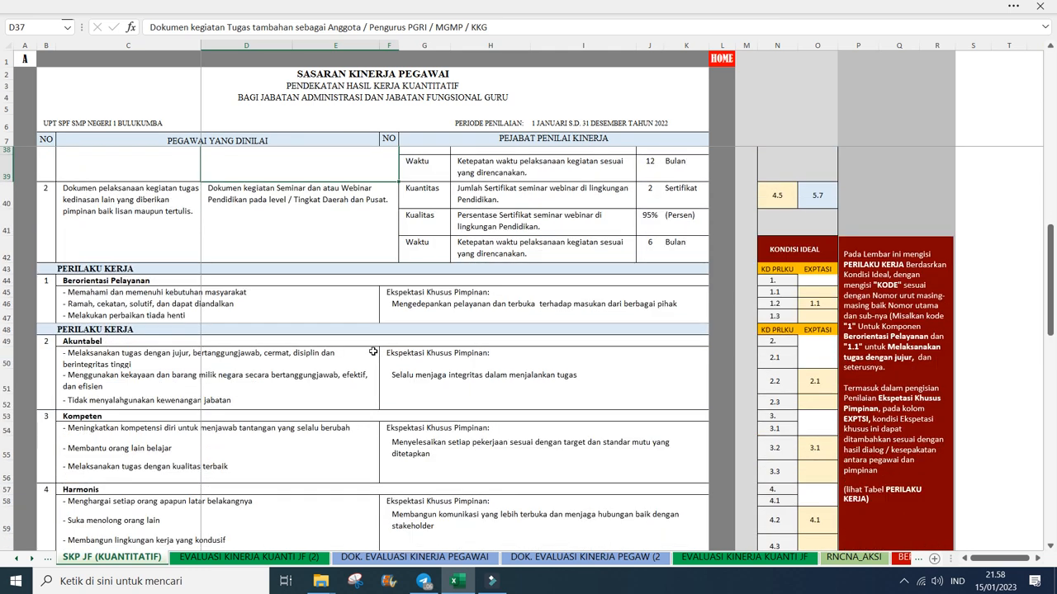
scroll(373, 352, down, 1)
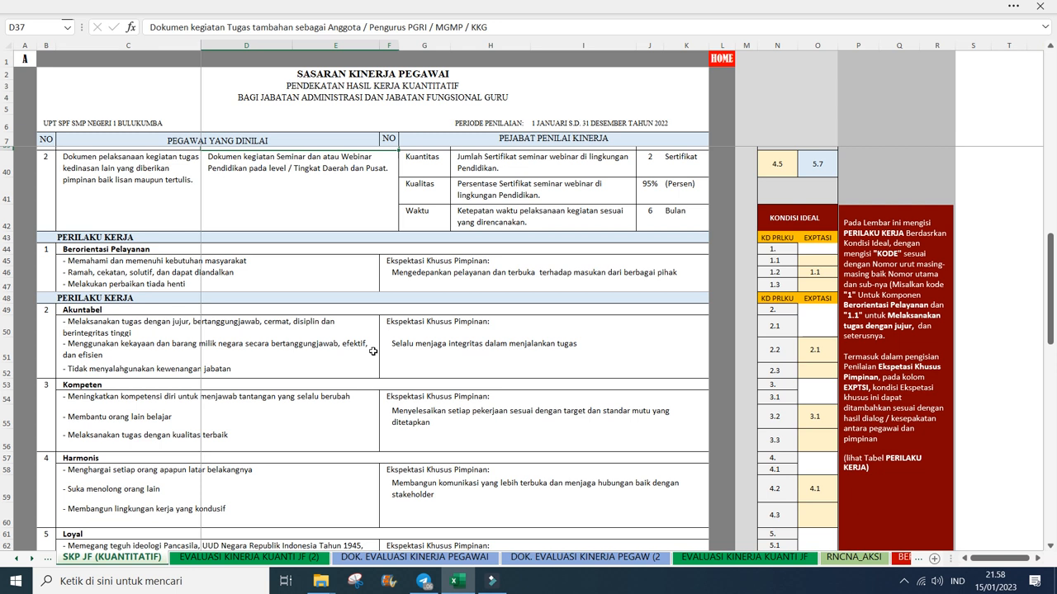
click(424, 275)
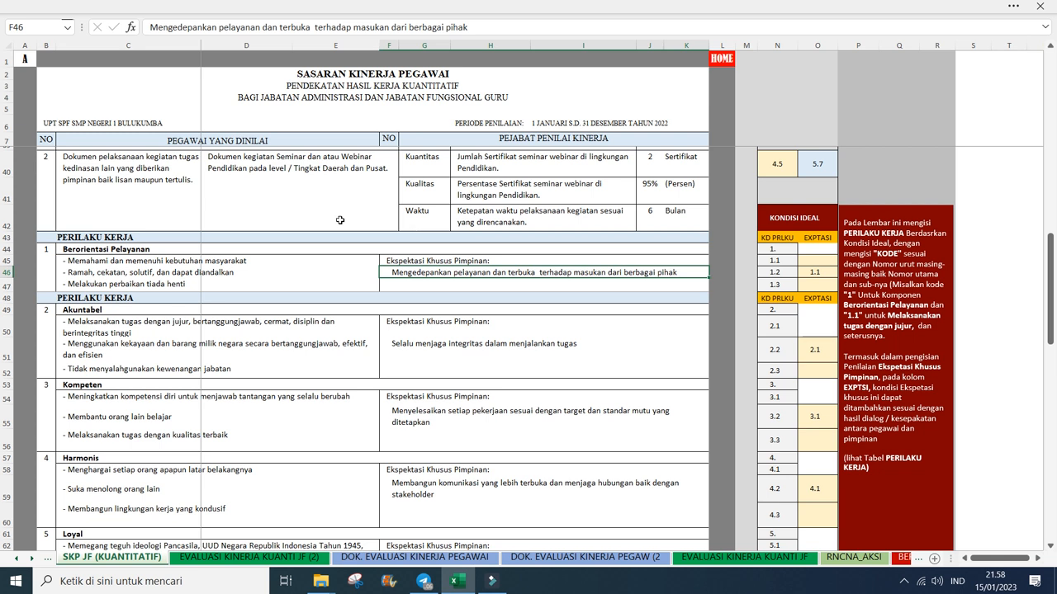
click(438, 322)
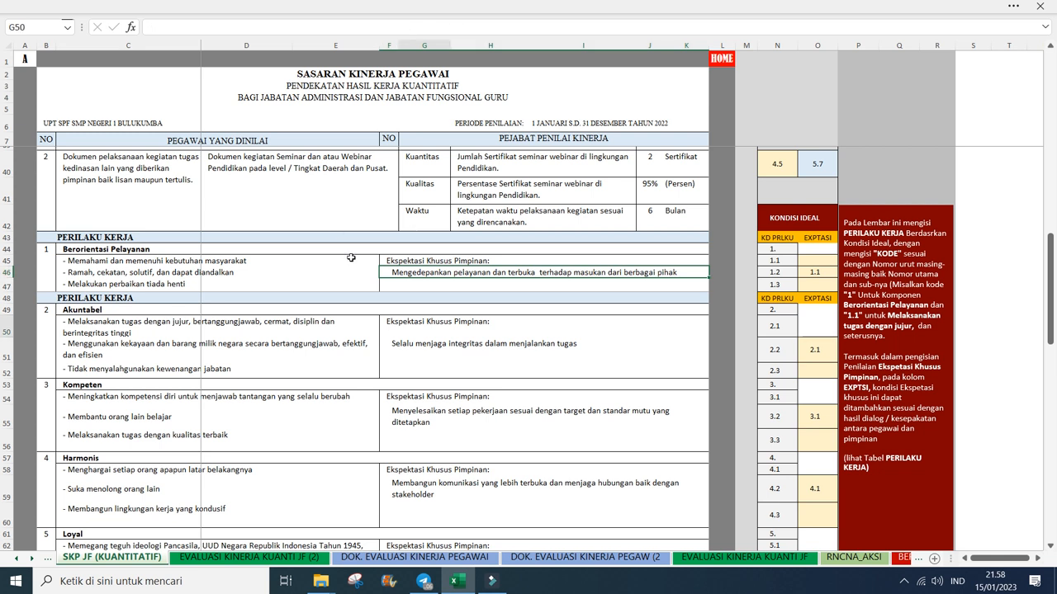
click(443, 276)
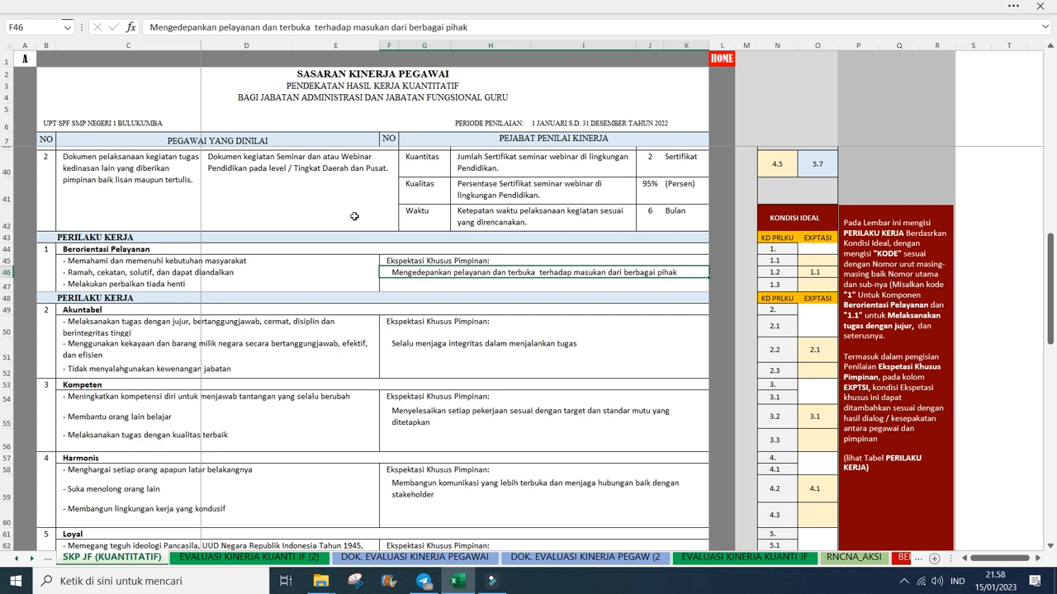
Step: Compare the Ekspektasi Khusus Pimpinan texts of Berorientasi Pelayanan and Akuntabel in the Perilaku Kerja section
click(435, 344)
click(443, 277)
click(437, 347)
click(440, 274)
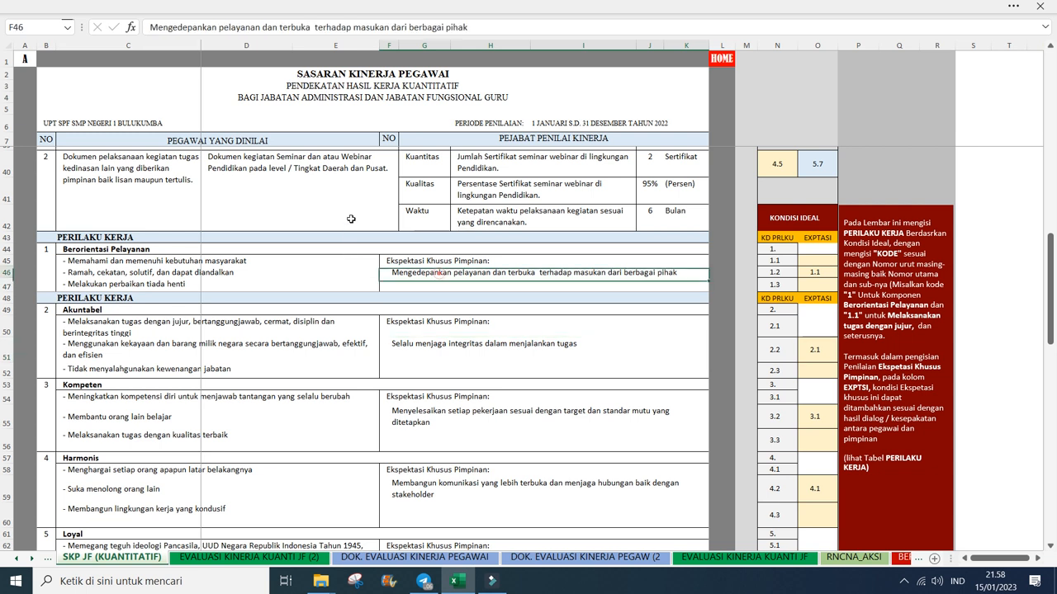
click(431, 347)
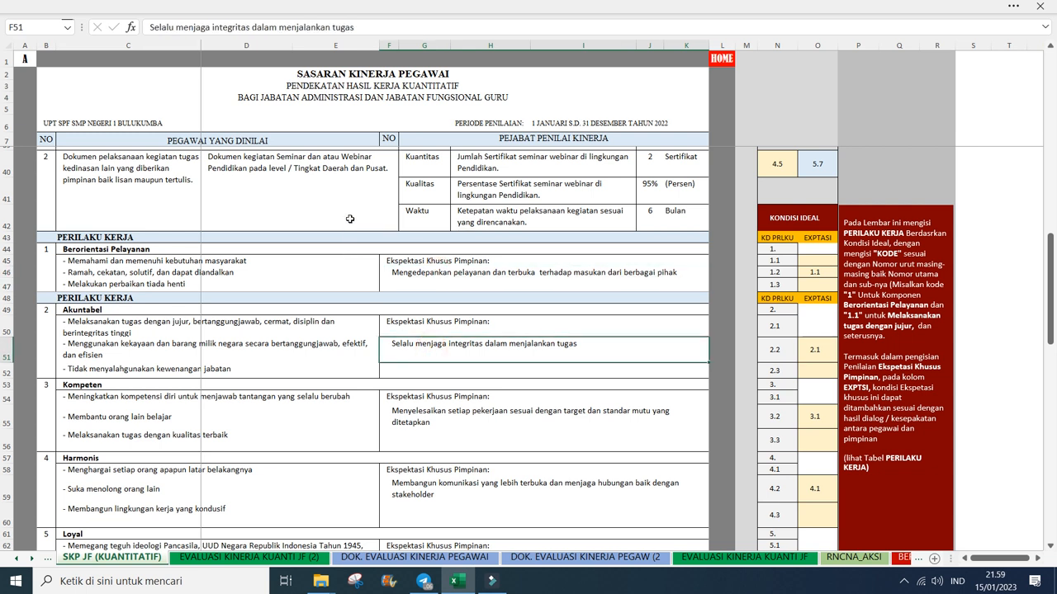
click(438, 273)
click(430, 343)
Step: Examine the Ekspektasi Khusus Pimpinan texts of Kompeten and Harmonis
scroll(339, 359, down, 1)
key(Down)
key(Down)
key(Down)
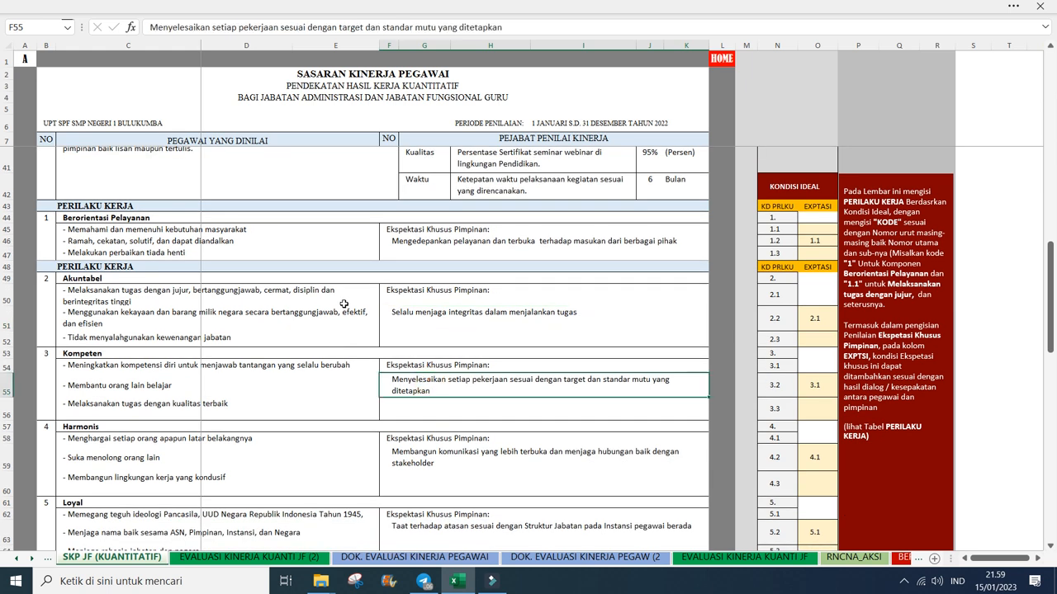
scroll(343, 304, down, 2)
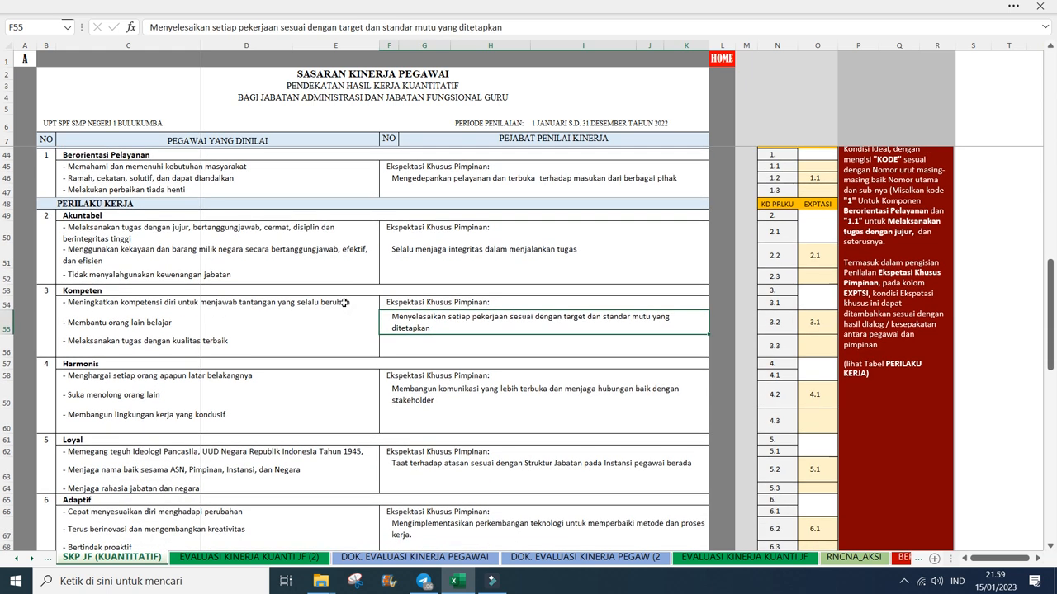
click(426, 376)
key(Down)
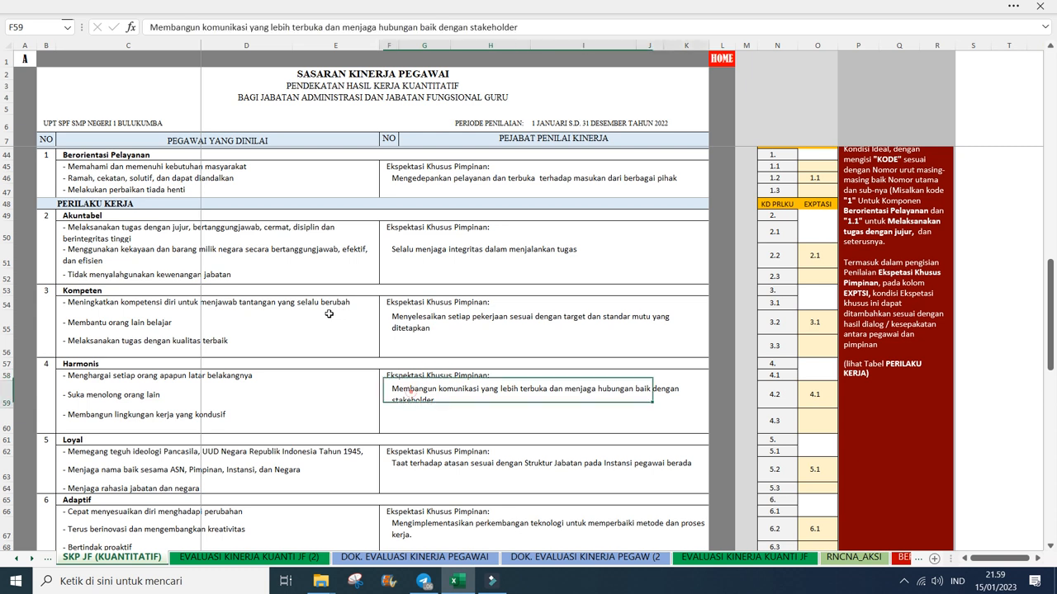
scroll(327, 314, down, 1)
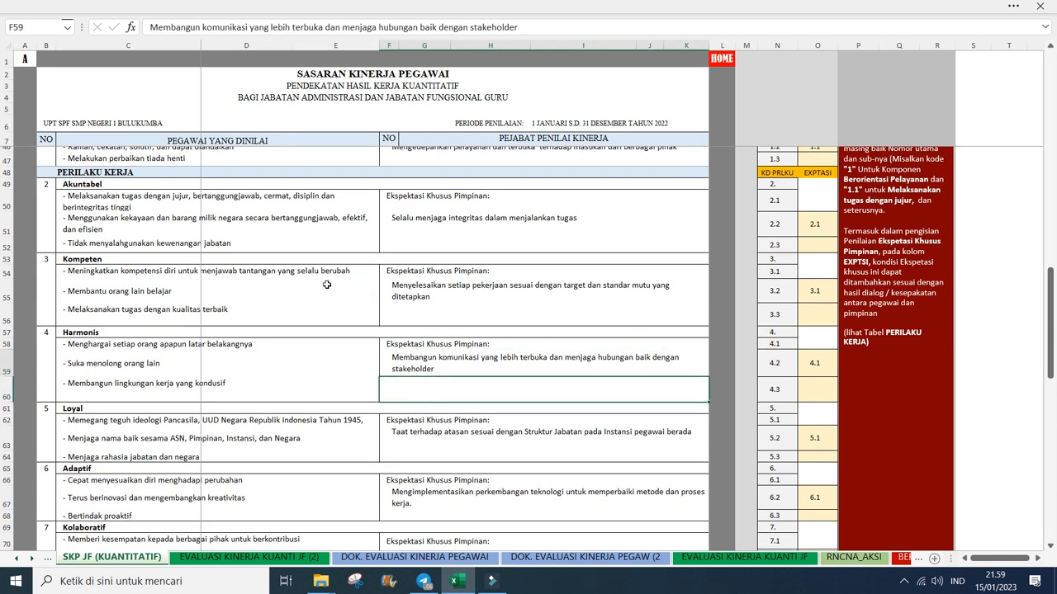
key(Down)
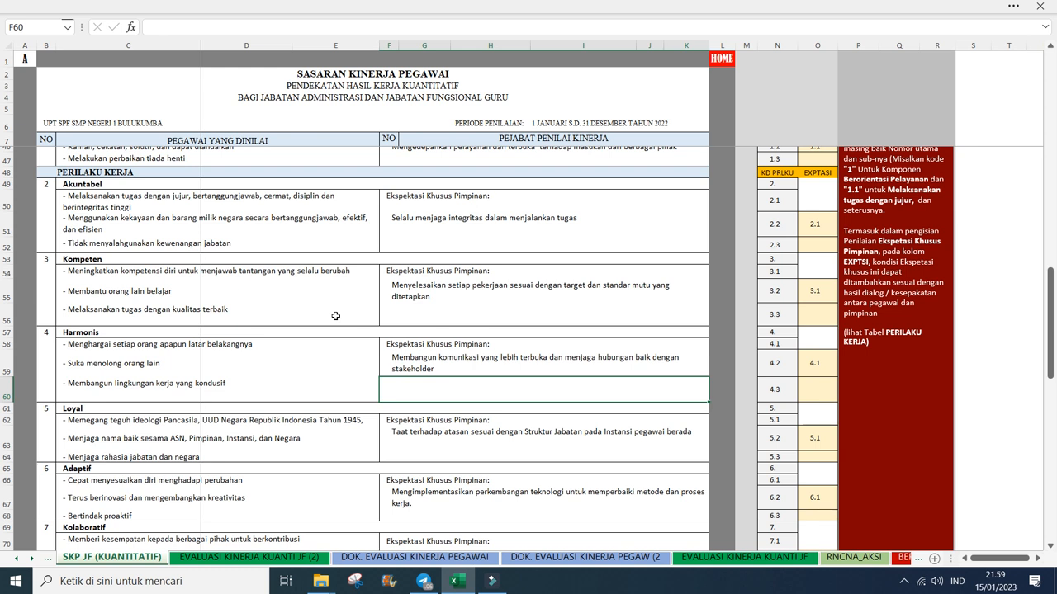
key(Up)
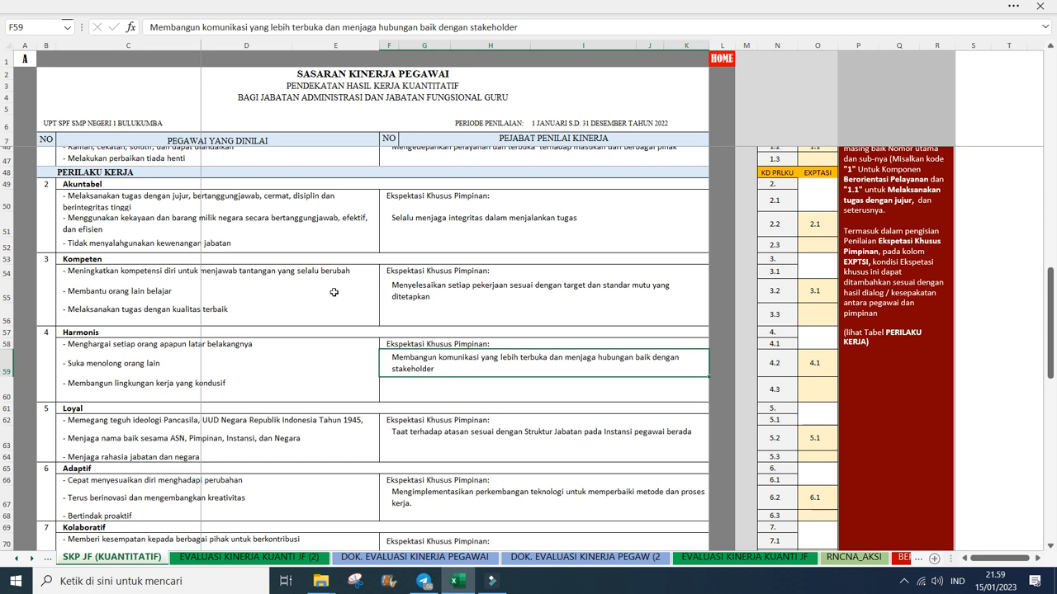
Step: Go through the Ekspektasi Khusus Pimpinan text of each Perilaku Kerja component from Akuntabel to Kolaboratif
click(442, 220)
click(426, 284)
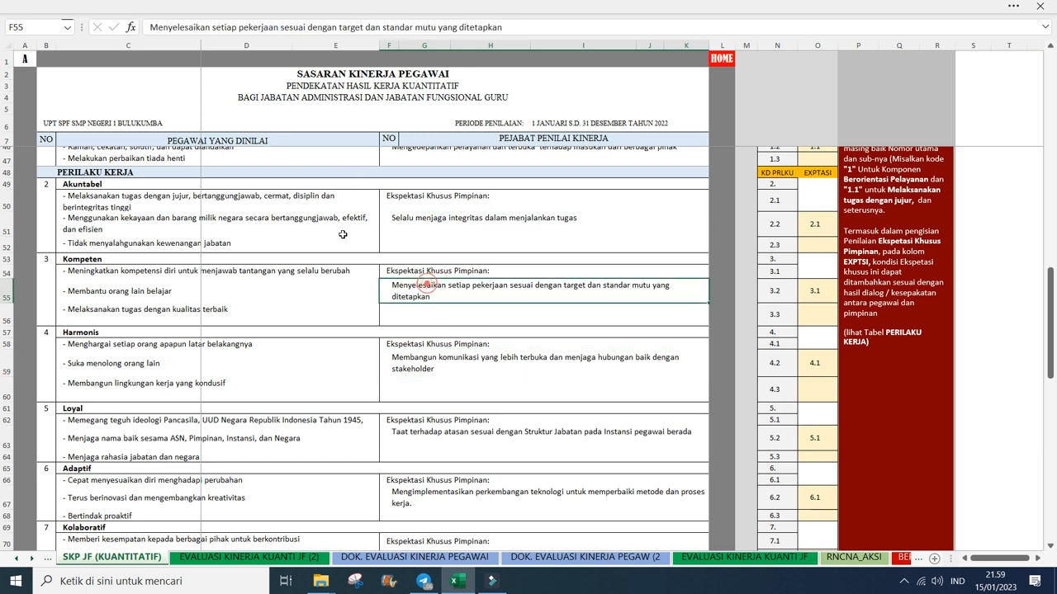
click(430, 358)
scroll(335, 313, down, 1)
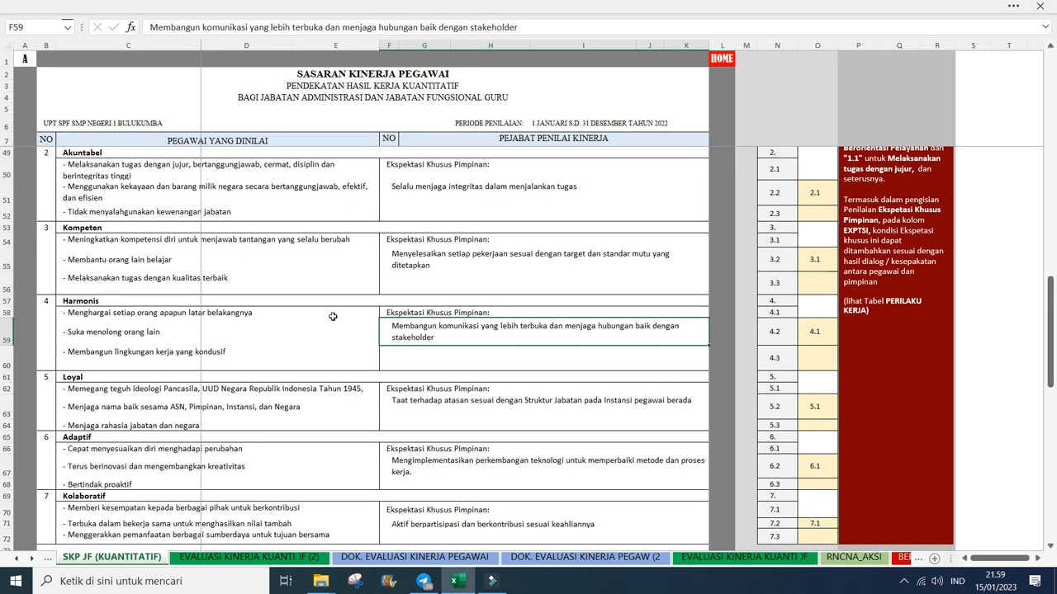
click(416, 402)
scroll(333, 318, down, 1)
click(416, 402)
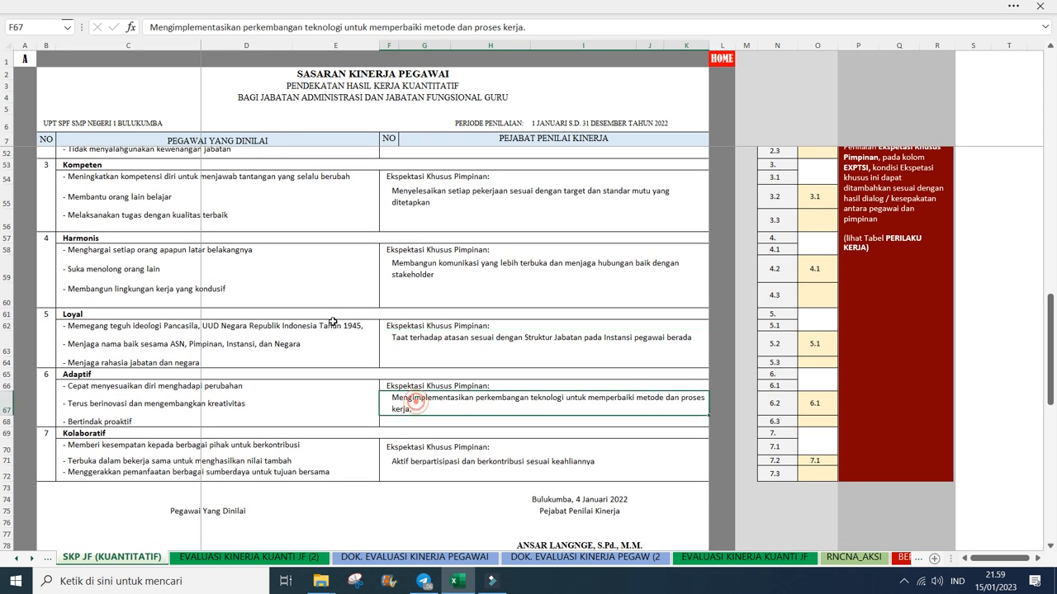
scroll(333, 322, down, 1)
click(409, 431)
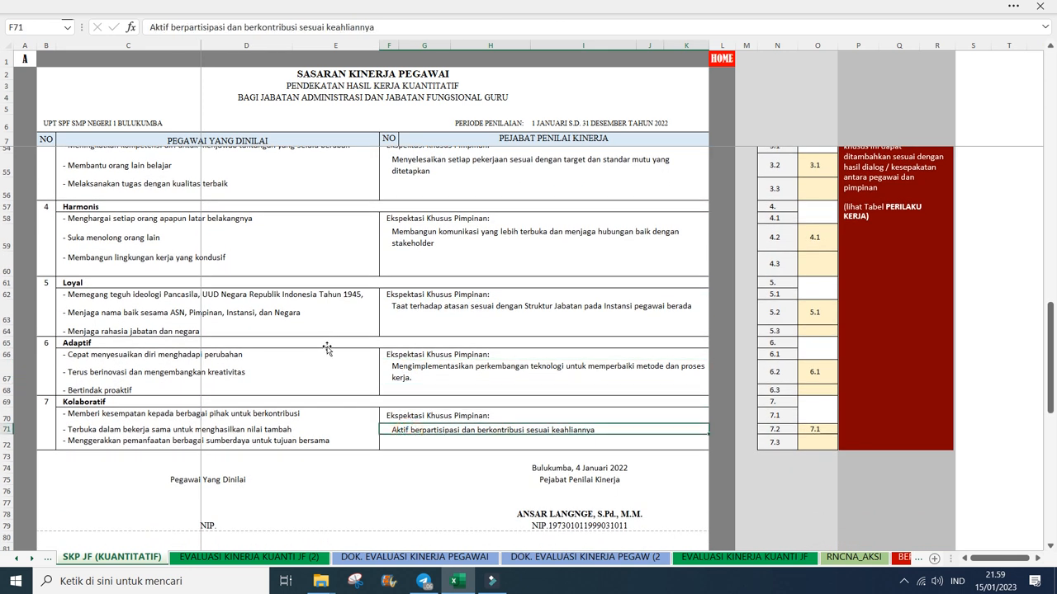
click(407, 369)
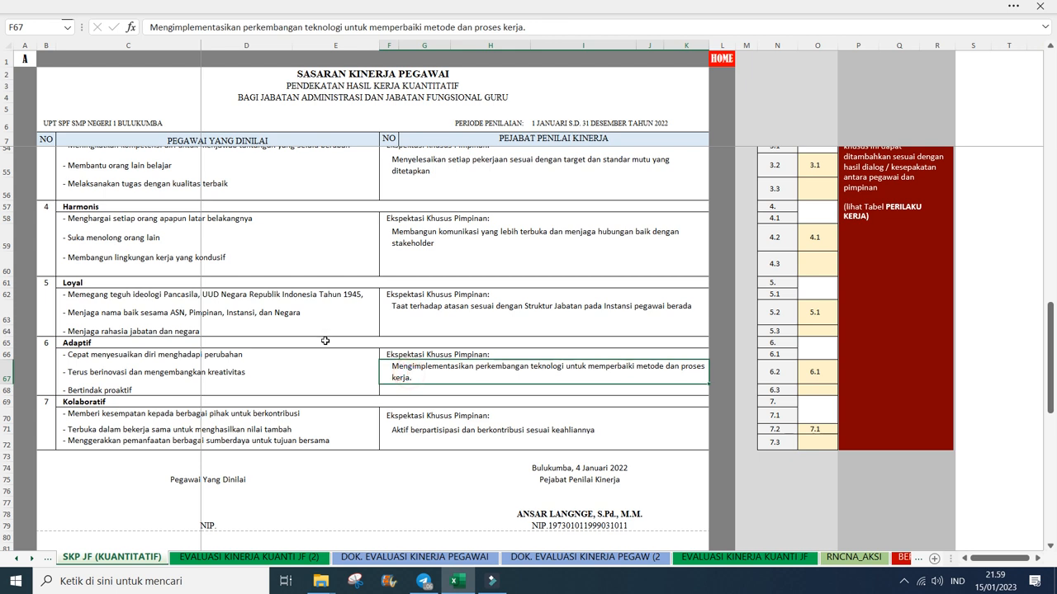
click(406, 431)
Step: Return to Akuntabel and review its leader expectation together with those of Kompeten and Harmonis
scroll(326, 343, up, 4)
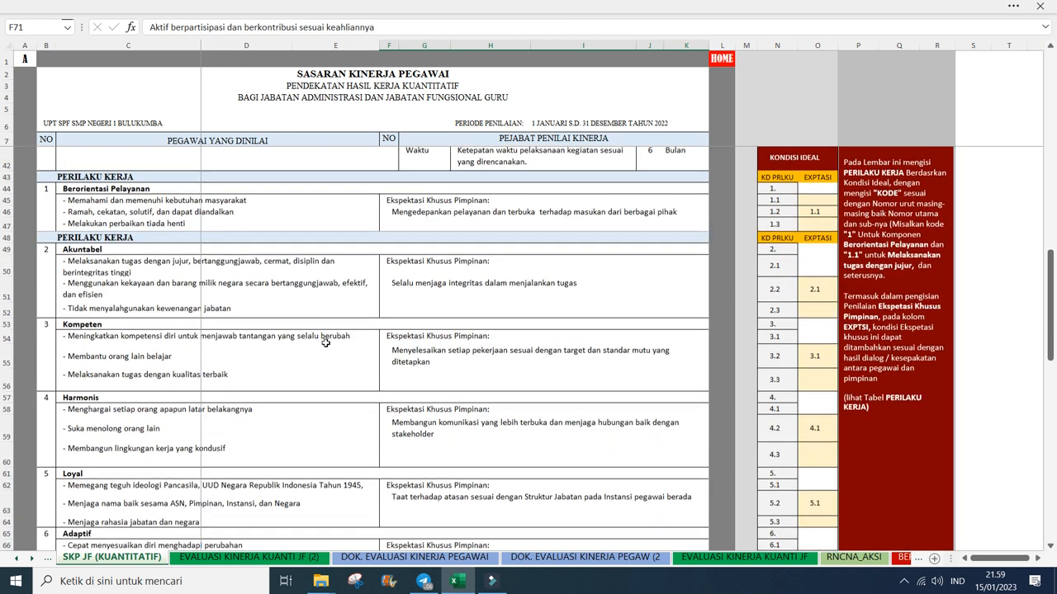
click(431, 283)
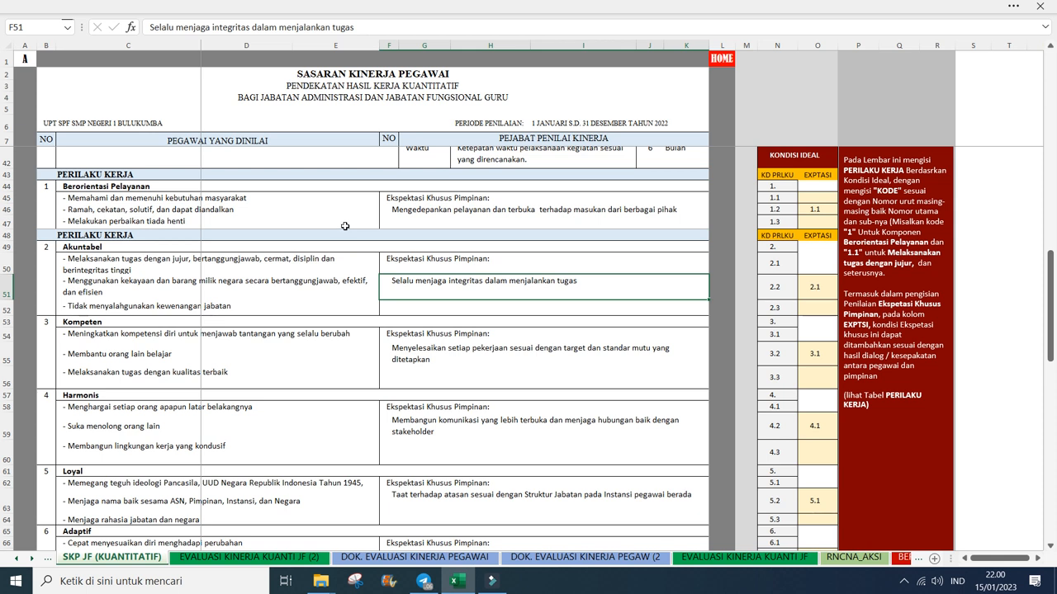
scroll(345, 225, down, 1)
key(Down)
key(Down)
key(Down)
key(Down)
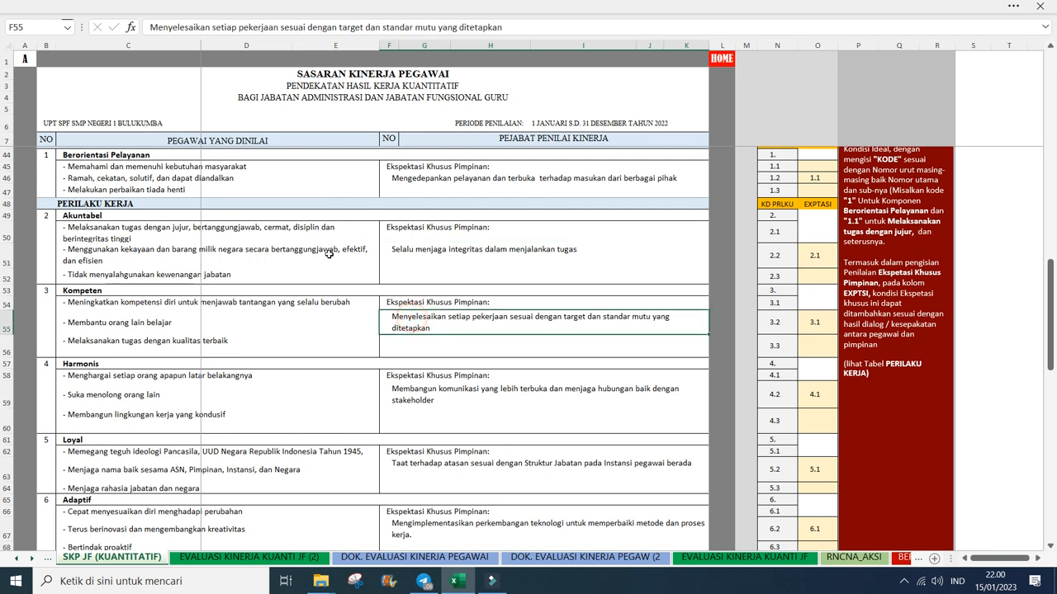
scroll(329, 255, down, 1)
click(416, 366)
scroll(331, 293, down, 1)
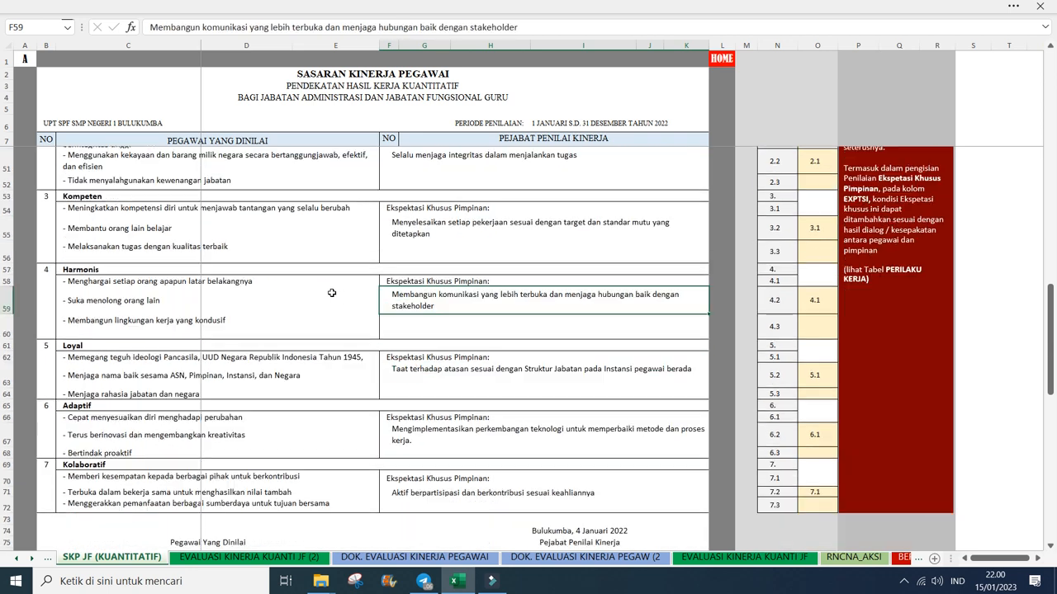
Step: Review the Ekspektasi Khusus Pimpinan texts of Loyal, Adaptif and Kolaboratif
key(Down)
key(Down)
key(Down)
key(Down)
scroll(331, 294, down, 2)
click(413, 367)
click(421, 430)
Step: Recheck the Ekspektasi Khusus Pimpinan entries in order, starting at Akuntabel and continuing through Kompeten to Harmonis
scroll(337, 344, up, 4)
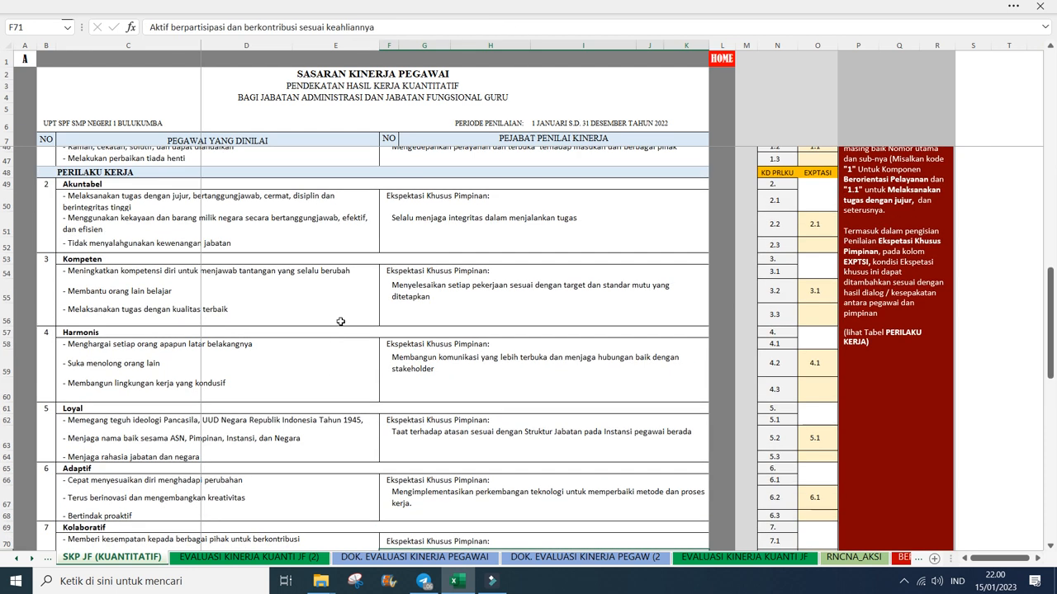
scroll(340, 321, up, 2)
click(396, 281)
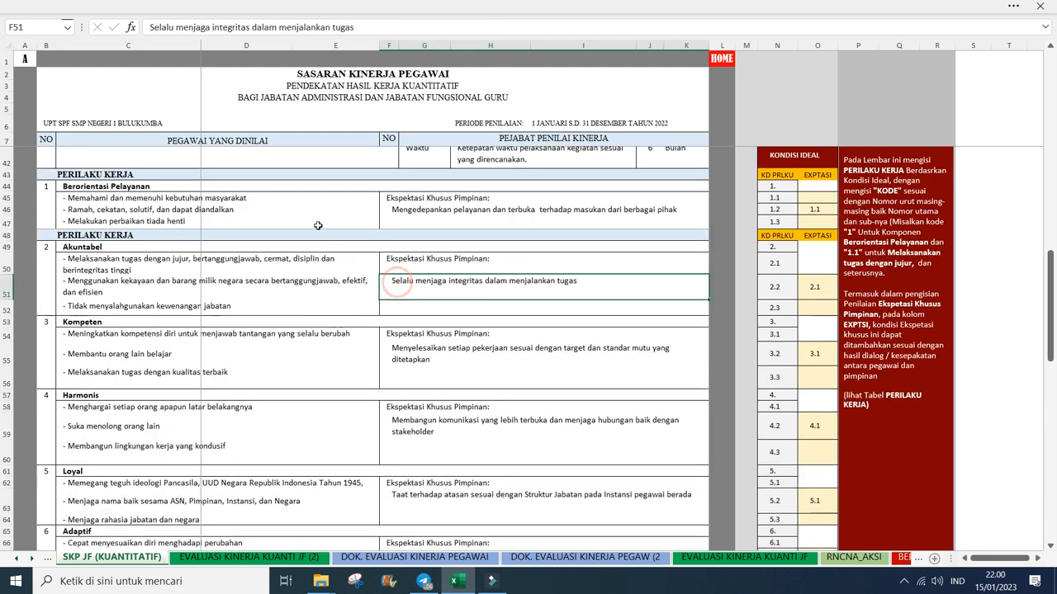
key(Down)
key(Down)
key(Down)
key(Down)
scroll(322, 305, down, 1)
key(Down)
key(Down)
key(Down)
key(Down)
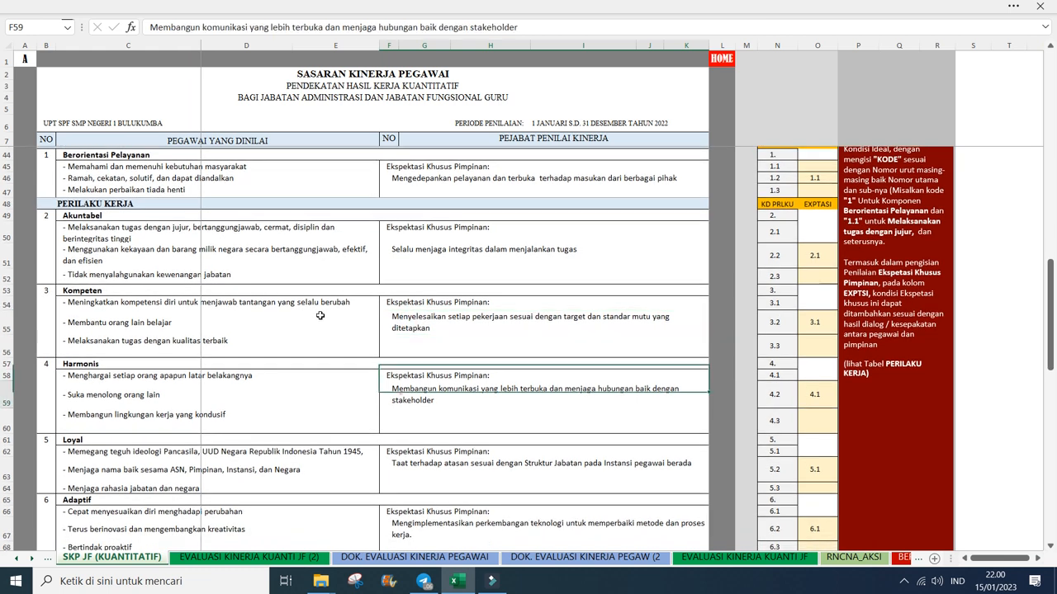
Step: Recheck the remaining Ekspektasi Khusus Pimpinan entries for Loyal, Adaptif and Kolaboratif
scroll(320, 316, down, 2)
key(Down)
key(Down)
key(Down)
key(Down)
scroll(321, 320, down, 1)
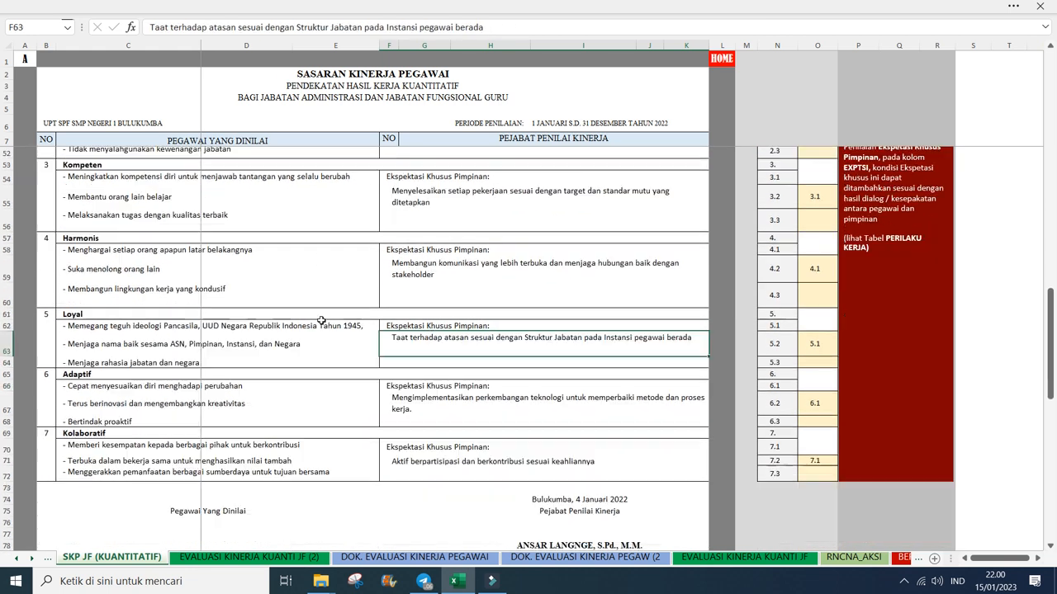
key(Down)
key(Down)
key(Down)
key(Down)
scroll(321, 321, down, 1)
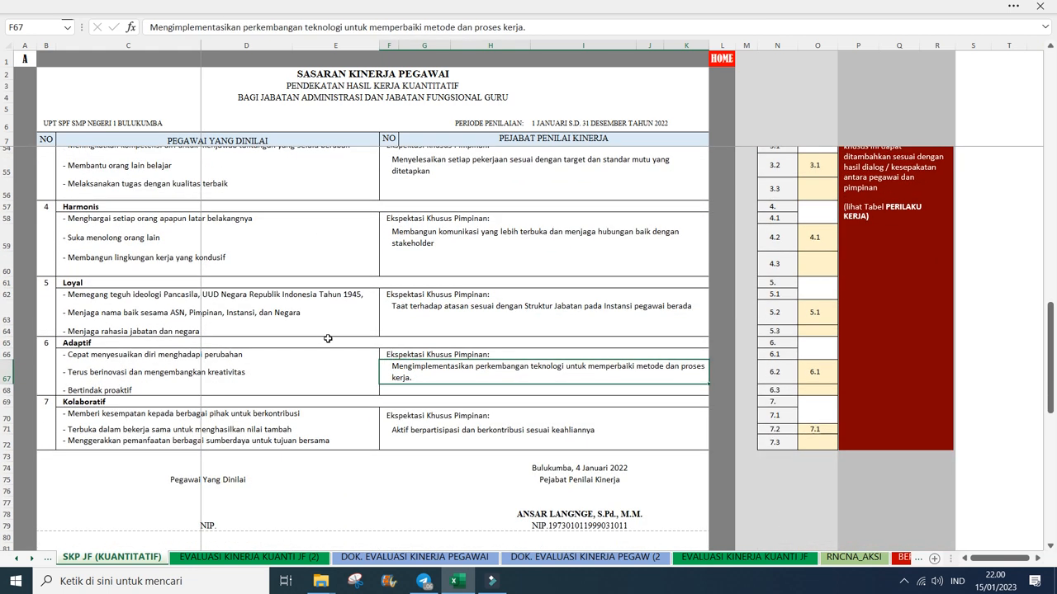
key(Down)
key(Down)
key(Down)
key(Down)
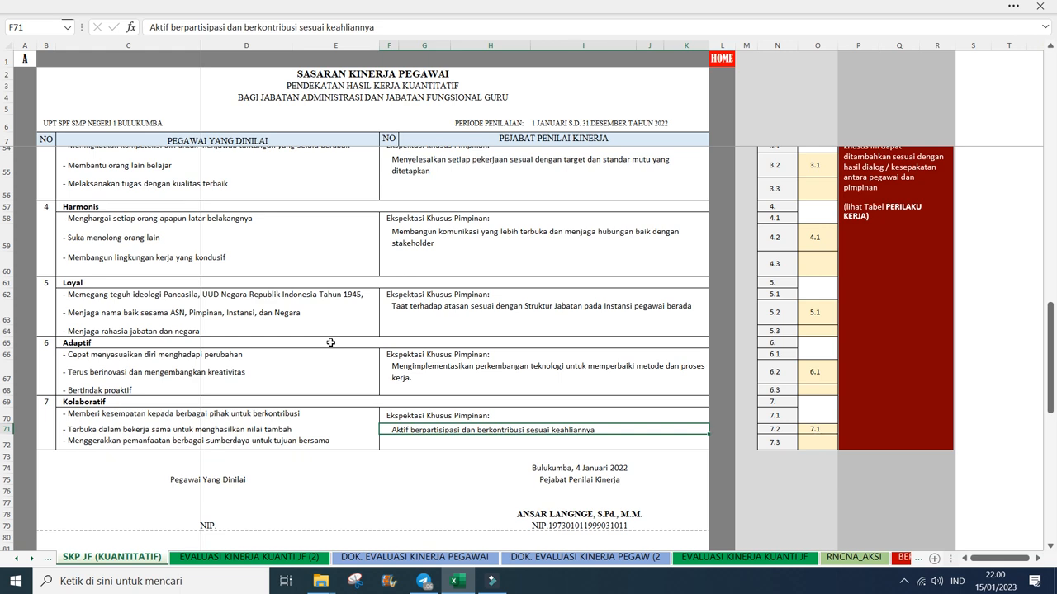
Step: Go back to Hasil Kerja and compare the Intervensi Atasan and Hasil Kerja codes of Utama item 4
scroll(330, 342, up, 7)
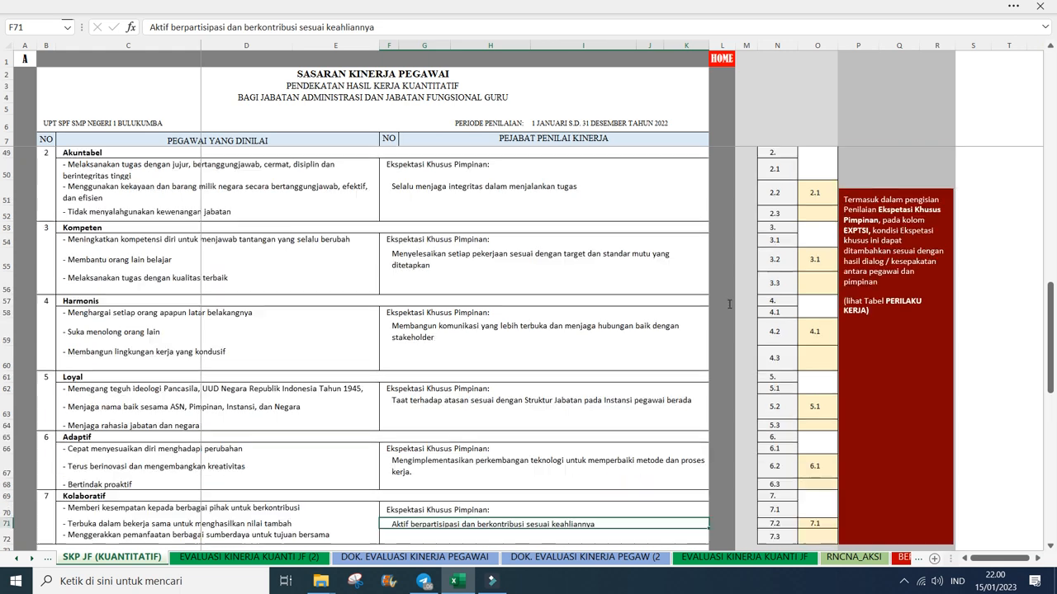
scroll(729, 301, up, 3)
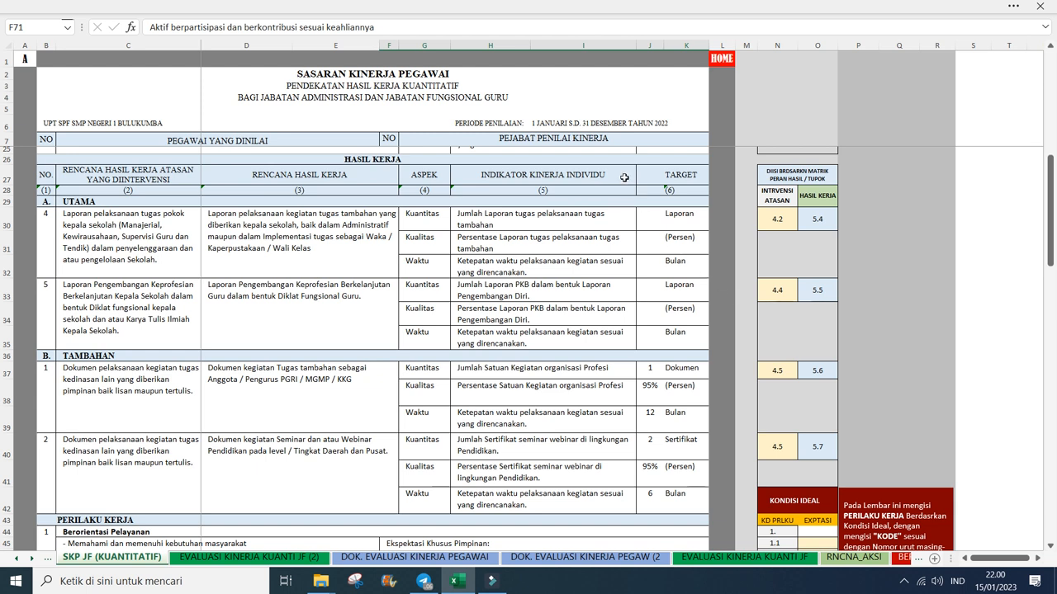
click(778, 222)
click(816, 225)
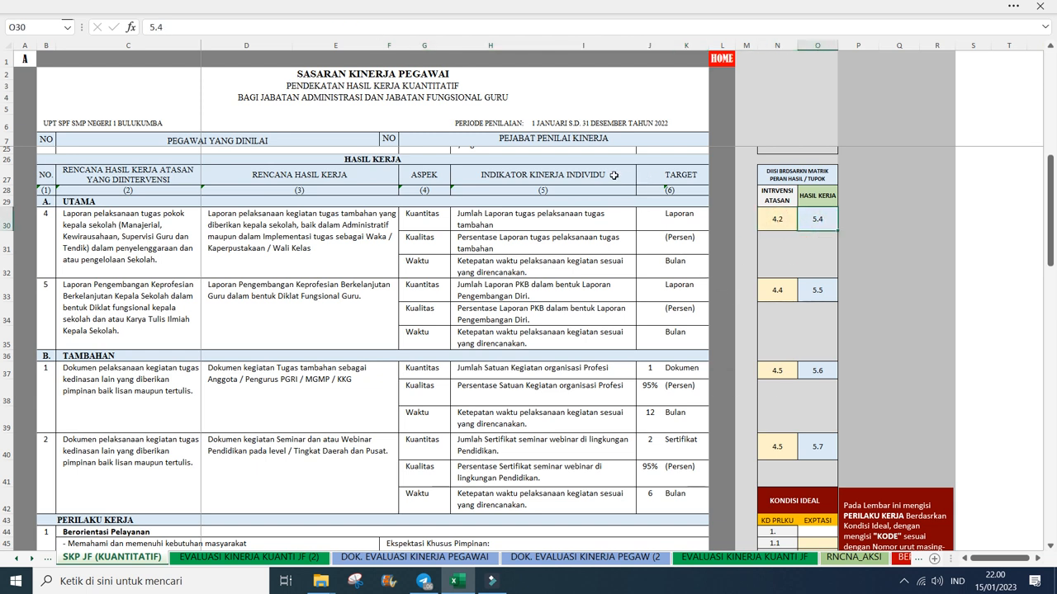
click(767, 220)
click(827, 223)
click(781, 227)
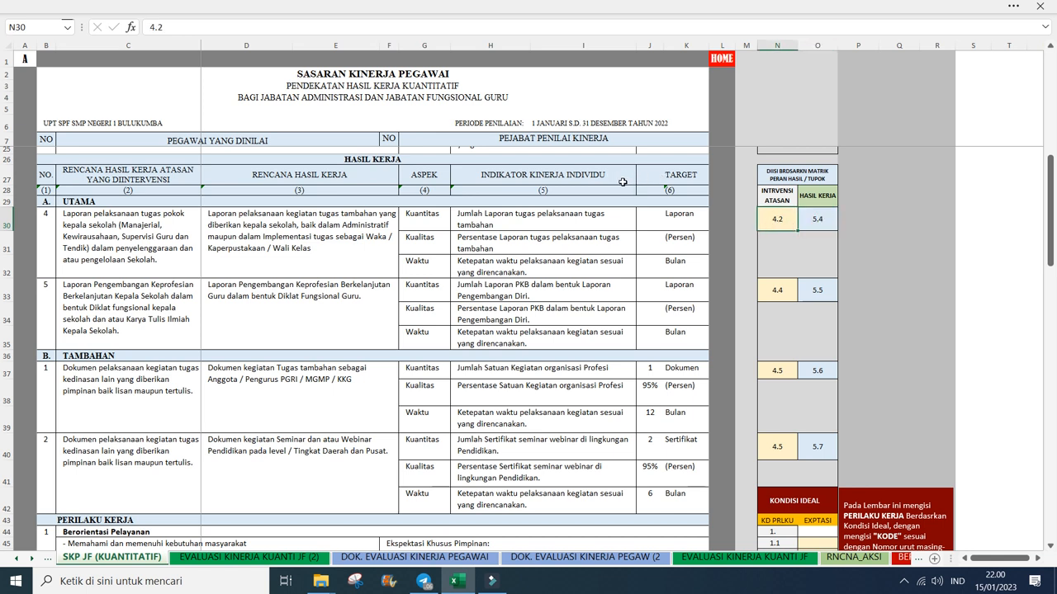
click(824, 224)
click(782, 226)
click(819, 221)
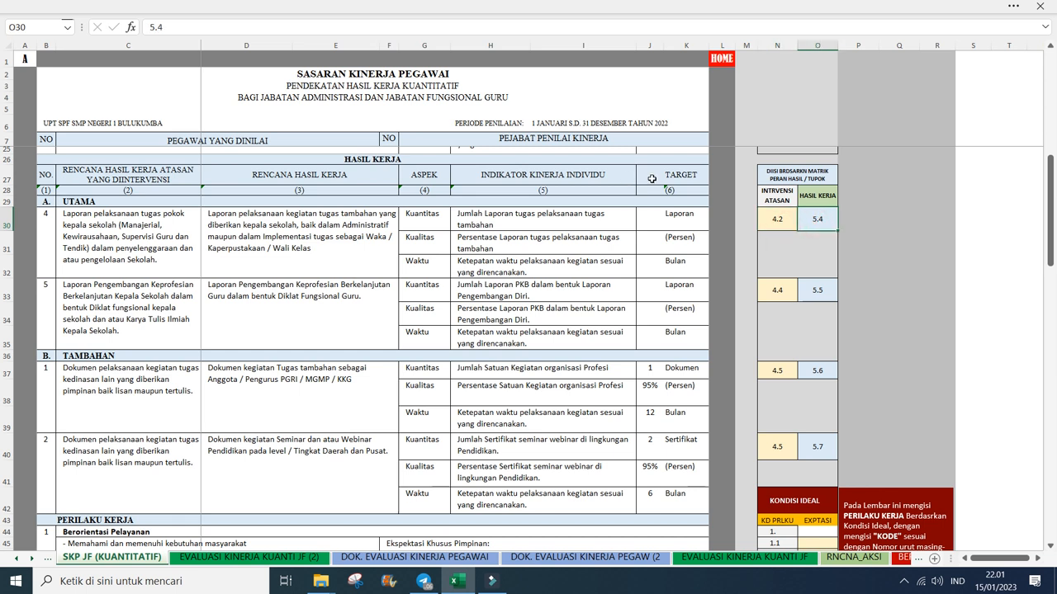
click(781, 223)
click(815, 223)
click(774, 222)
click(816, 220)
click(775, 220)
click(816, 220)
click(776, 220)
click(817, 220)
click(777, 219)
click(817, 220)
Step: Examine the KD PRLKU and EXPTASI codes for Berorientasi Pelayanan in the Kondisi Ideal table
scroll(625, 322, down, 2)
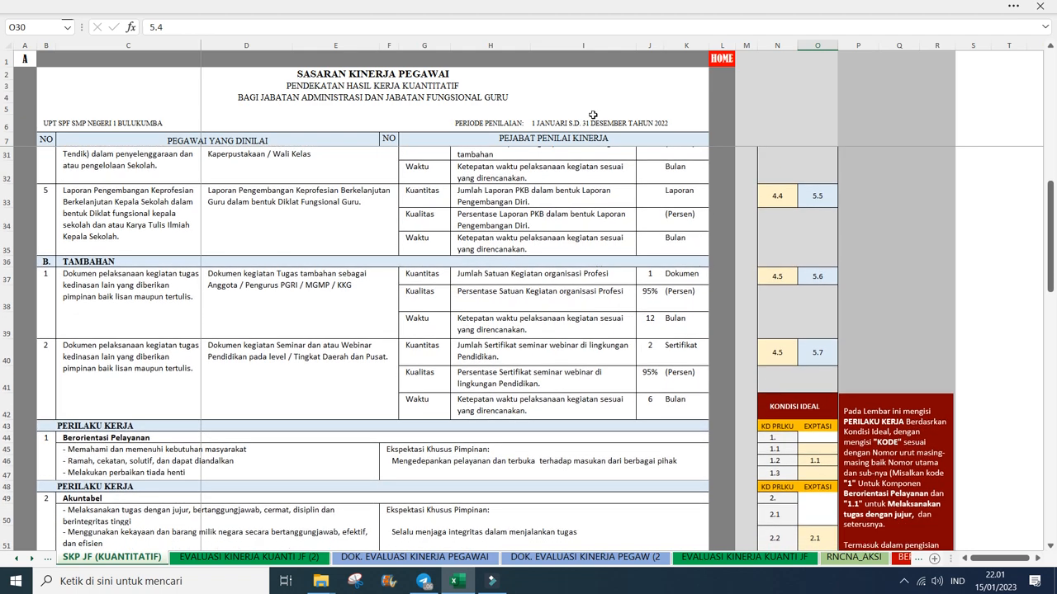
scroll(630, 342, down, 2)
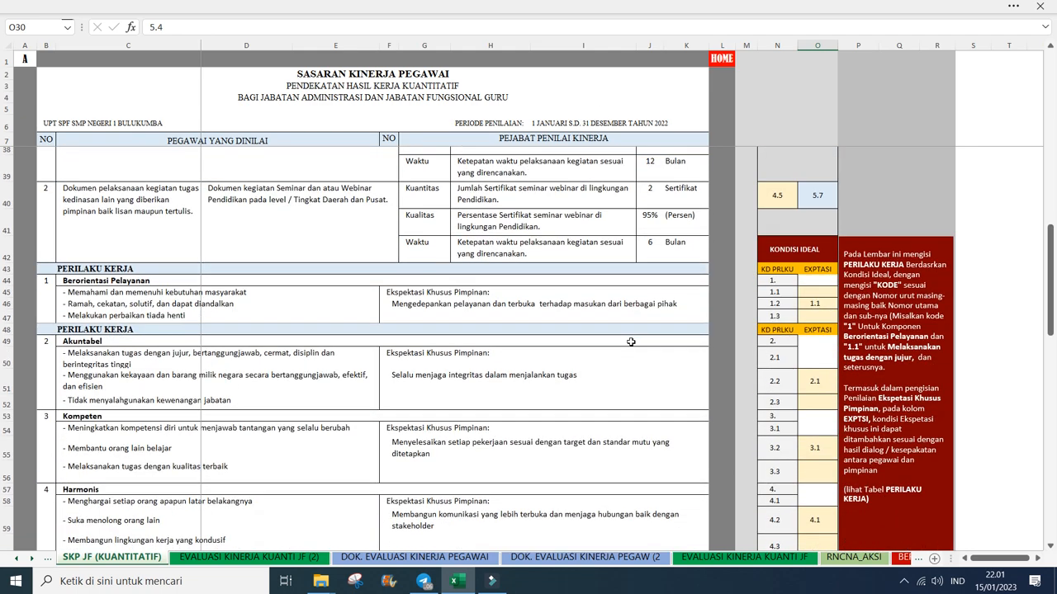
scroll(630, 342, down, 1)
scroll(630, 342, up, 3)
scroll(630, 341, down, 4)
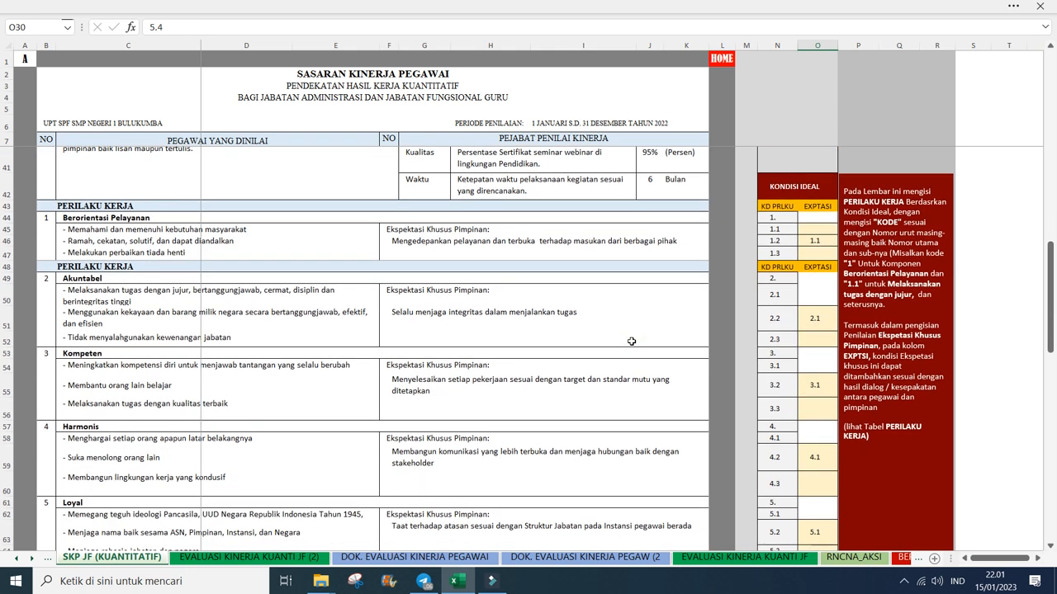
scroll(631, 341, up, 1)
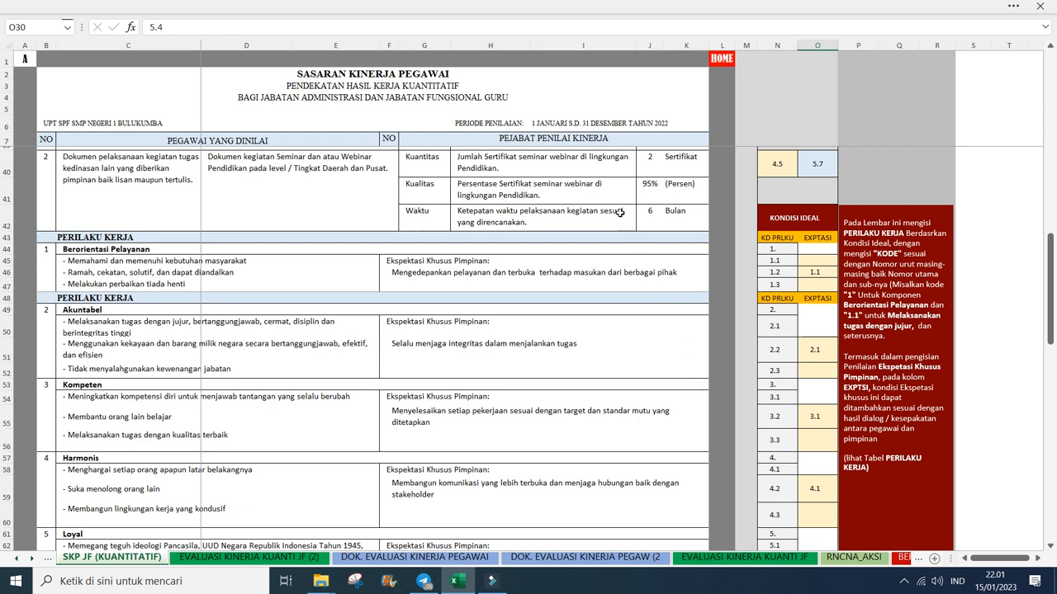
click(777, 261)
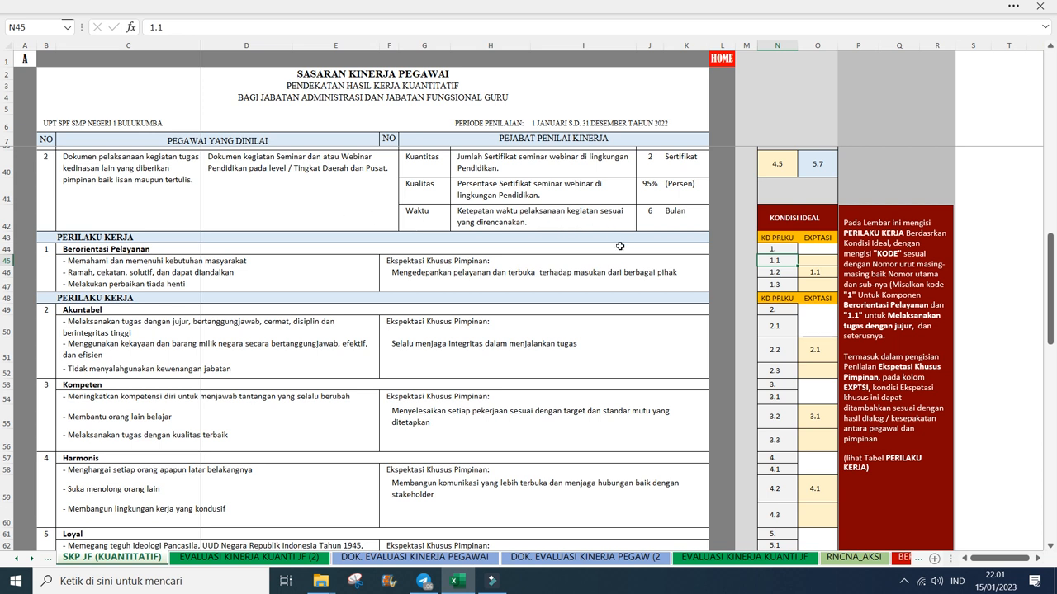
key(Down)
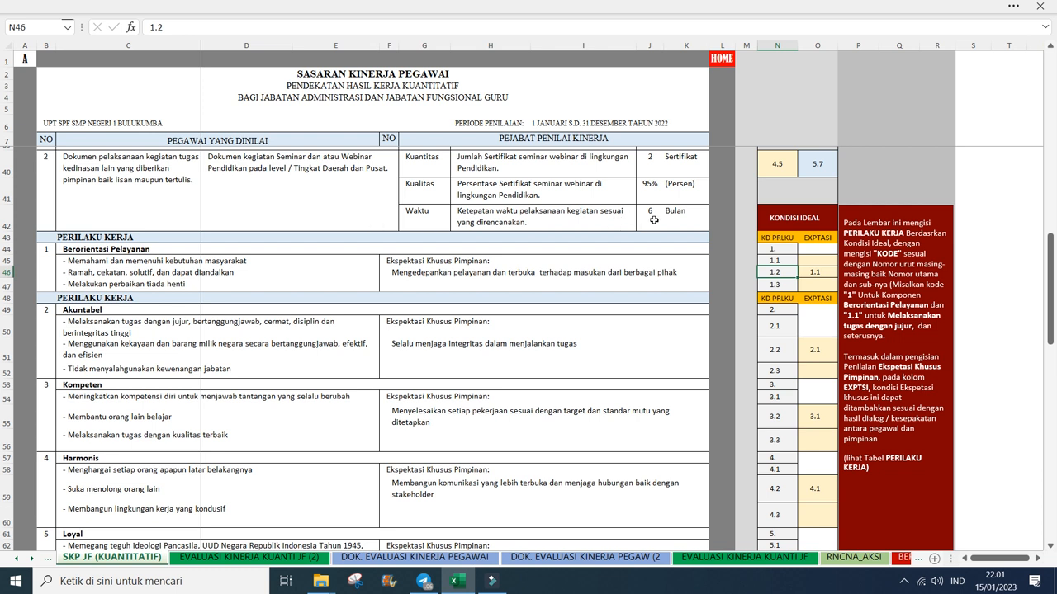
key(Right)
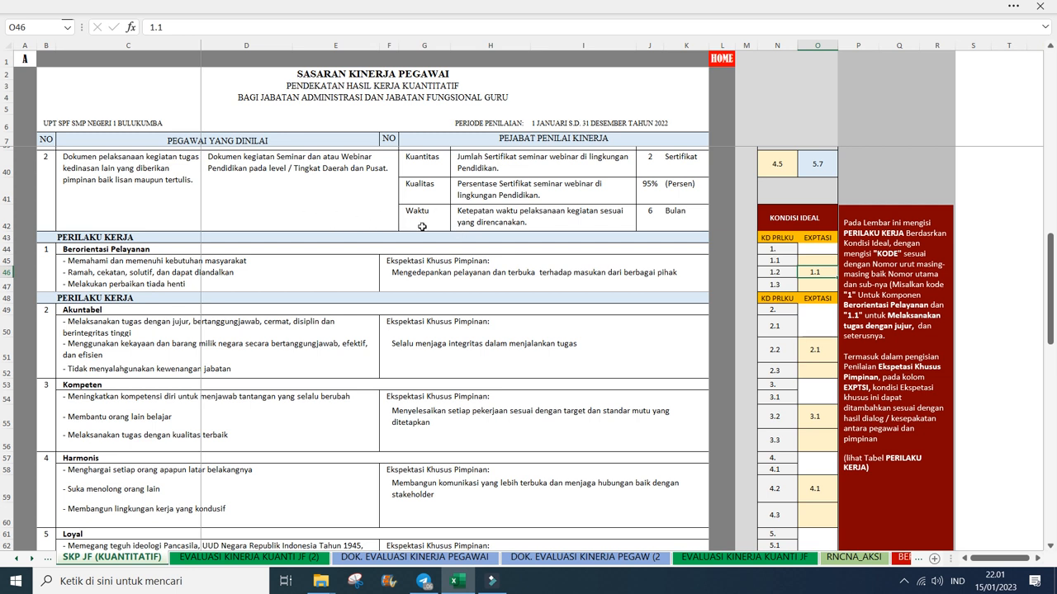
Step: Look through the Kondisi Ideal codes of the other Perilaku Kerja components down to Kolaboratif
scroll(653, 306, down, 2)
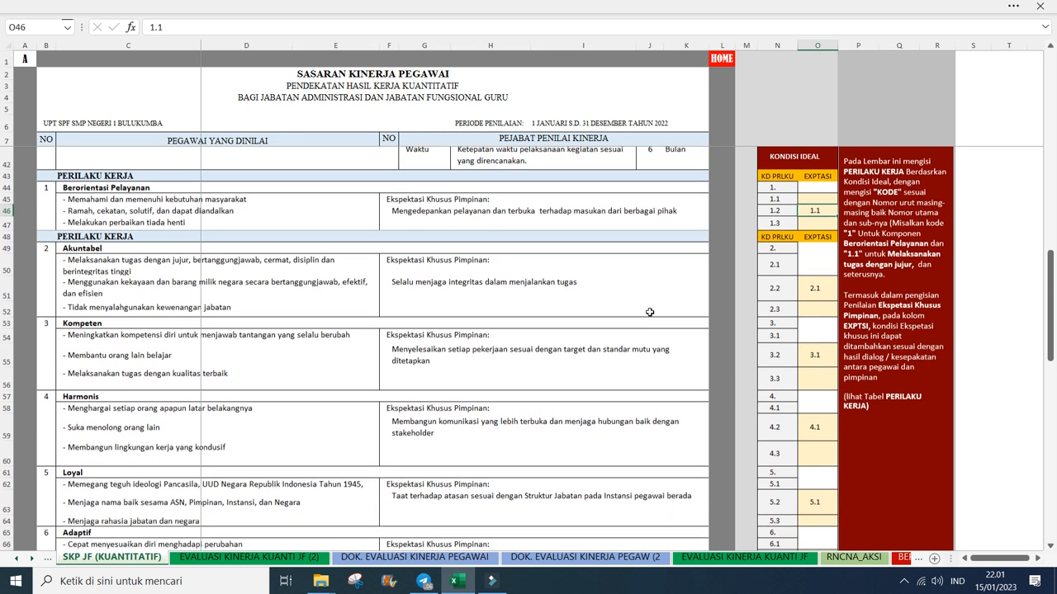
scroll(650, 312, down, 2)
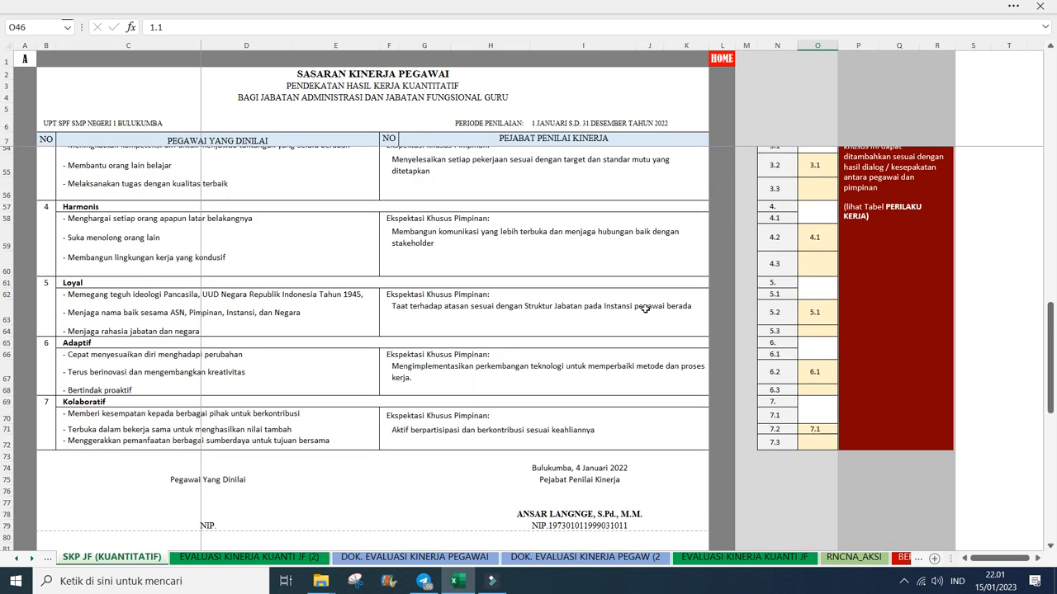
scroll(627, 348, up, 2)
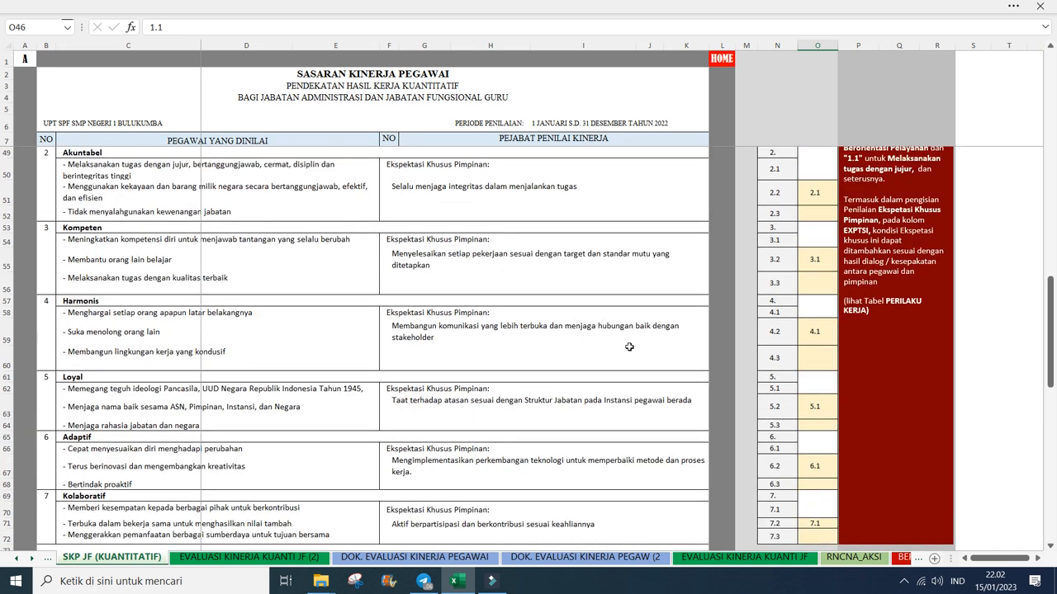
Step: Review the Perilaku Kerja expectations with their EXPTASI codes, and the Lampiran Sasaran Kinerja Pegawai sections below them
scroll(629, 347, up, 2)
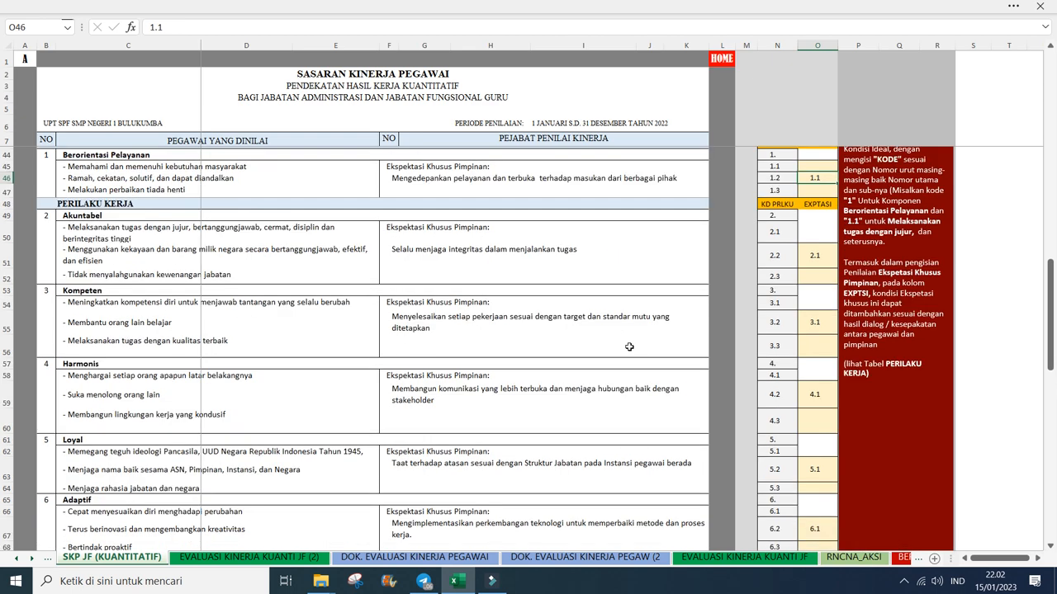
scroll(629, 346, up, 2)
scroll(629, 347, down, 2)
scroll(629, 346, down, 3)
click(777, 344)
click(816, 343)
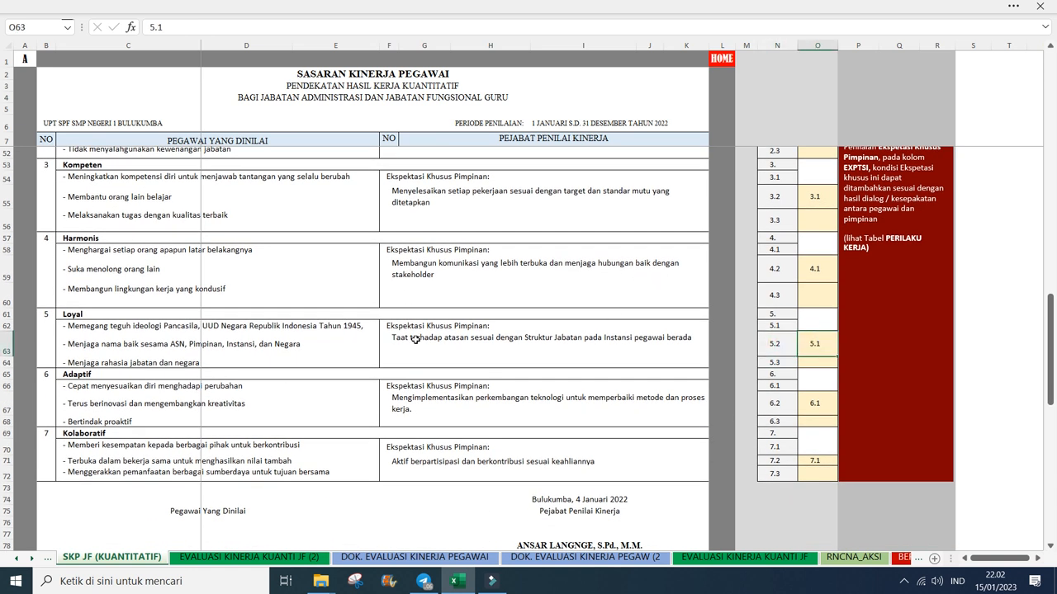
scroll(369, 388, down, 2)
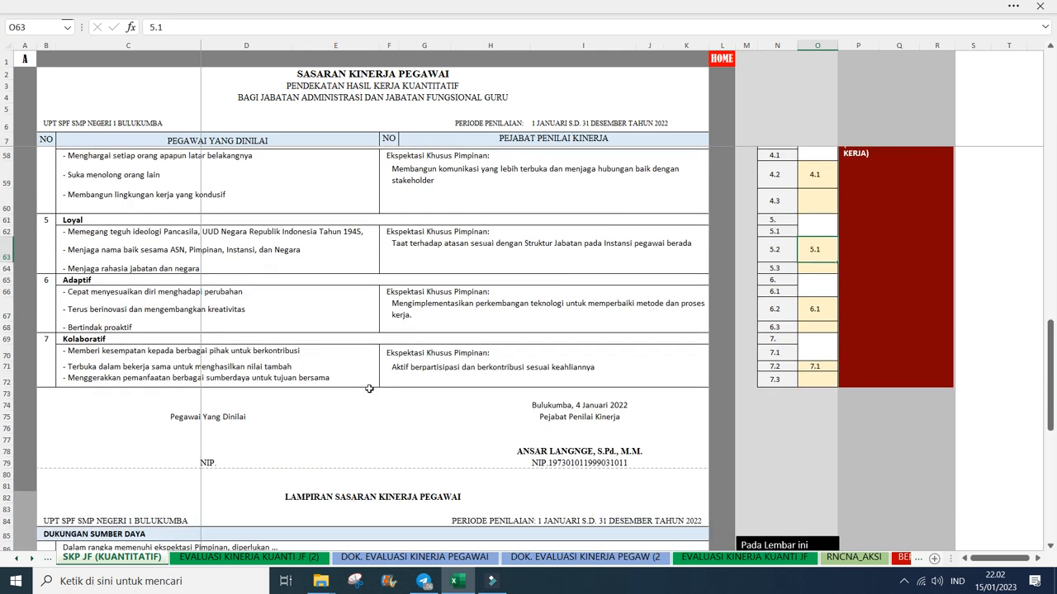
scroll(369, 388, up, 2)
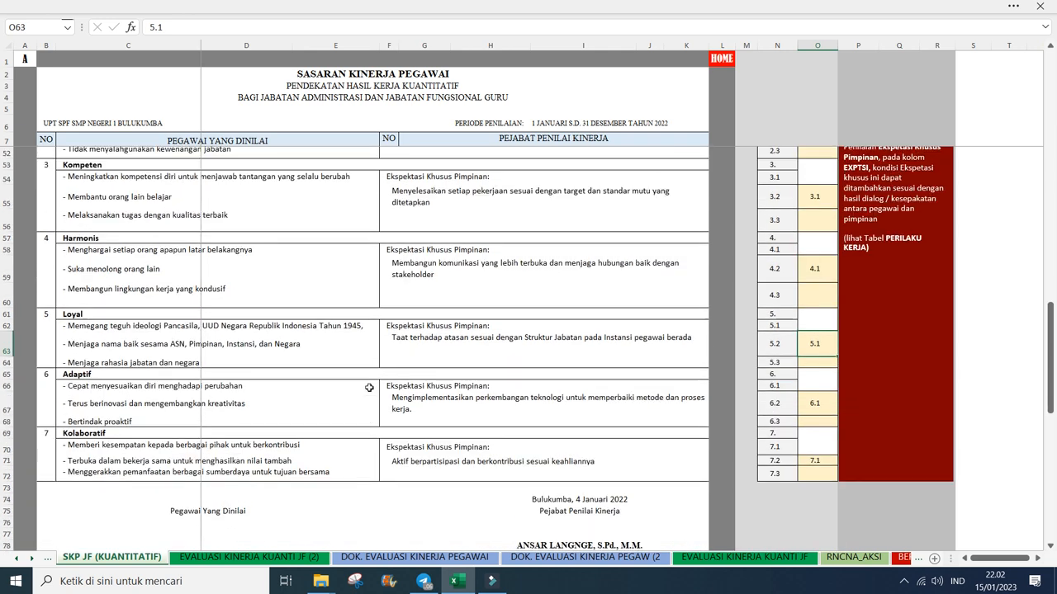
scroll(369, 388, down, 1)
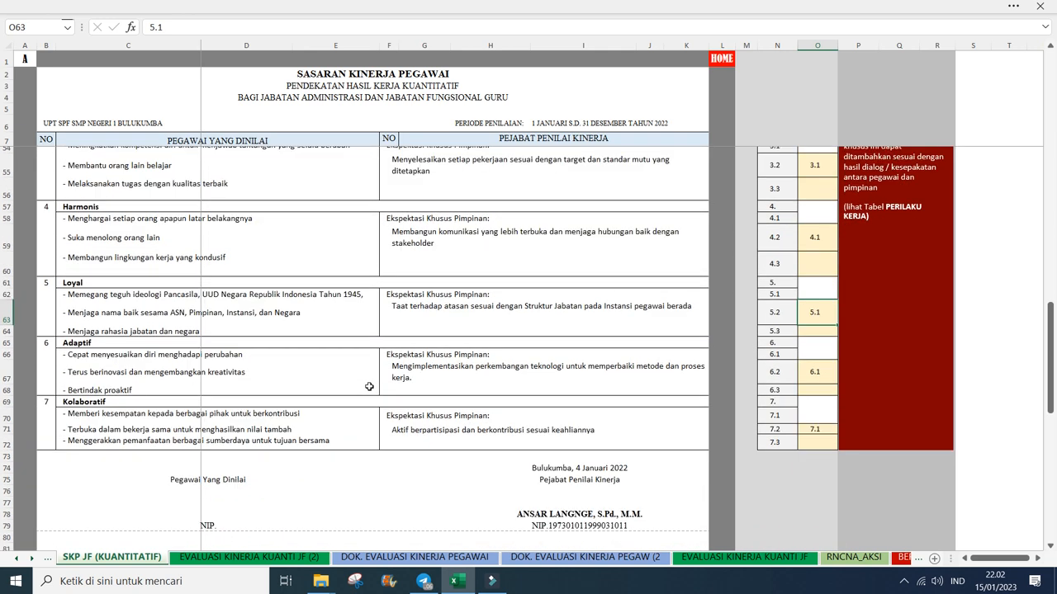
scroll(369, 387, down, 1)
scroll(368, 383, down, 4)
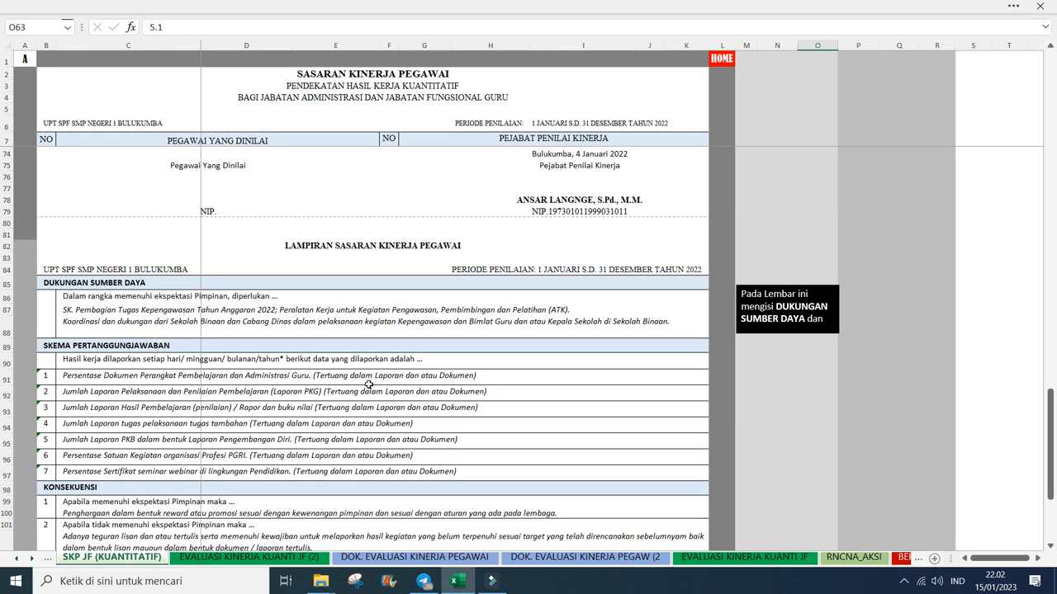
scroll(368, 385, down, 3)
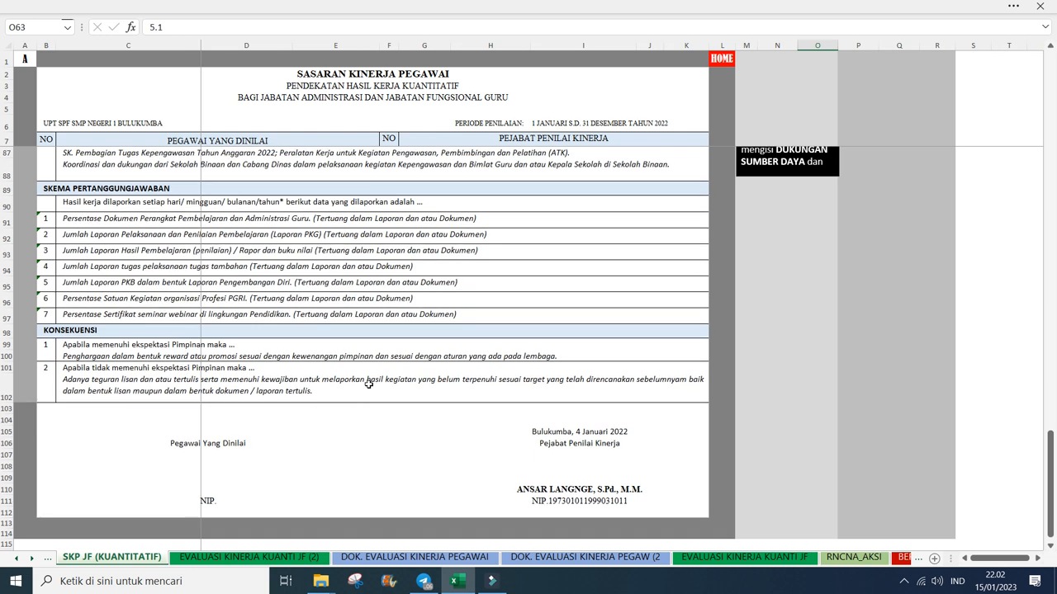
Step: Check the date and the Pejabat Penilai Kinerja signature block at the end of the Lampiran
click(560, 431)
click(542, 479)
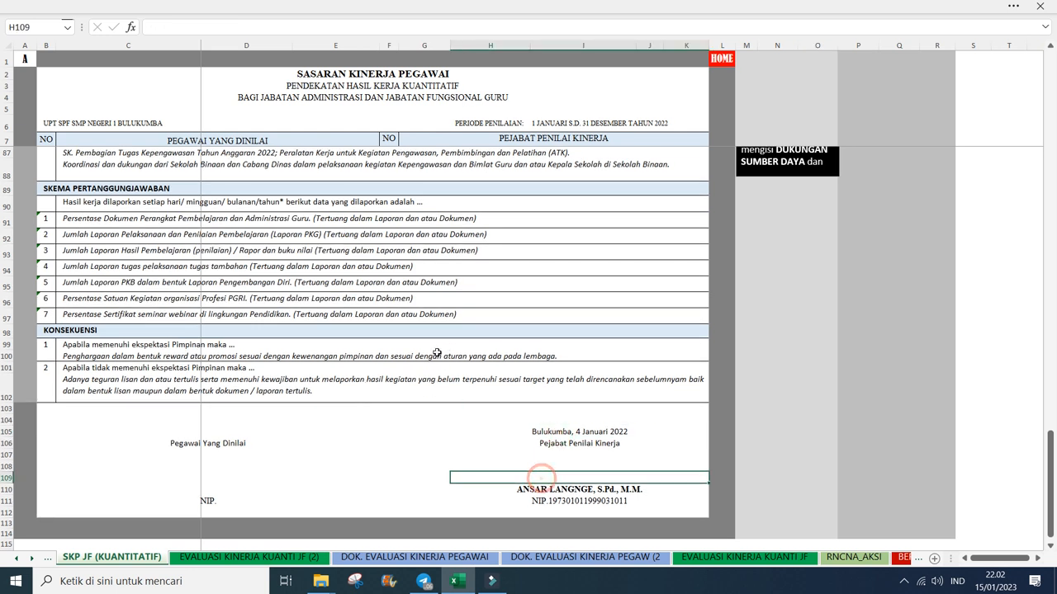
click(550, 434)
click(547, 478)
click(550, 434)
click(550, 464)
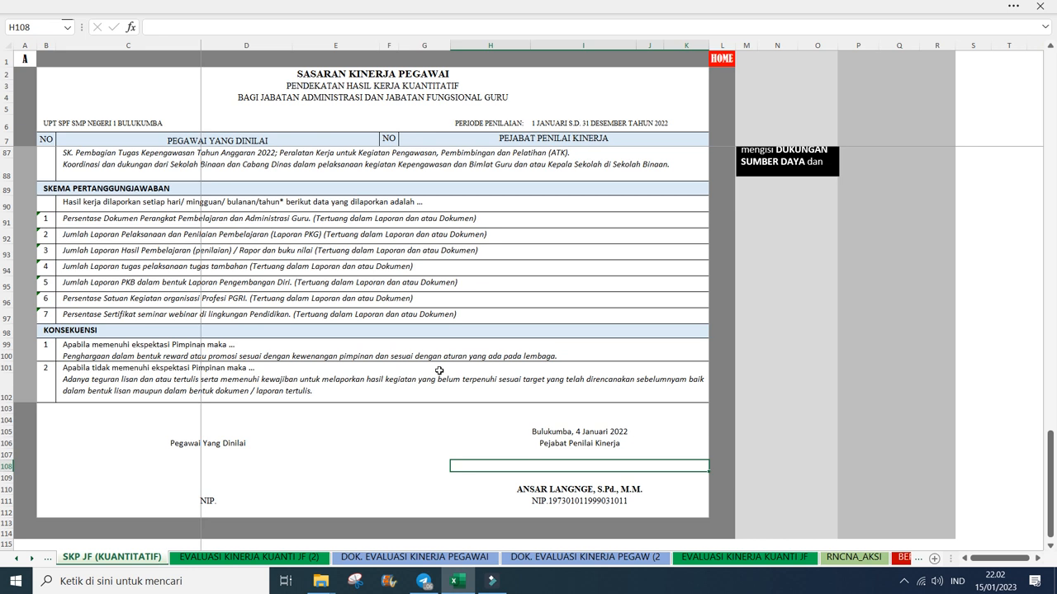
Step: Examine both signature blocks under the Perilaku Kerja table and the surrounding Harmonis to Kolaboratif rows
scroll(338, 363, up, 9)
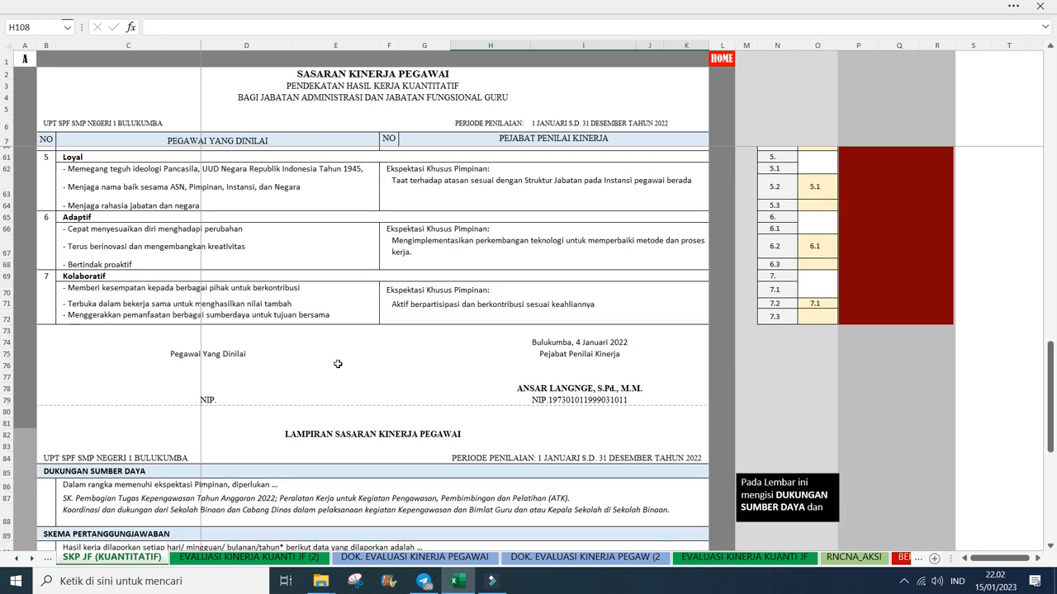
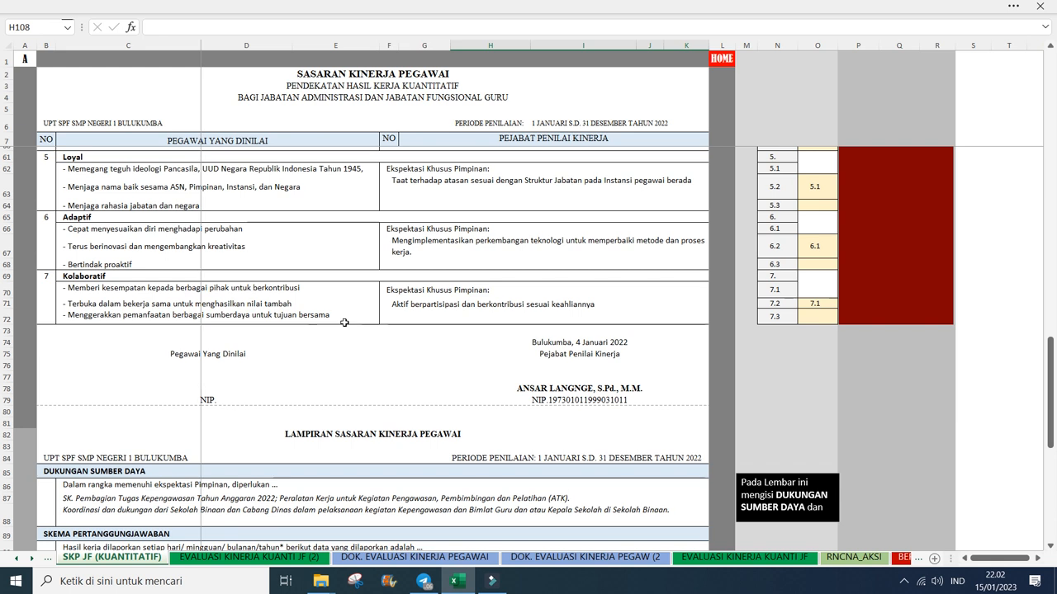
click(584, 367)
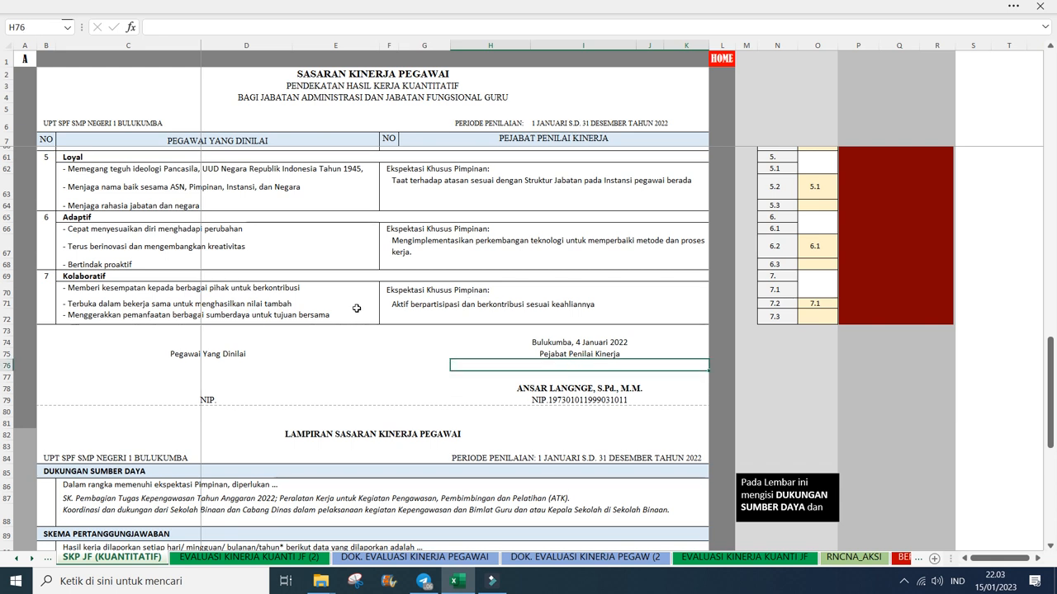
click(445, 385)
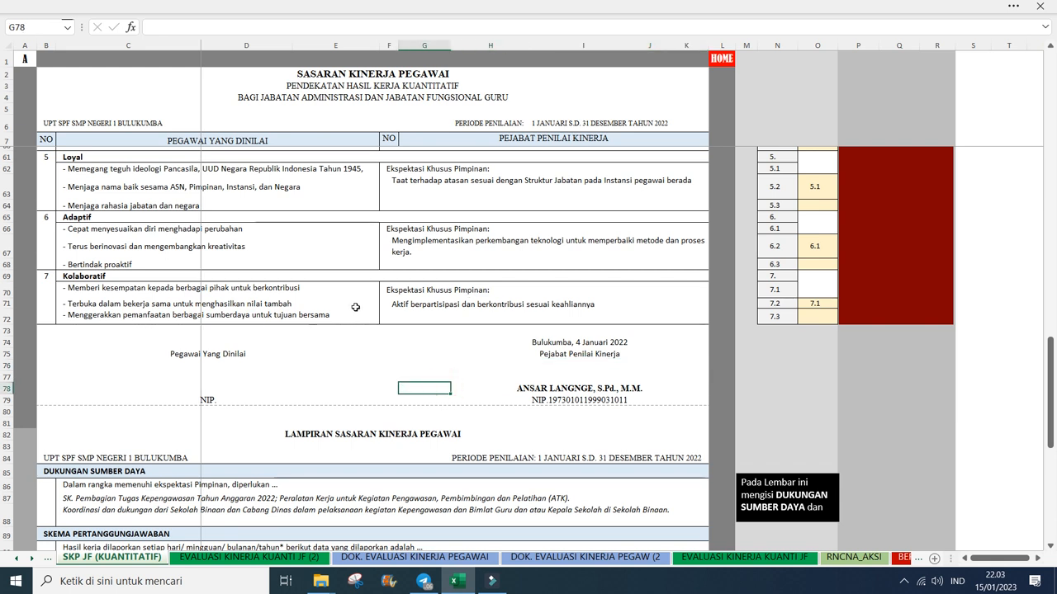
click(371, 369)
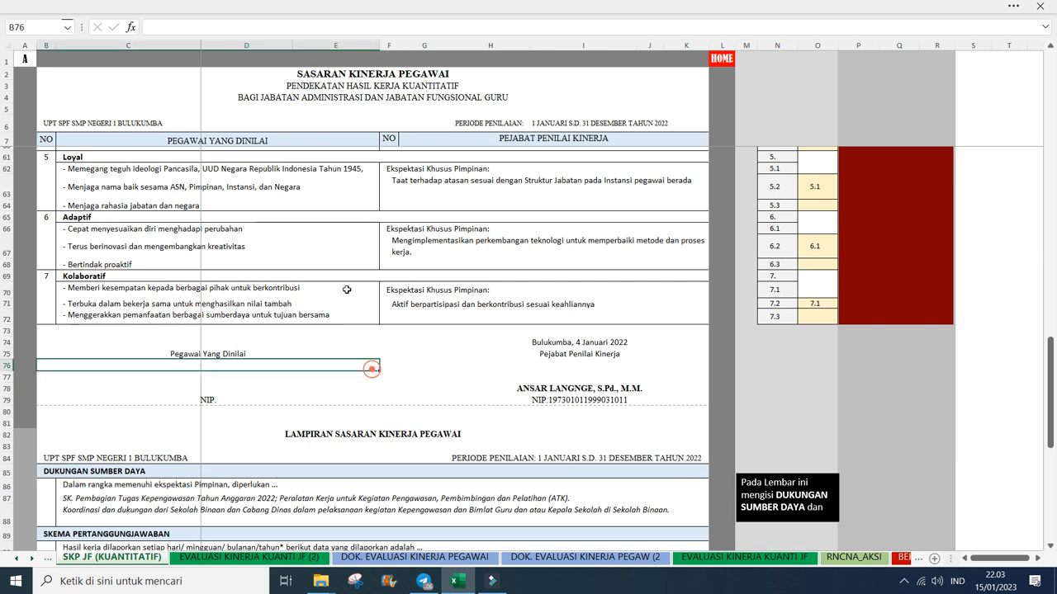
click(502, 361)
key(Down)
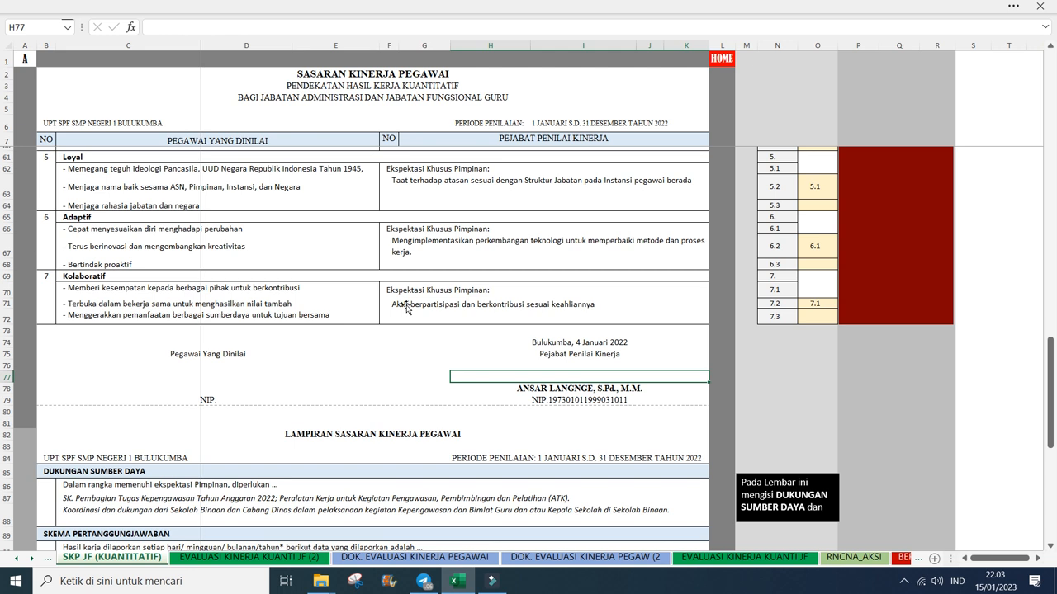
scroll(329, 318, down, 1)
scroll(329, 318, up, 2)
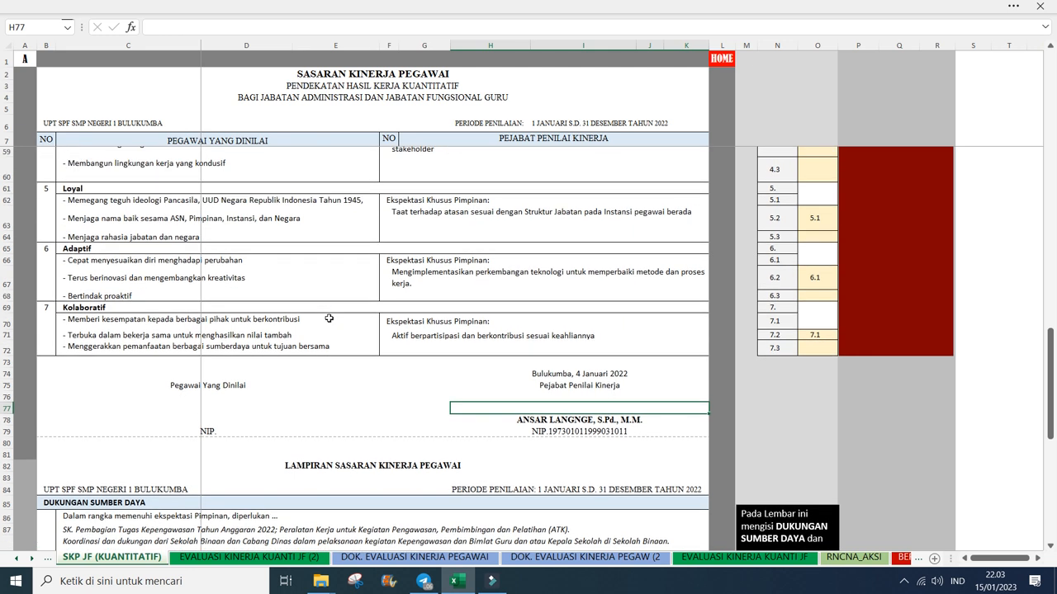
scroll(329, 318, down, 3)
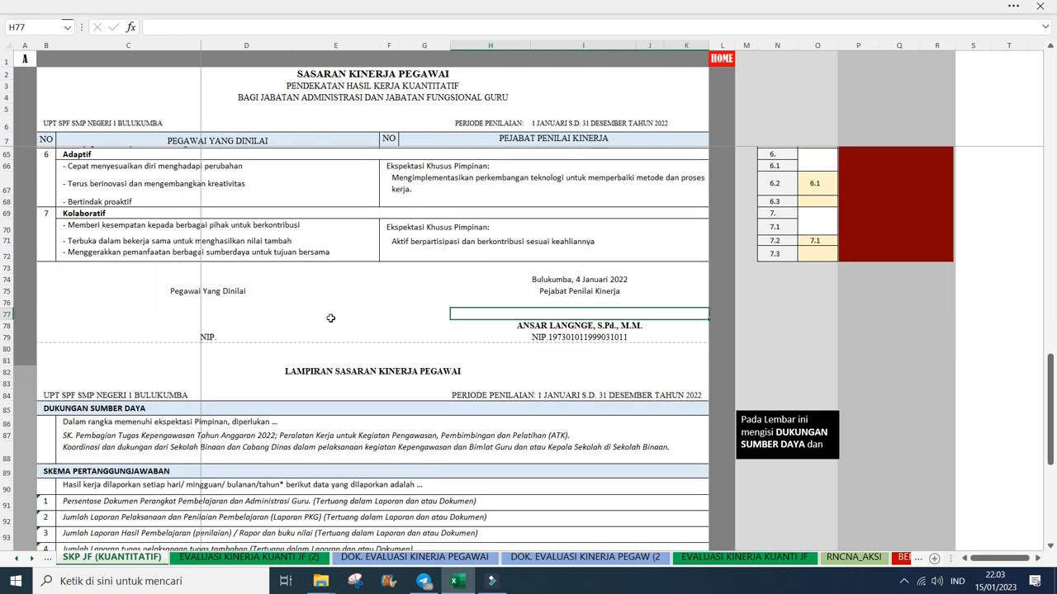
scroll(330, 318, up, 4)
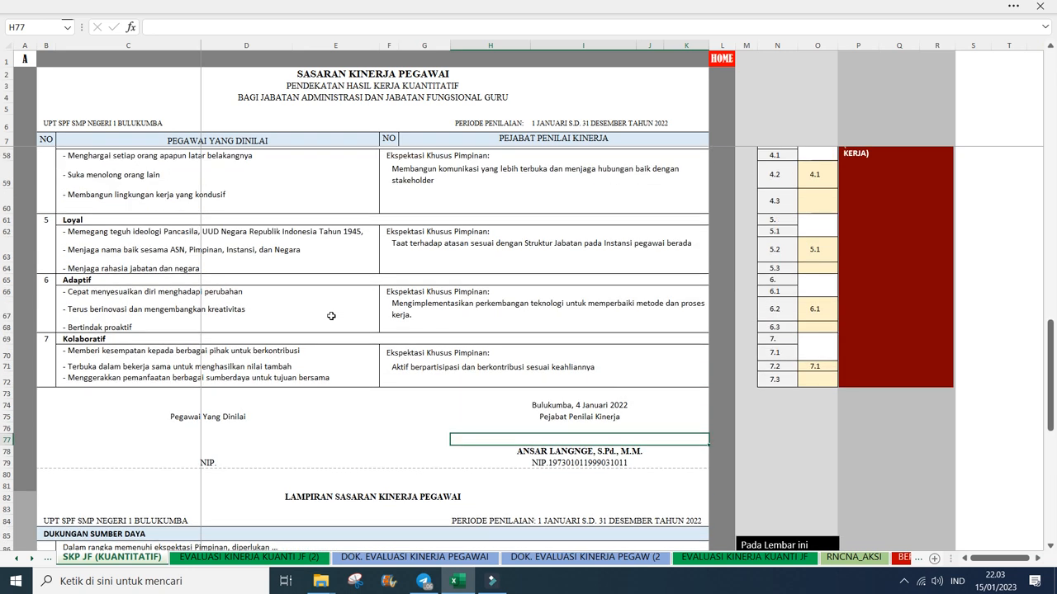
scroll(330, 316, down, 2)
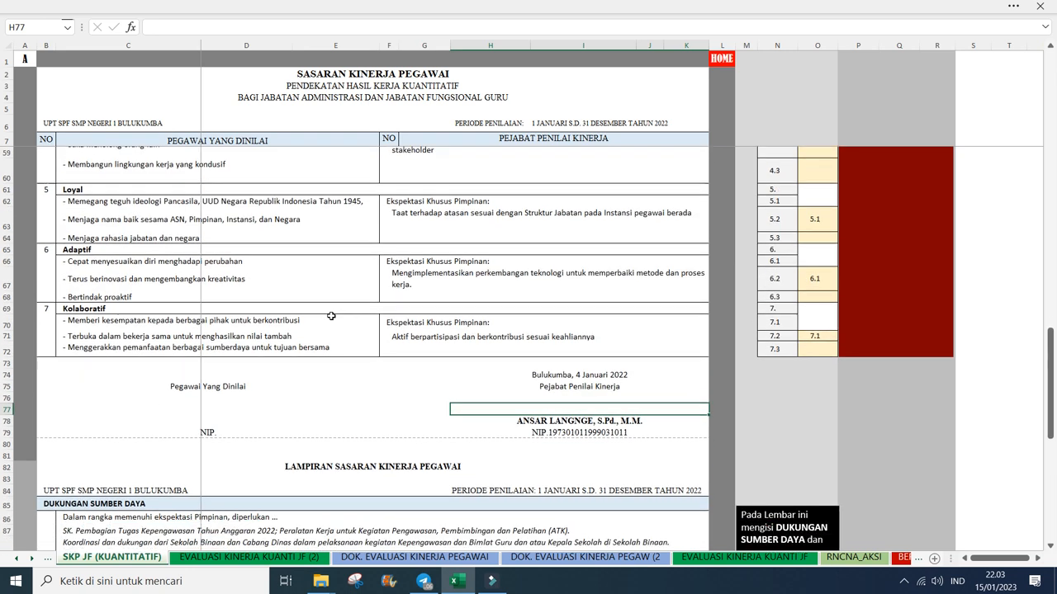
scroll(331, 316, down, 3)
scroll(330, 317, up, 8)
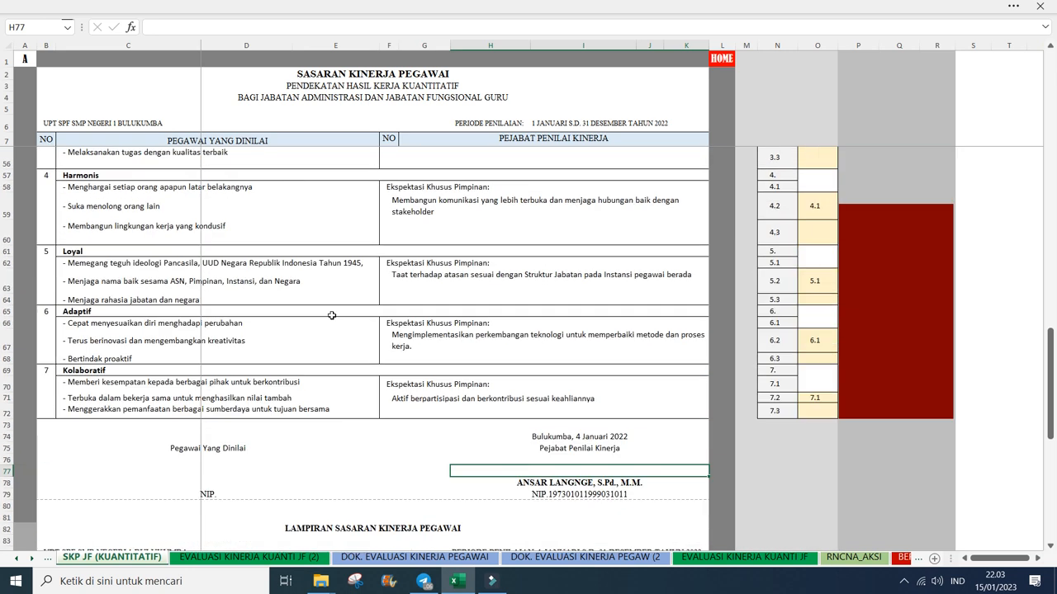
Step: Open the quantitative Evaluasi Kinerja sheet from the home page and look over its Hasil Kerja table
click(722, 57)
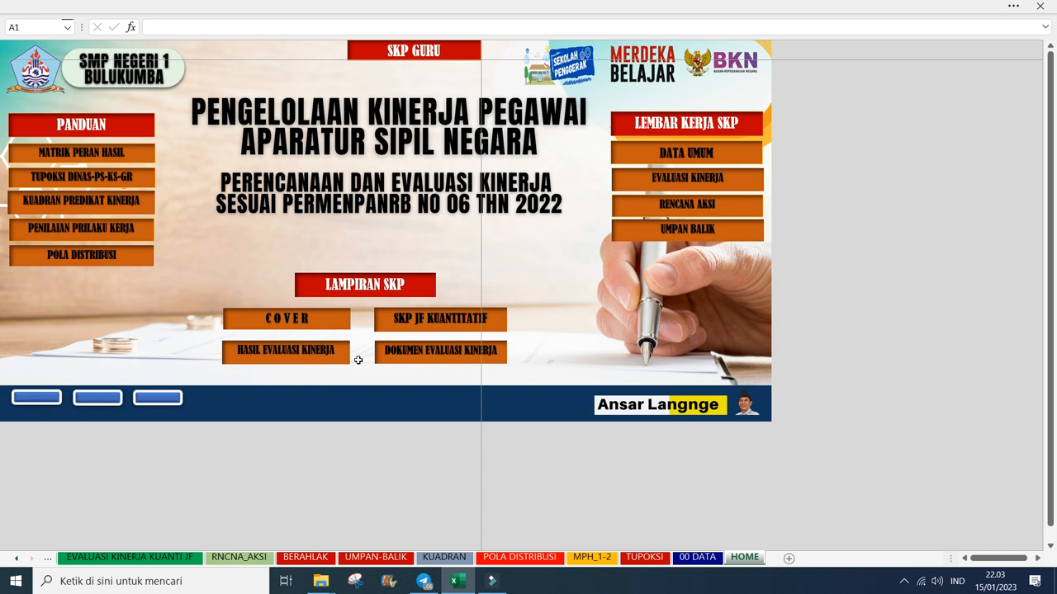
click(541, 150)
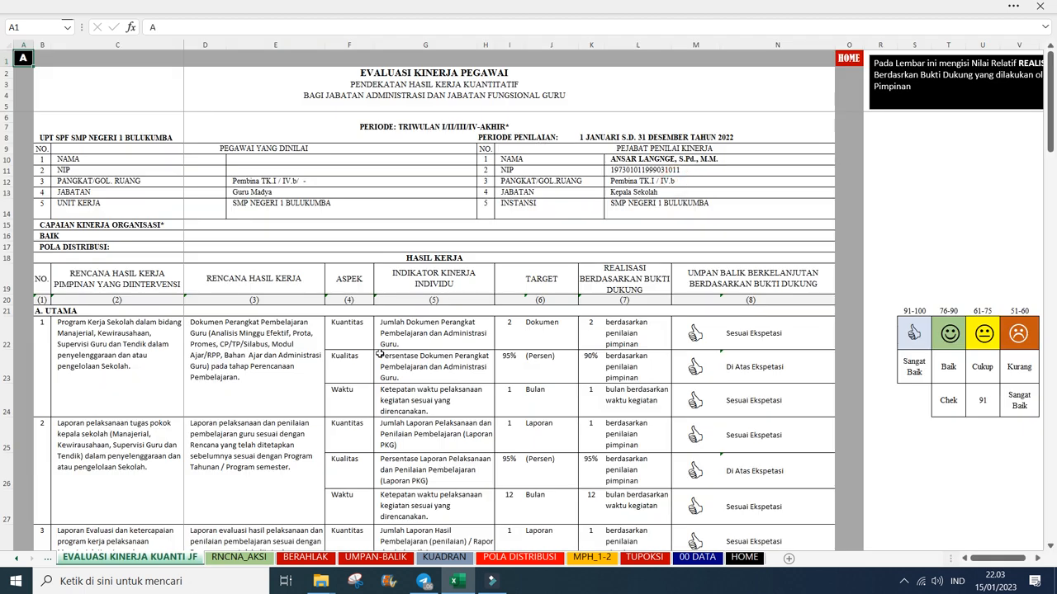
scroll(380, 354, down, 2)
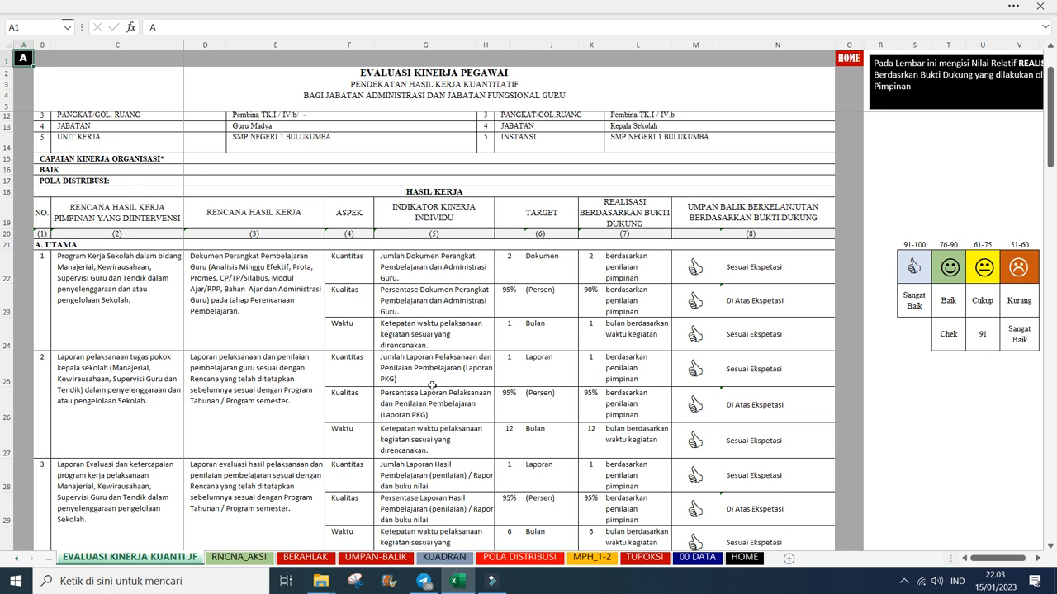
scroll(432, 386, down, 2)
scroll(432, 385, up, 3)
scroll(429, 381, down, 3)
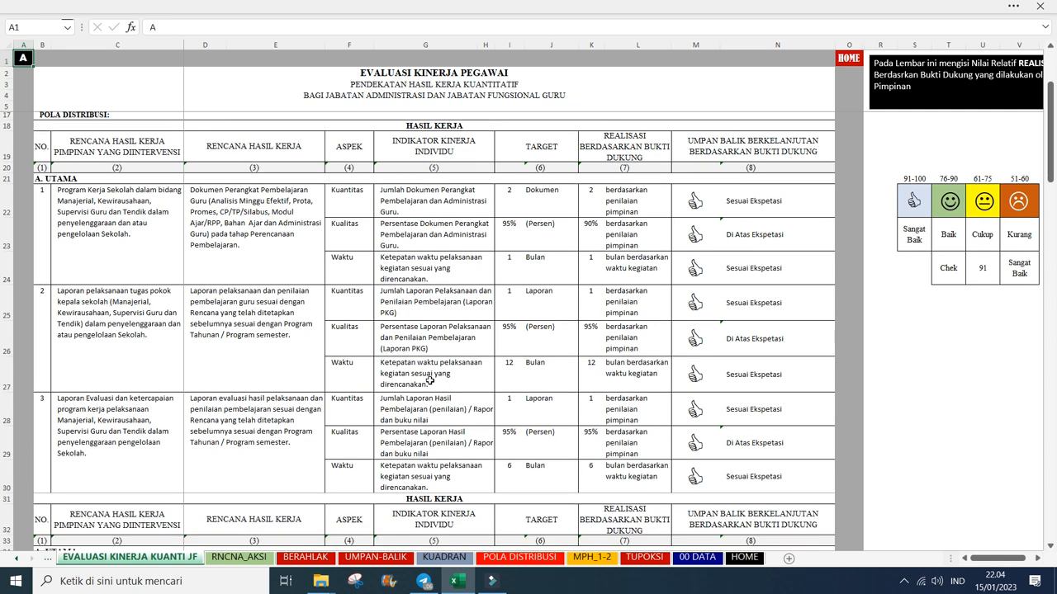
scroll(430, 380, down, 1)
scroll(429, 381, up, 3)
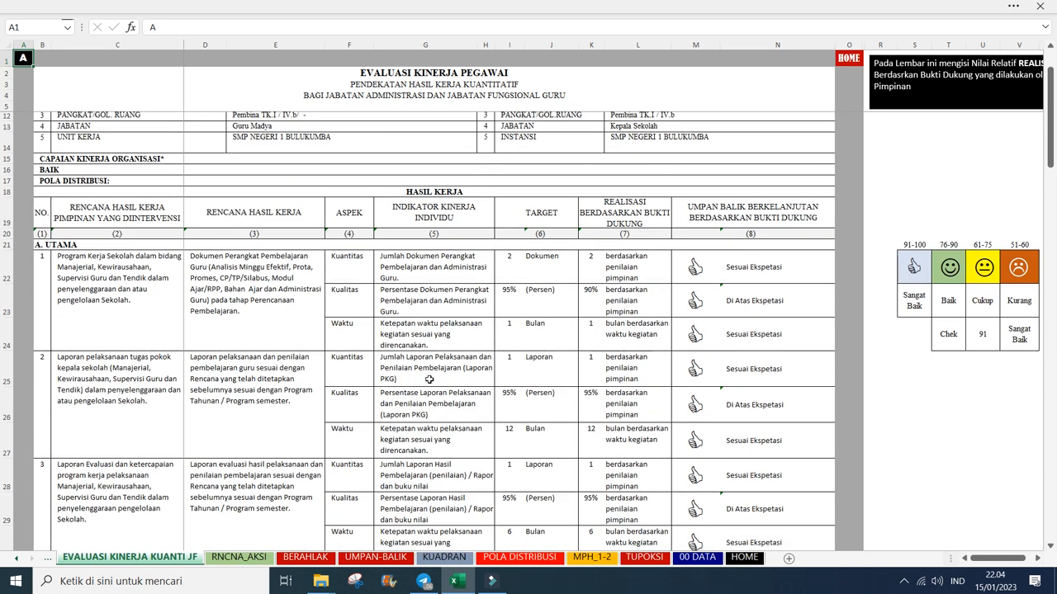
scroll(428, 378, up, 1)
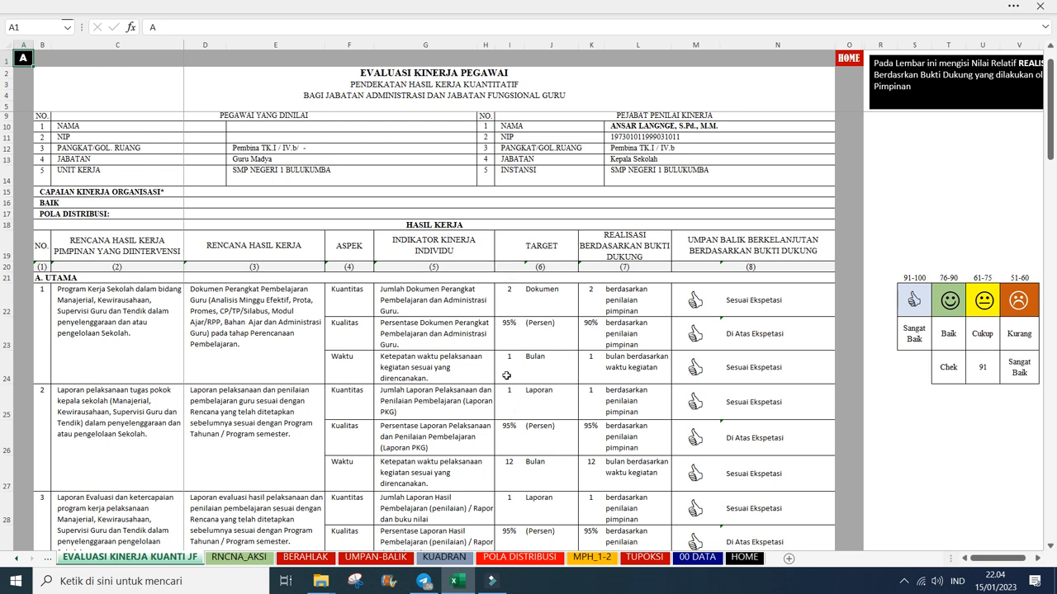
scroll(507, 365, down, 1)
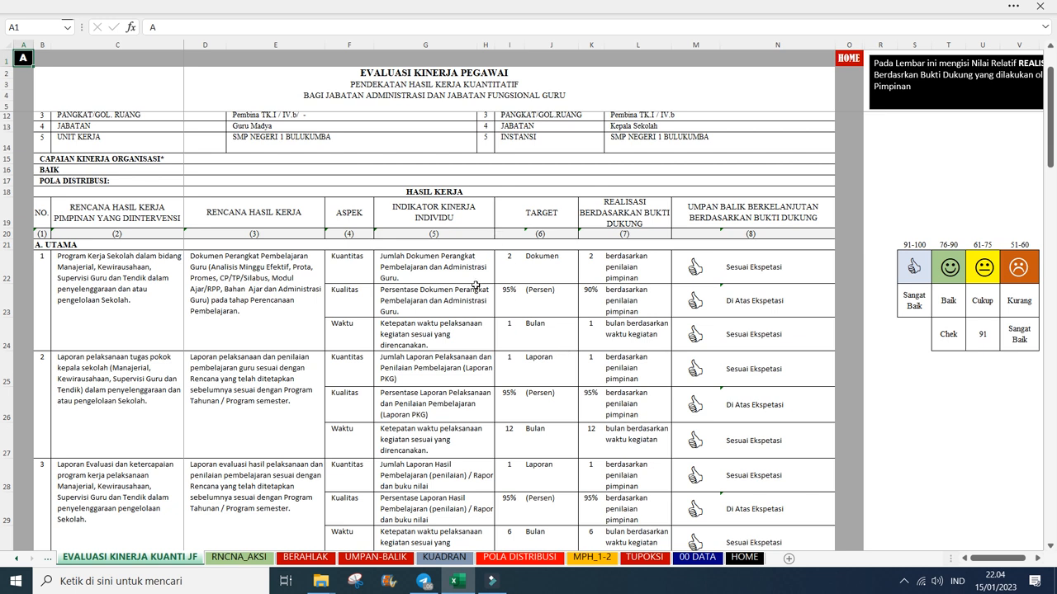
scroll(475, 285, down, 1)
scroll(479, 314, up, 3)
scroll(483, 342, down, 2)
Step: Enter the Kuantitas realisation of work result 1 in K22, trying 1 and settling on 2 to match its target
click(591, 263)
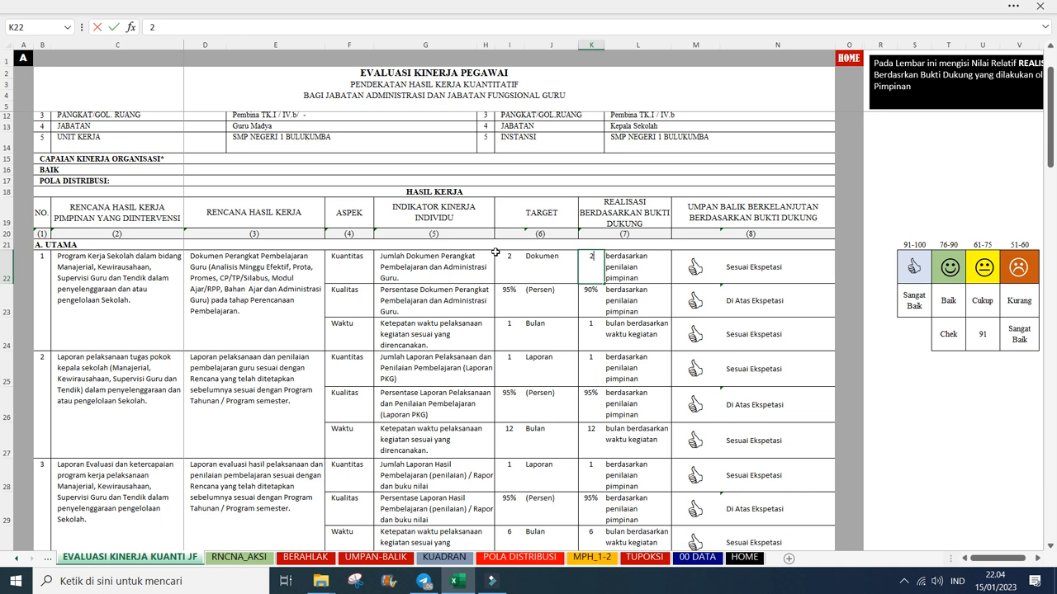
key(Down)
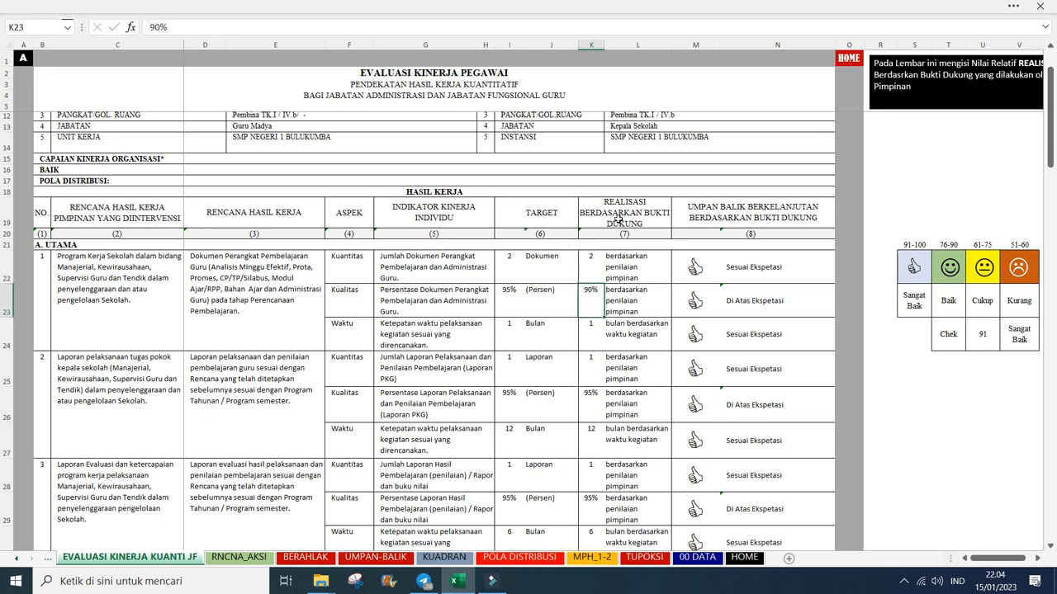
key(Up)
text(1)
key(Return)
key(Up)
text(2)
key(Return)
Step: Set the Kualitas realisation of work result 1 in K23 to 95% to match its target
click(504, 300)
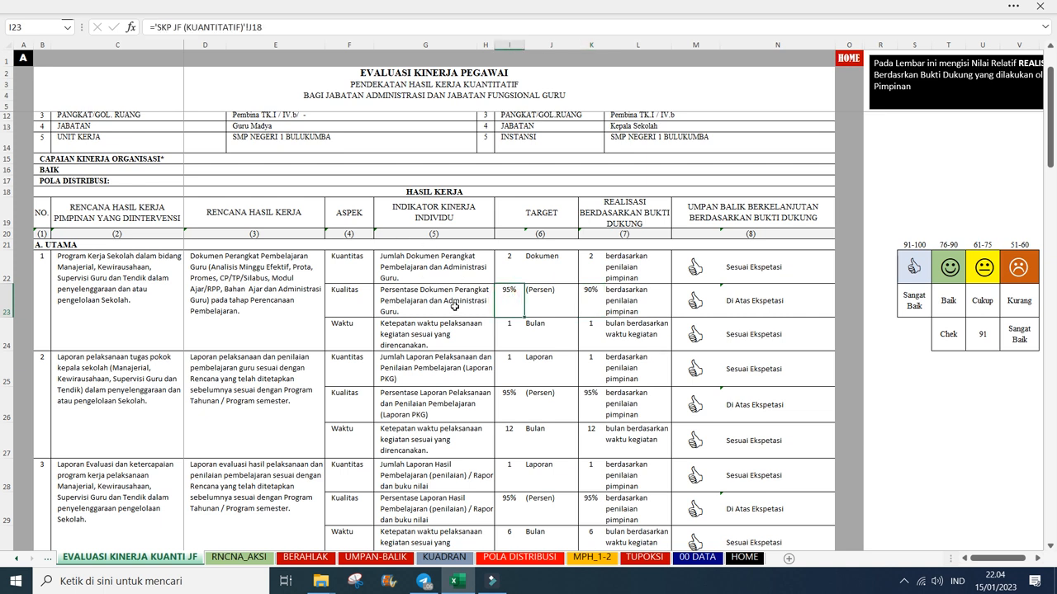
click(588, 299)
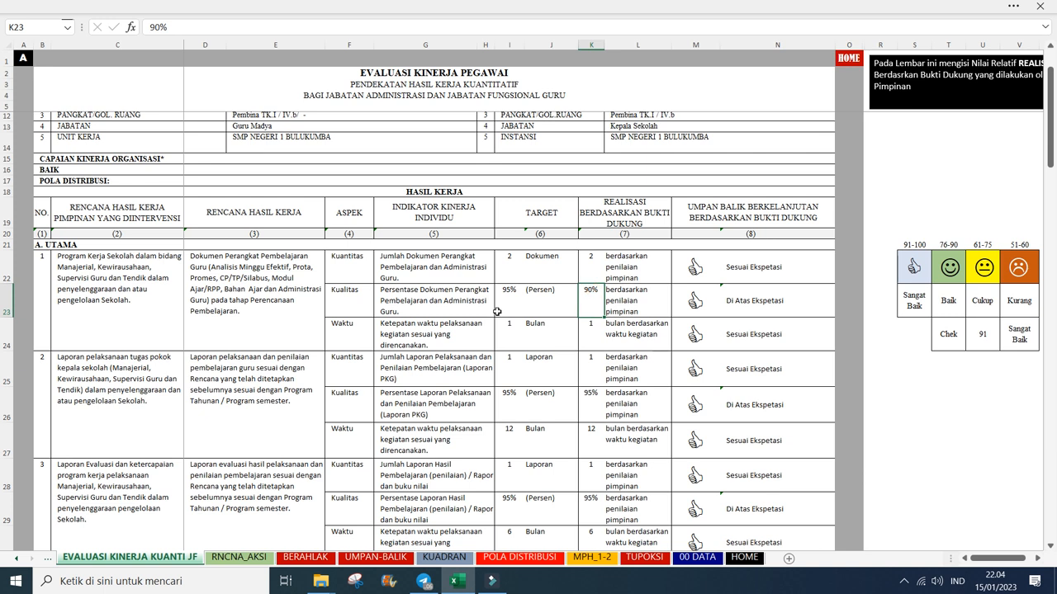
text(95)
key(Return)
Step: Compare the Waktu target and realisation of work result 1, and look over the remaining Hasil Kerja rows
scroll(519, 303, down, 1)
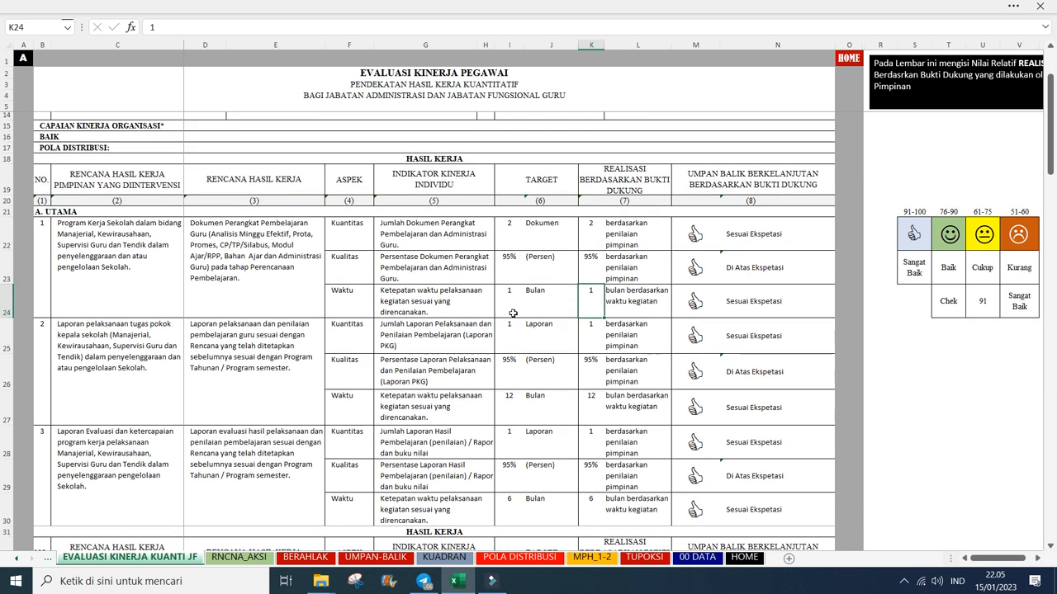
click(508, 307)
click(594, 301)
scroll(479, 376, down, 2)
scroll(480, 378, up, 3)
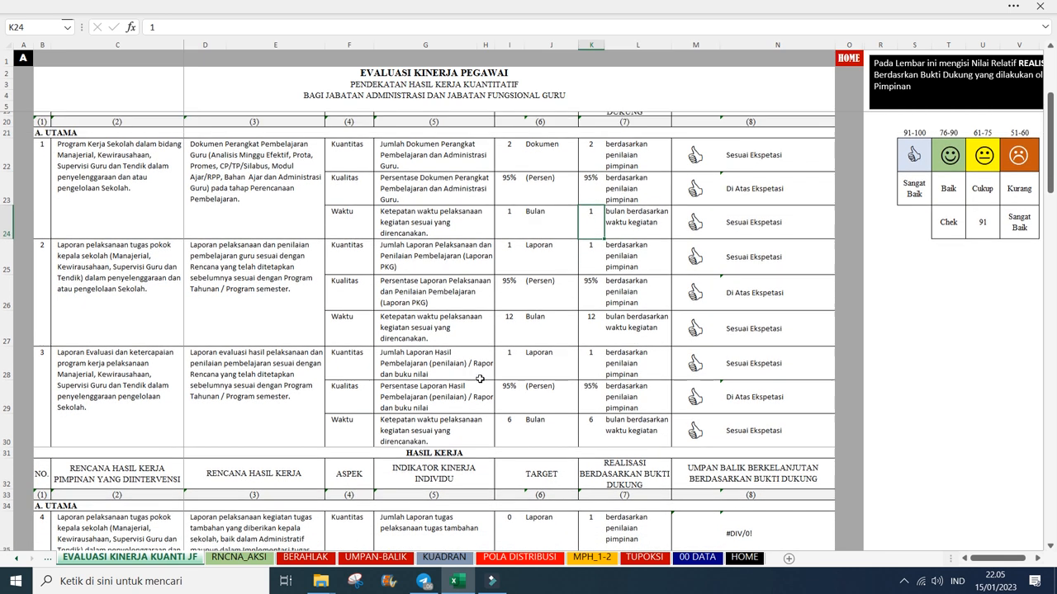
scroll(480, 379, down, 2)
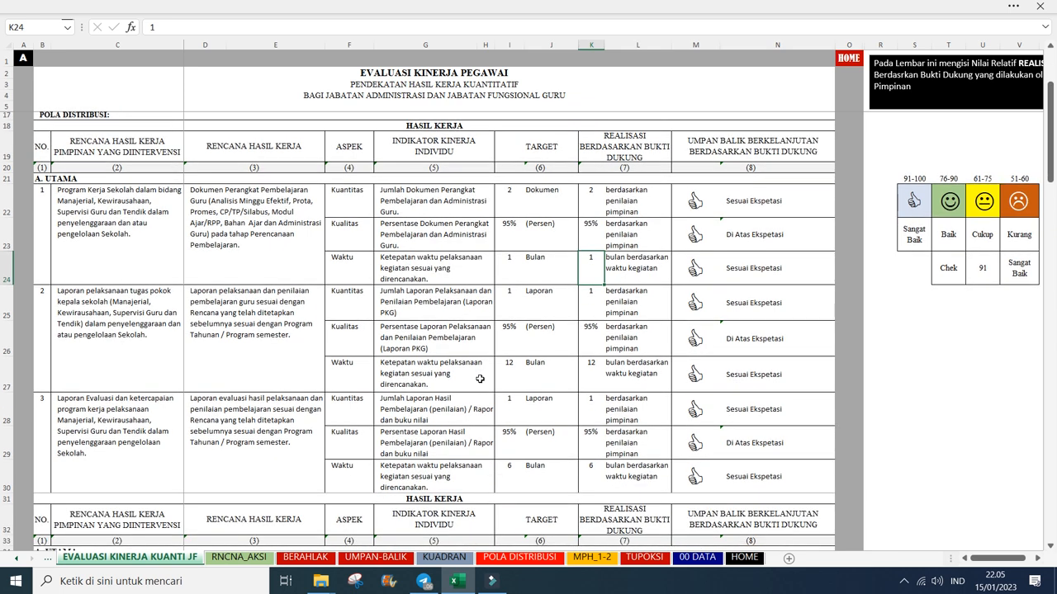
scroll(480, 378, down, 2)
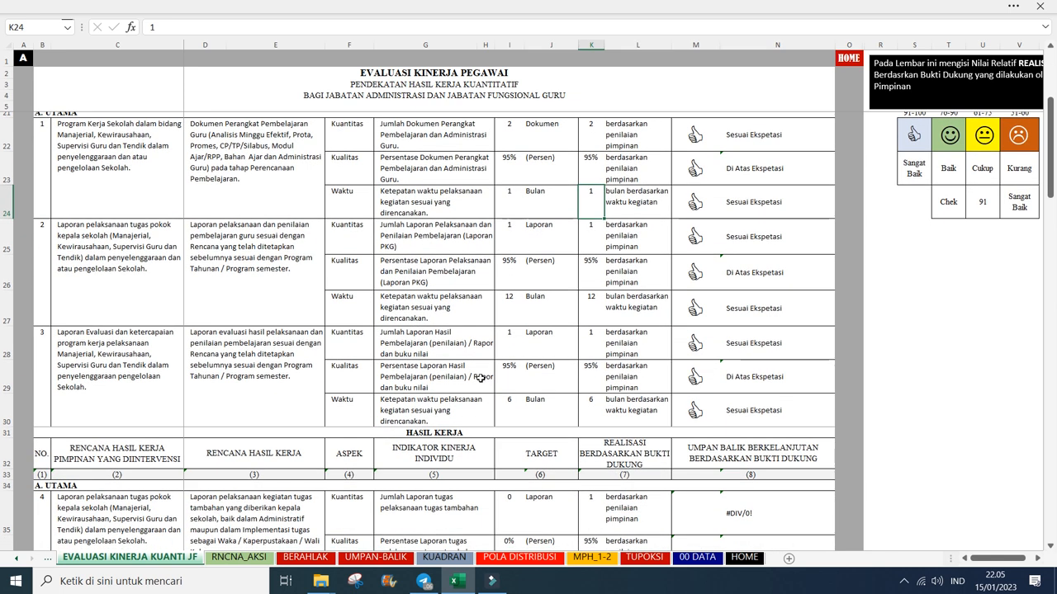
Step: Compare the targets and realisations of work results 1 to 5 in the A. Utama section of the Hasil Kerja table
scroll(530, 278, up, 1)
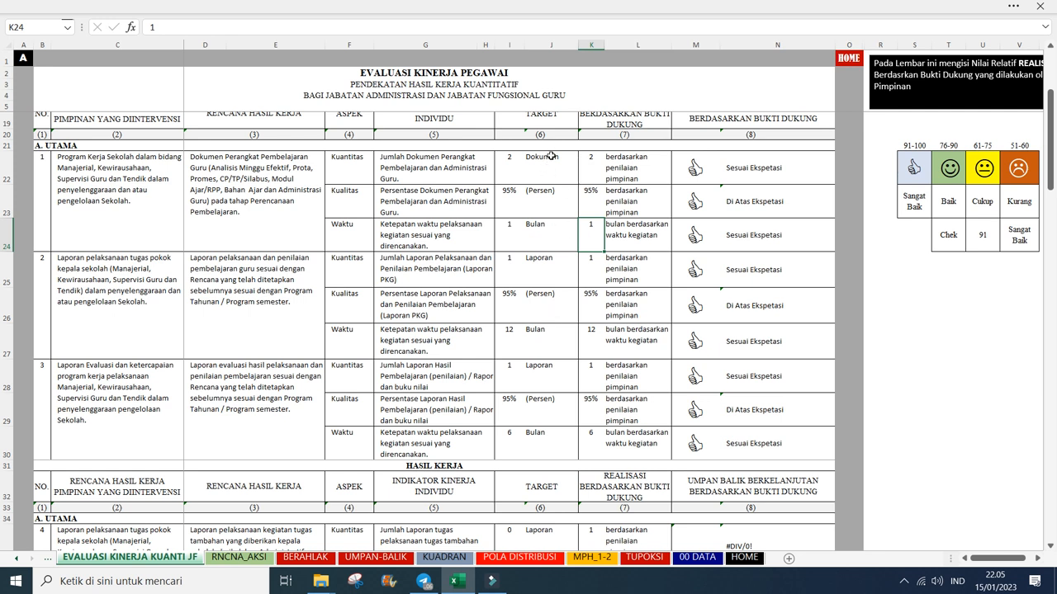
scroll(558, 323, down, 1)
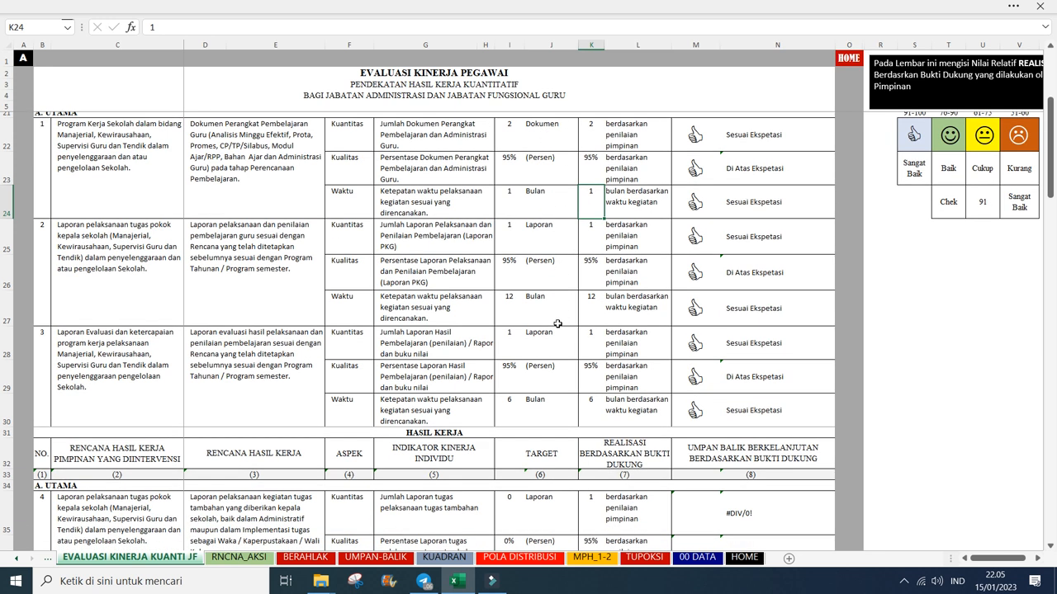
scroll(558, 323, up, 1)
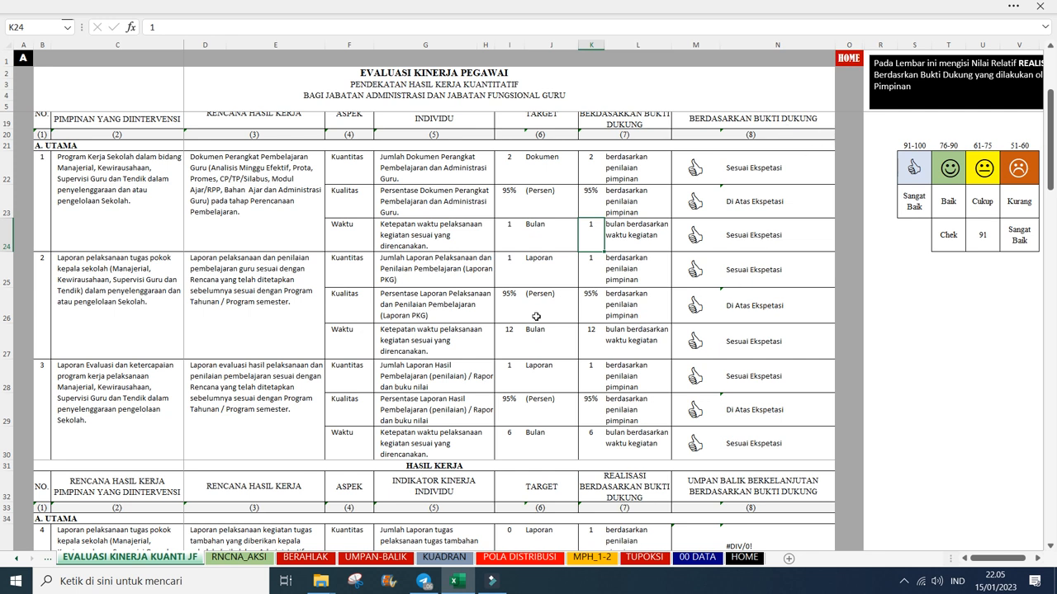
scroll(495, 365, up, 1)
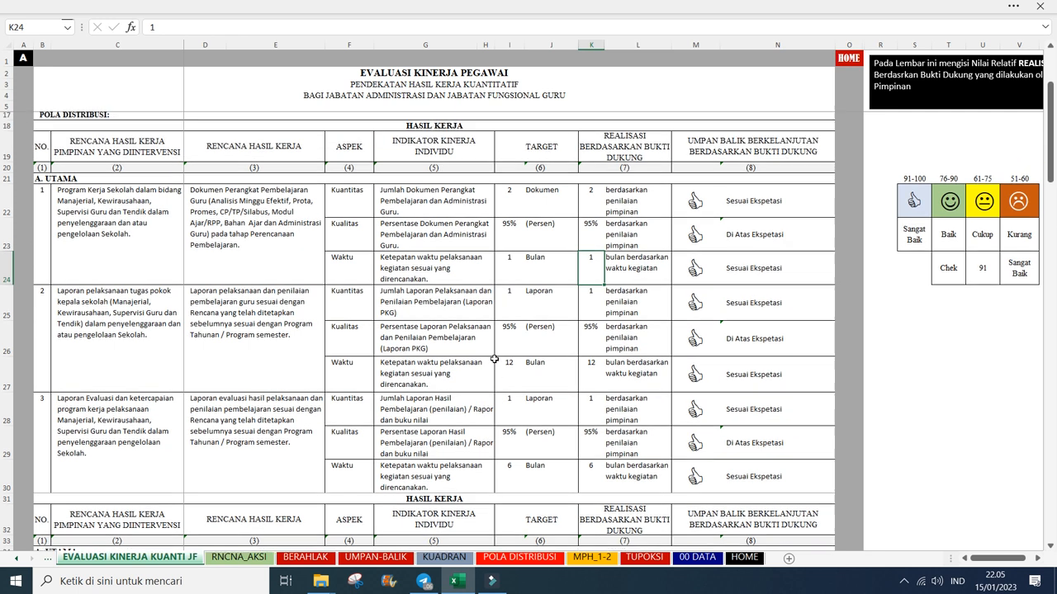
scroll(493, 360, down, 2)
scroll(479, 336, up, 2)
scroll(369, 385, down, 2)
scroll(369, 385, down, 3)
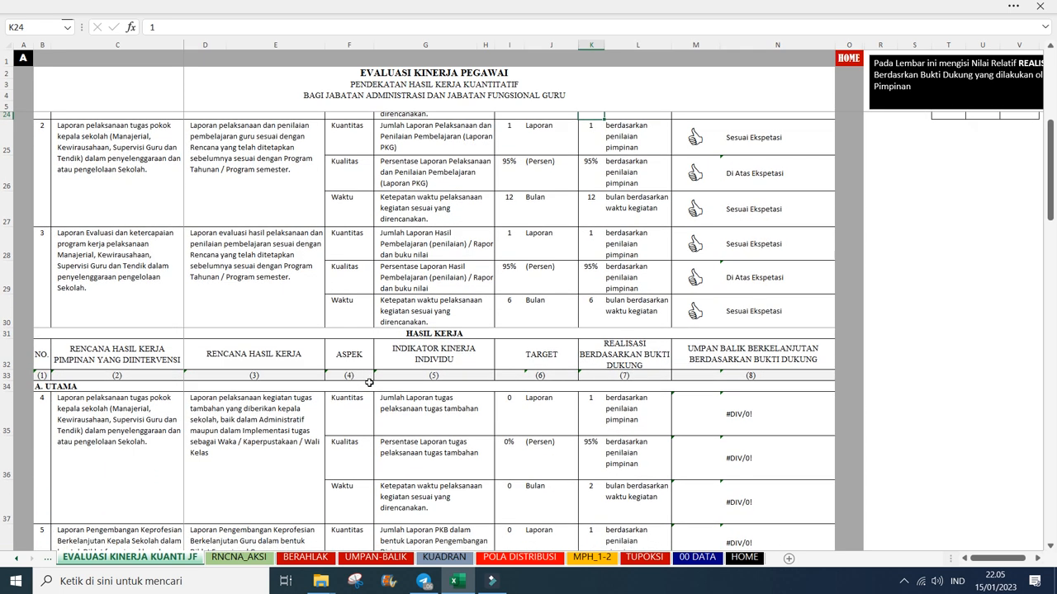
scroll(369, 379, down, 2)
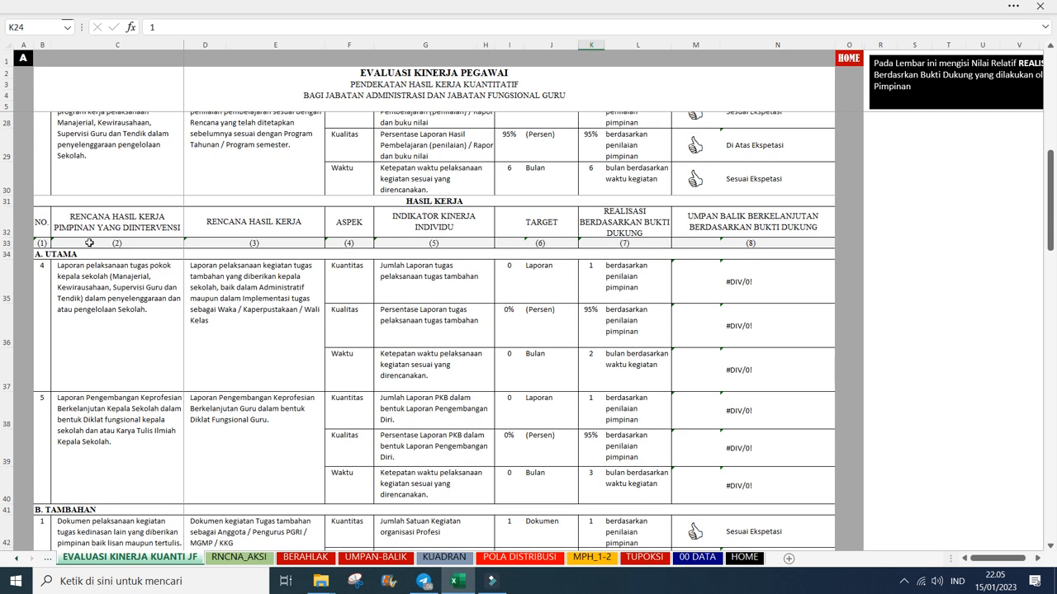
scroll(89, 243, down, 1)
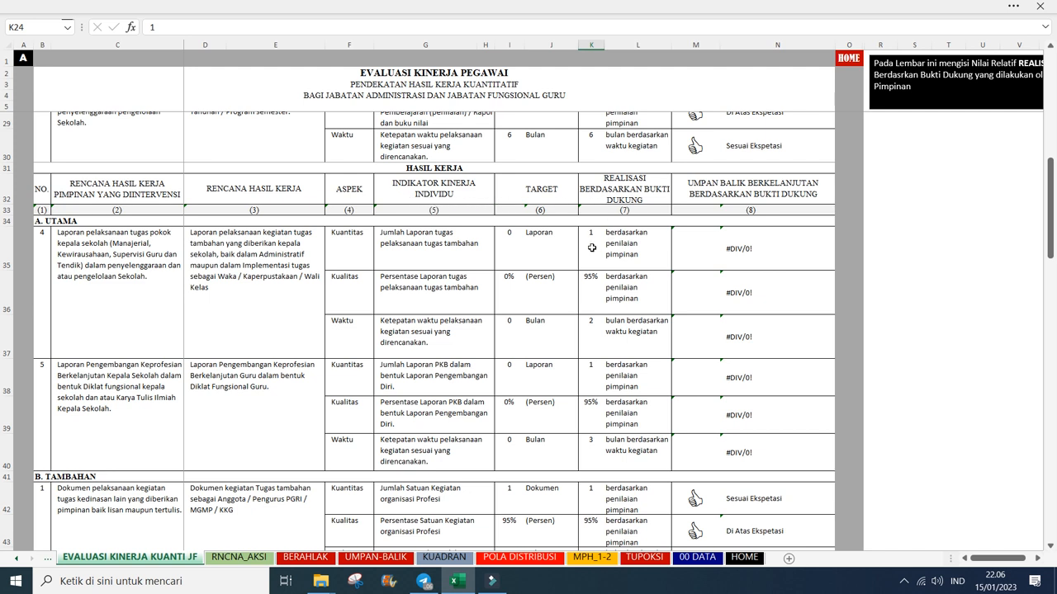
scroll(279, 288, up, 1)
scroll(279, 288, down, 1)
drag(6, 248, 7, 454)
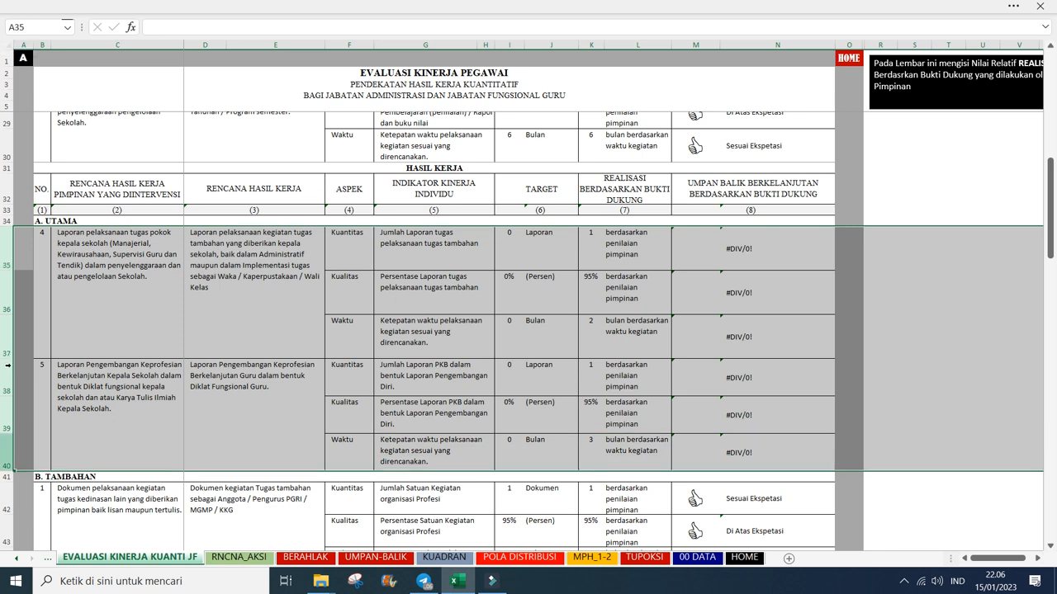
right_click(8, 362)
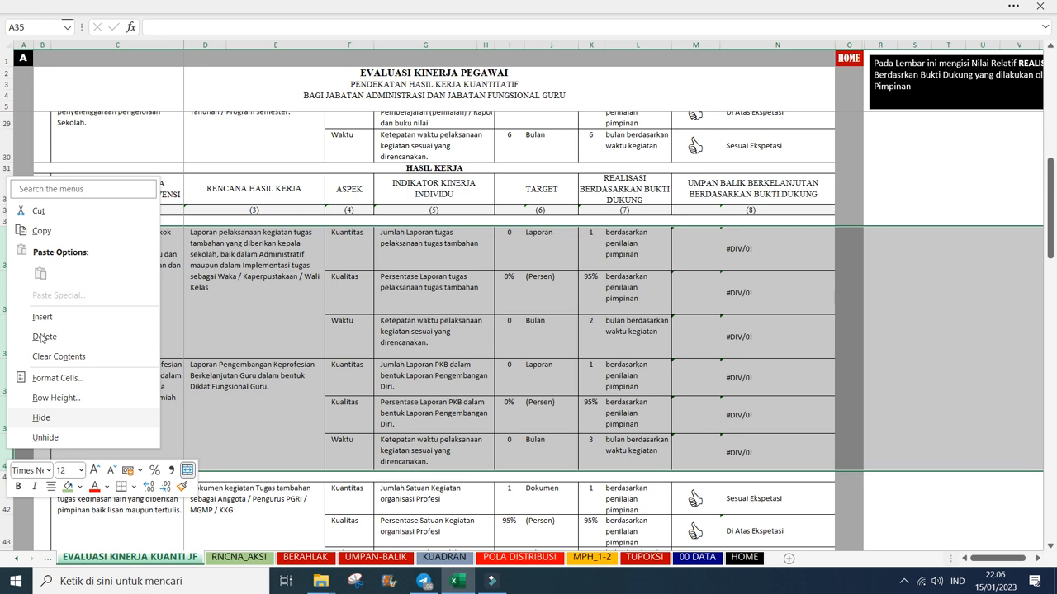
click(262, 410)
click(545, 381)
click(558, 341)
Step: Clear the Kuantitas, Kualitas and Waktu realisation values of work result 4 in K35 to K37
scroll(425, 332, up, 1)
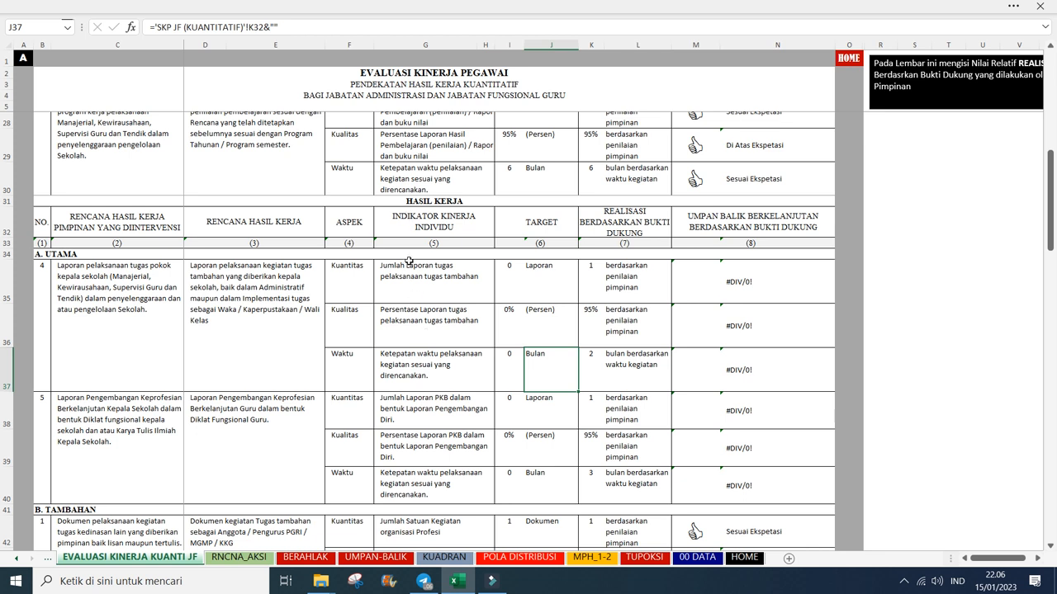
scroll(398, 372, down, 2)
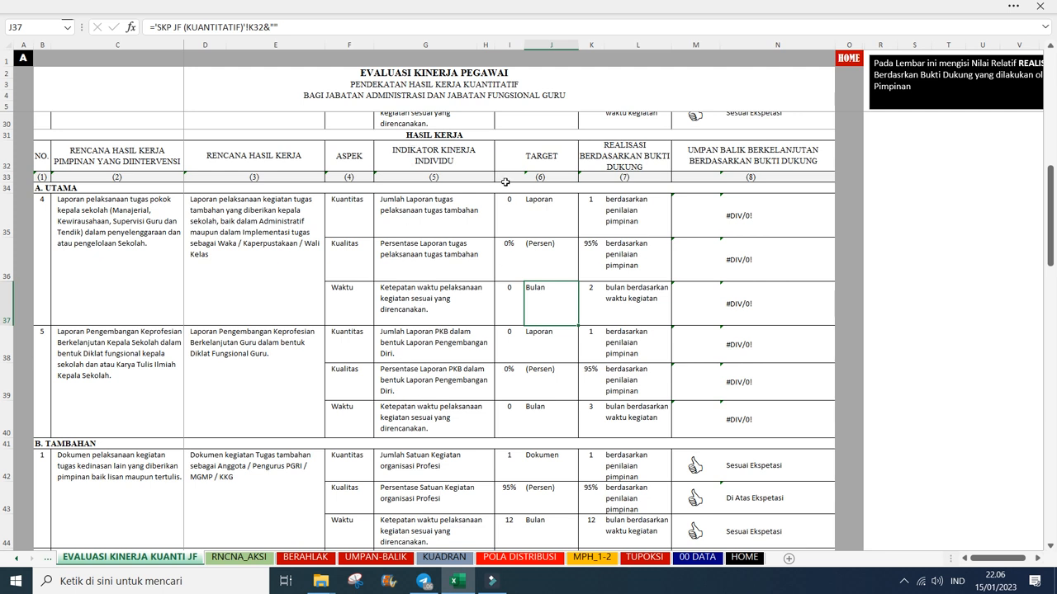
scroll(469, 289, up, 1)
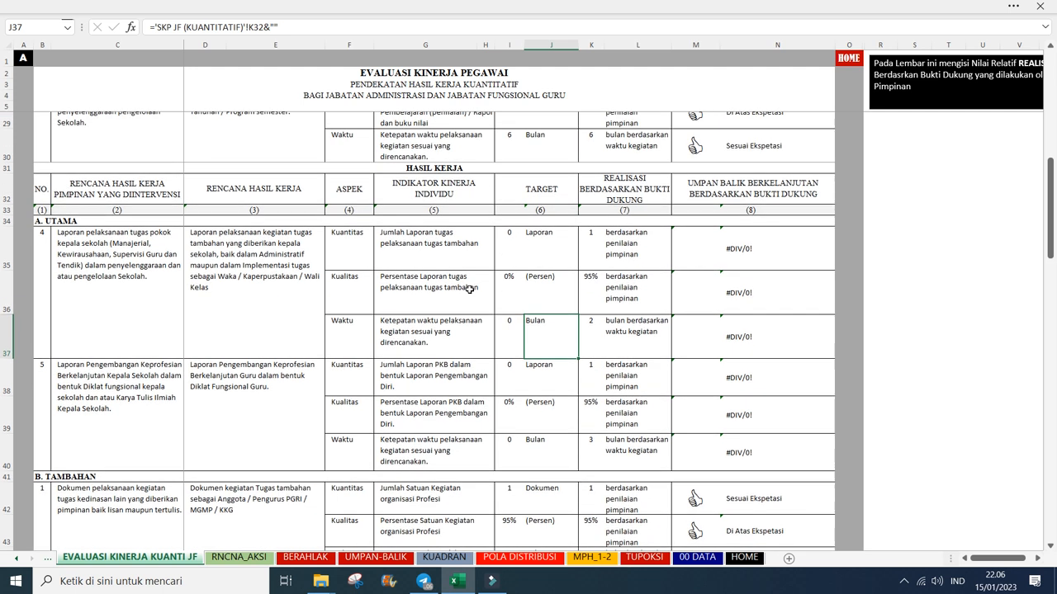
click(594, 237)
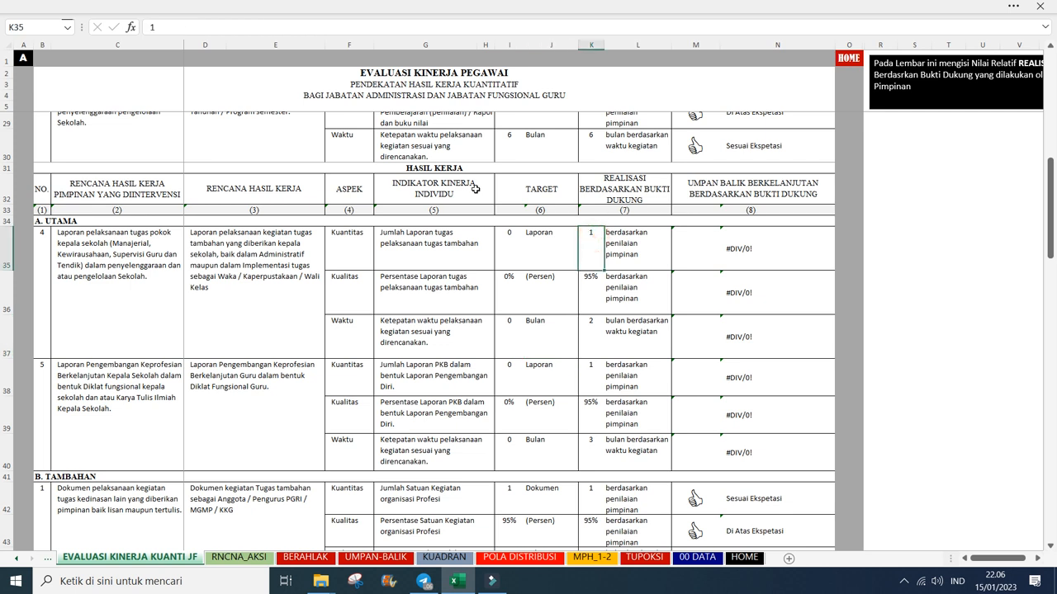
key(Delete)
key(Down)
key(Delete)
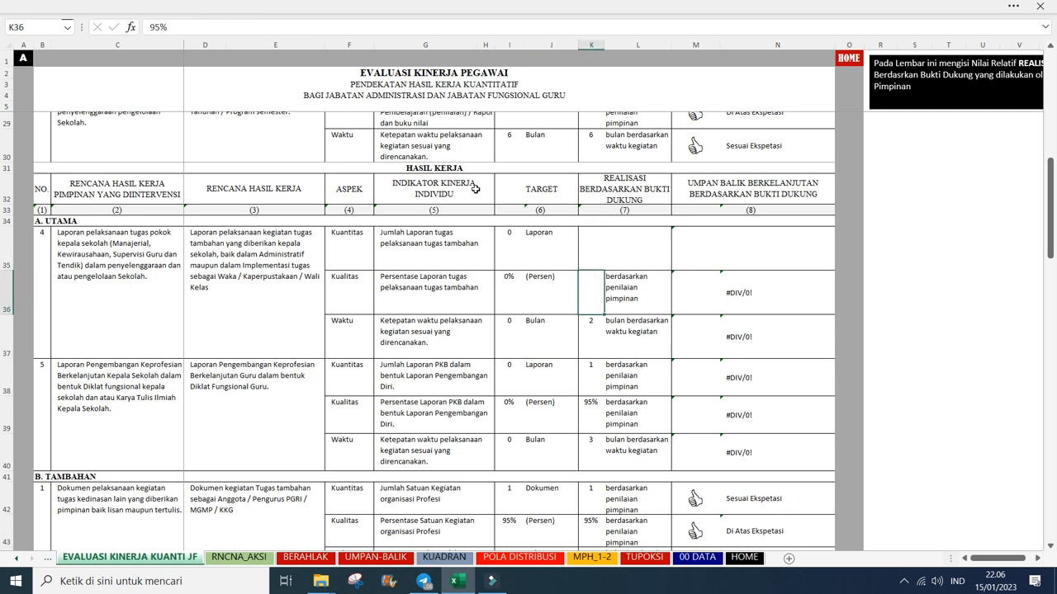
key(Down)
key(Delete)
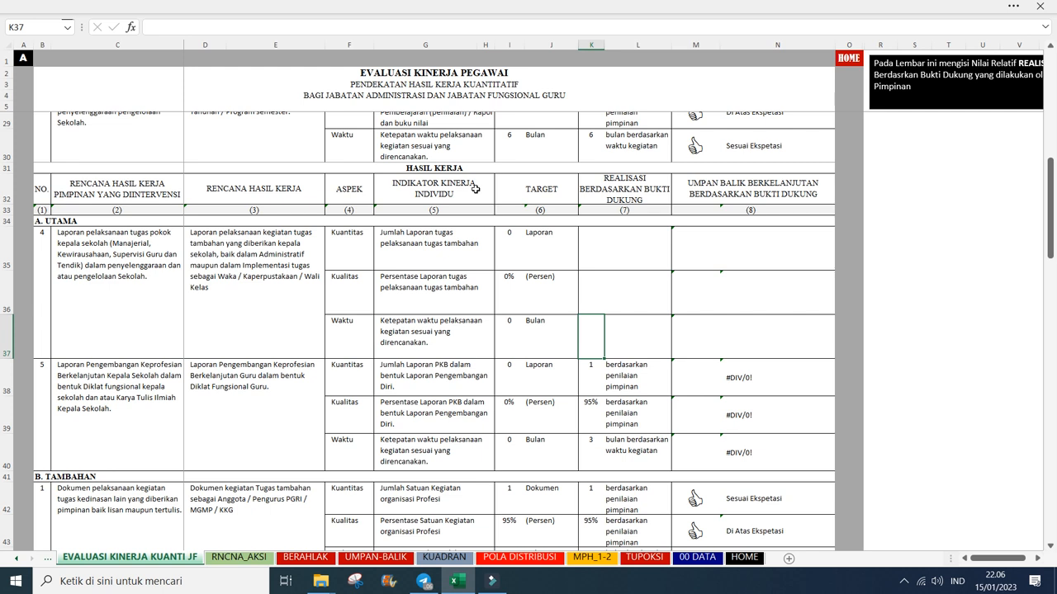
Step: Clear the Kuantitas, Kualitas and Waktu realisation values of work result 5 in K38 to K40
key(Down)
key(Delete)
key(Down)
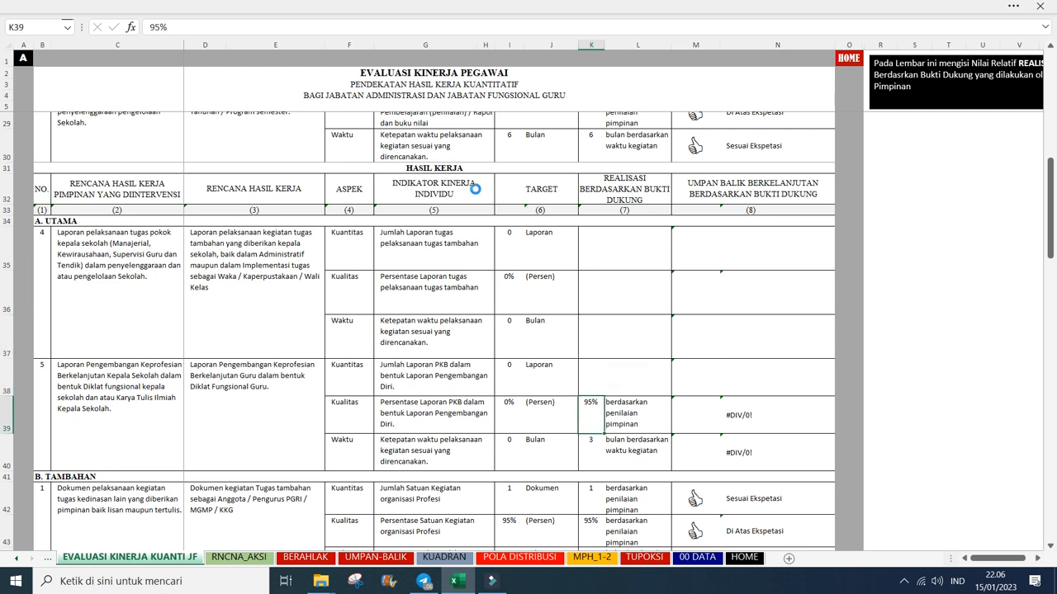
key(Delete)
key(Down)
key(Delete)
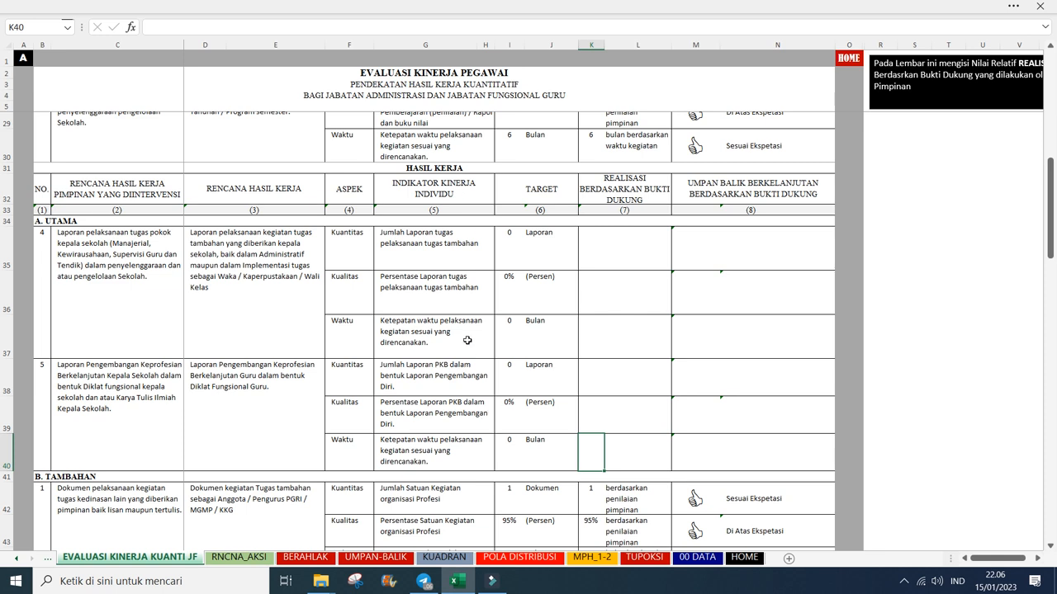
scroll(466, 340, down, 1)
click(701, 378)
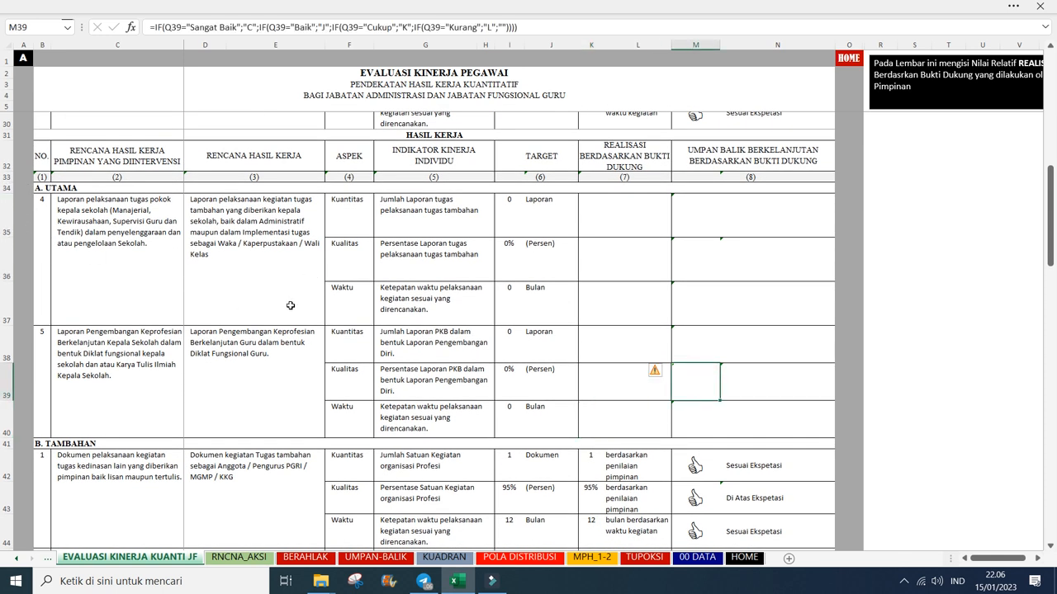
Step: Examine additional work result 1 under B. Tambahan, comparing its Kuantitas target in I42 with the realisation in K42
scroll(256, 309, down, 3)
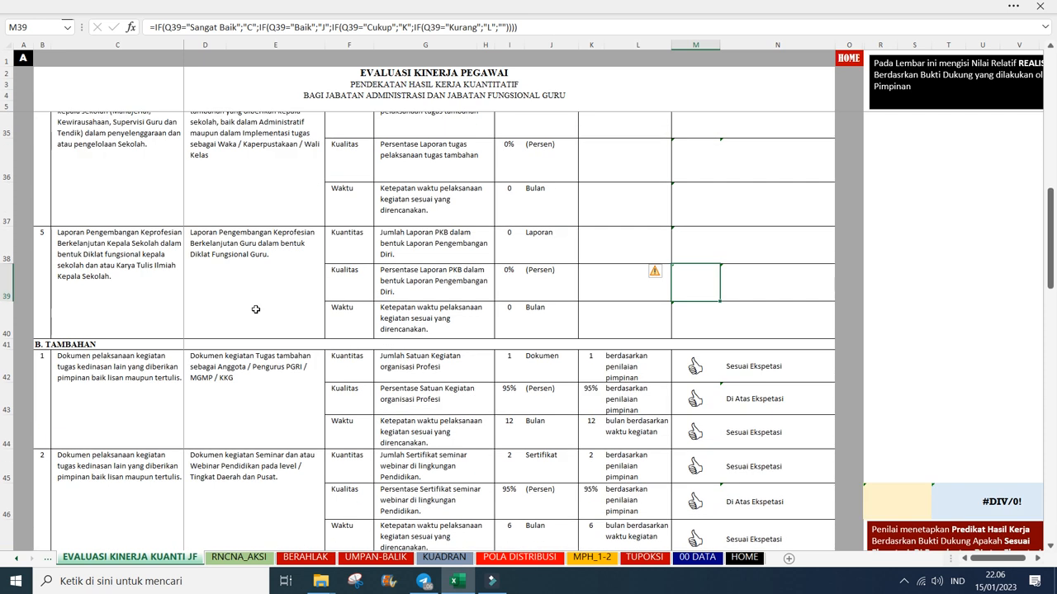
scroll(256, 308, down, 1)
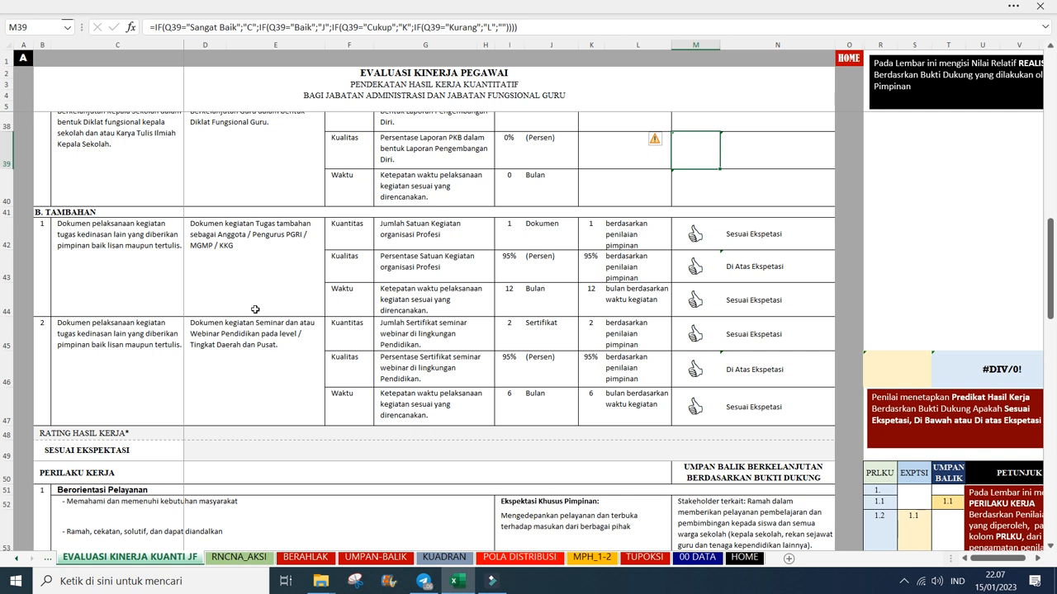
click(199, 248)
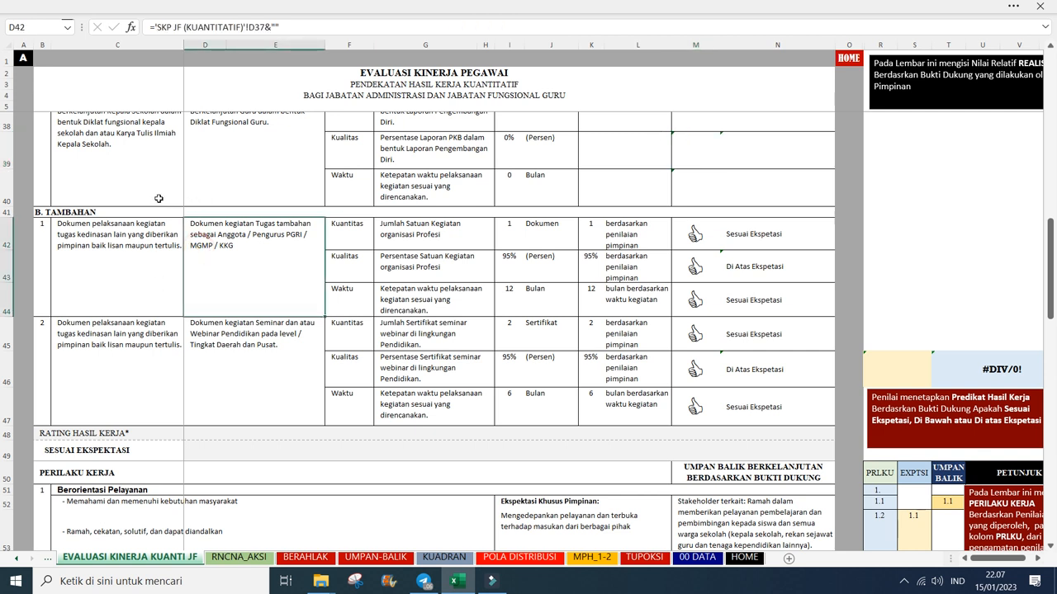
click(509, 230)
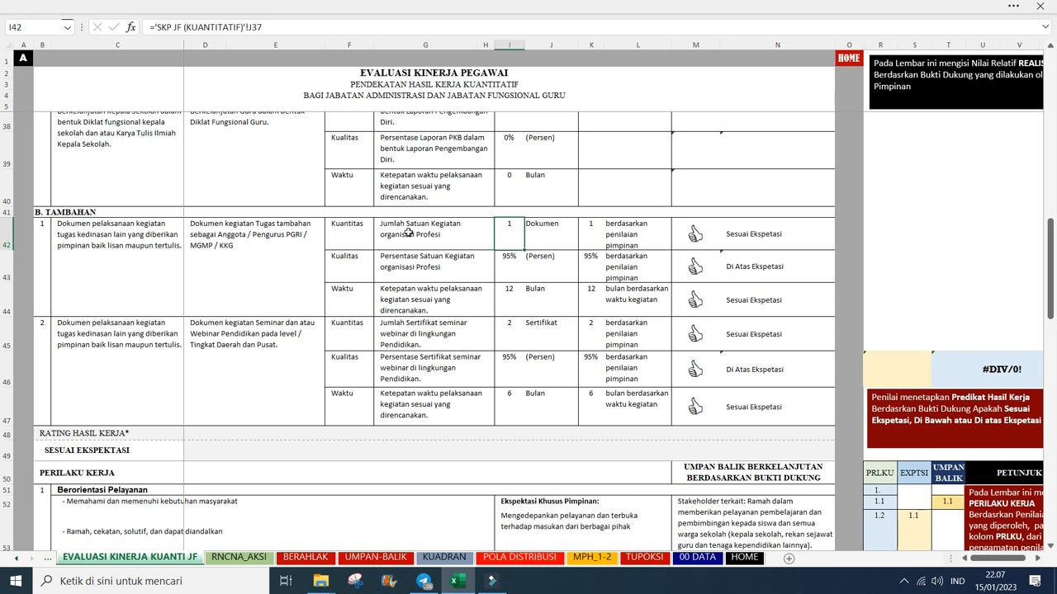
key(Right)
key(Right)
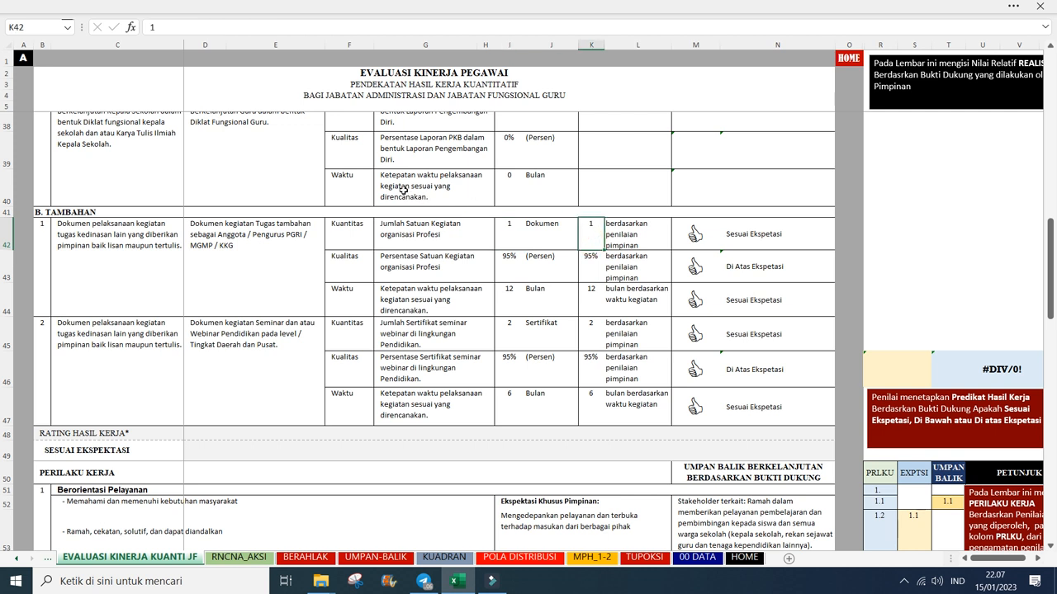
key(Left)
key(Left)
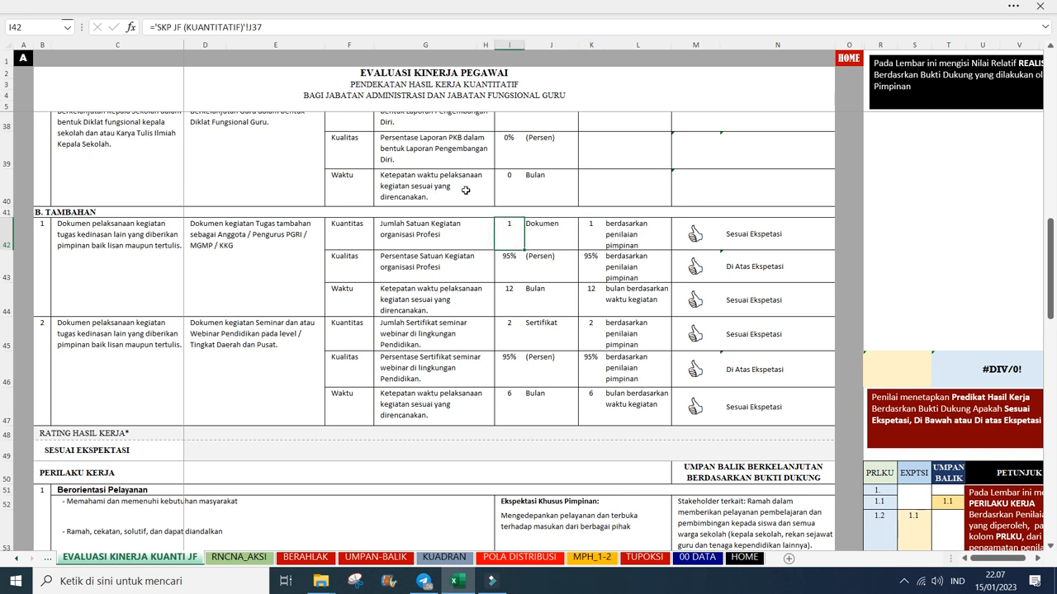
key(Right)
key(Right)
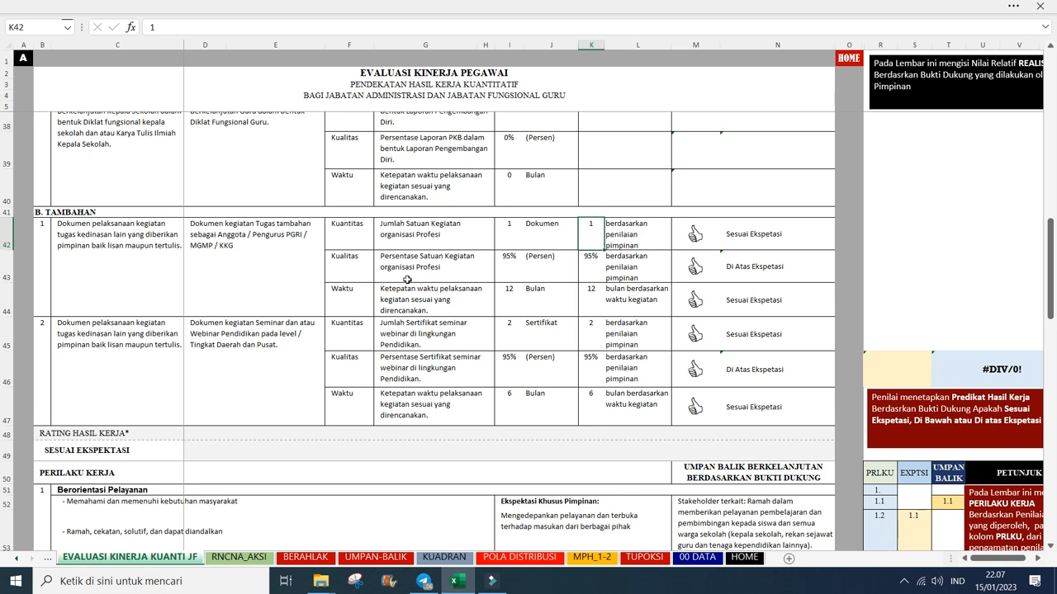
Step: Review the targets and realisations of additional work result 2 under B. Tambahan, checking the Kuantitas target in I45
scroll(407, 279, down, 1)
scroll(407, 279, down, 1)
scroll(408, 279, up, 1)
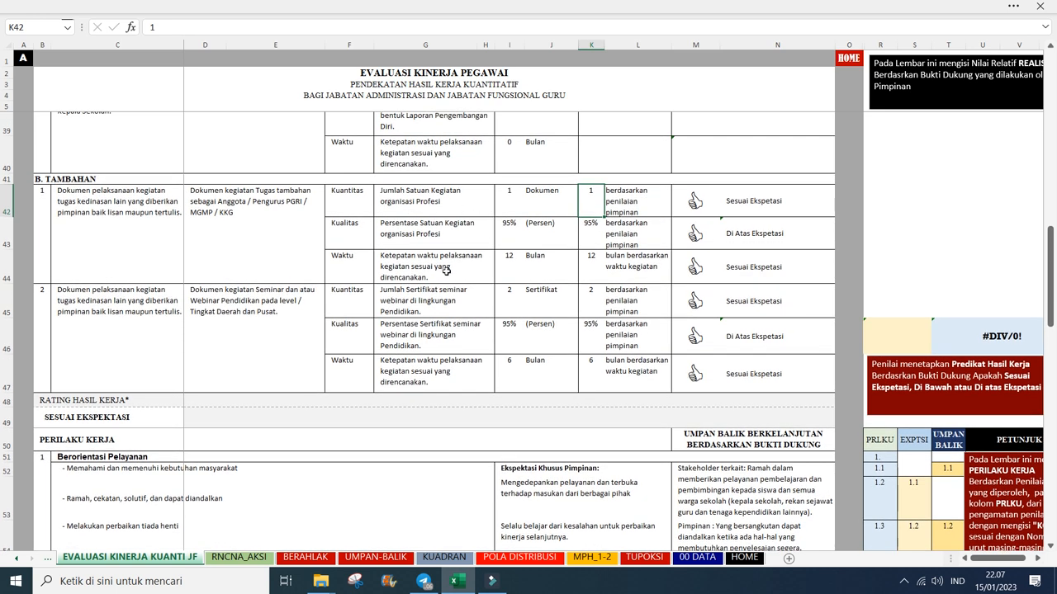
scroll(446, 271, down, 1)
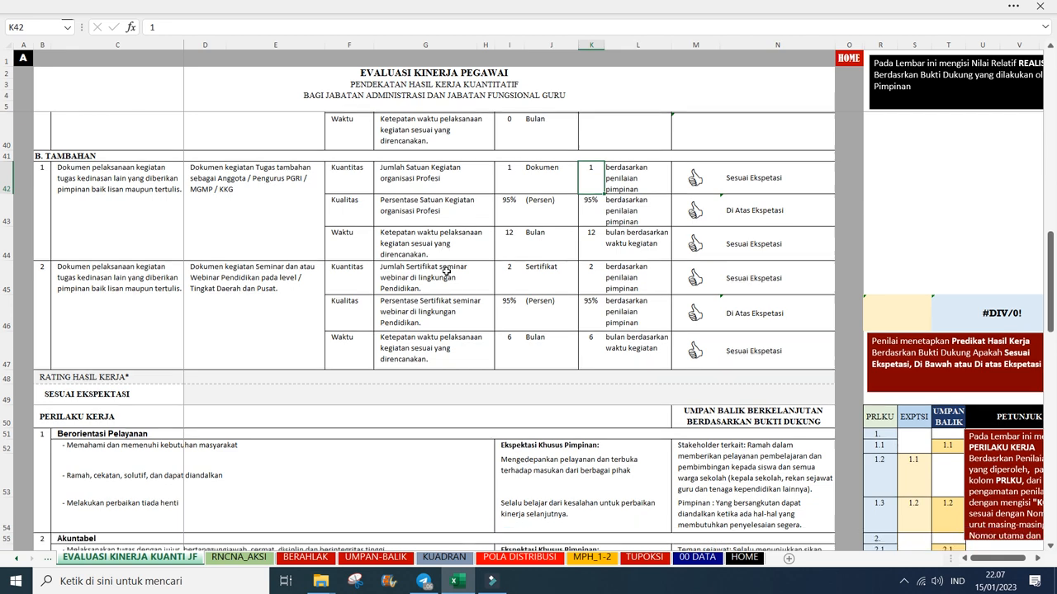
scroll(446, 270, down, 1)
scroll(446, 271, up, 1)
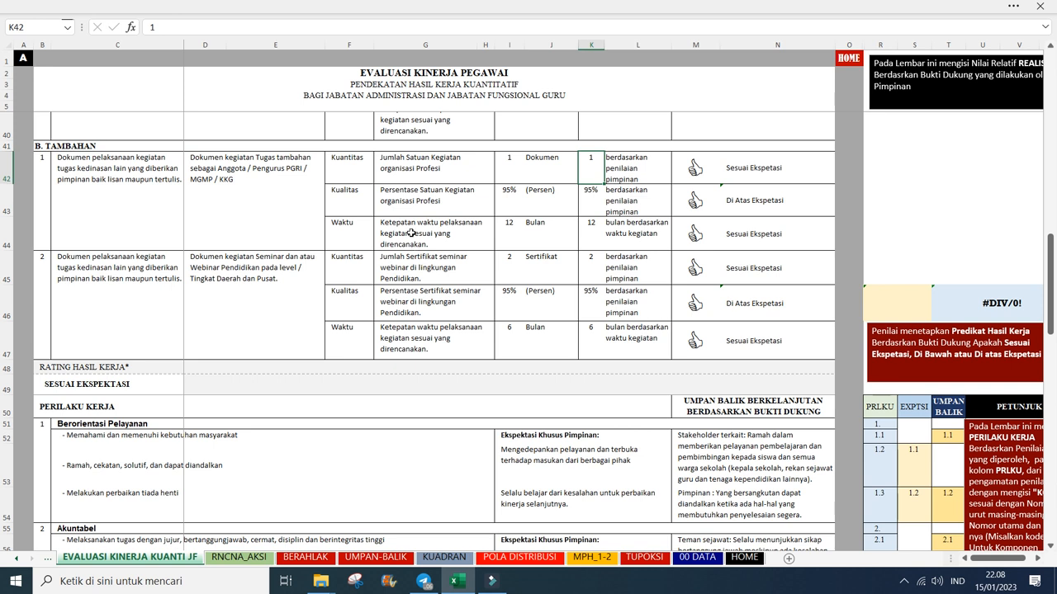
click(508, 260)
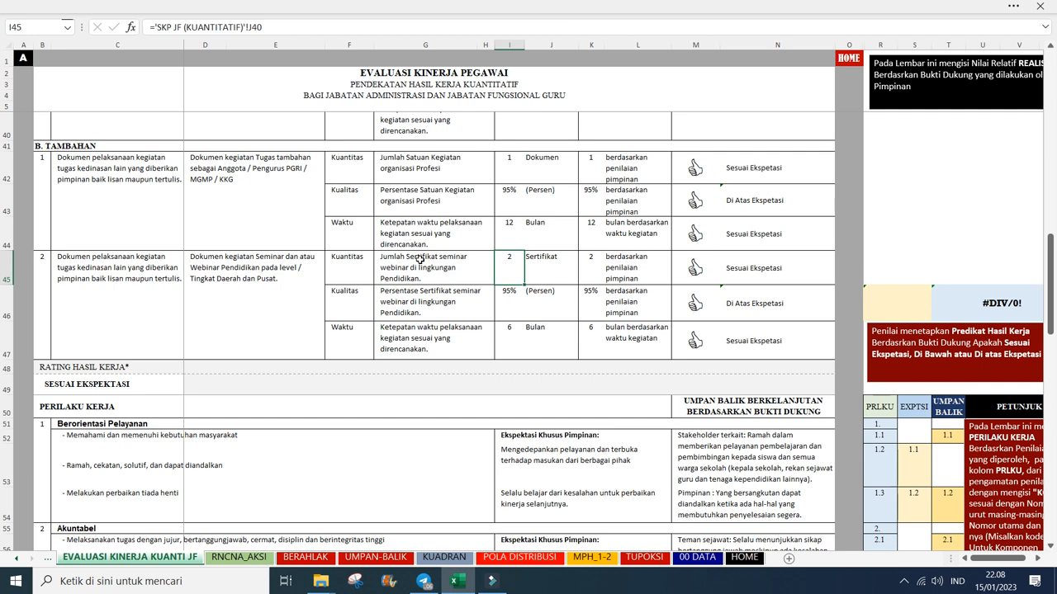
Step: Look over the Perilaku Kerja section with its Umpan Balik feedback, and read the Petunjuk guide for the PRLKU, EXPTSI and Umpan Balik codes
scroll(419, 260, down, 3)
scroll(421, 260, down, 1)
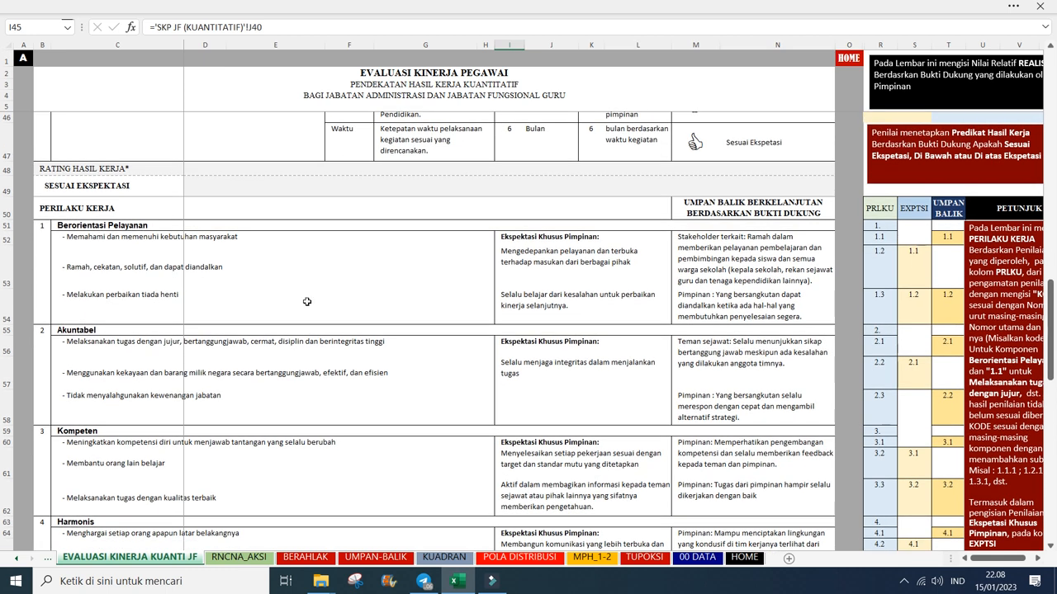
scroll(232, 309, up, 1)
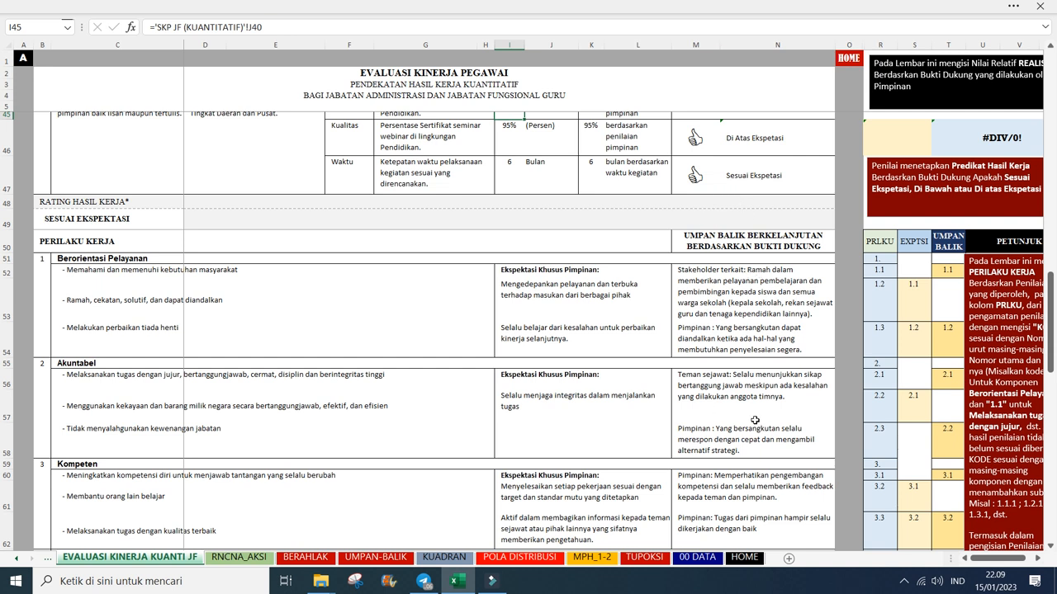
scroll(755, 420, down, 1)
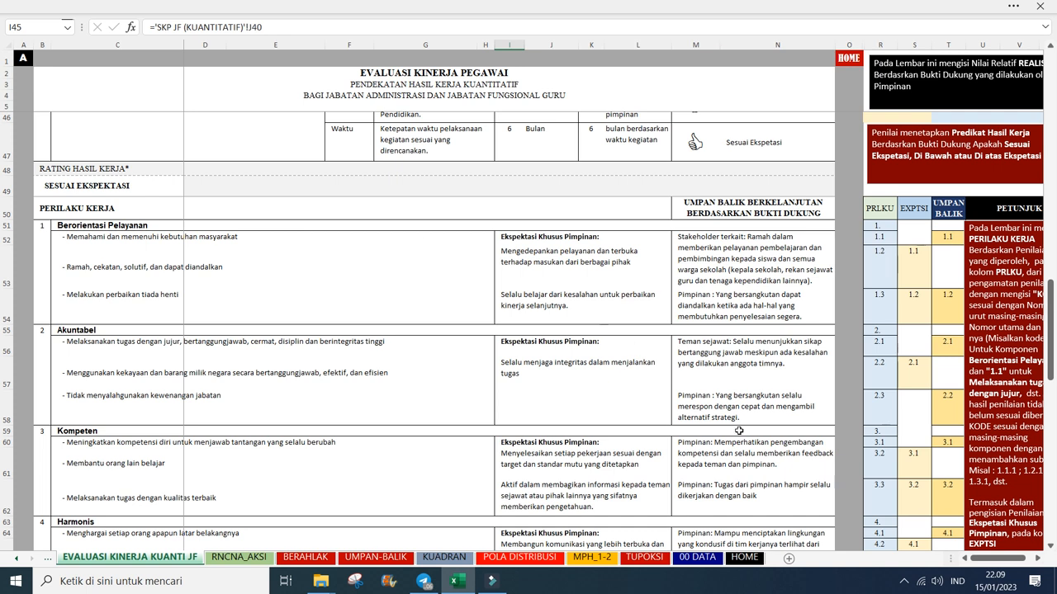
scroll(786, 450, right, 2)
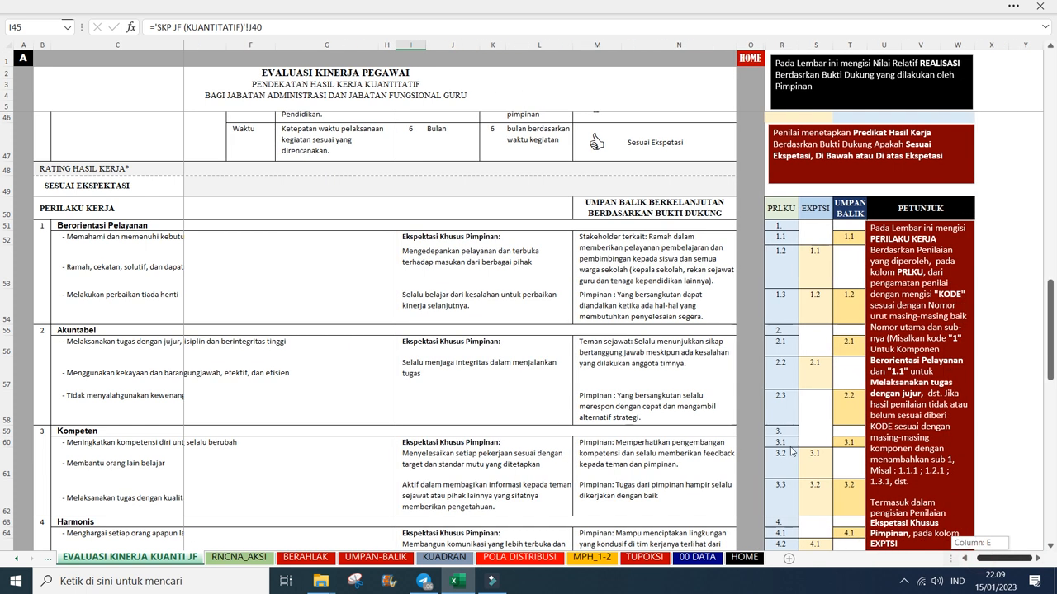
scroll(669, 242, down, 1)
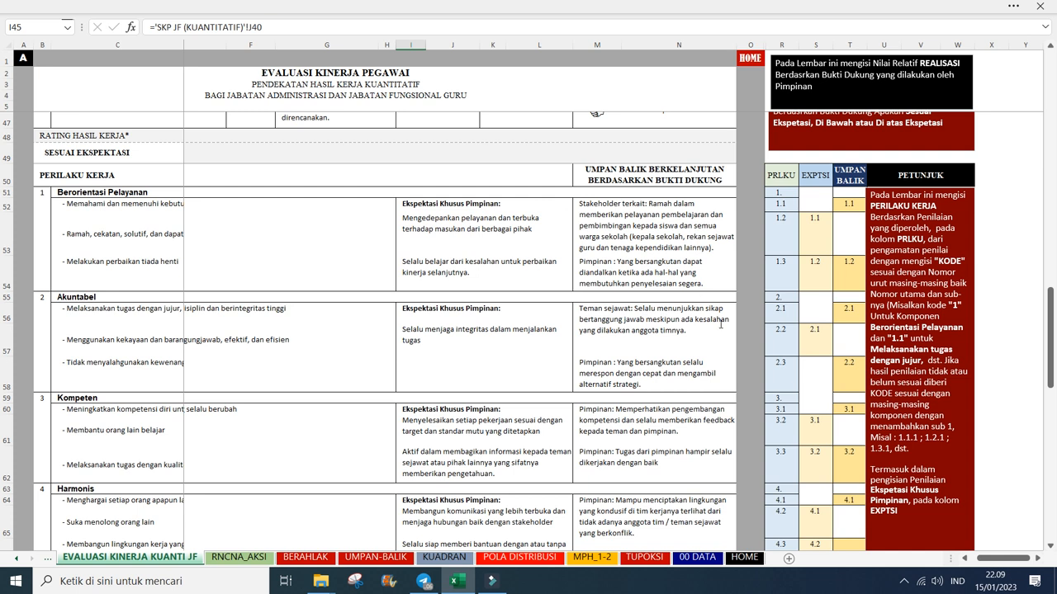
scroll(381, 340, down, 1)
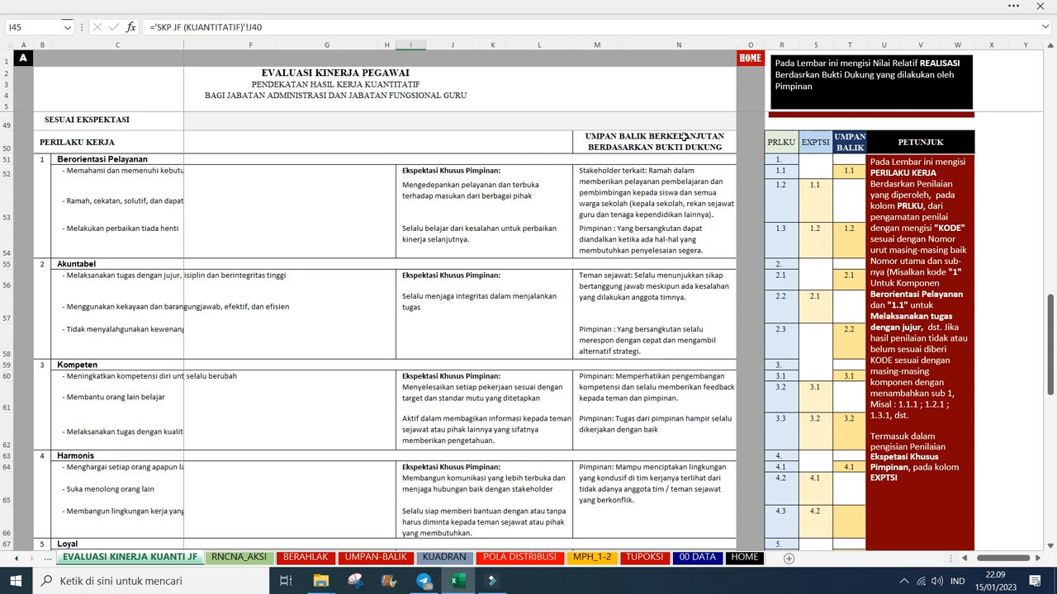
Step: Read through the Perilaku Kerja aspects from Berorientasi Pelayanan to Kolaboratif, including their Ekspektasi Khusus Pimpinan and Umpan Balik entries
scroll(673, 390, down, 1)
scroll(673, 389, up, 1)
scroll(673, 390, down, 2)
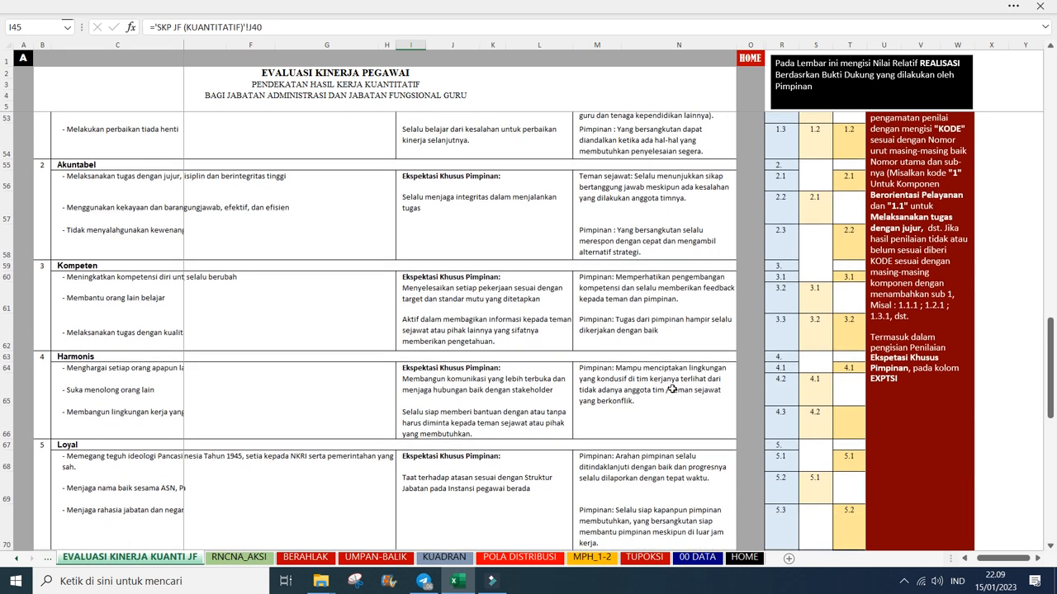
scroll(673, 390, down, 1)
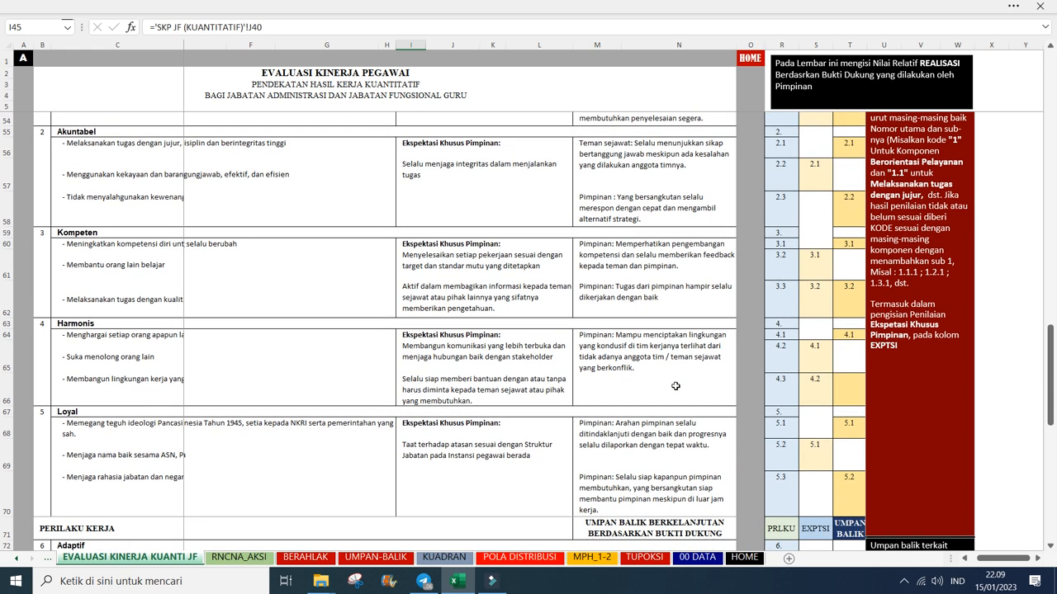
scroll(563, 274, up, 3)
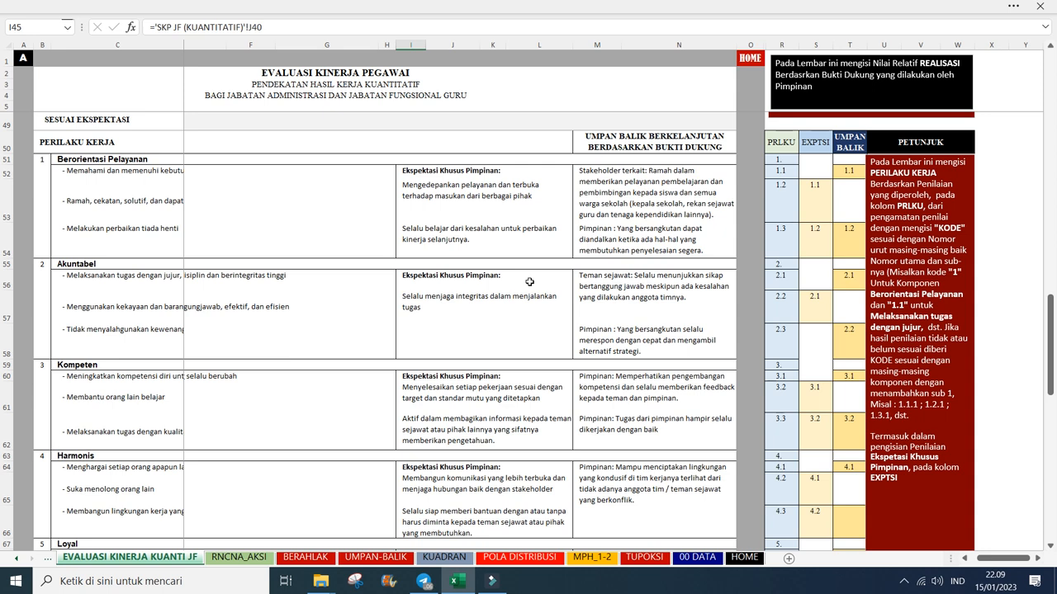
scroll(462, 332, down, 6)
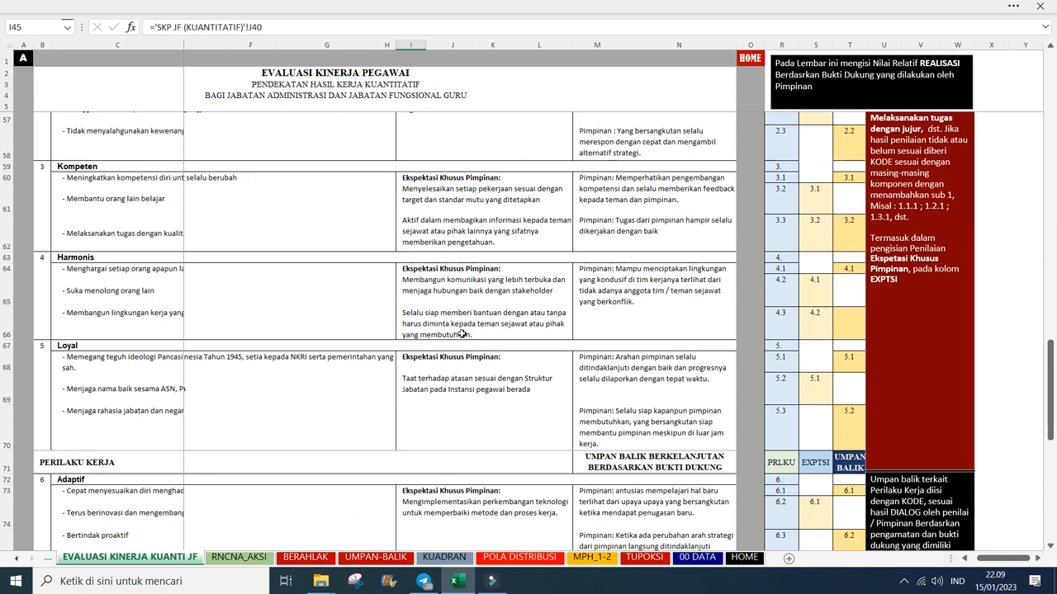
scroll(461, 334, down, 1)
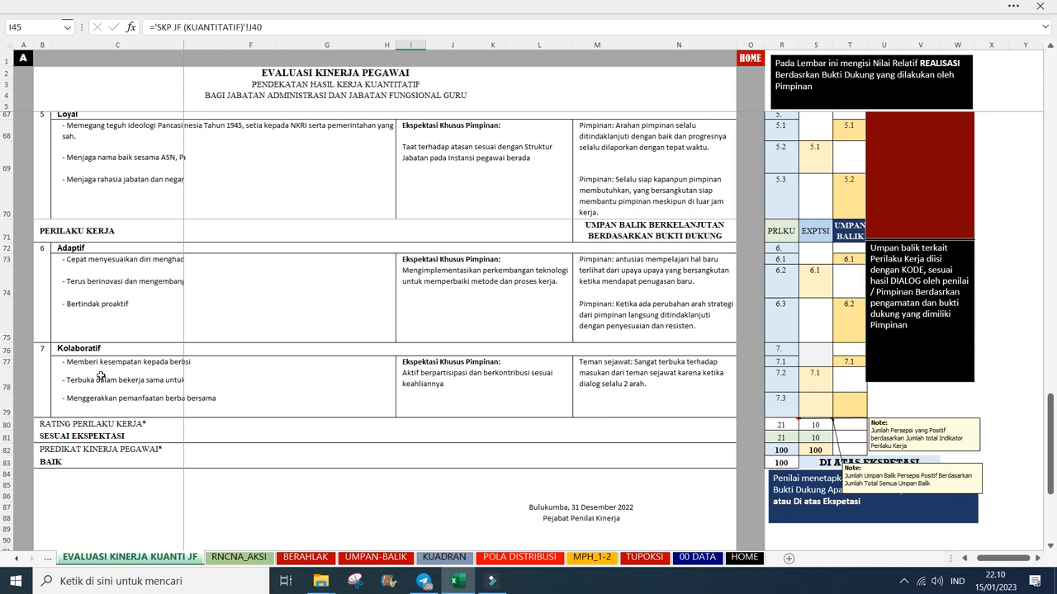
Step: Check the Rating Hasil Kerja entry in row 49, below the additional work results of B. Tambahan
scroll(100, 375, up, 9)
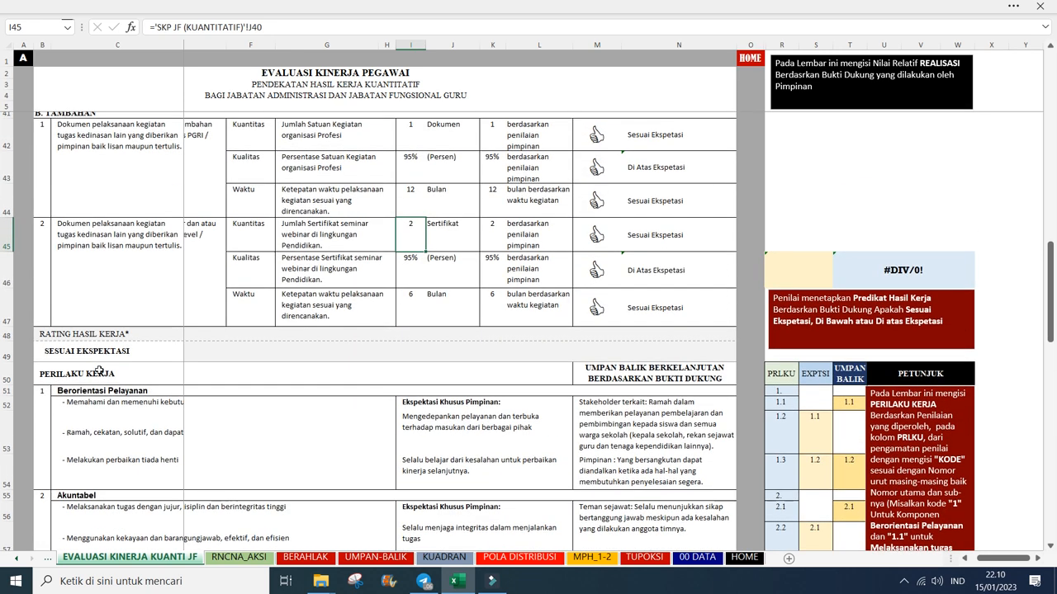
scroll(99, 370, up, 1)
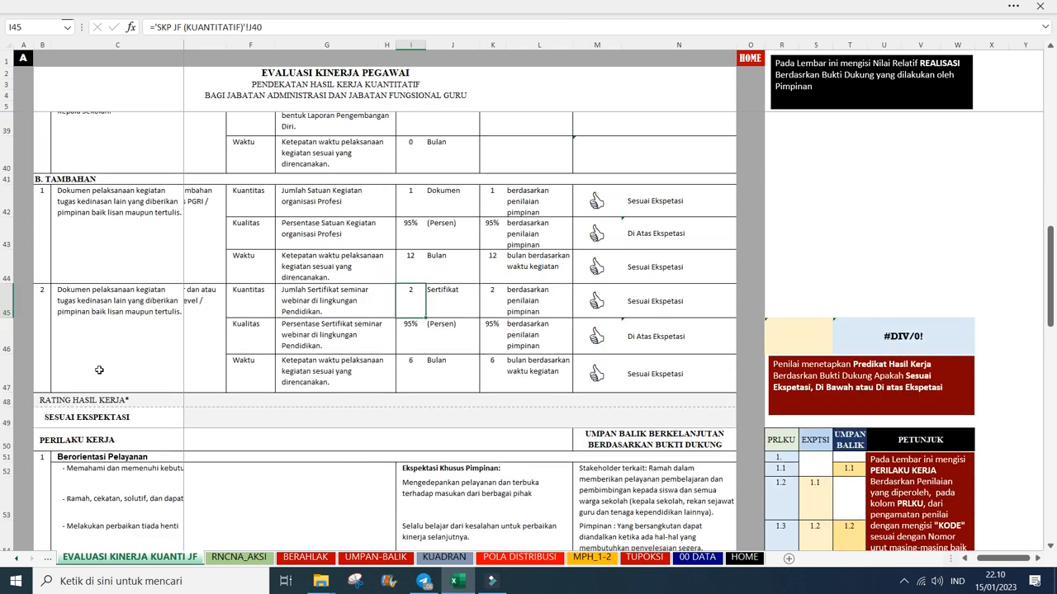
scroll(99, 370, up, 1)
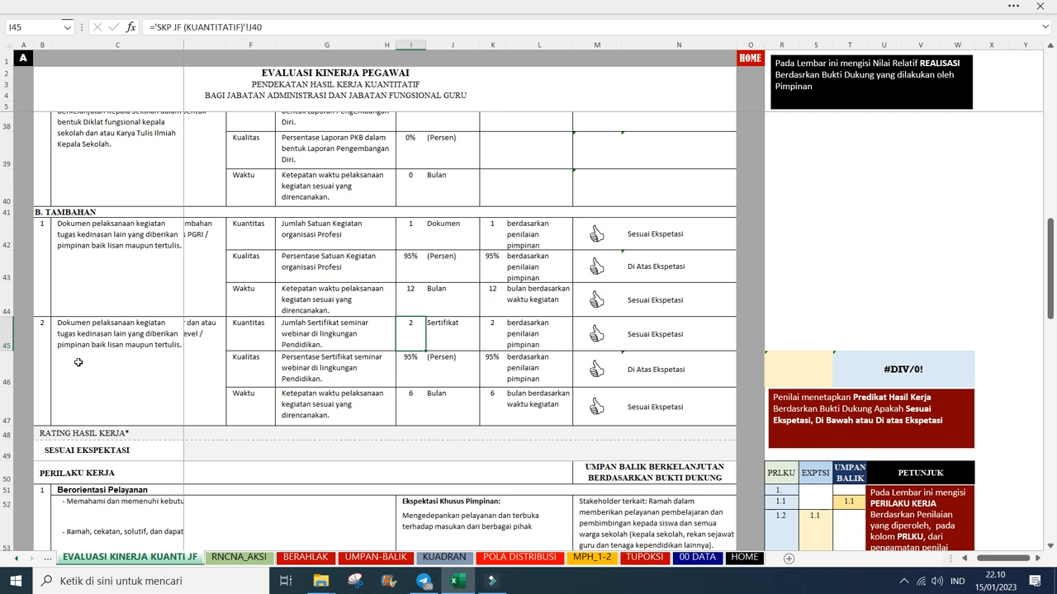
scroll(78, 361, down, 1)
click(98, 417)
key(Right)
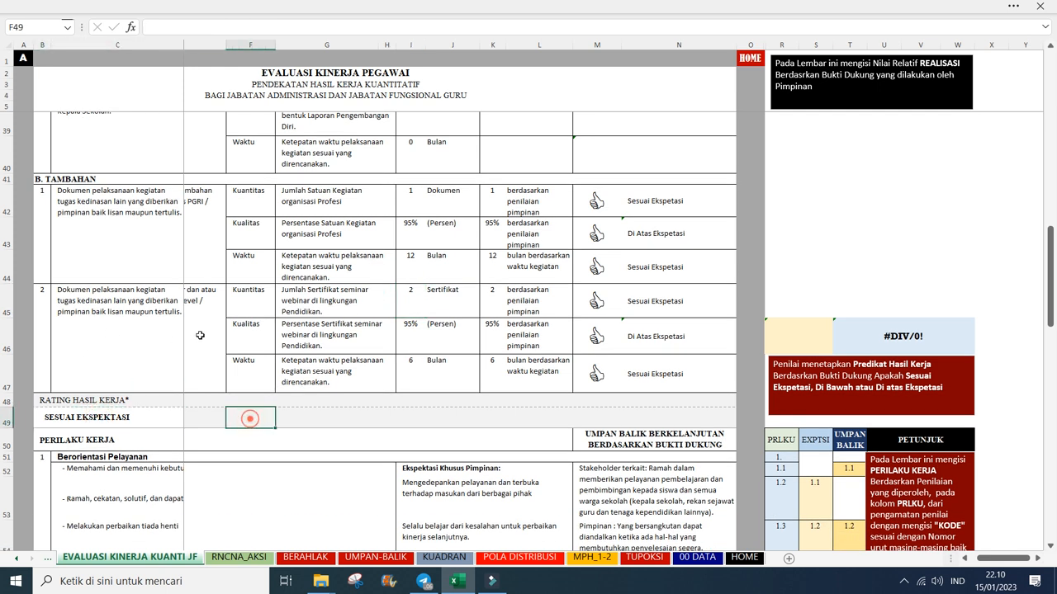
Step: Check the Capaian Kinerja Organisasi entry in B16 and the formula behind it
scroll(161, 323, up, 6)
scroll(158, 323, up, 9)
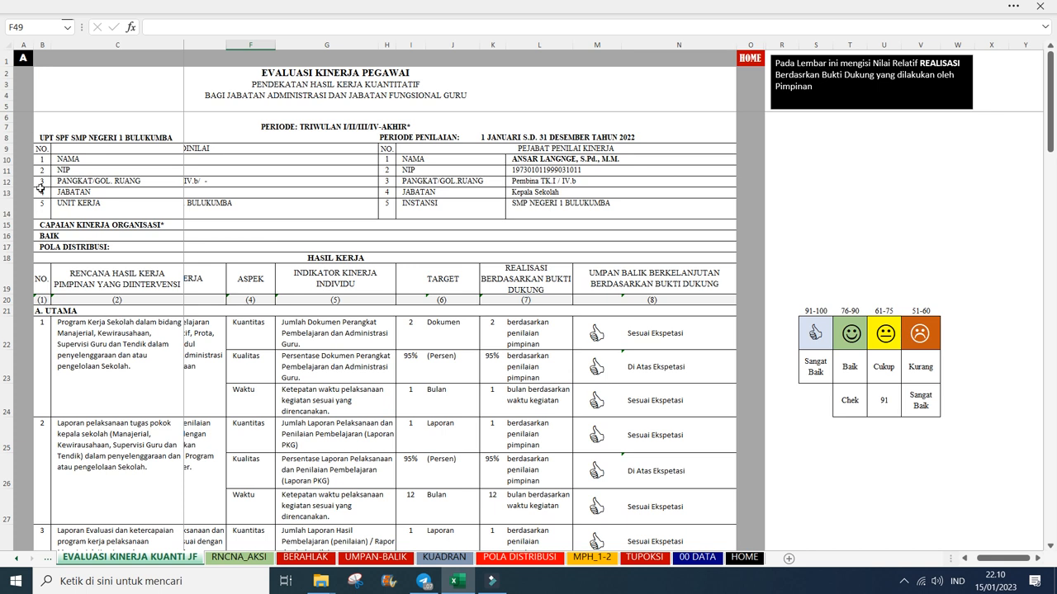
click(50, 235)
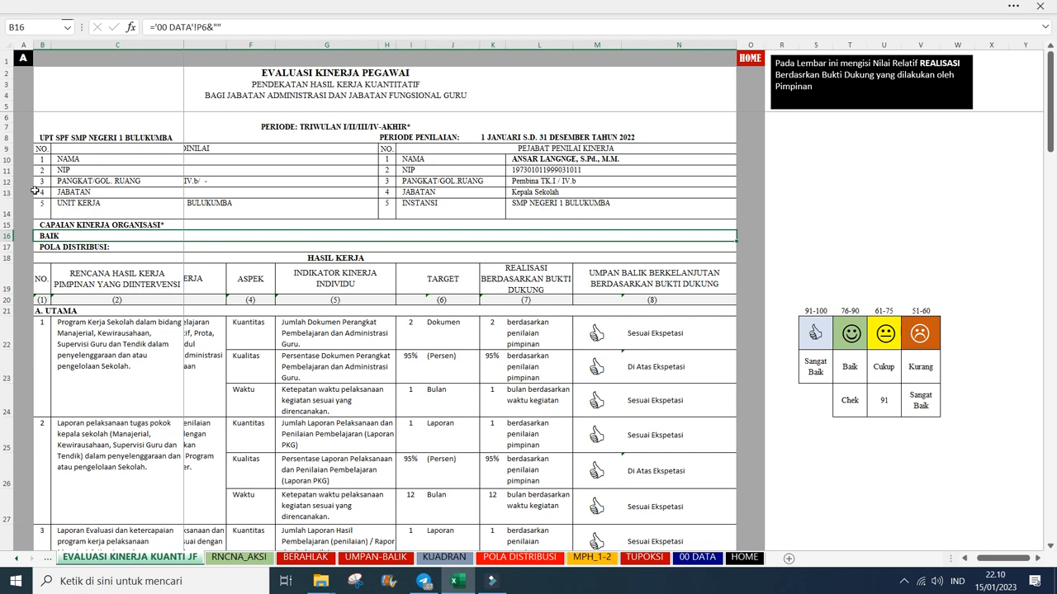
Step: Check the Rating Perilaku Kerja entry in B81 and the Predikat Kinerja Pegawai entry in B83
scroll(106, 388, down, 6)
scroll(106, 388, down, 6)
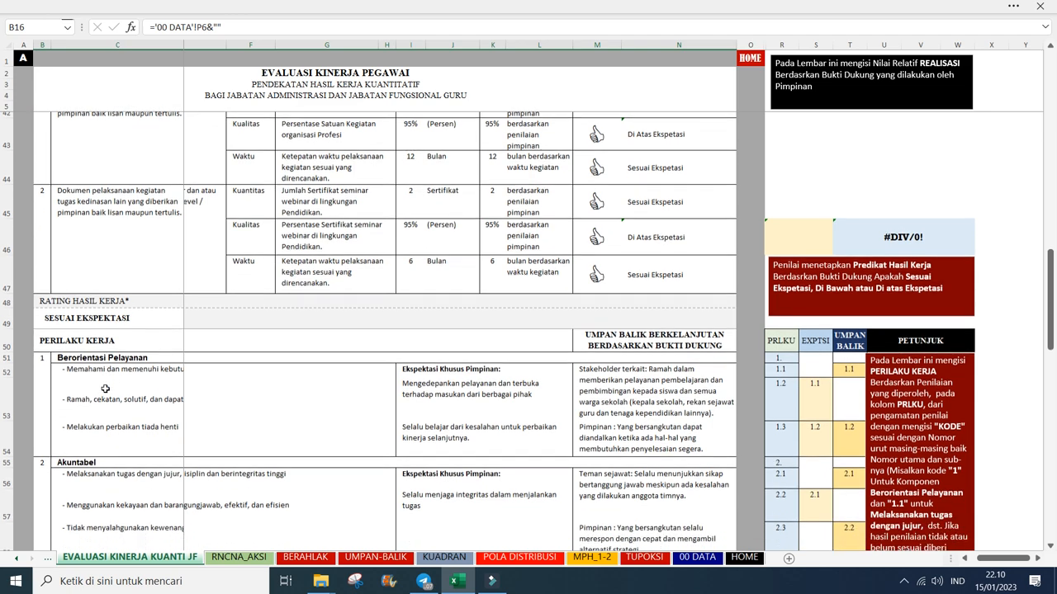
scroll(105, 388, down, 5)
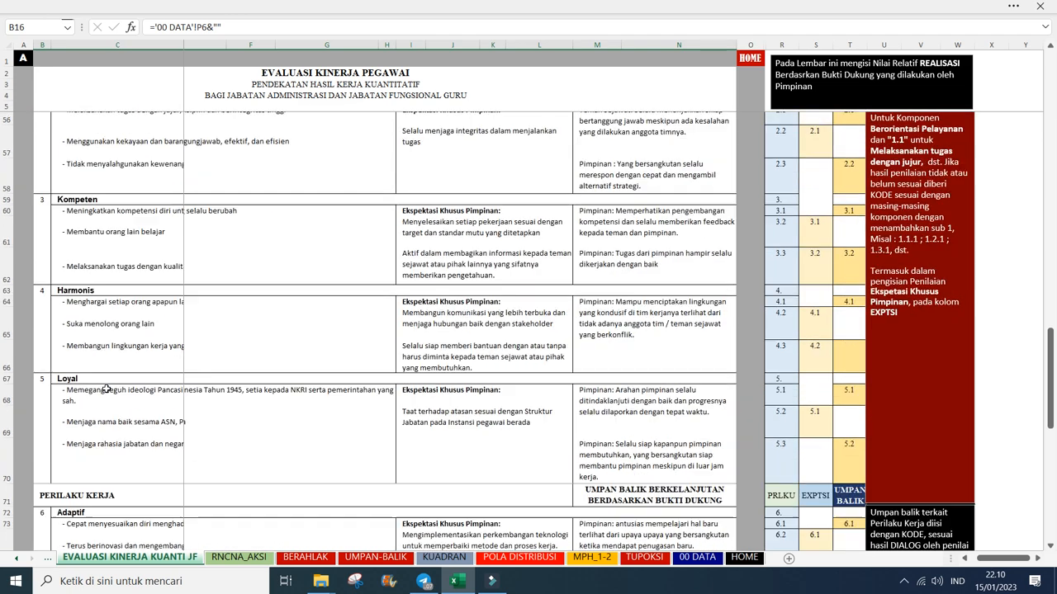
scroll(106, 388, down, 5)
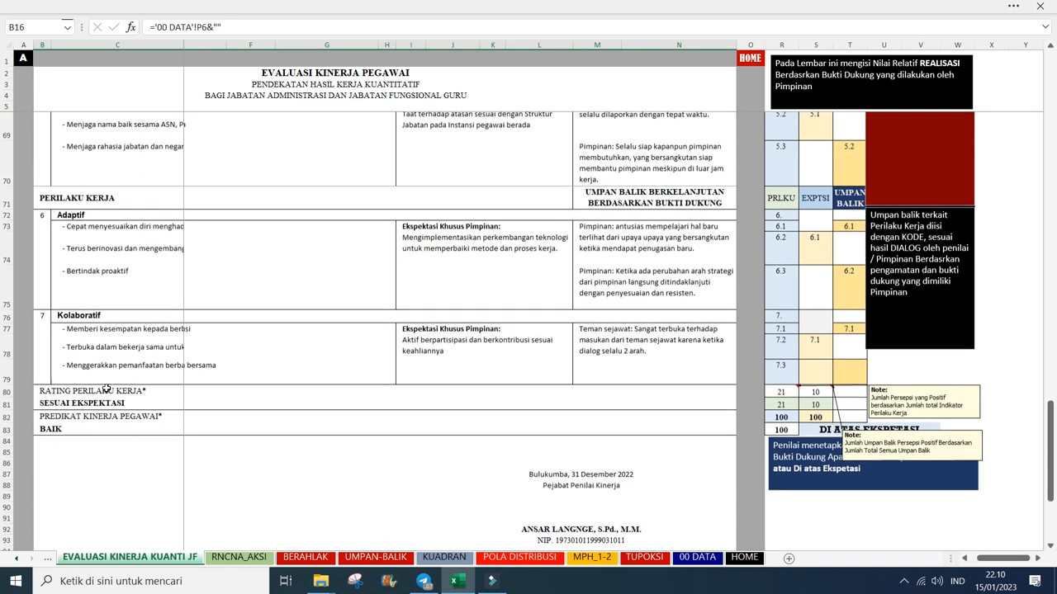
click(48, 403)
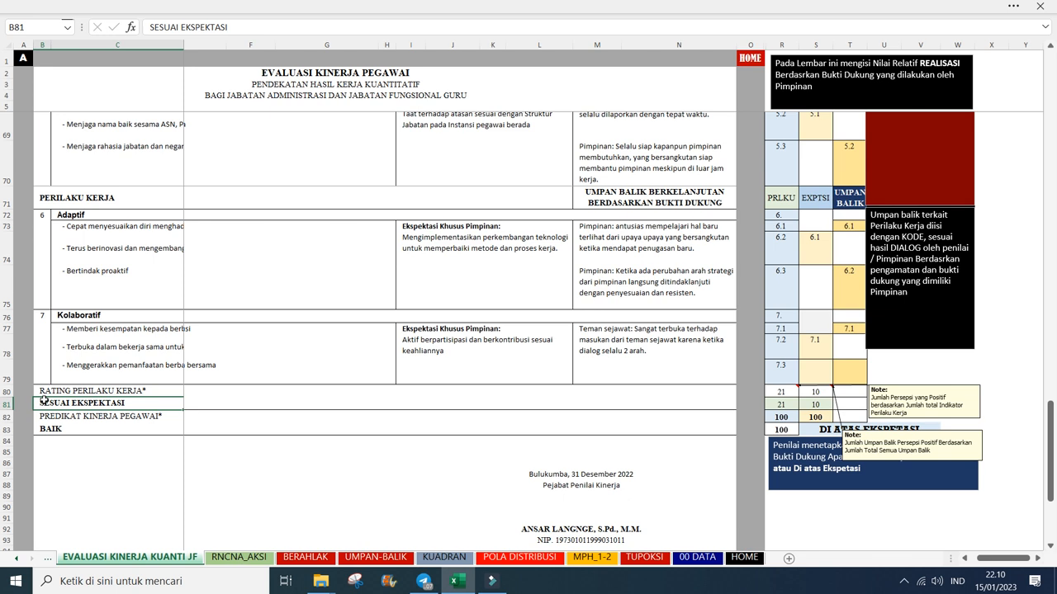
click(48, 428)
click(103, 501)
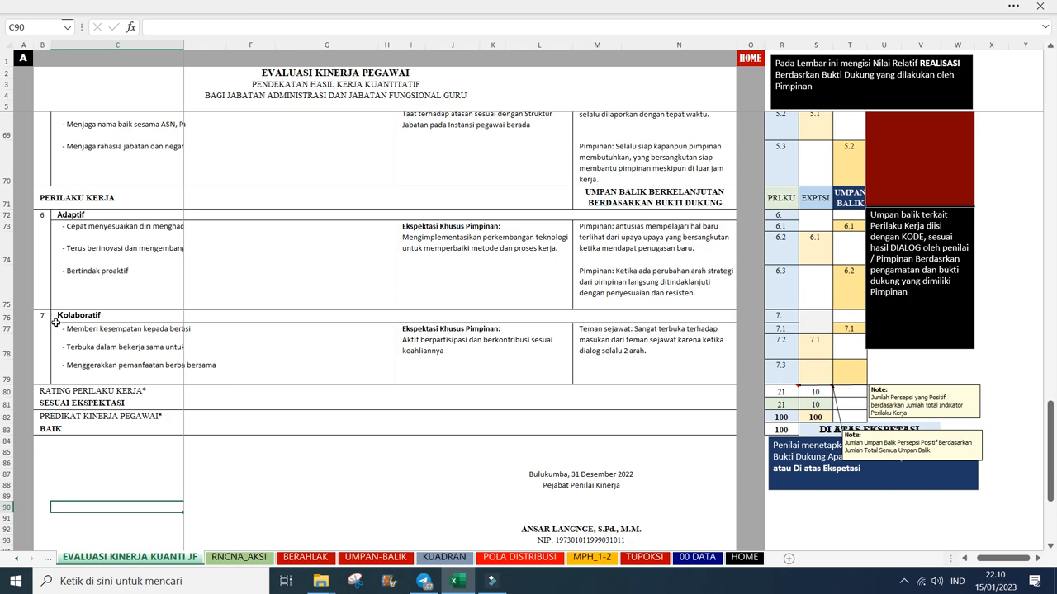
click(70, 403)
Step: Look back over the Hasil Kerja results, and examine the Predikat Kinerja Pegawai formula in B83 alongside B81
scroll(58, 346, up, 4)
scroll(58, 346, up, 10)
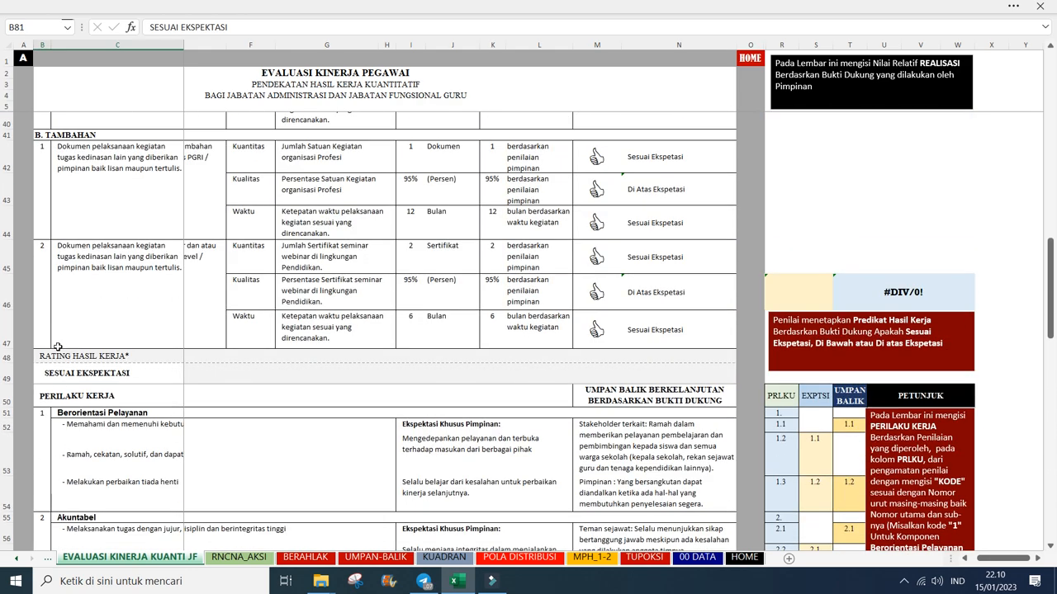
scroll(58, 347, up, 5)
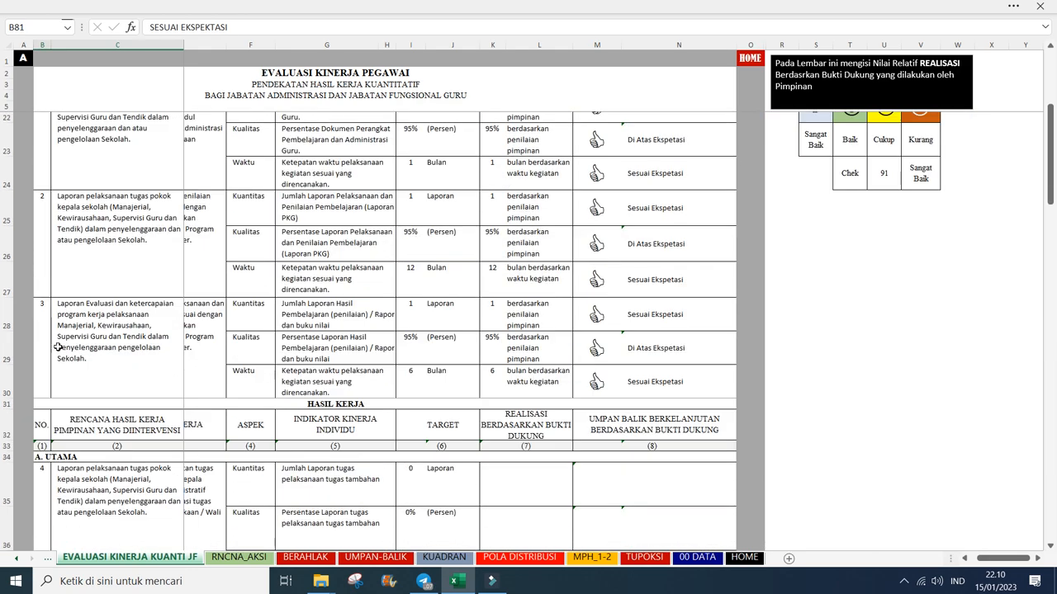
scroll(58, 347, down, 6)
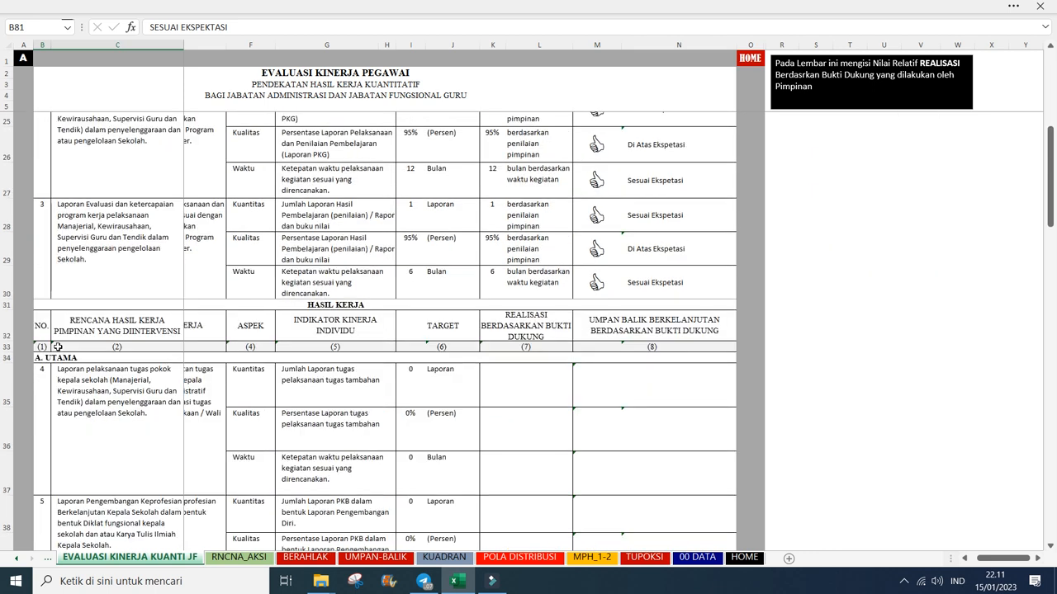
scroll(58, 347, down, 3)
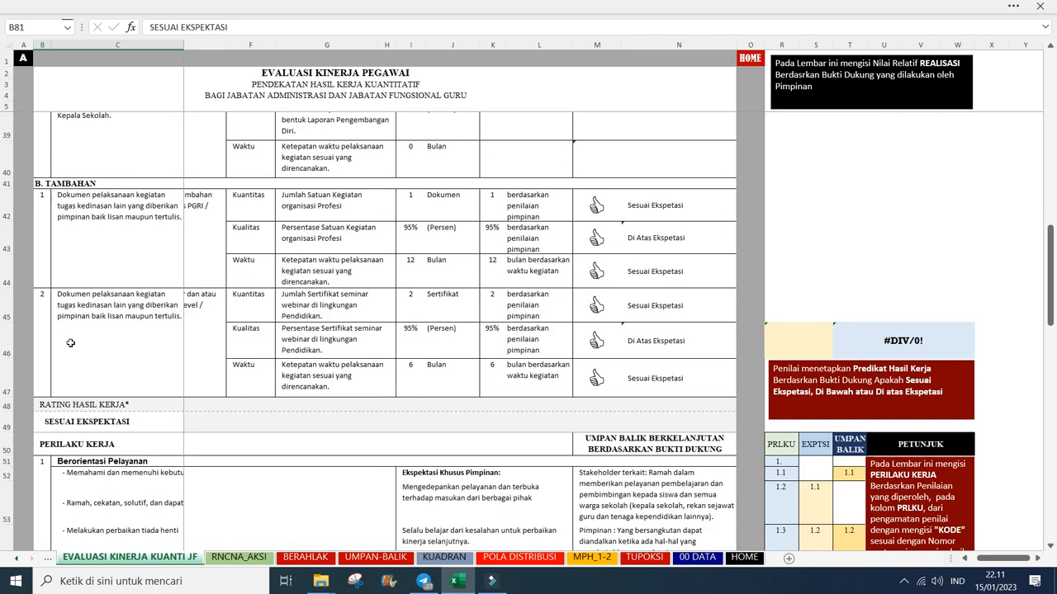
scroll(87, 373, down, 10)
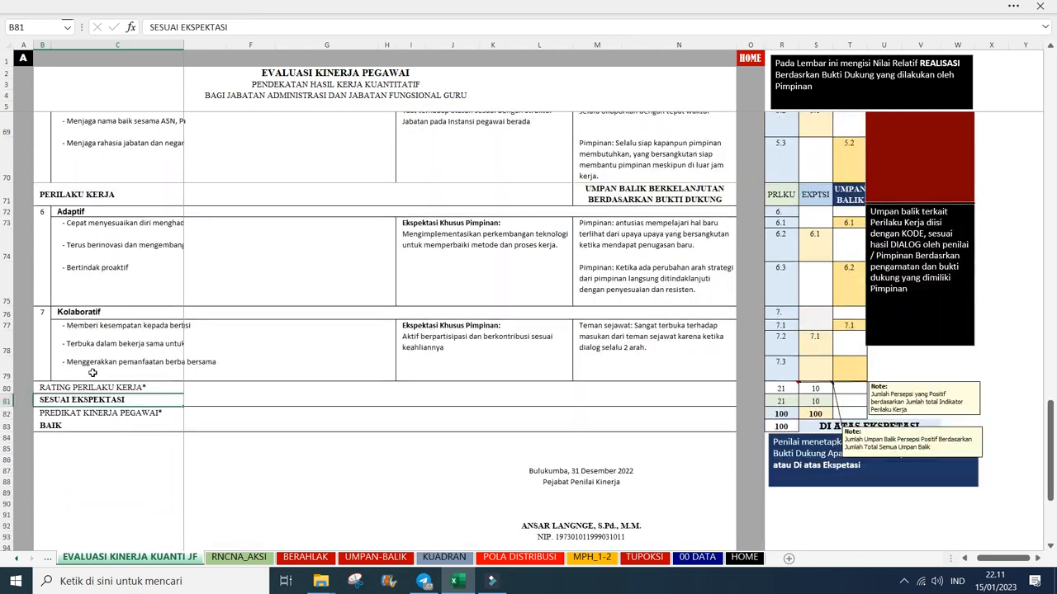
key(Down)
key(Down)
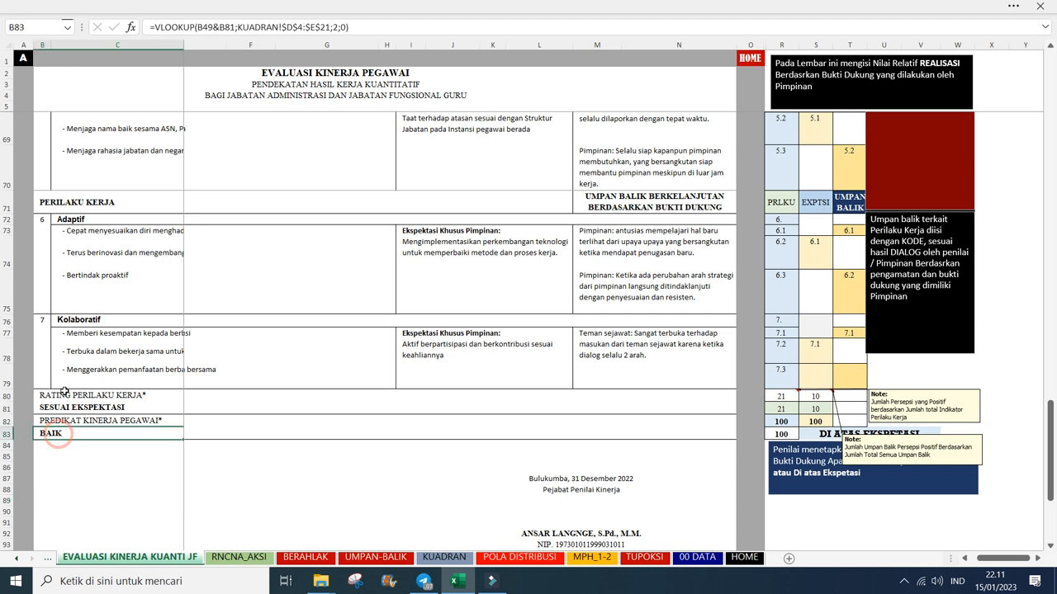
key(Up)
key(Up)
Step: Review the Hasil Kerja table again, from the main work results under A. Utama to the additional ones under B. Tambahan
scroll(80, 326, up, 12)
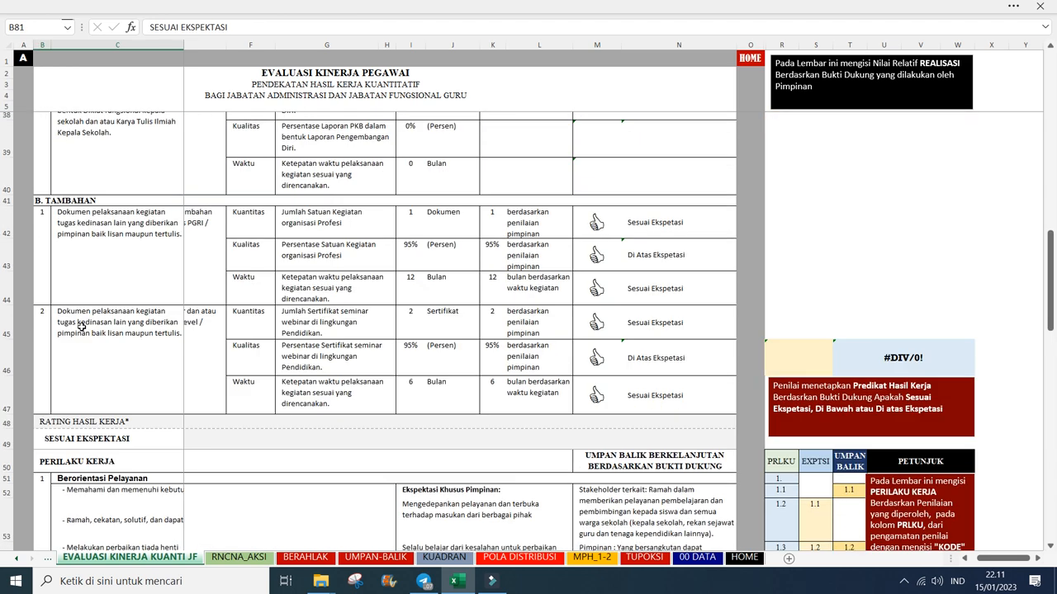
scroll(80, 327, up, 2)
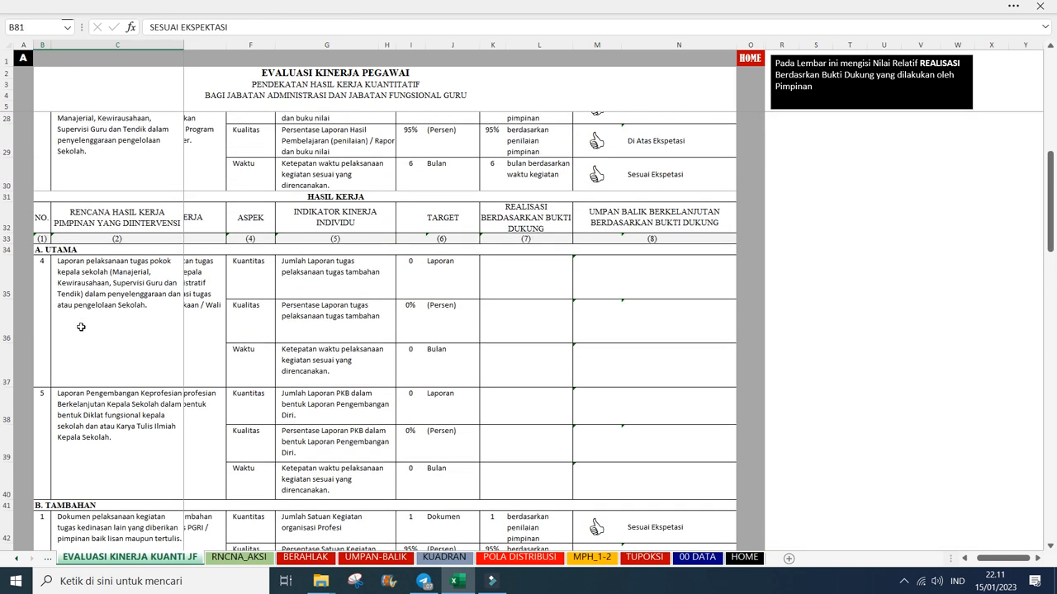
scroll(81, 327, up, 2)
scroll(81, 326, up, 6)
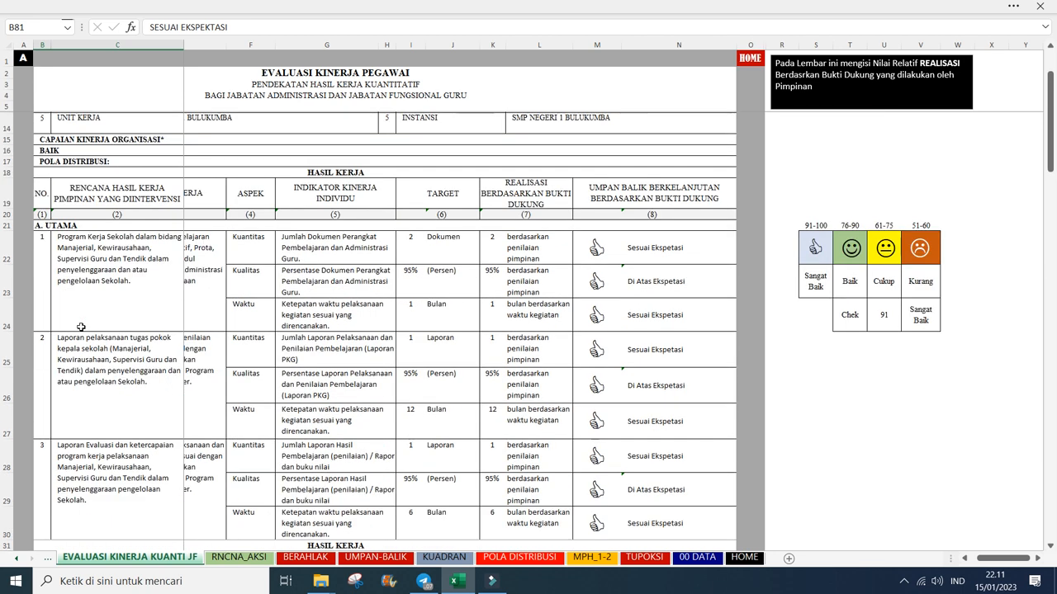
scroll(81, 327, down, 7)
scroll(81, 327, down, 3)
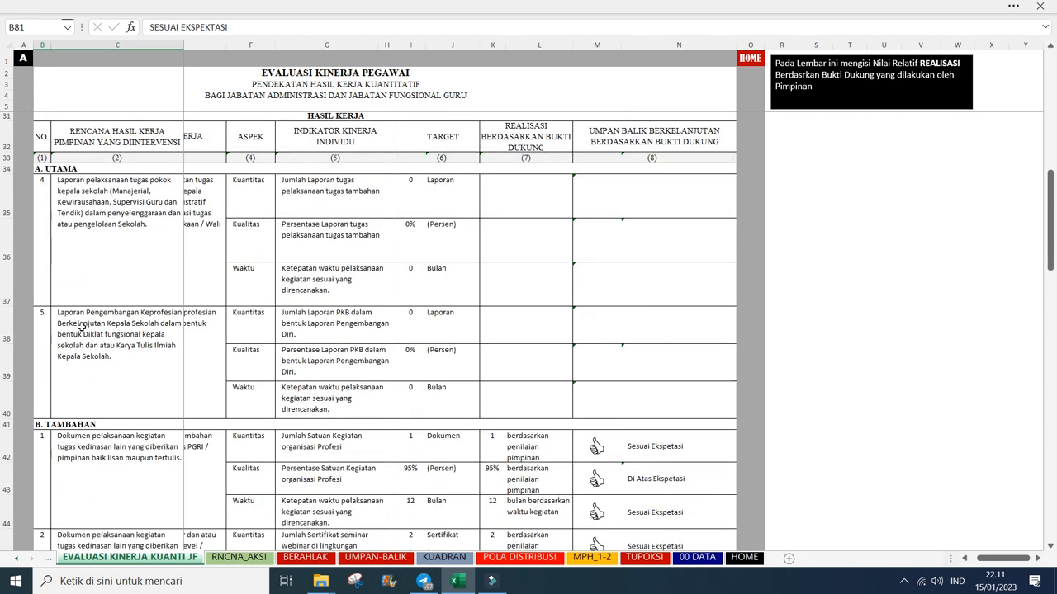
scroll(81, 327, down, 3)
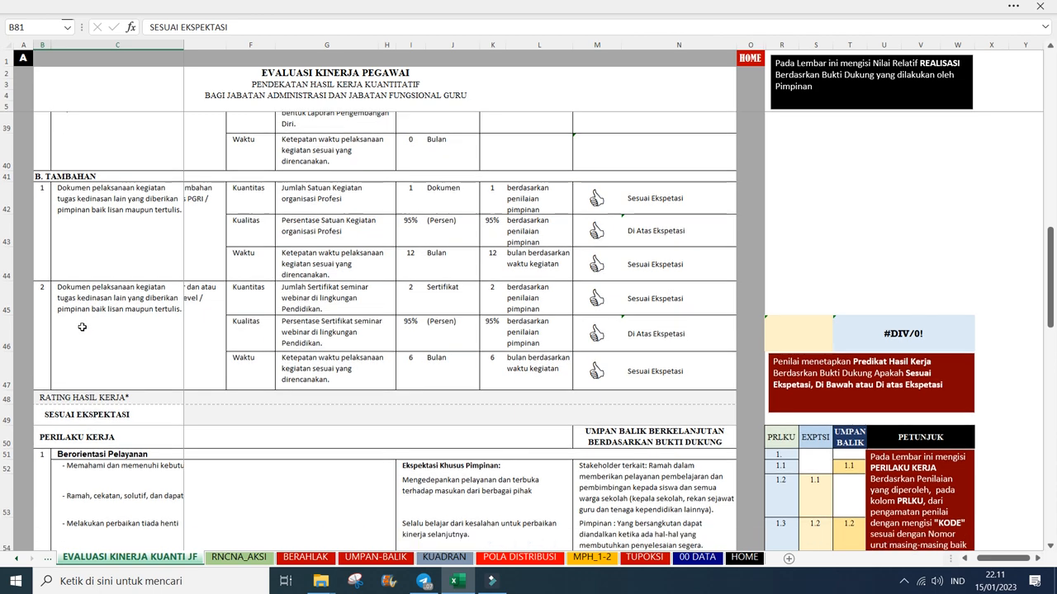
Step: Compare the Rating Hasil Kerja entry in B49 with the Predikat Kinerja Pegawai formula in B83 that refers to it
click(108, 401)
scroll(85, 321, down, 10)
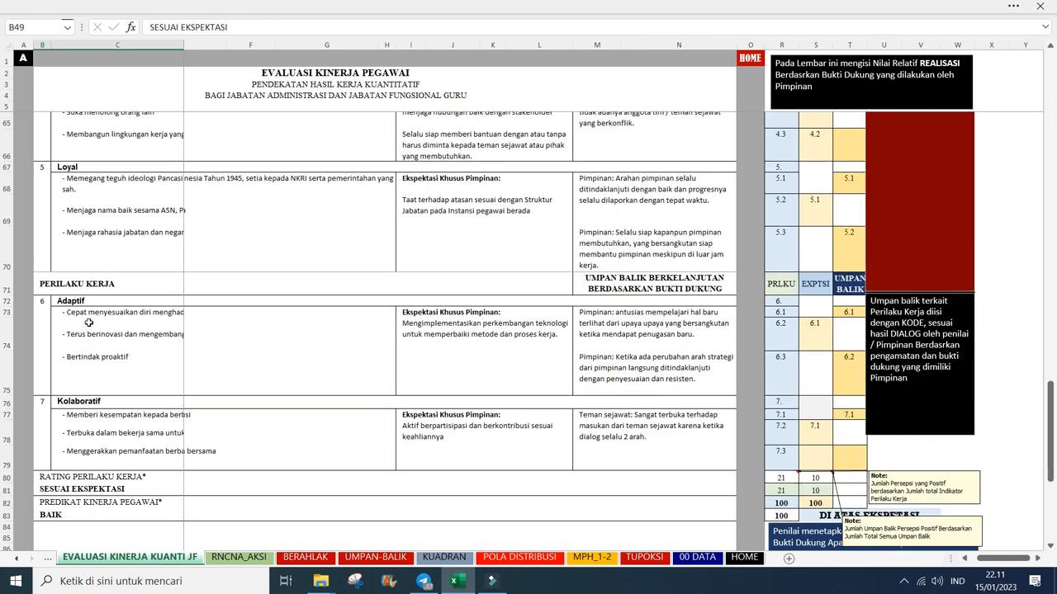
click(44, 447)
click(54, 494)
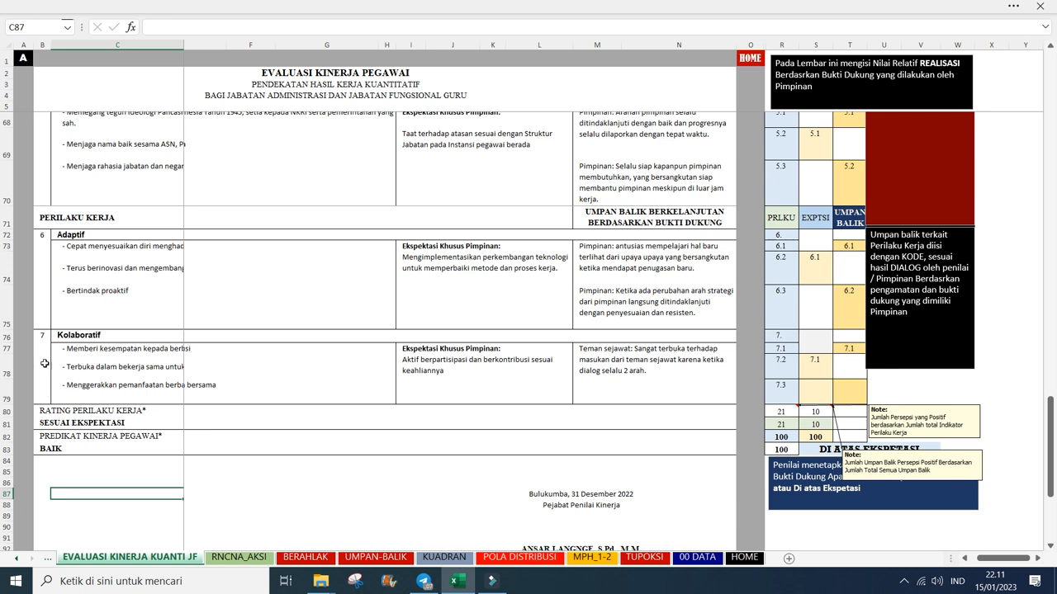
click(58, 450)
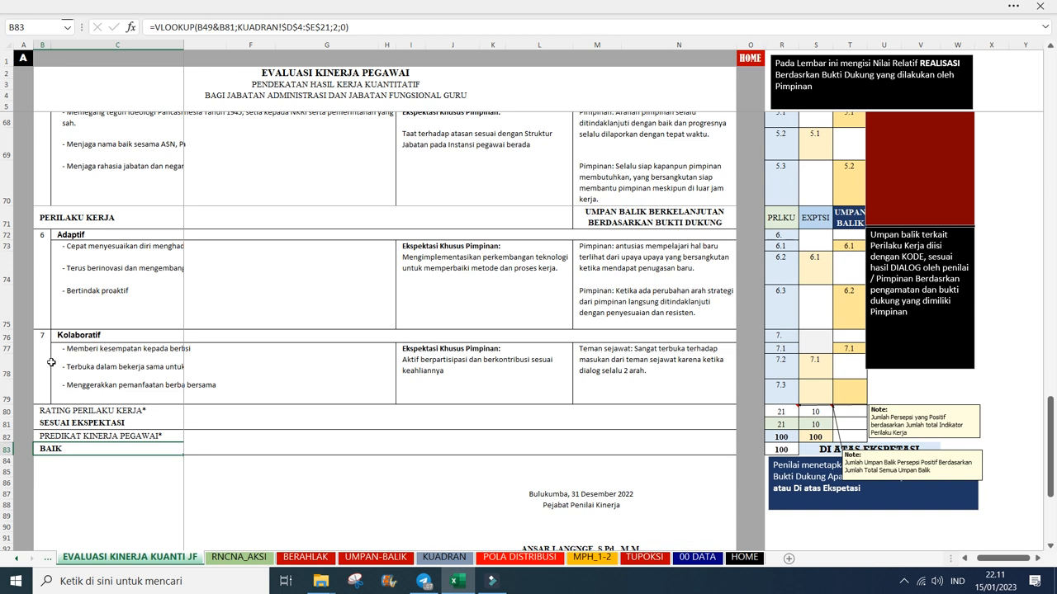
click(93, 494)
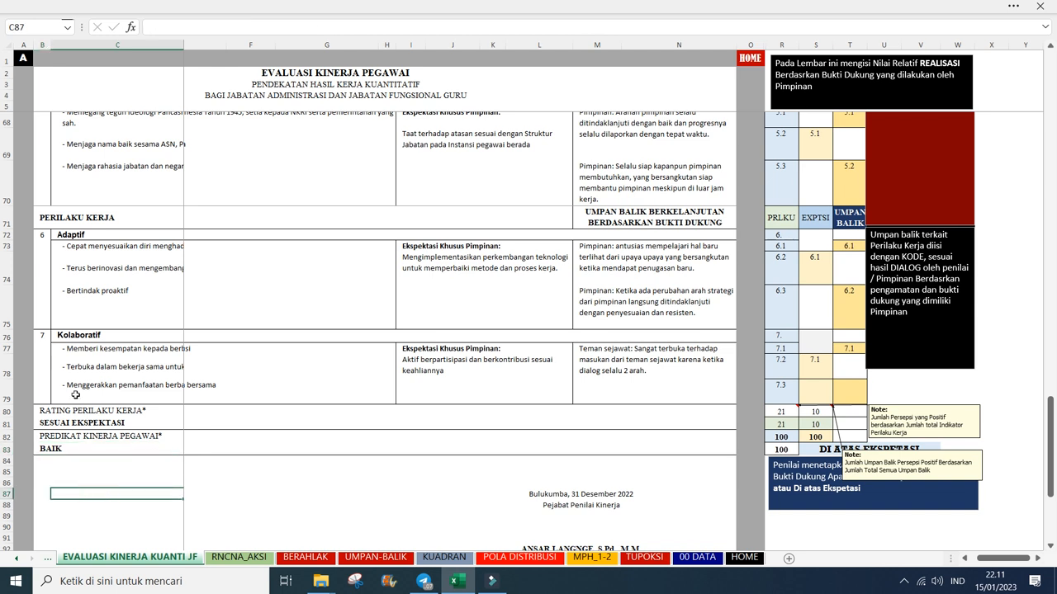
Step: Inspect the end of the evaluation form, including the ratings, the date and the Pejabat Penilai Kinerja signature block
scroll(177, 384, down, 1)
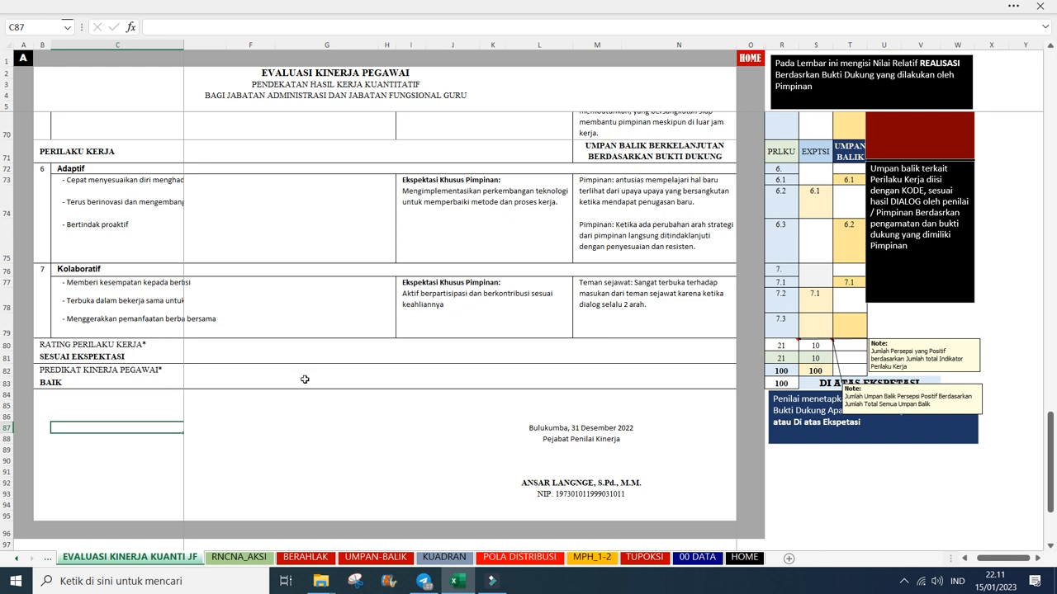
scroll(304, 380, up, 2)
scroll(304, 380, down, 3)
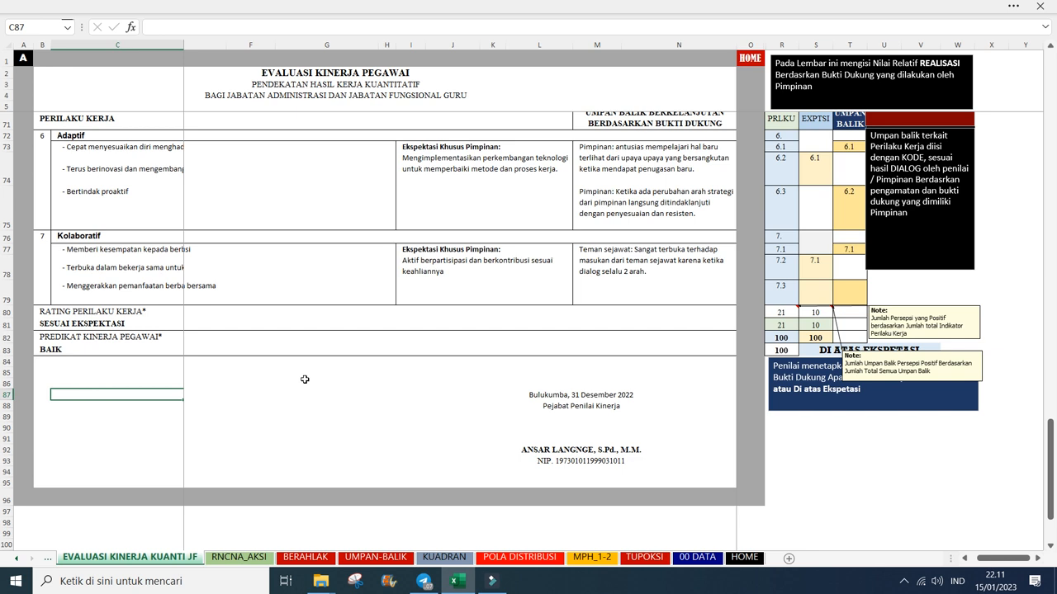
scroll(328, 337, down, 1)
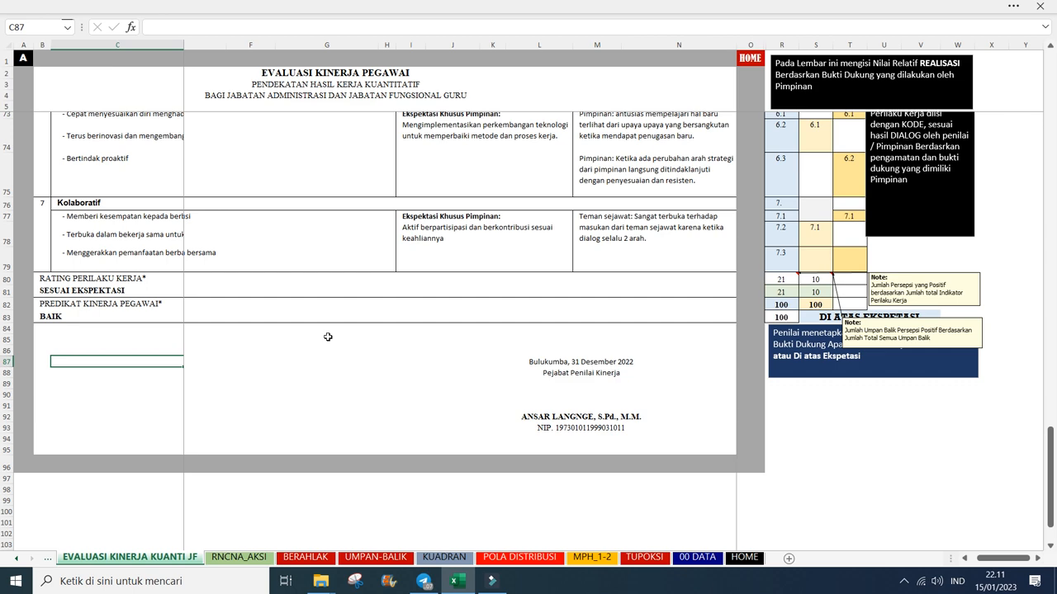
scroll(327, 321, down, 1)
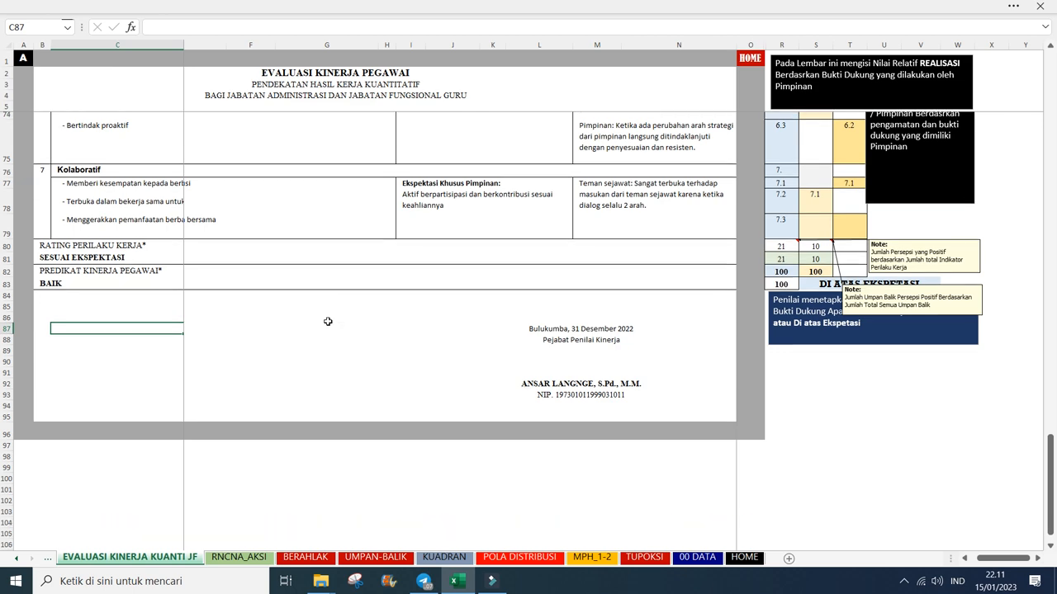
Step: Look back over the evaluation form from the Perilaku Kerja section up to the employee and assessor data
scroll(328, 322, up, 10)
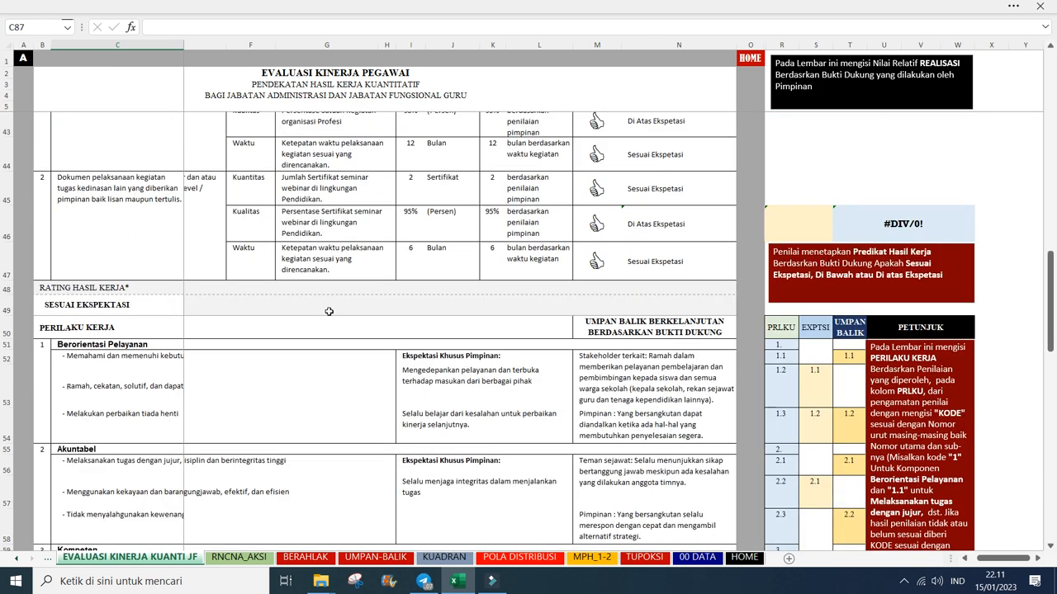
scroll(328, 311, down, 2)
scroll(329, 311, up, 8)
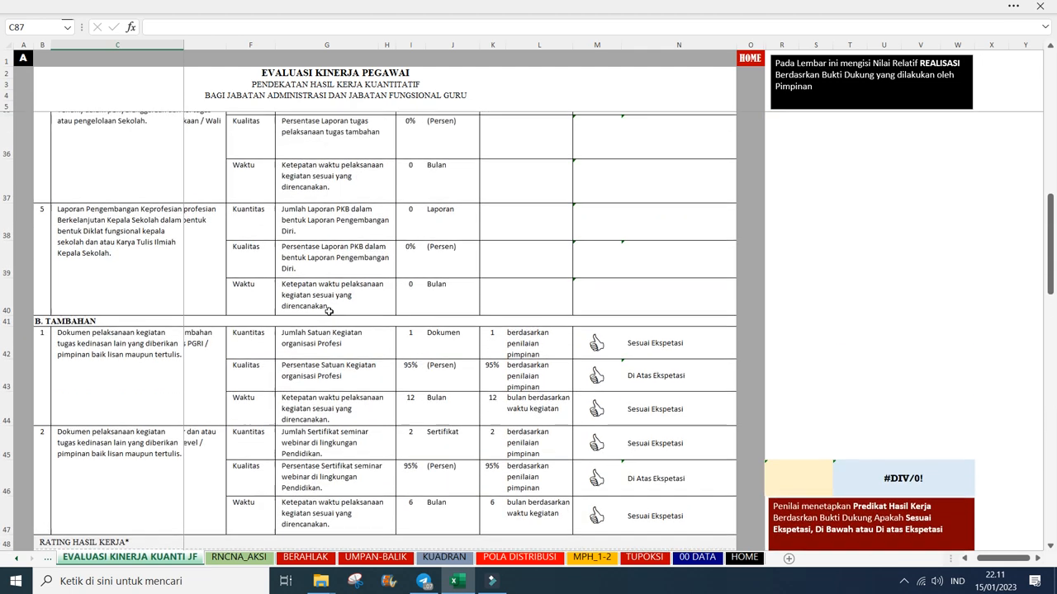
scroll(330, 309, up, 2)
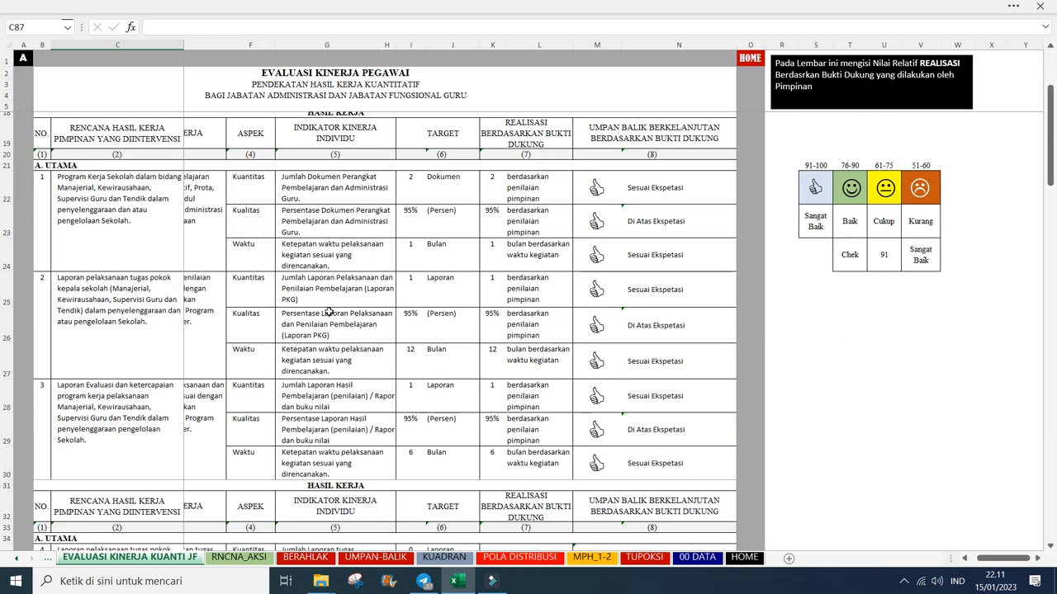
scroll(450, 329, down, 2)
scroll(450, 329, down, 3)
scroll(450, 329, up, 5)
scroll(450, 329, up, 4)
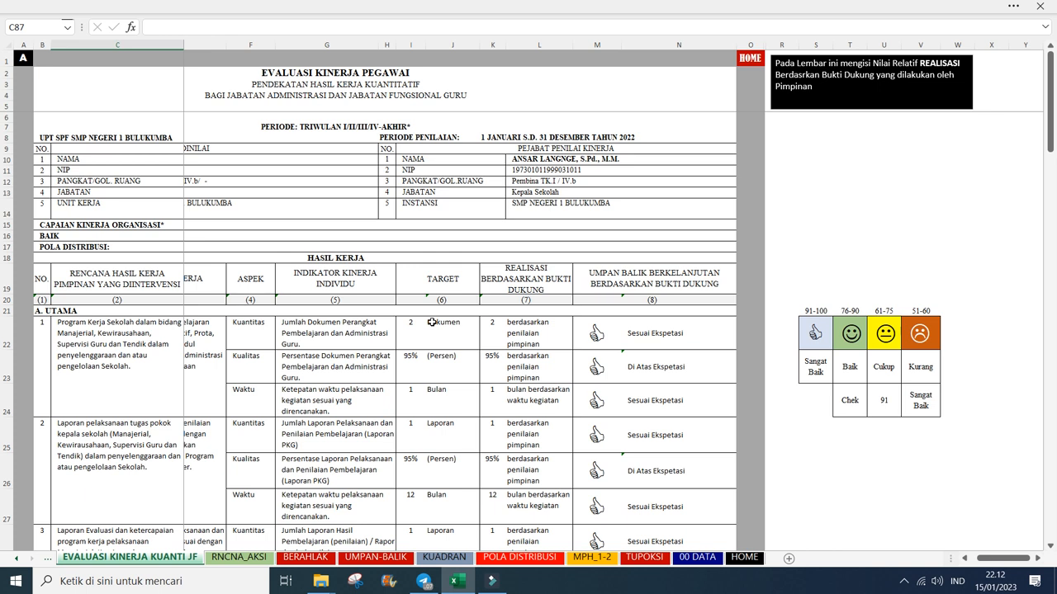
Step: Review the targets, realisations and feedback of the A. Utama work results on the Evaluasi Kinerja sheet
scroll(431, 322, down, 3)
scroll(431, 322, up, 2)
scroll(430, 310, down, 1)
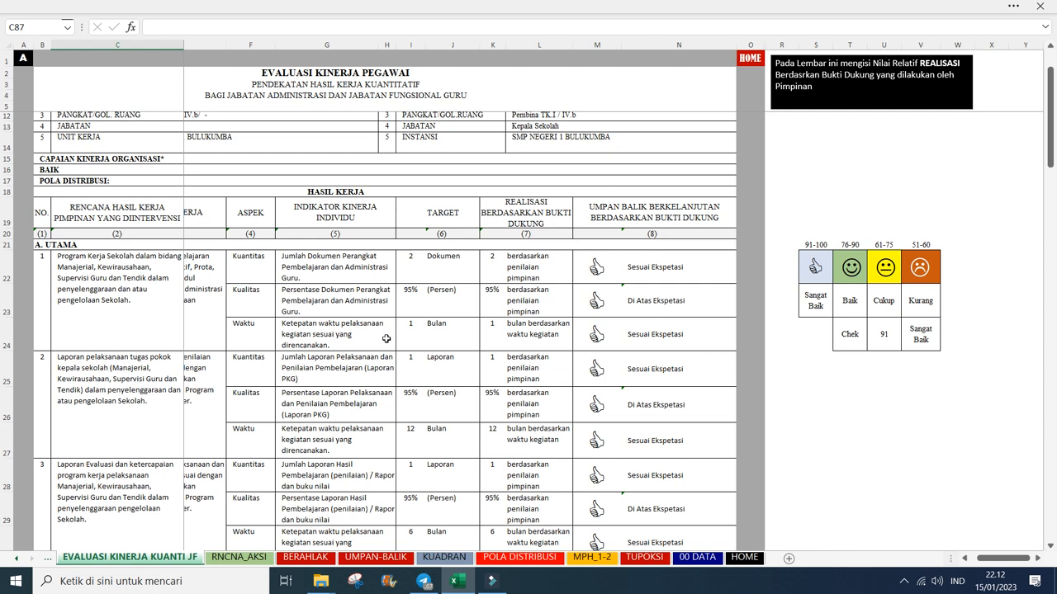
scroll(386, 338, down, 3)
scroll(393, 340, up, 2)
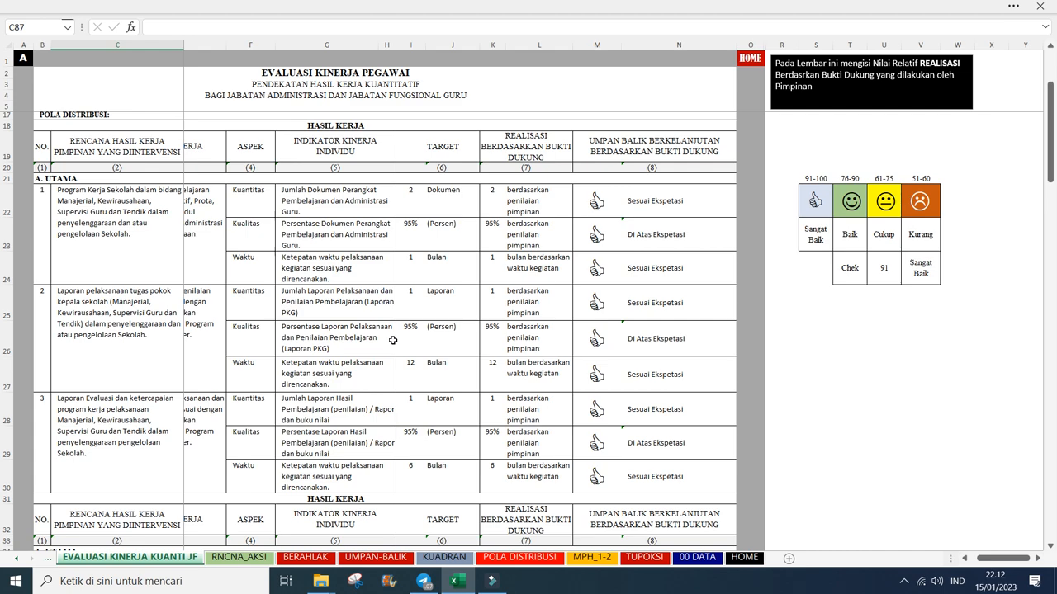
scroll(393, 340, down, 2)
scroll(393, 340, up, 3)
scroll(395, 339, down, 4)
scroll(395, 339, down, 6)
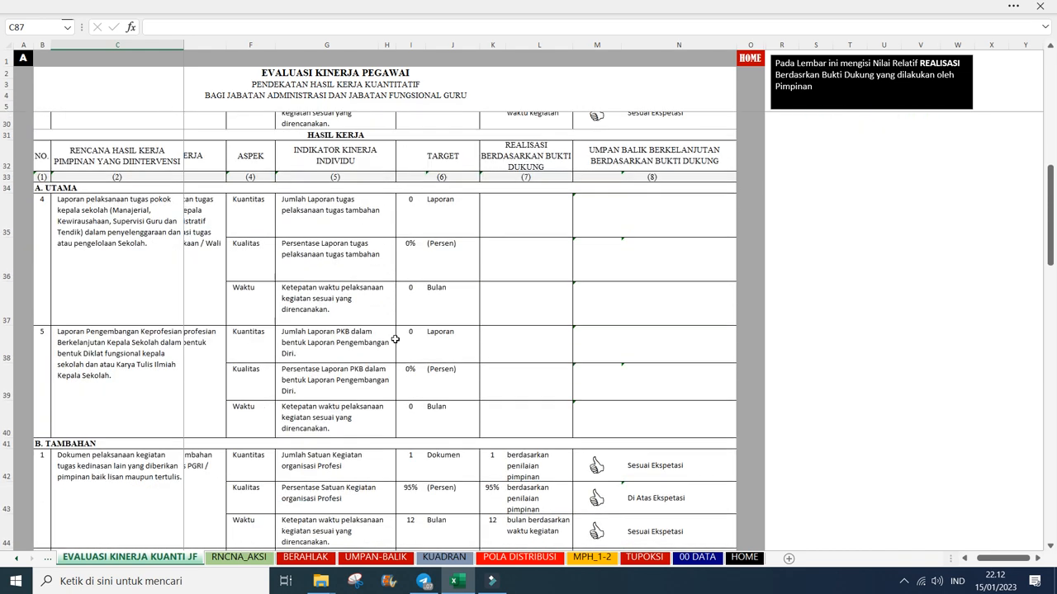
scroll(396, 339, up, 5)
scroll(396, 339, up, 3)
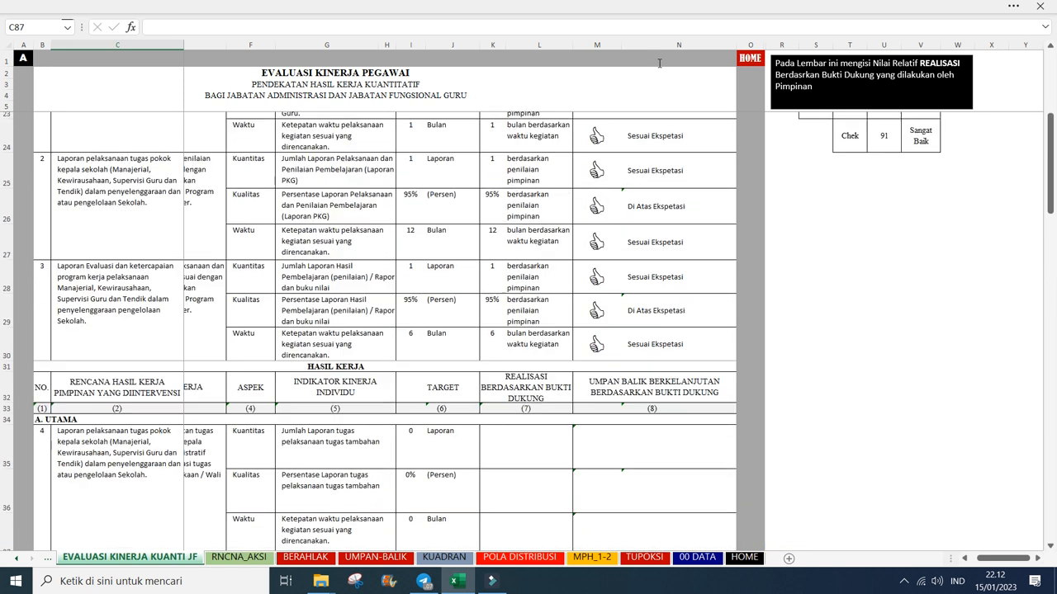
Step: Go to the Rencana Aksi sheet through the home page and review its work results, action plans and supporting evidence
click(749, 58)
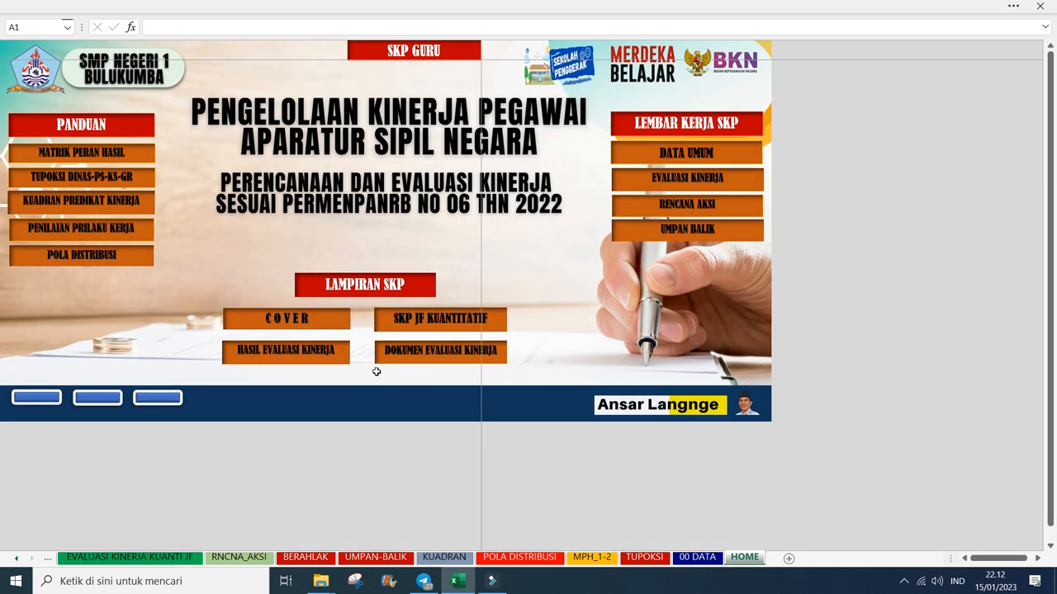
click(690, 205)
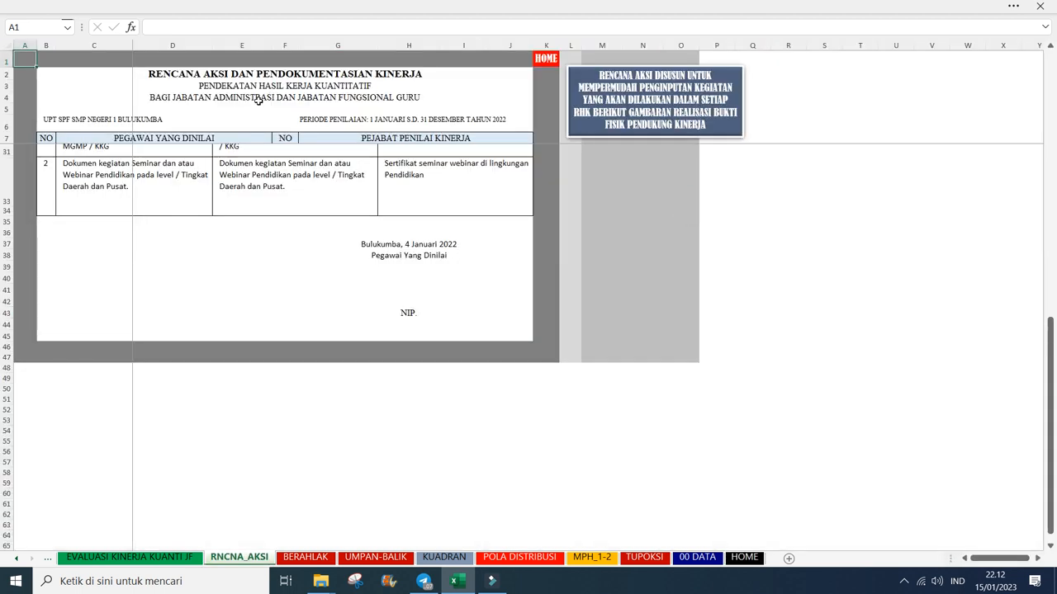
scroll(236, 275, up, 3)
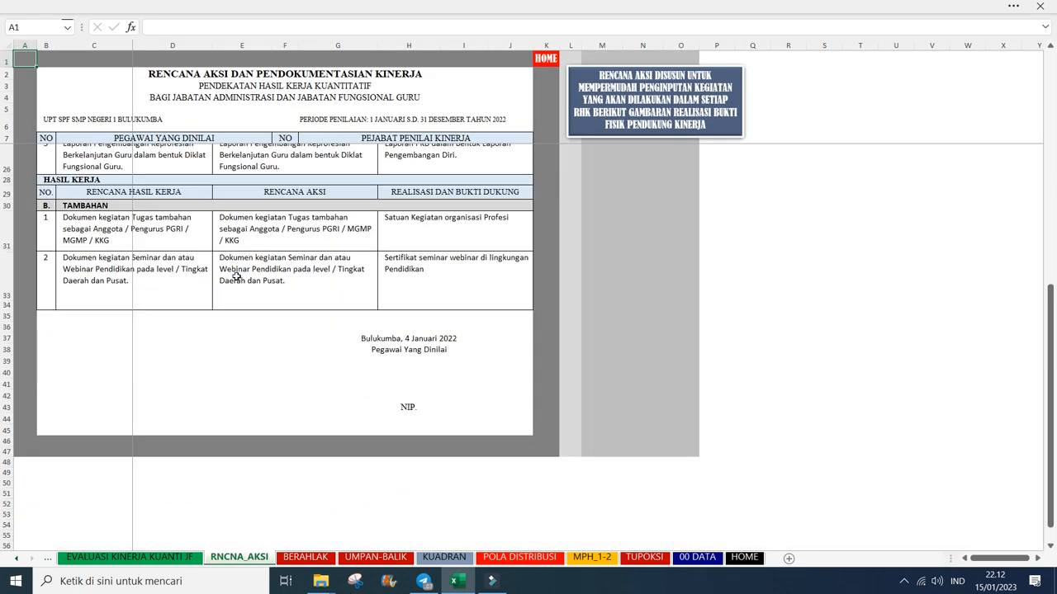
scroll(236, 275, up, 3)
scroll(236, 275, up, 3)
scroll(236, 275, down, 3)
scroll(236, 276, down, 3)
scroll(238, 273, up, 6)
scroll(263, 359, down, 6)
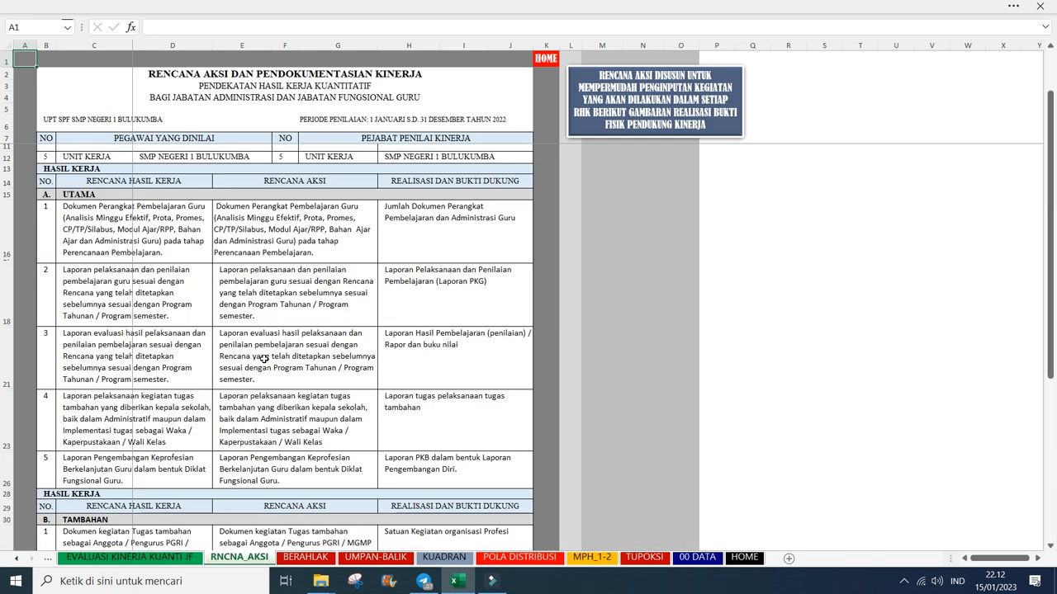
scroll(264, 359, up, 6)
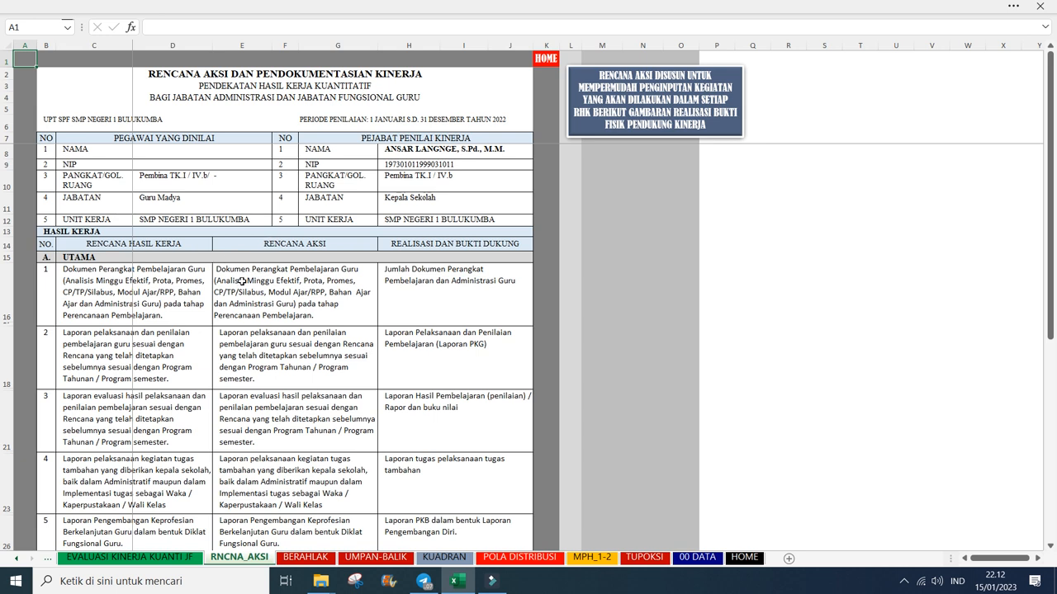
scroll(241, 281, down, 5)
Step: Go to the Umpan Balik sheet through the home page and compare feedback item 1.1 for Pengawas, Kepala Sekolah and Guru
key(ctrl+Right)
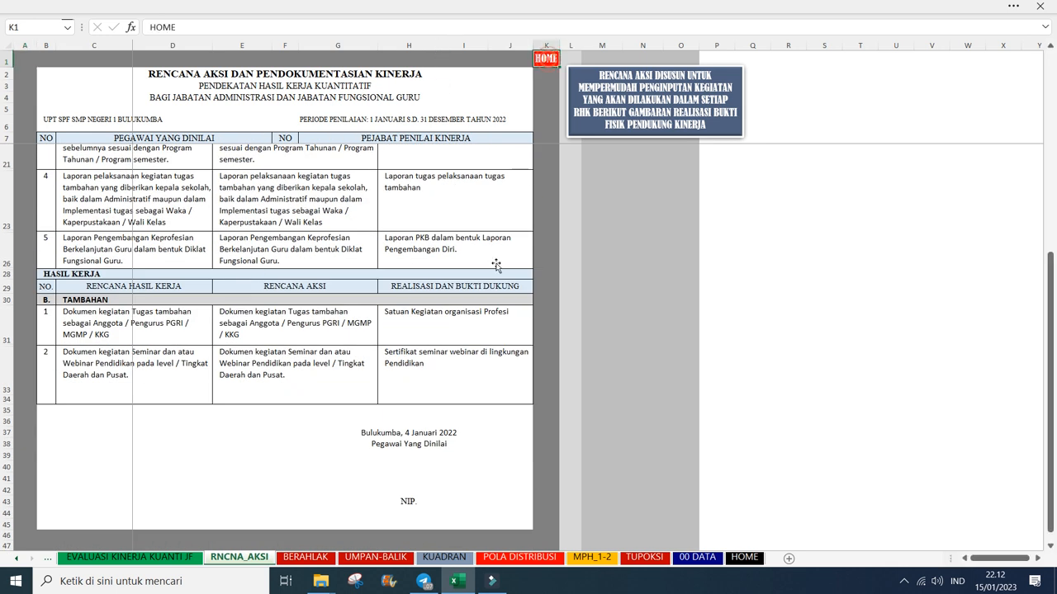
click(658, 227)
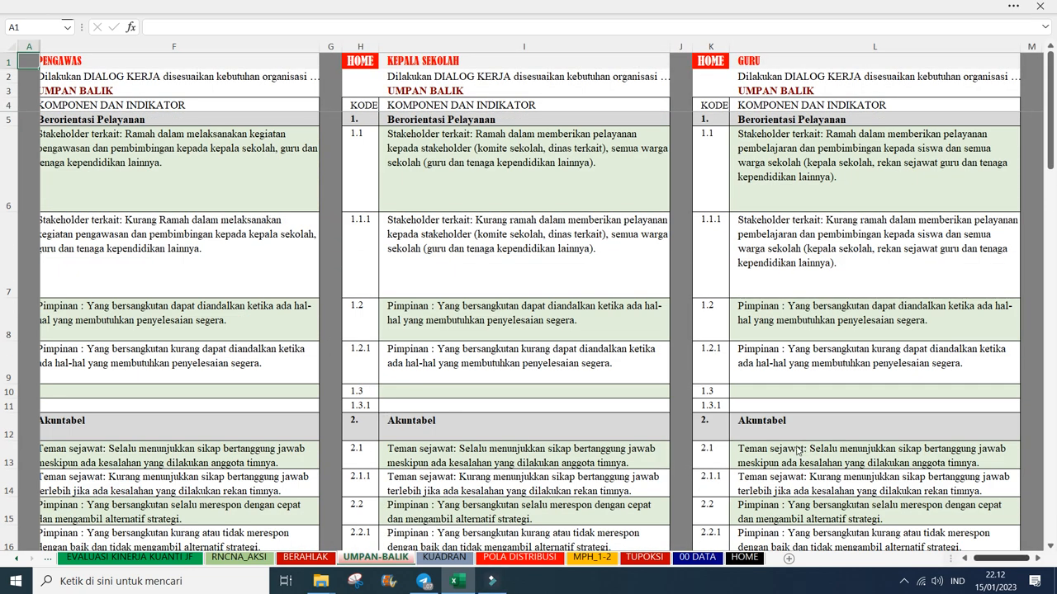
scroll(809, 451, right, 2)
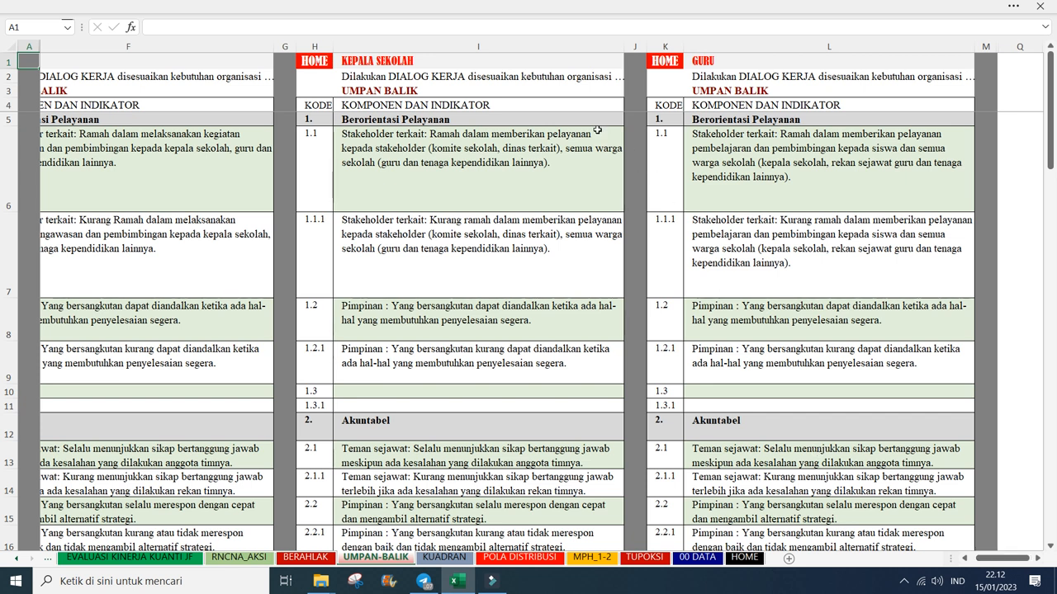
click(747, 163)
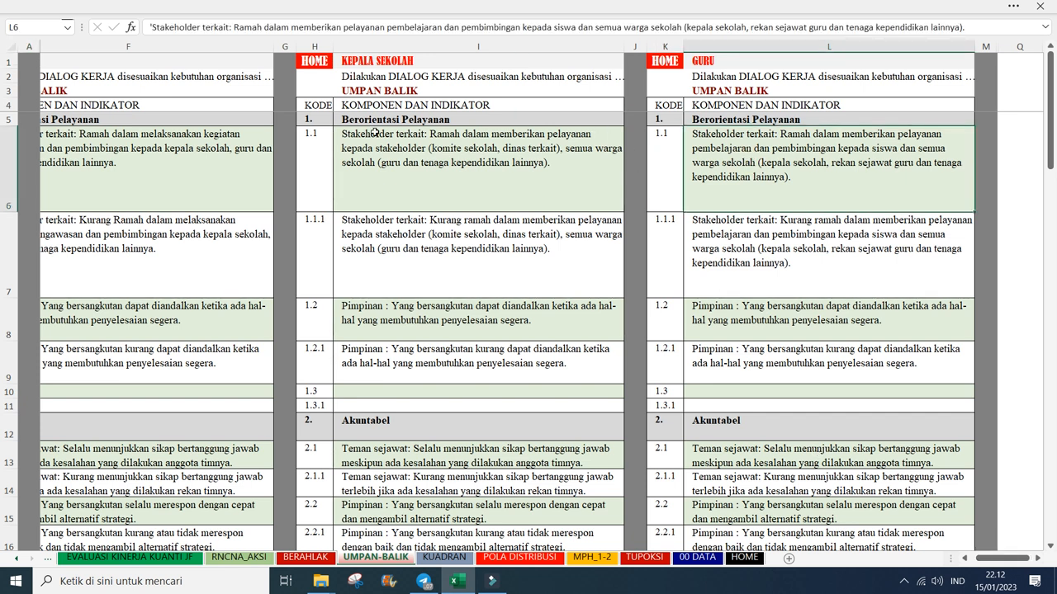
click(469, 164)
click(142, 163)
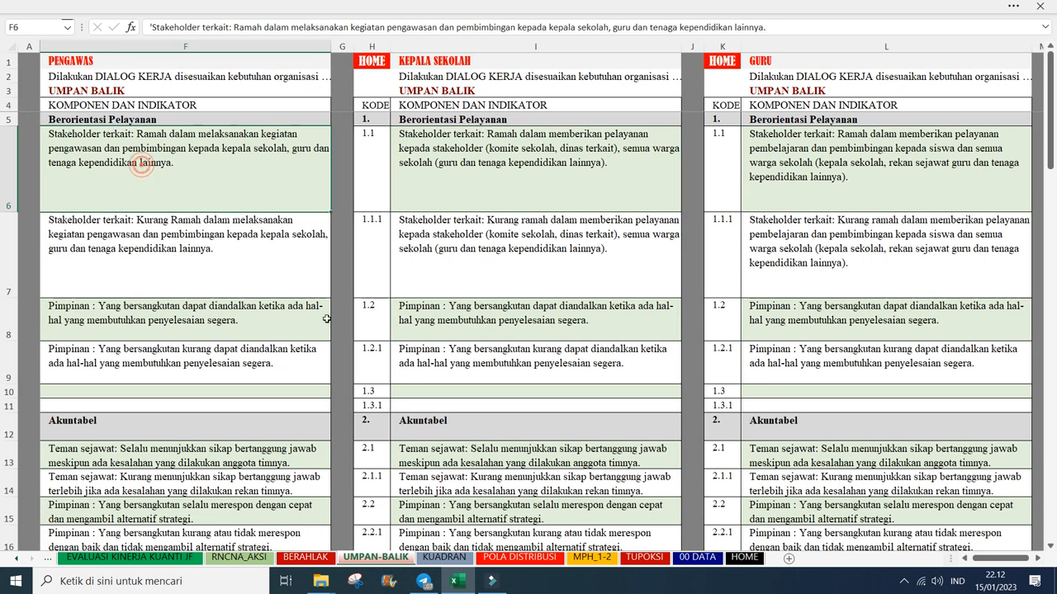
scroll(775, 450, left, 1)
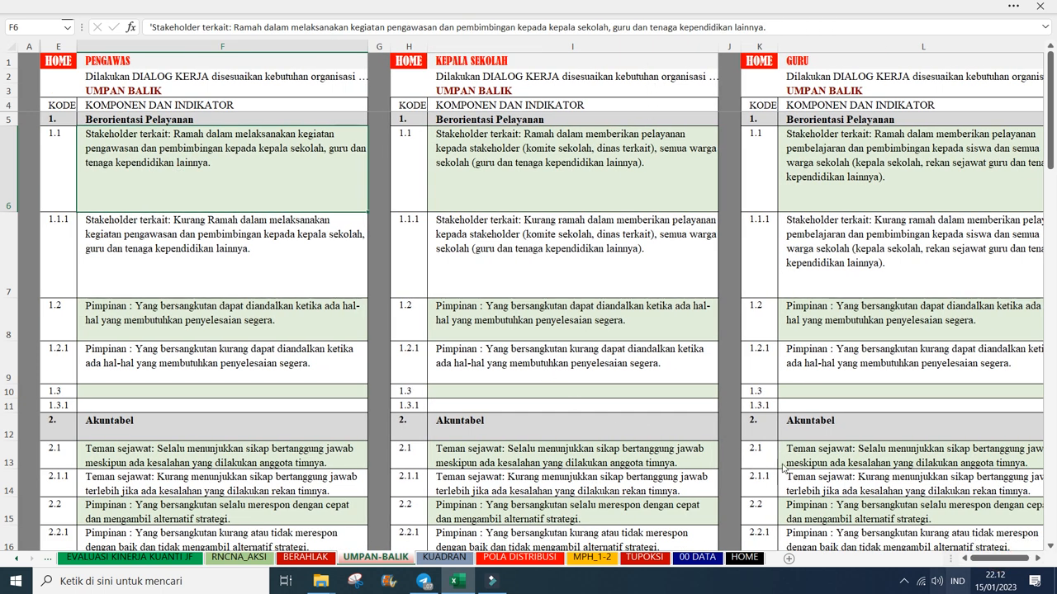
scroll(796, 454, right, 1)
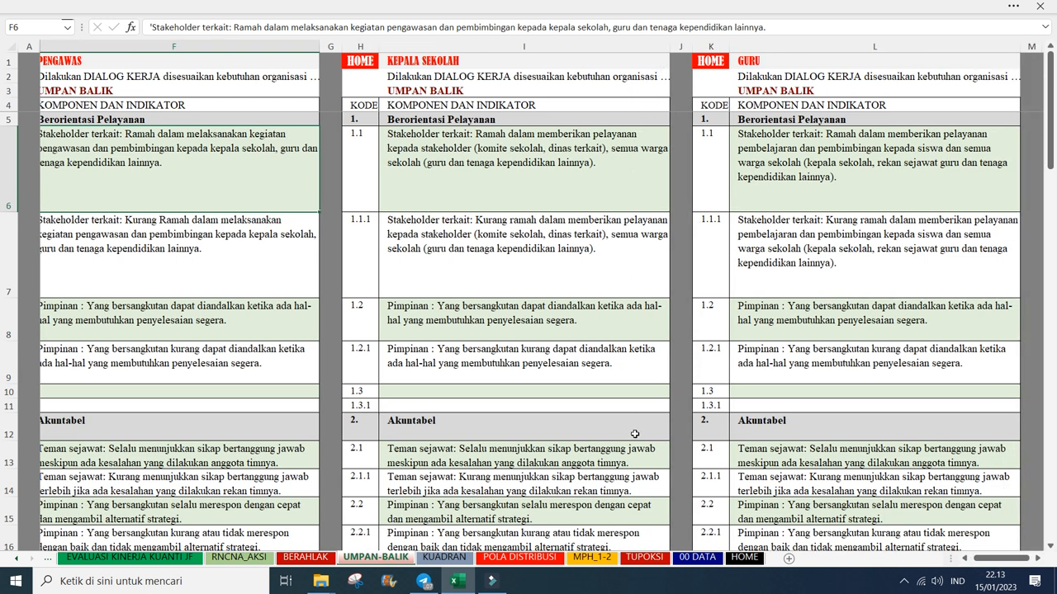
Step: Examine the Guru feedback texts 1.1, 1.1.1 and 1.2 under Berorientasi Pelayanan
click(863, 176)
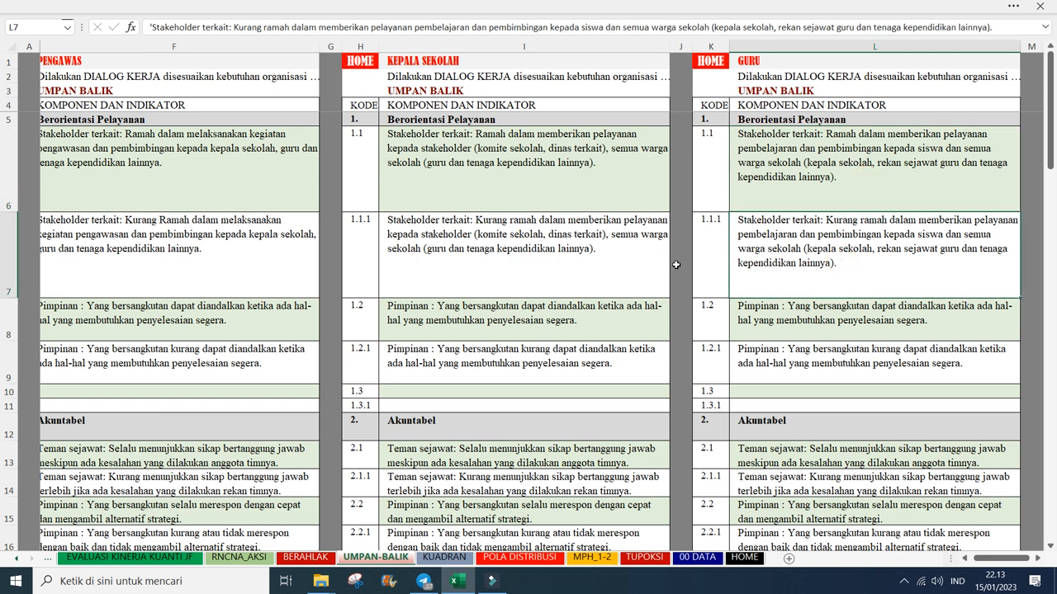
click(846, 326)
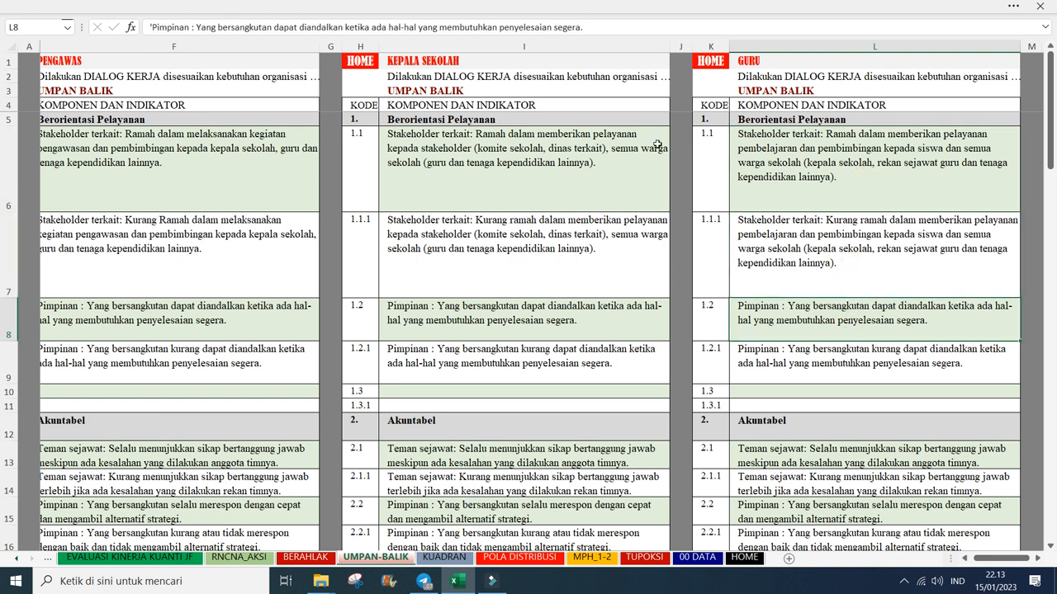
click(797, 196)
click(792, 279)
Step: Examine the Guru feedback texts 2.1 to 2.2.1 under Akuntabel and item 1.2.1, including the Kompeten and Harmonis components below
scroll(633, 314, down, 1)
scroll(633, 314, down, 2)
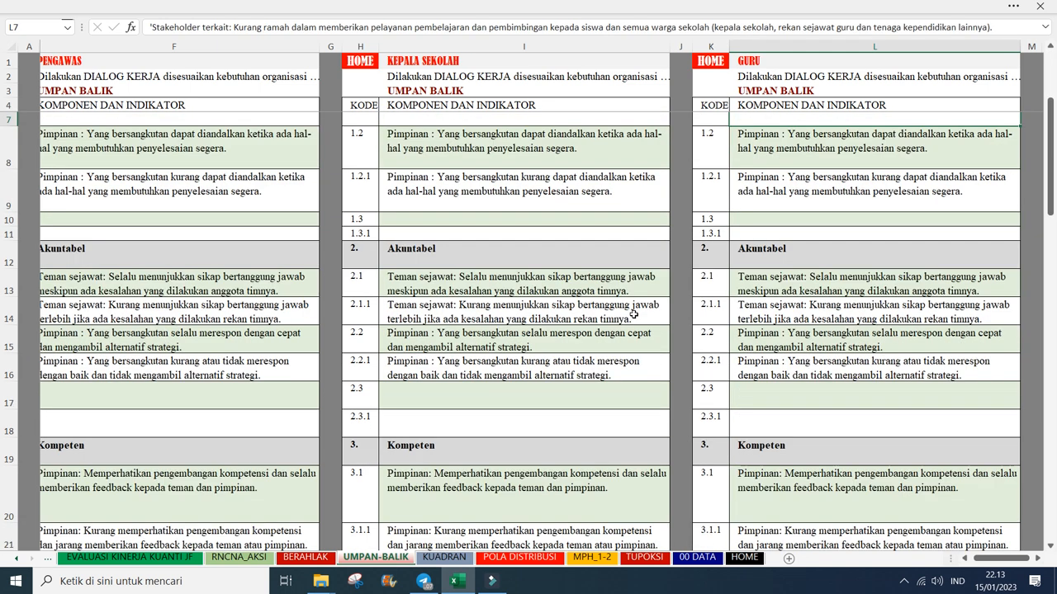
click(793, 379)
click(793, 345)
click(797, 314)
click(798, 288)
click(795, 197)
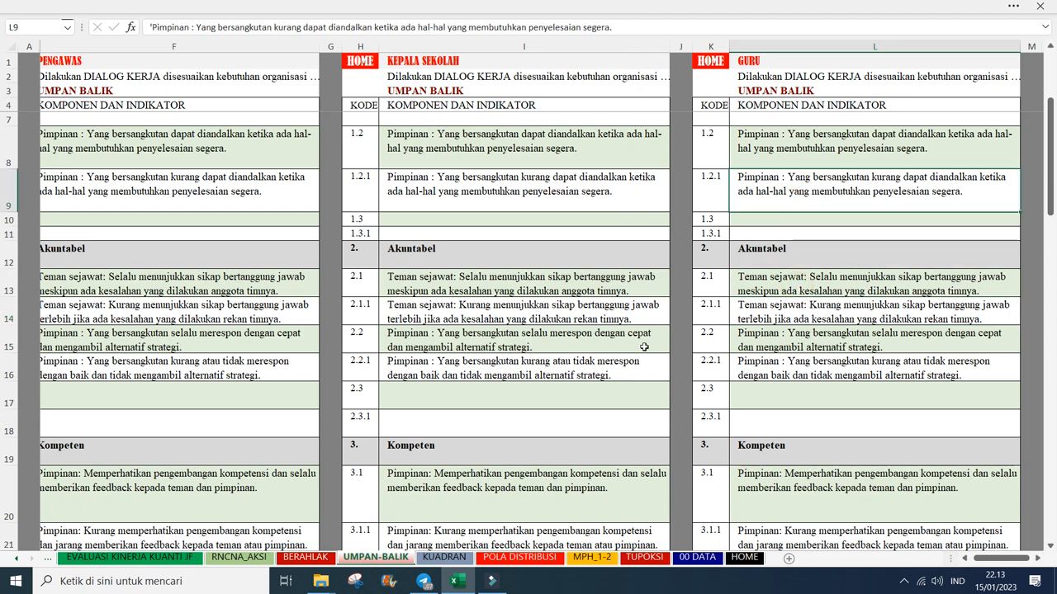
scroll(644, 347, down, 2)
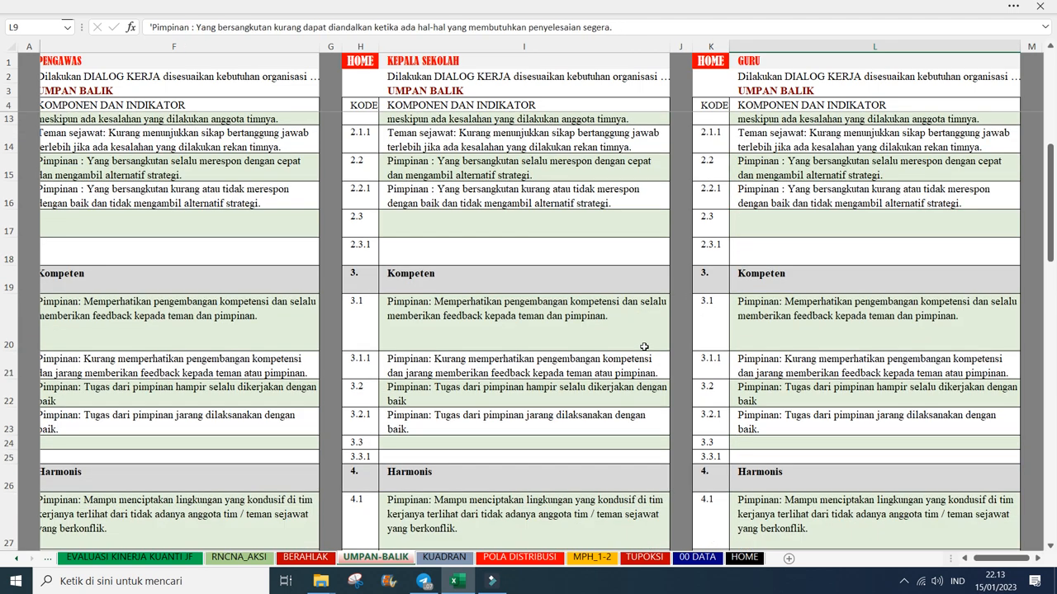
scroll(644, 346, down, 3)
Step: Go to the Hasil Evaluasi Kinerja sheet through the home page and review its Hasil Kerja table down to B. Tambahan
click(711, 61)
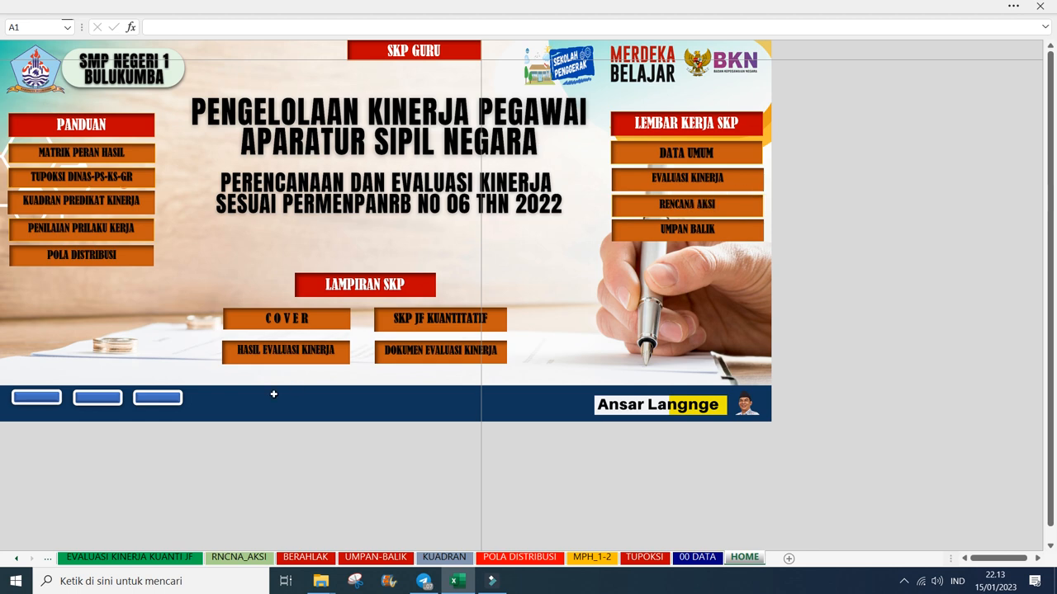
click(231, 286)
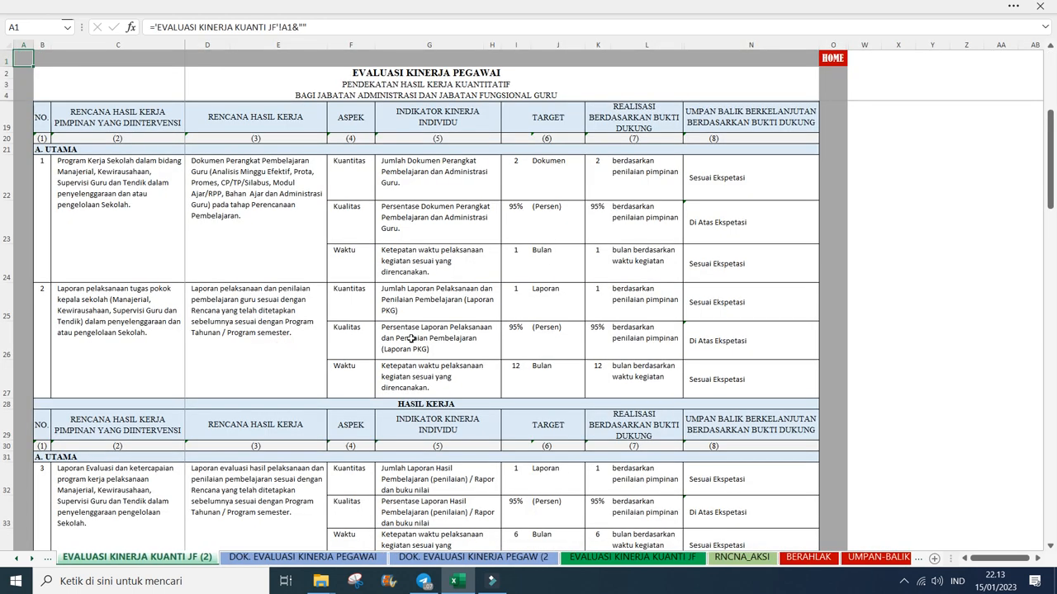
scroll(412, 339, up, 4)
scroll(411, 338, down, 4)
scroll(411, 338, down, 4)
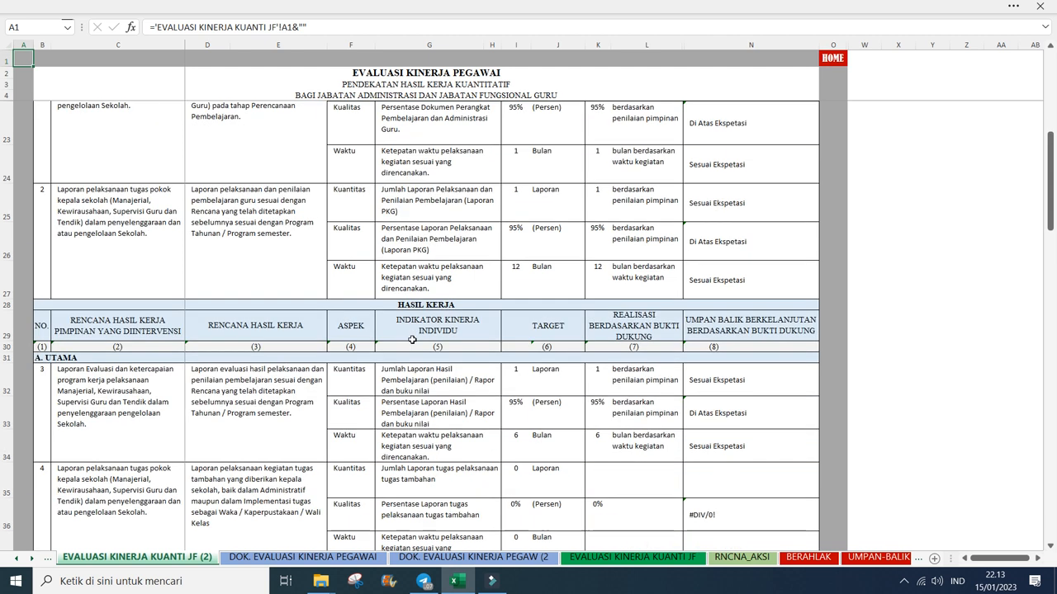
scroll(495, 401, down, 1)
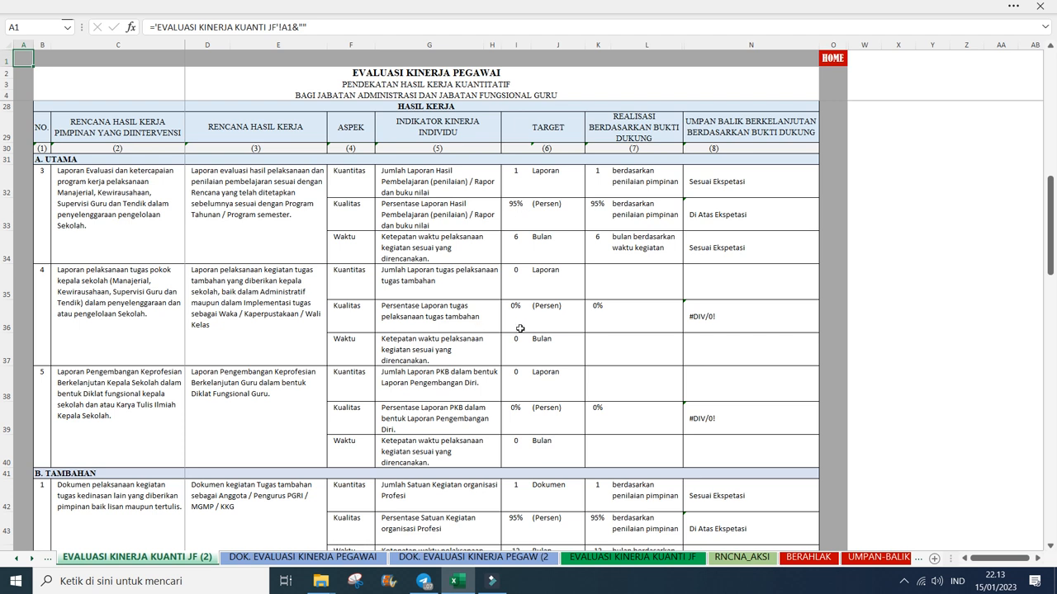
drag(7, 281, 11, 356)
right_click(9, 363)
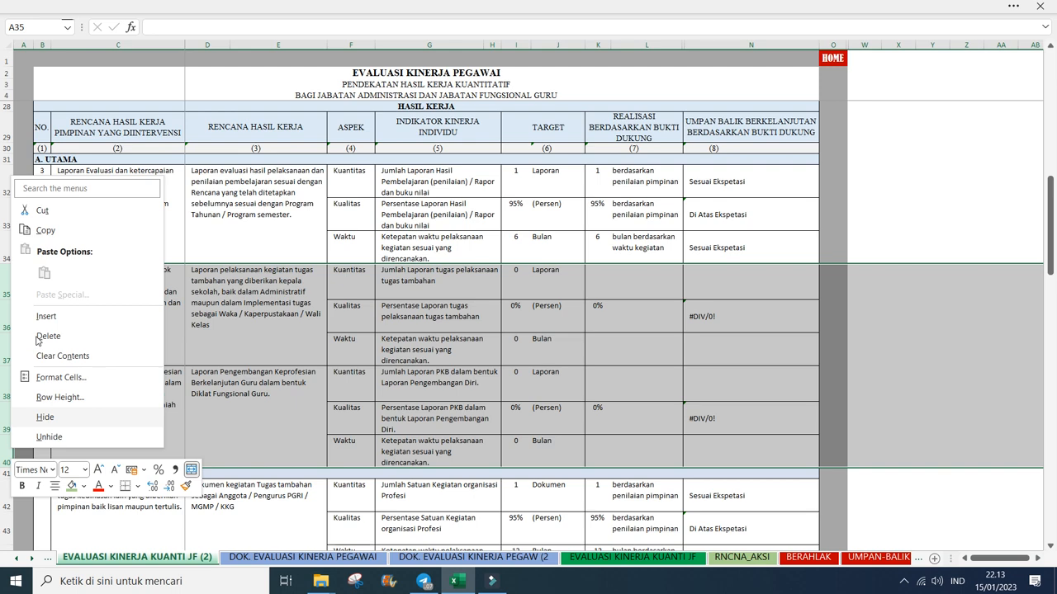
click(932, 215)
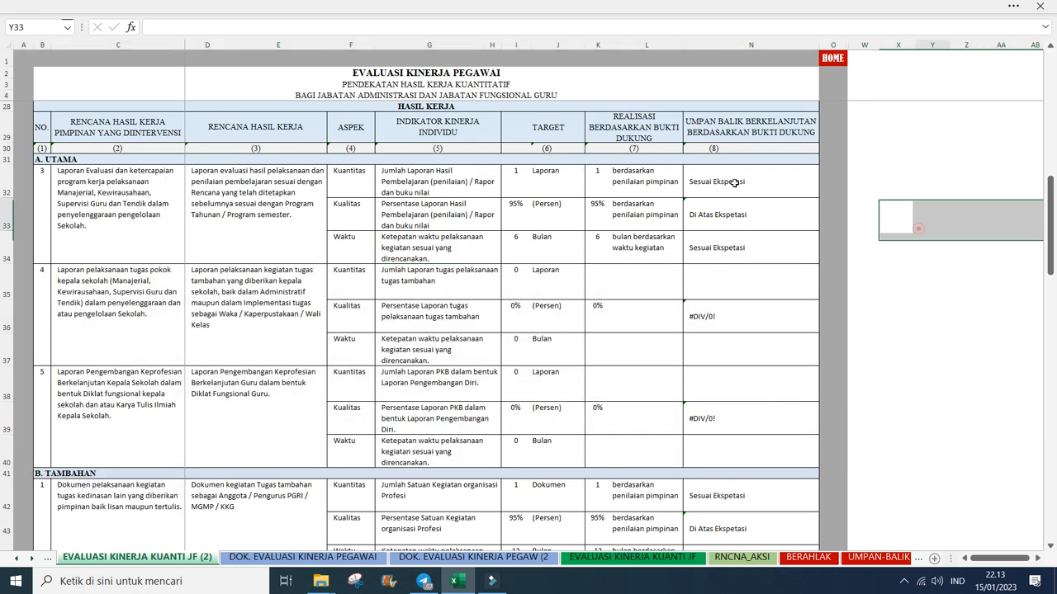
Step: Review the Evaluasi Kinerja Pegawai sheet from the distribution curve at the top down to the Predikat Kinerja Pegawai row at the end
scroll(486, 288, up, 1)
scroll(486, 288, up, 8)
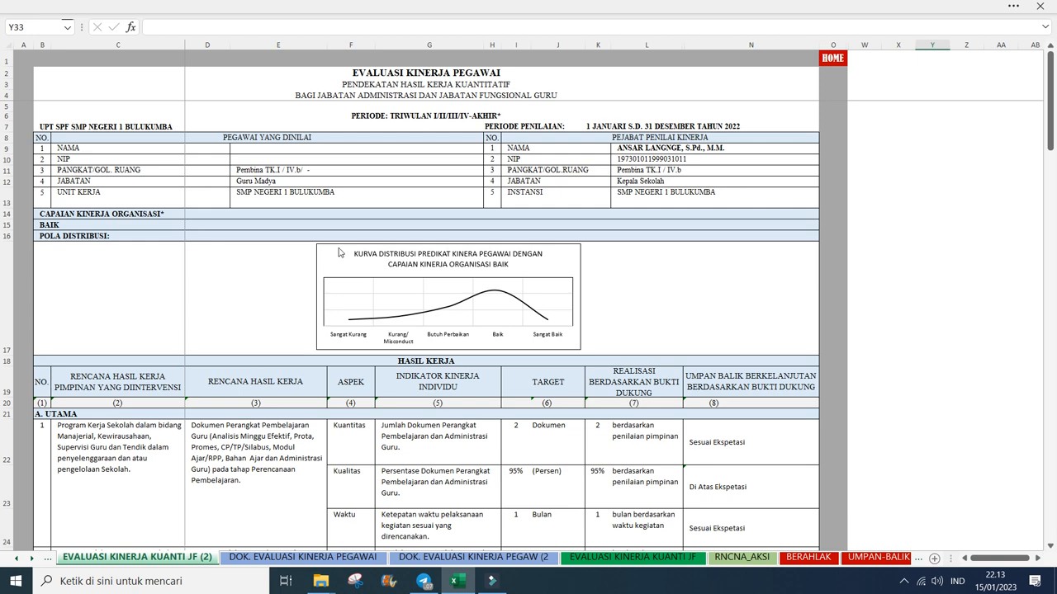
click(339, 252)
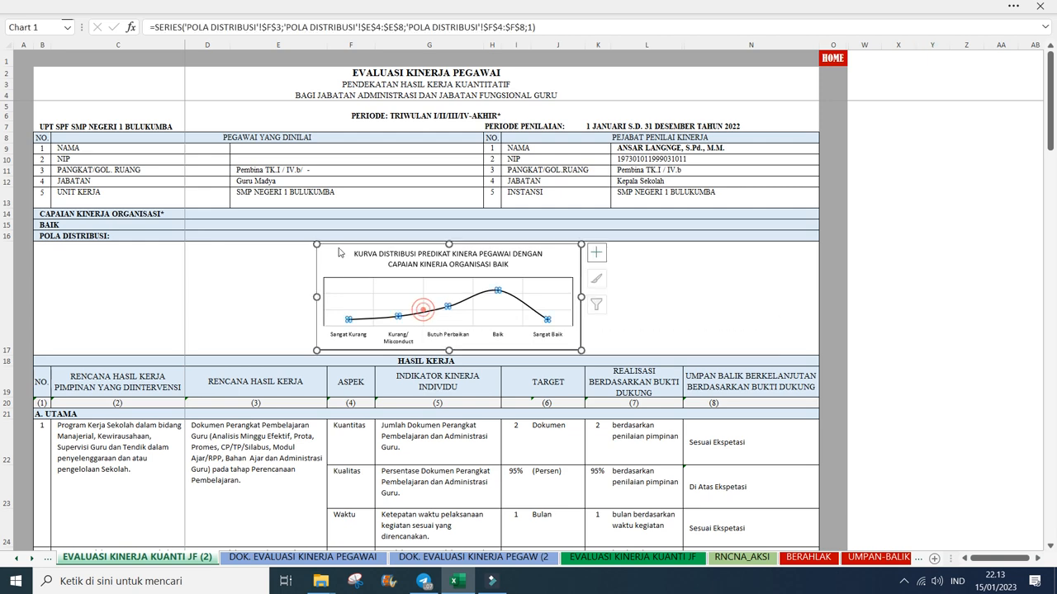
click(660, 308)
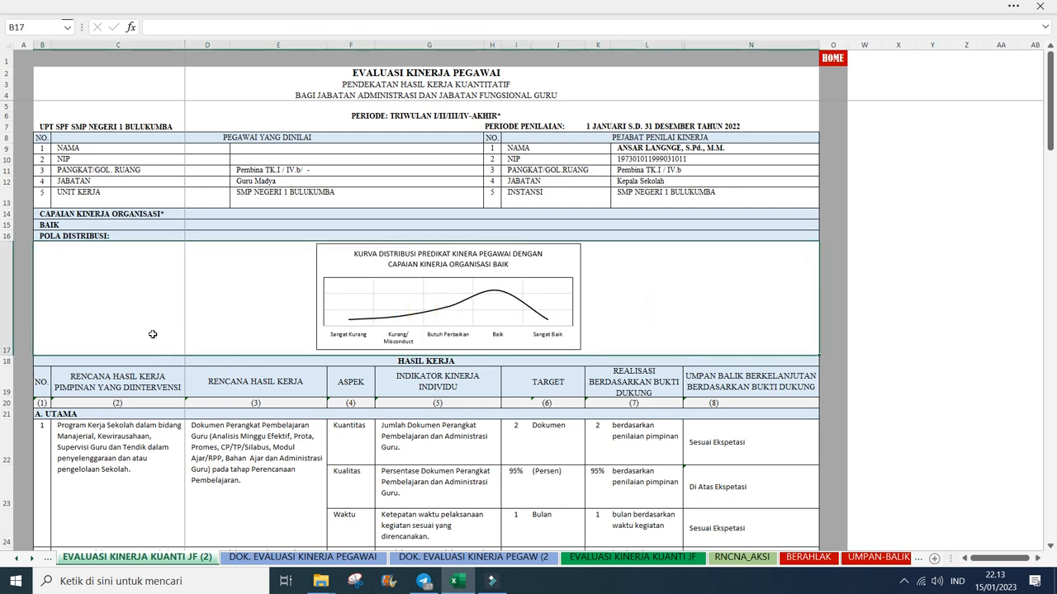
scroll(152, 334, down, 20)
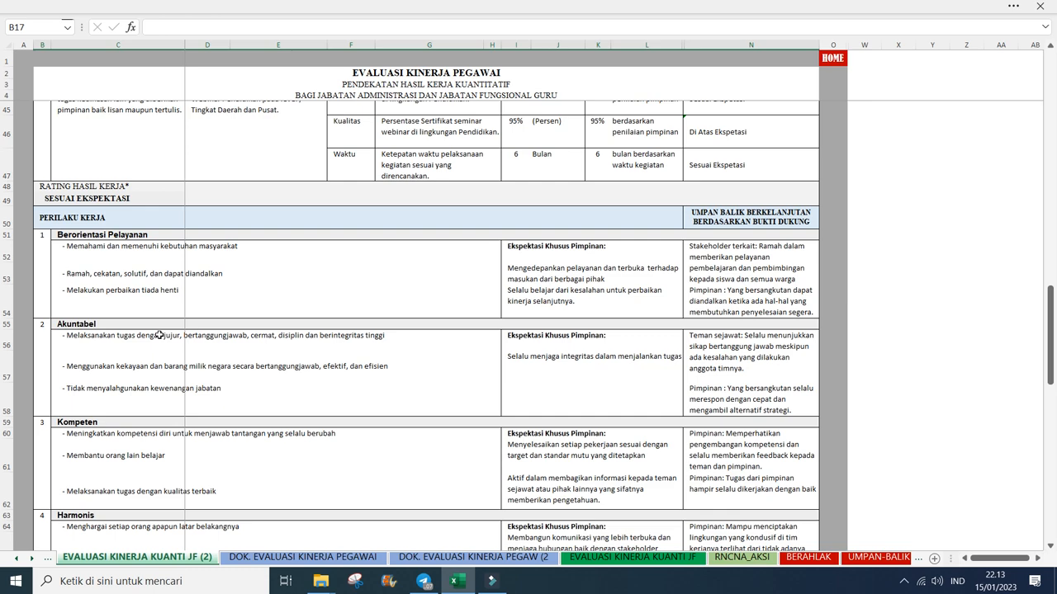
scroll(159, 336, up, 5)
scroll(160, 334, down, 6)
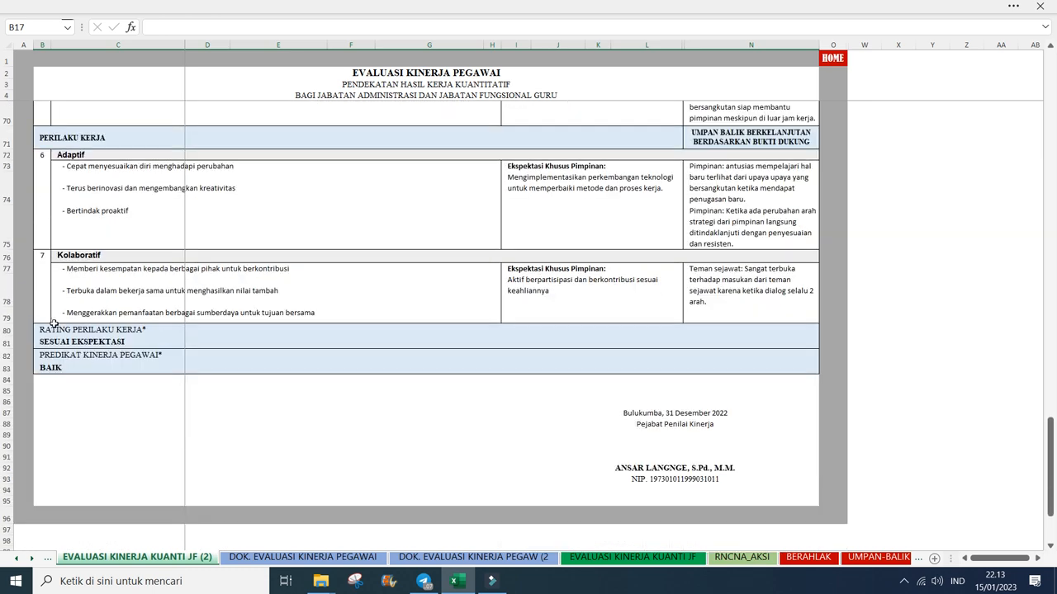
scroll(75, 314, up, 15)
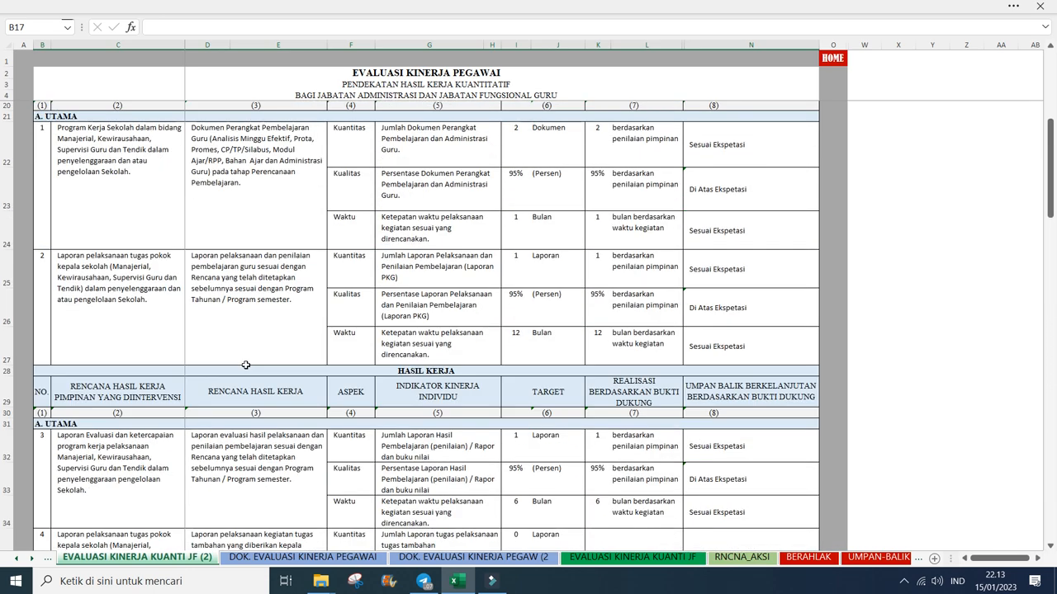
Step: Examine the Pola Distribusi curve chart for Capaian Kinerja Organisasi Baik, including its plot area and category labels
scroll(245, 365, up, 6)
click(347, 280)
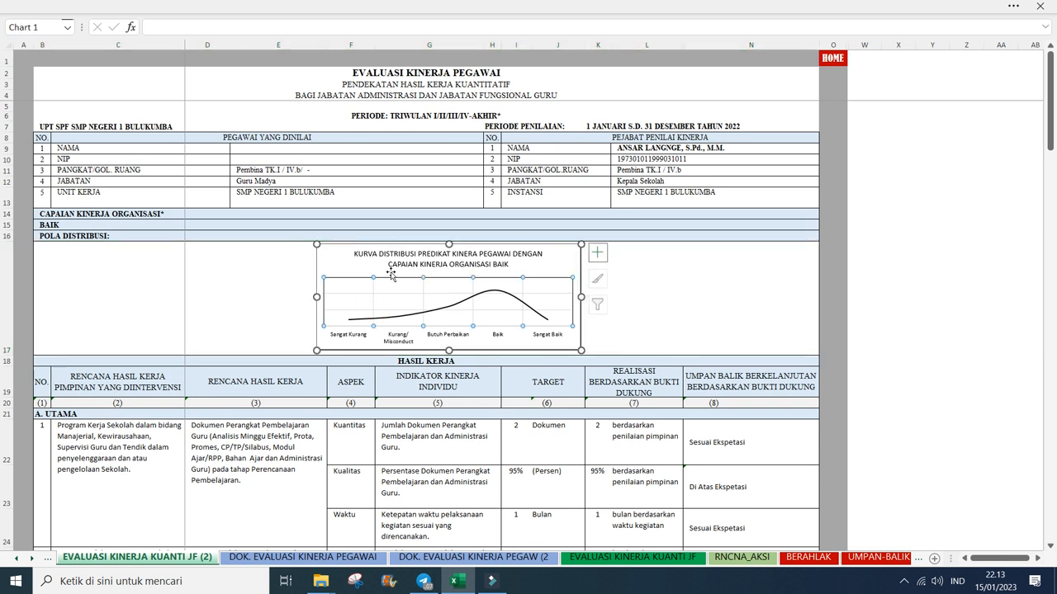
click(496, 246)
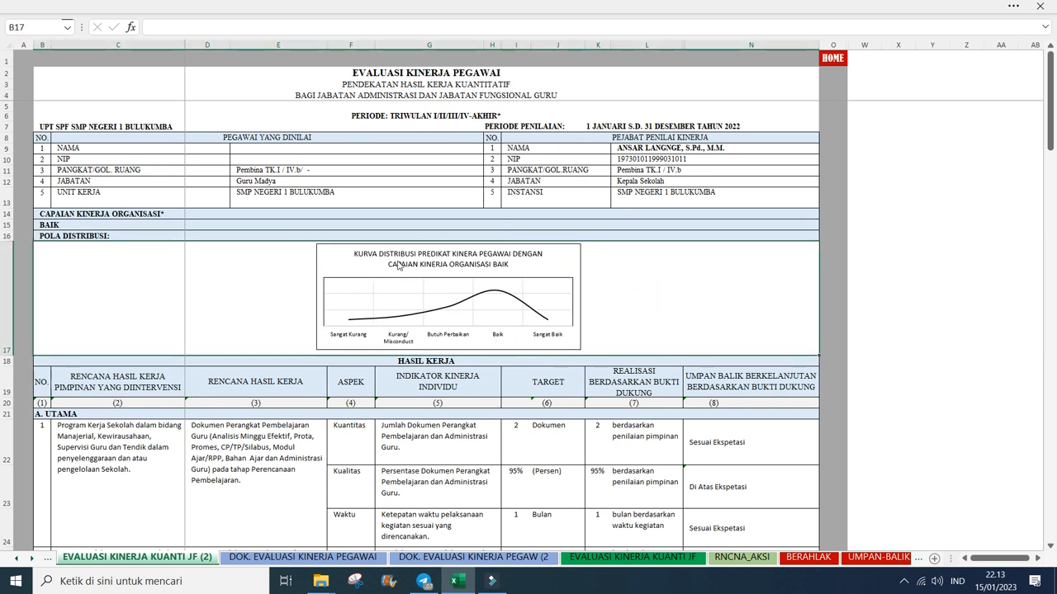
click(495, 325)
click(669, 327)
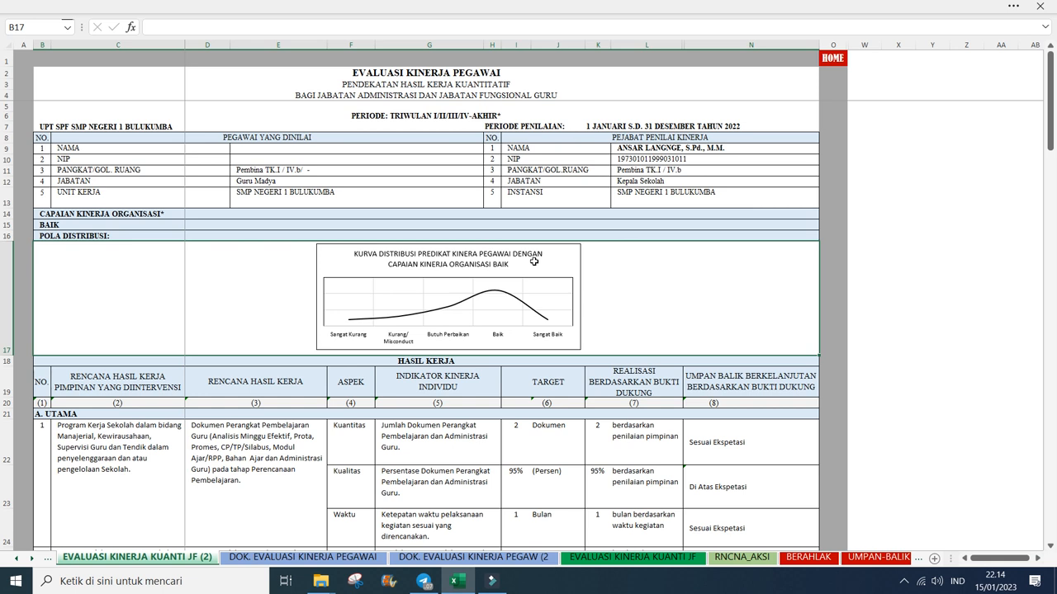
click(435, 309)
click(654, 317)
scroll(523, 254, down, 6)
scroll(499, 327, up, 3)
scroll(499, 327, up, 4)
scroll(500, 327, down, 4)
scroll(500, 327, up, 4)
click(653, 319)
click(503, 320)
key(Escape)
Step: Examine the Rating Perilaku Kerja and Predikat Kinerja Pegawai rows and the signature block at the end of the sheet
scroll(231, 349, down, 6)
scroll(231, 350, down, 15)
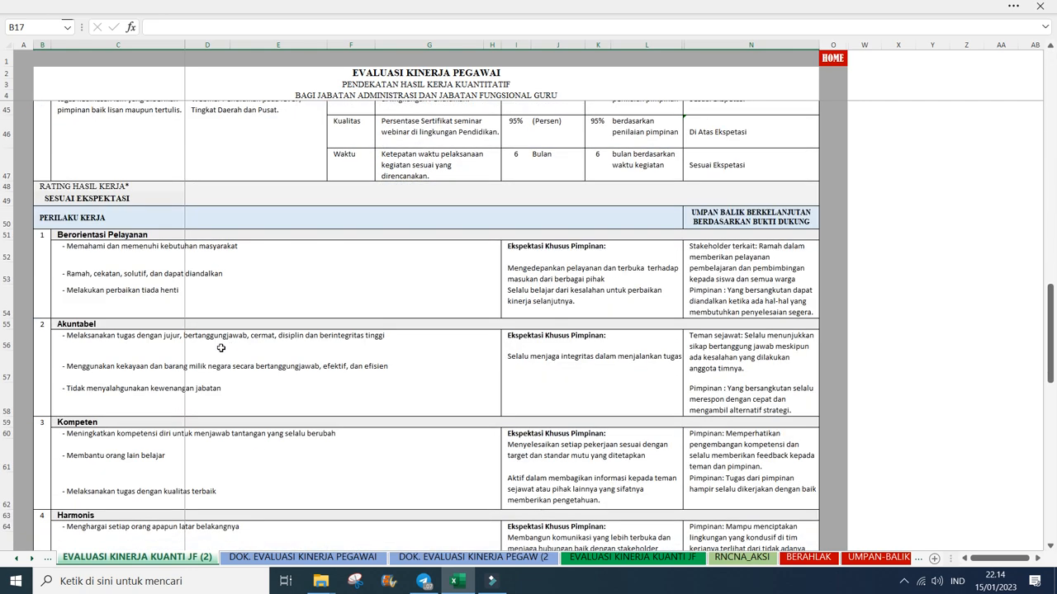
scroll(181, 351, down, 5)
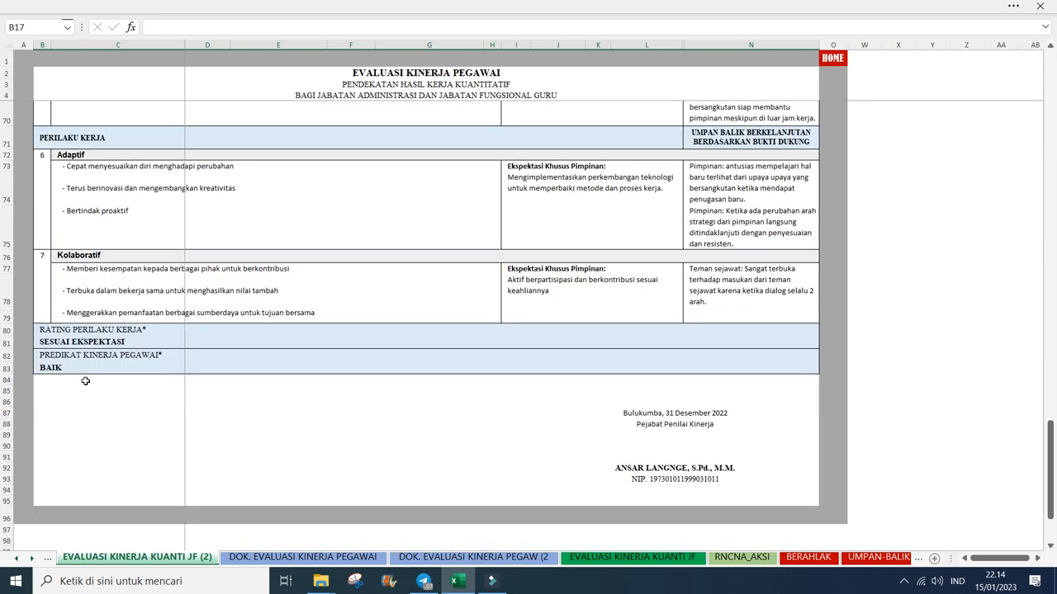
click(44, 369)
click(306, 443)
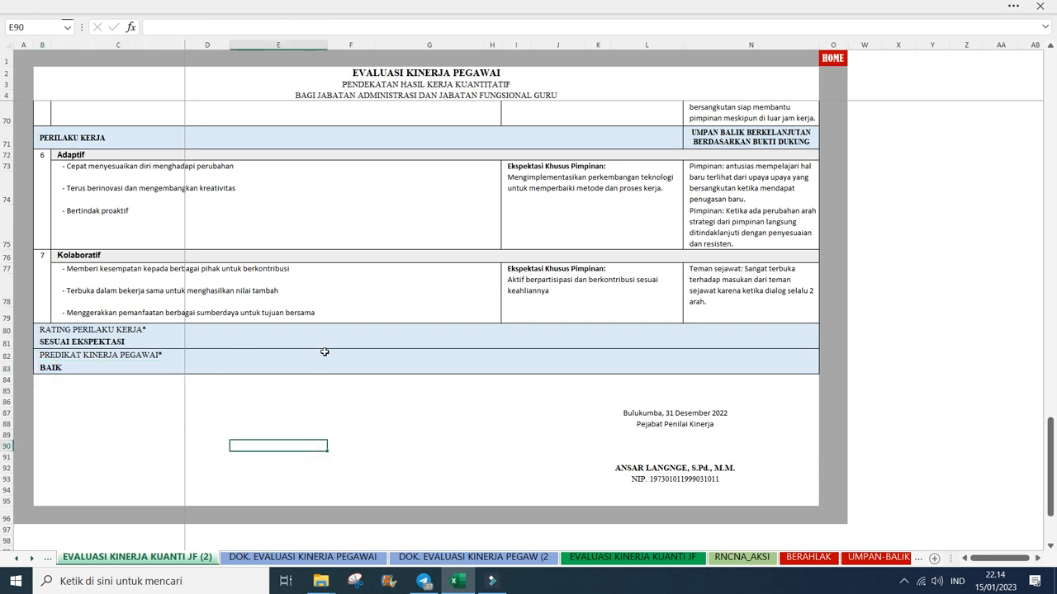
scroll(327, 353, up, 5)
scroll(327, 354, down, 4)
scroll(327, 353, down, 2)
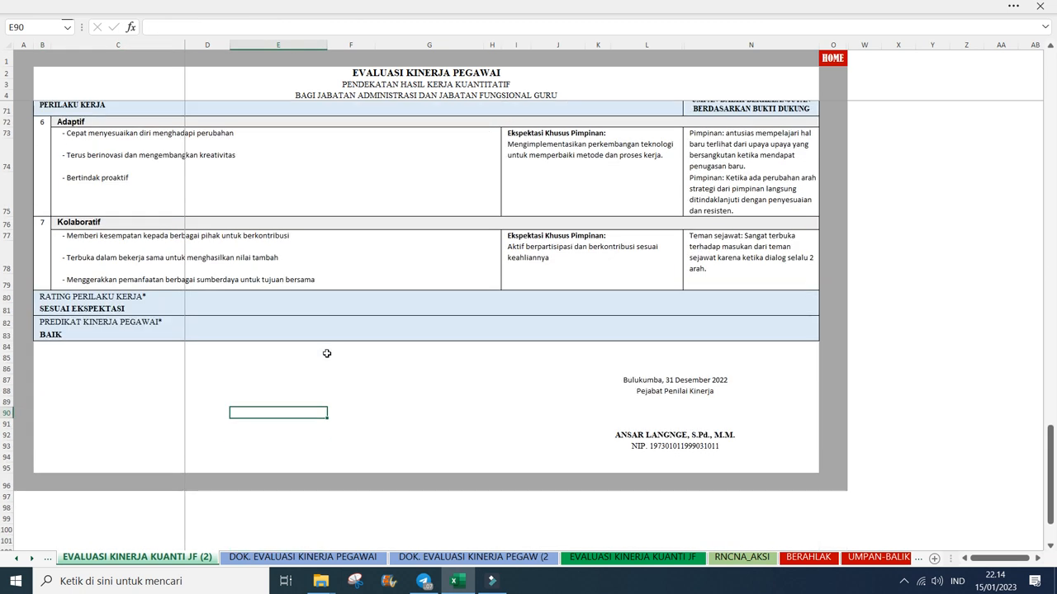
scroll(325, 350, up, 3)
scroll(325, 353, down, 3)
scroll(358, 332, up, 2)
Step: Go to the Dokumen Evaluasi Kinerja sheet through the home page and compare the Capaian Kinerja Organisasi and Predikat Kinerja Pegawai formulas
click(832, 58)
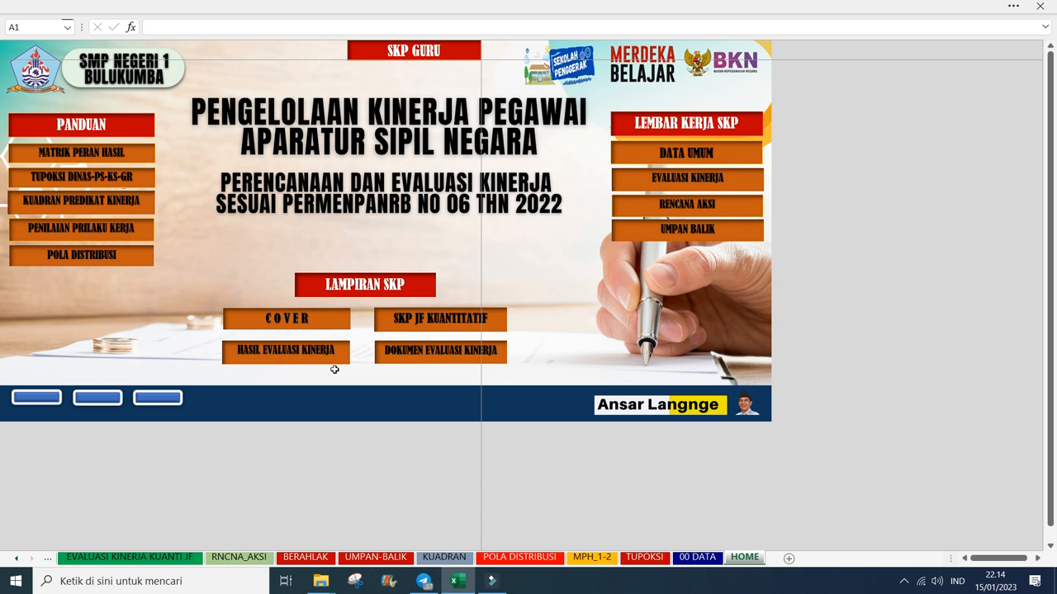
click(358, 285)
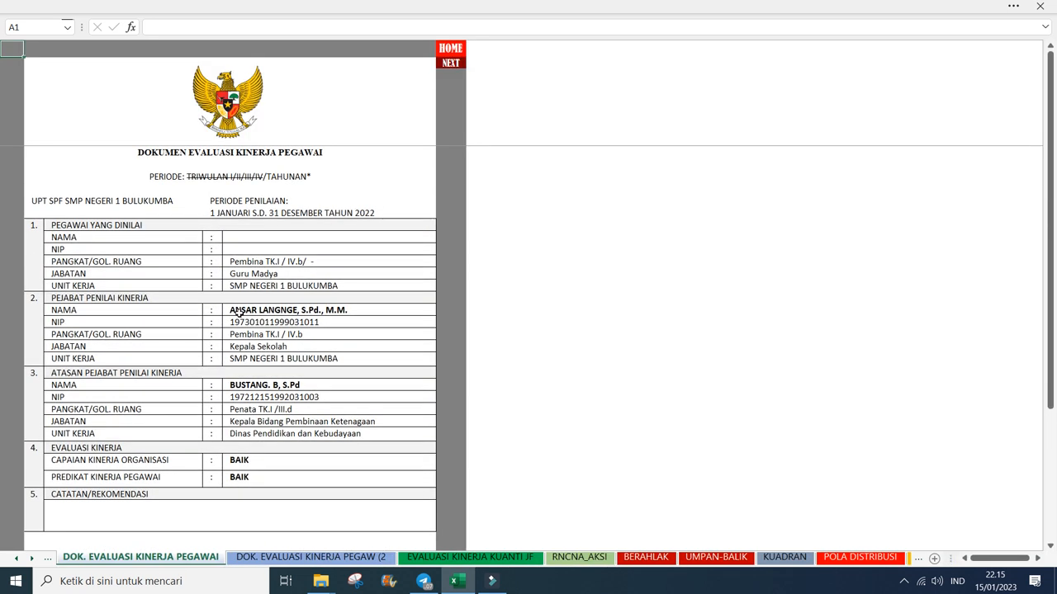
scroll(238, 312, down, 4)
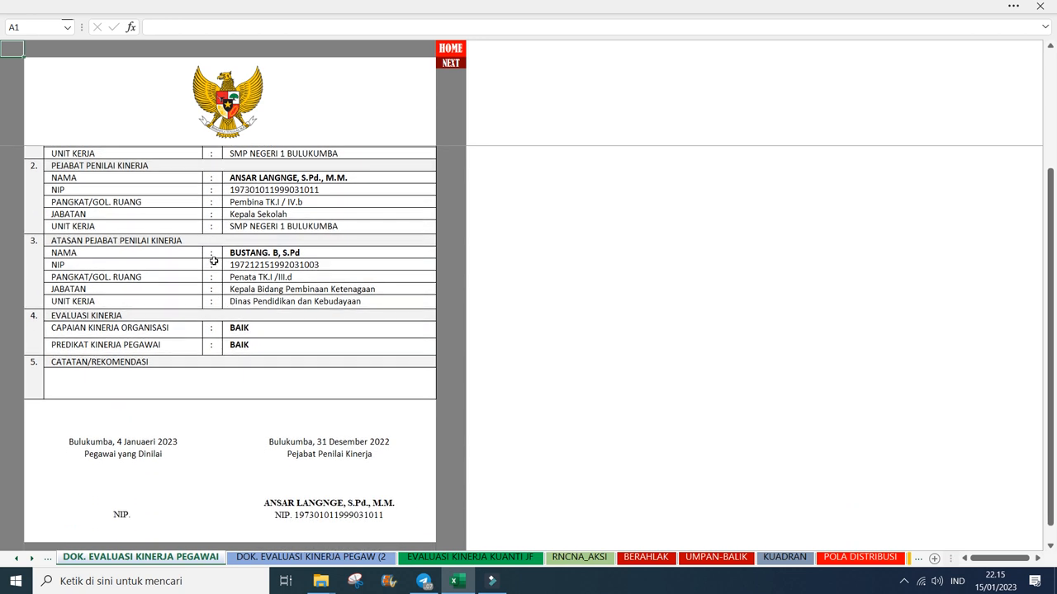
click(266, 327)
click(265, 349)
click(263, 331)
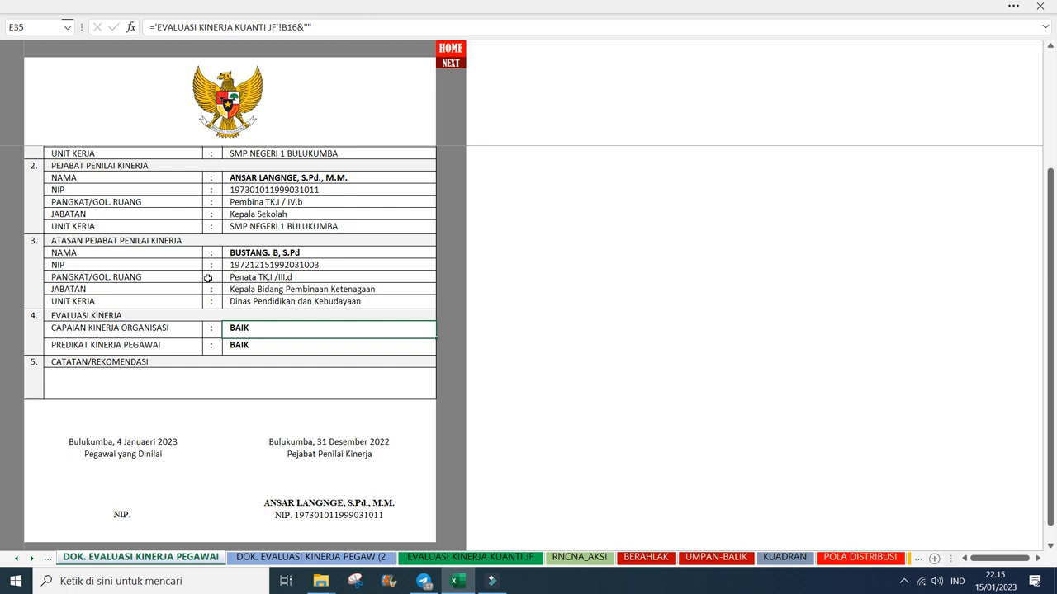
click(261, 347)
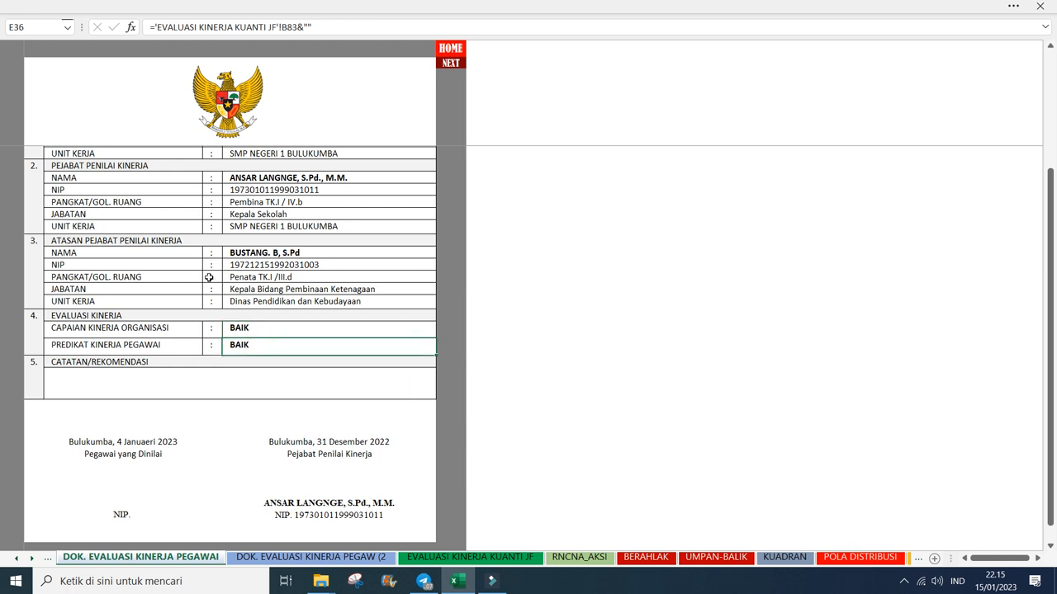
click(268, 329)
click(265, 346)
click(270, 328)
click(271, 346)
click(273, 328)
click(272, 345)
Step: Check the signing dates and the Pegawai yang Dinilai name cell below Catatan/Rekomendasi
scroll(177, 366, down, 3)
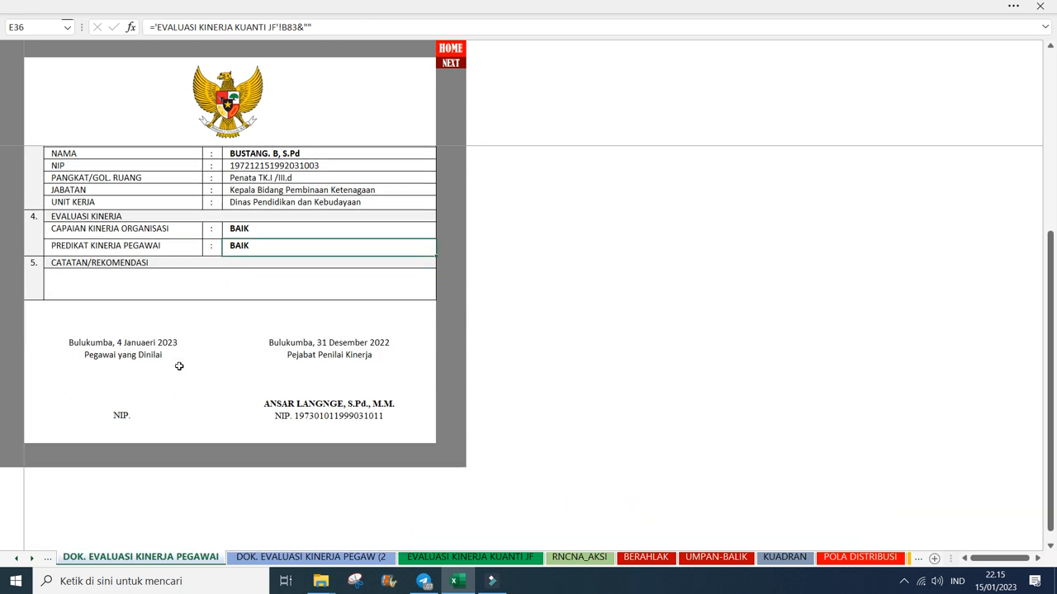
scroll(146, 349, up, 1)
scroll(177, 366, down, 1)
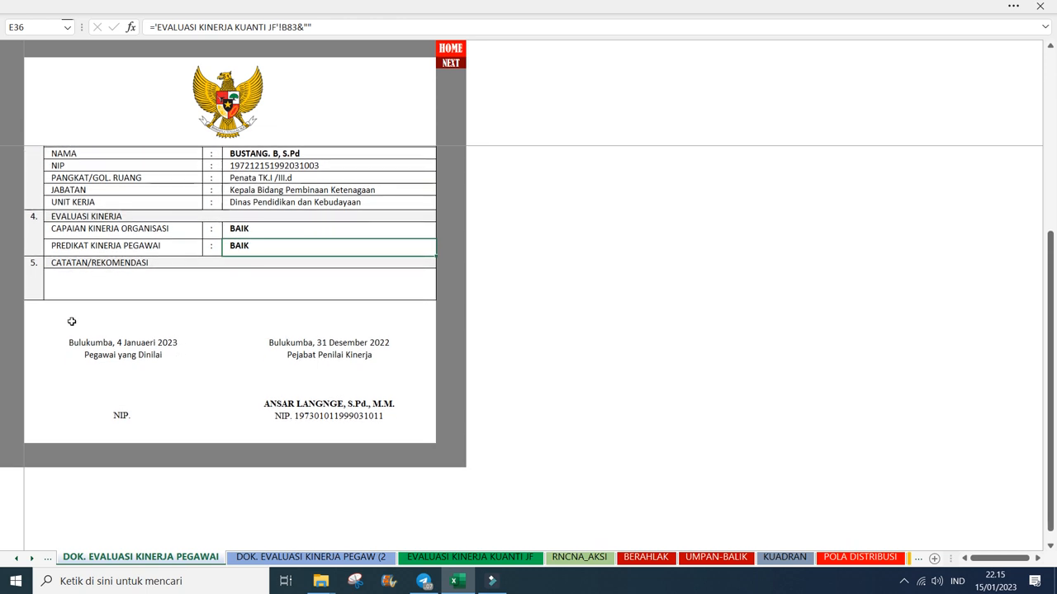
click(111, 381)
click(172, 405)
scroll(140, 330, up, 3)
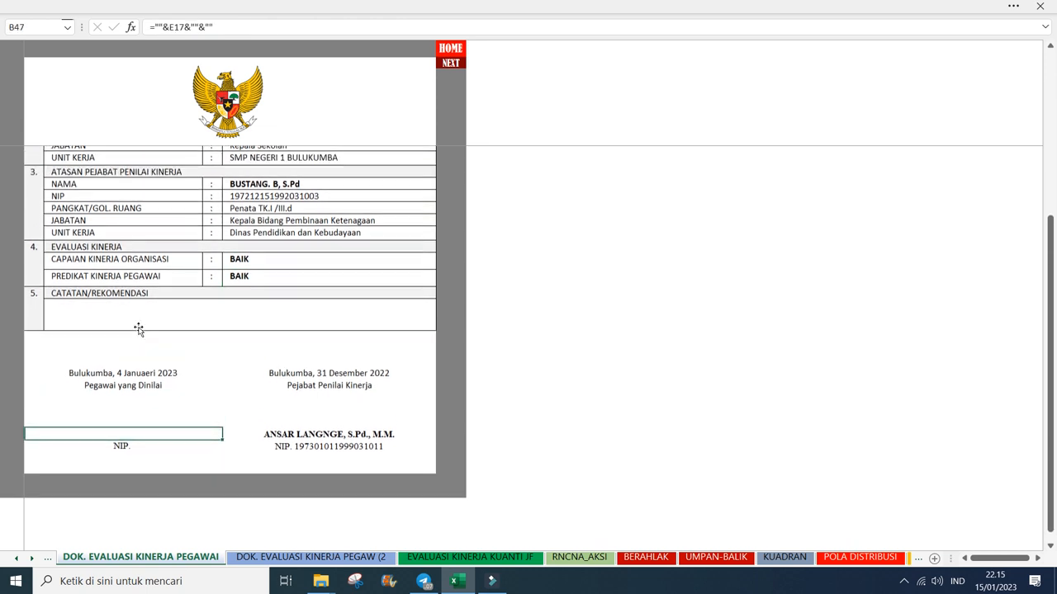
scroll(140, 327, up, 2)
scroll(139, 327, down, 5)
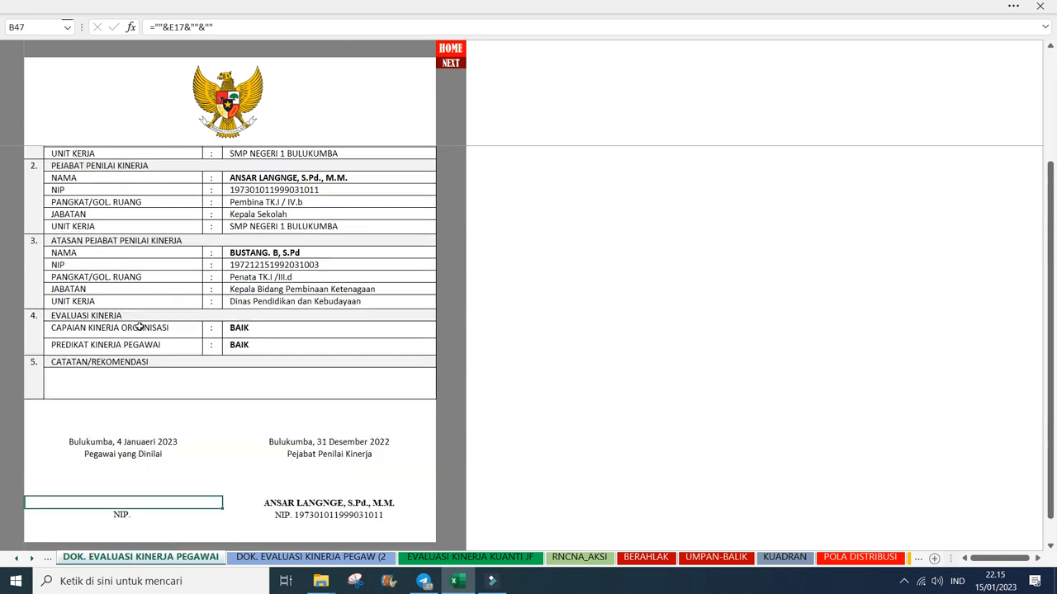
click(155, 366)
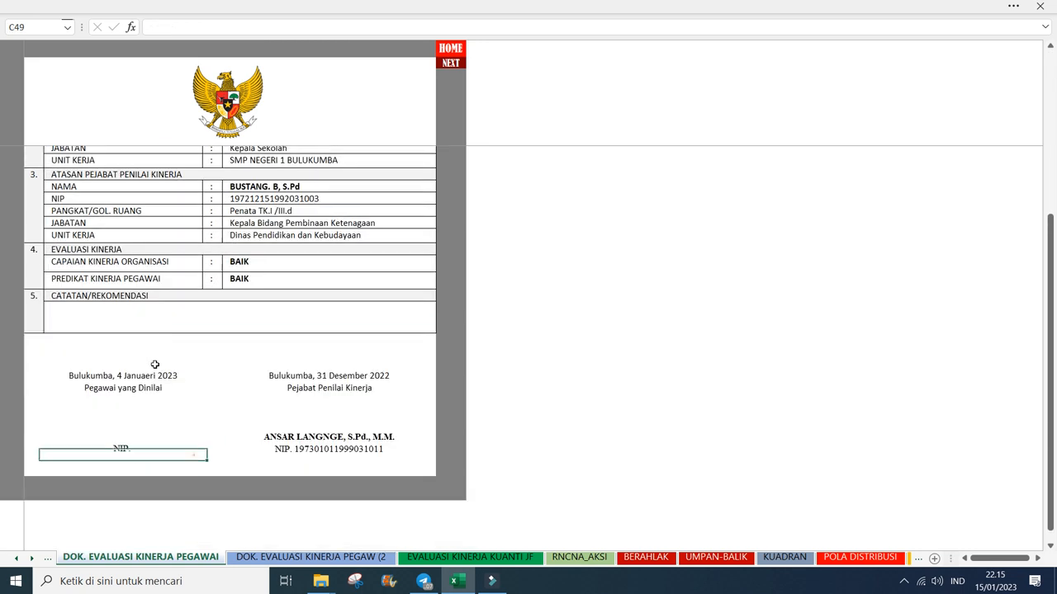
Step: Review the document from the Pejabat Penilai Kinerja section down to the signature block
scroll(155, 366, up, 4)
scroll(155, 365, down, 1)
scroll(155, 366, up, 2)
scroll(155, 366, down, 2)
scroll(155, 366, down, 2)
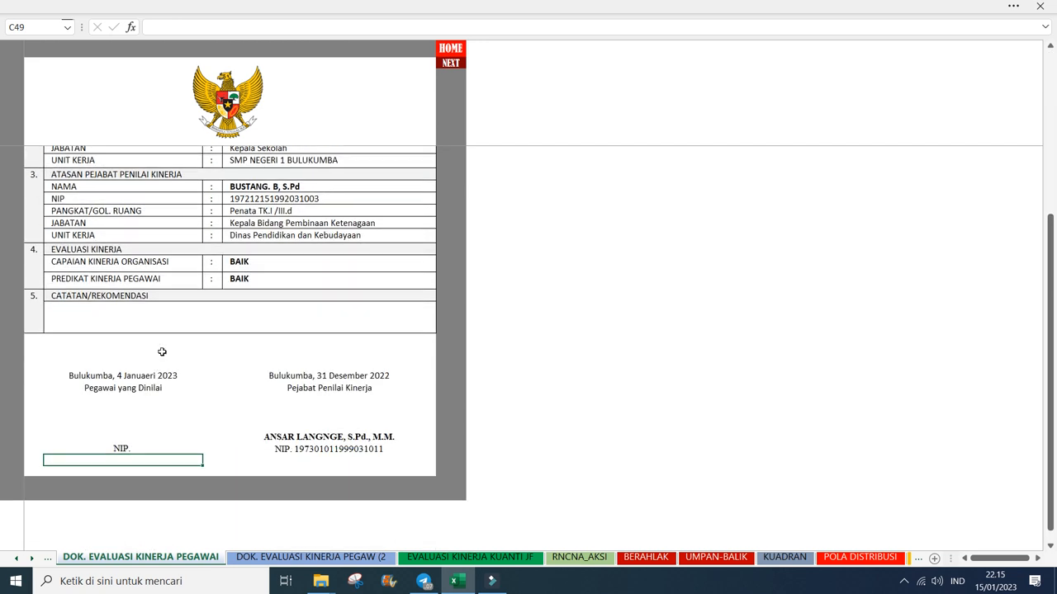
scroll(162, 351, up, 4)
scroll(162, 352, down, 3)
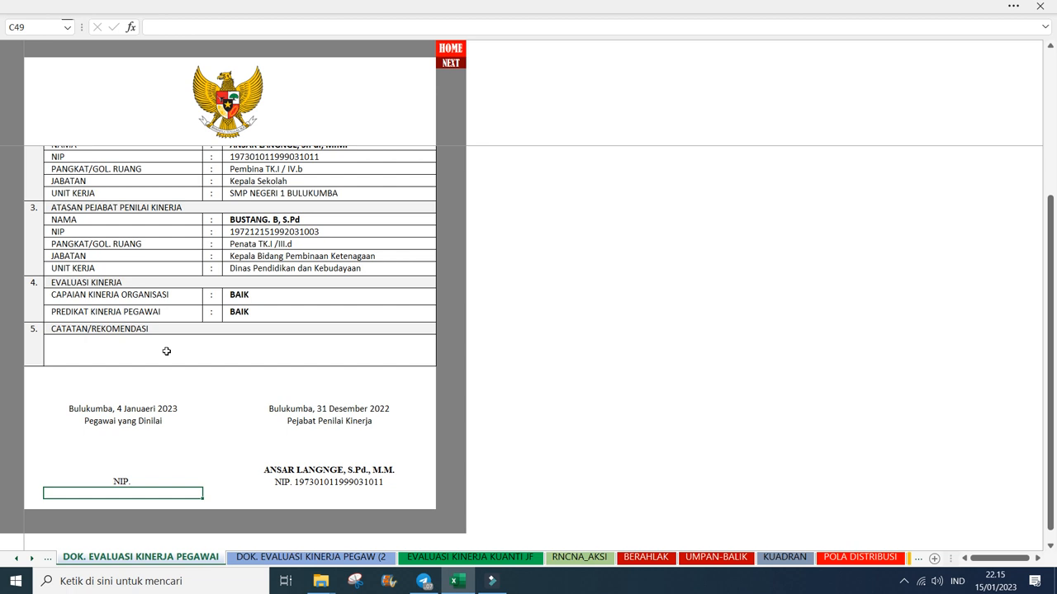
scroll(166, 352, up, 3)
scroll(165, 352, down, 4)
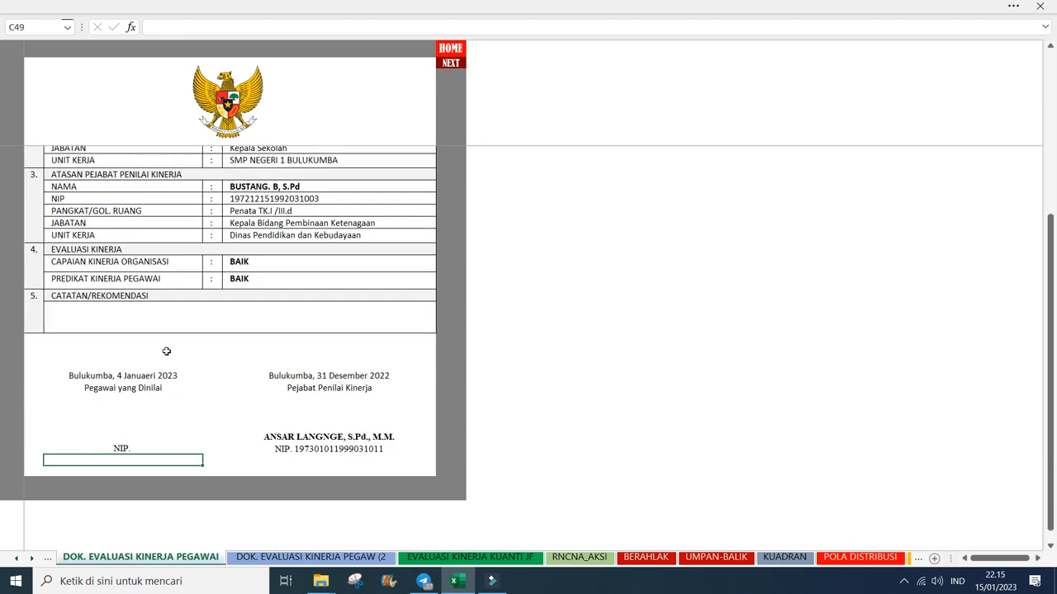
Step: Check the linked name and NIP cells in the signature block for Pegawai yang Dinilai and Pejabat Penilai Kinerja
click(121, 436)
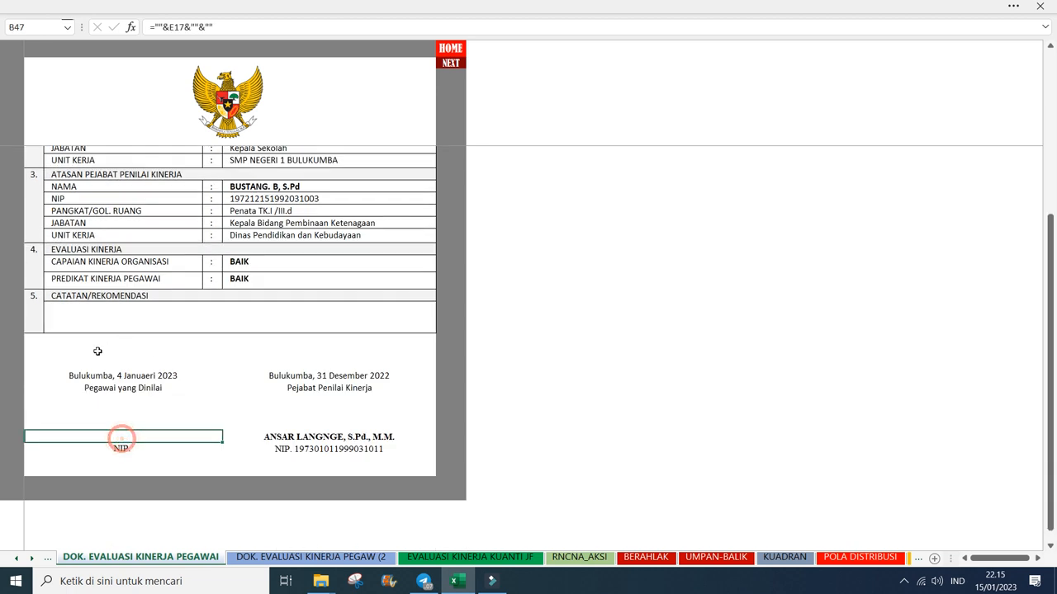
click(313, 437)
click(123, 436)
click(153, 447)
click(280, 448)
click(163, 448)
scroll(166, 346, up, 4)
scroll(168, 347, down, 4)
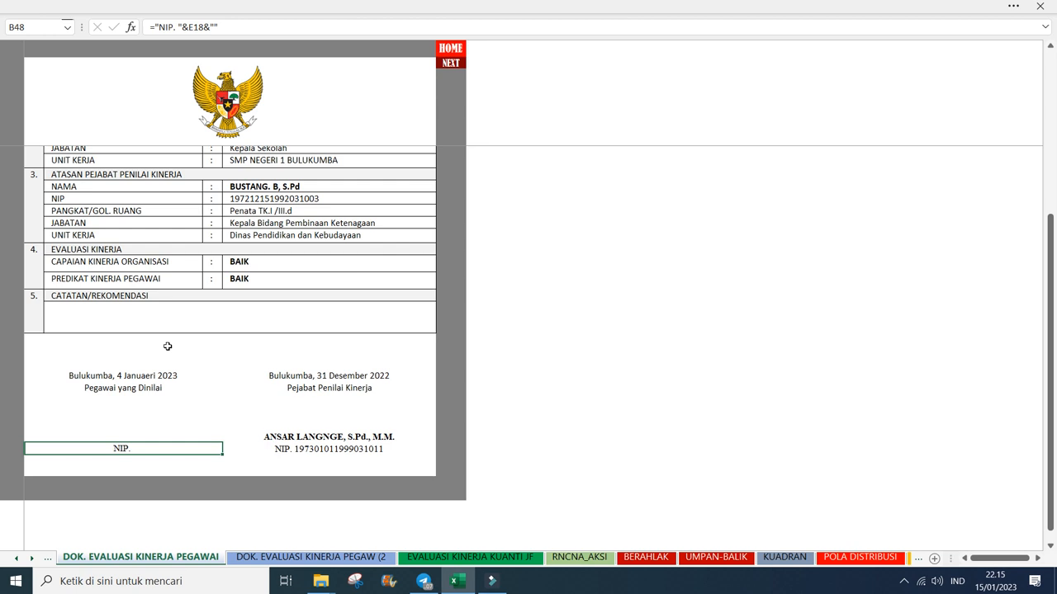
scroll(168, 346, up, 3)
scroll(168, 347, down, 4)
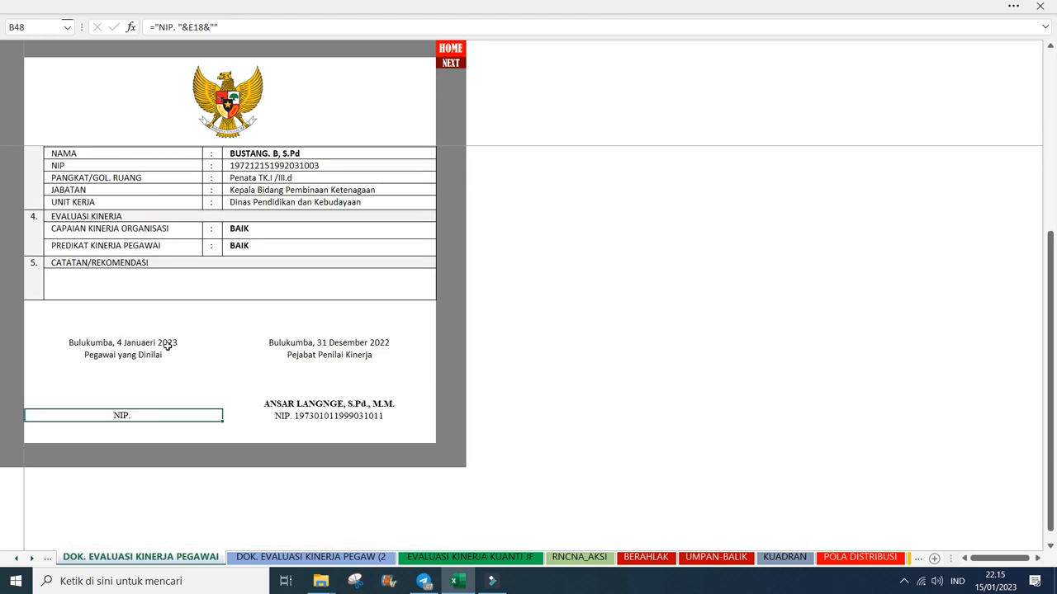
Step: Inspect the linked name, NIP, rank, Jabatan and Unit Kerja cells of Atasan Pejabat Penilai Kinerja and return to the Catatan/Rekomendasi area
scroll(168, 347, up, 2)
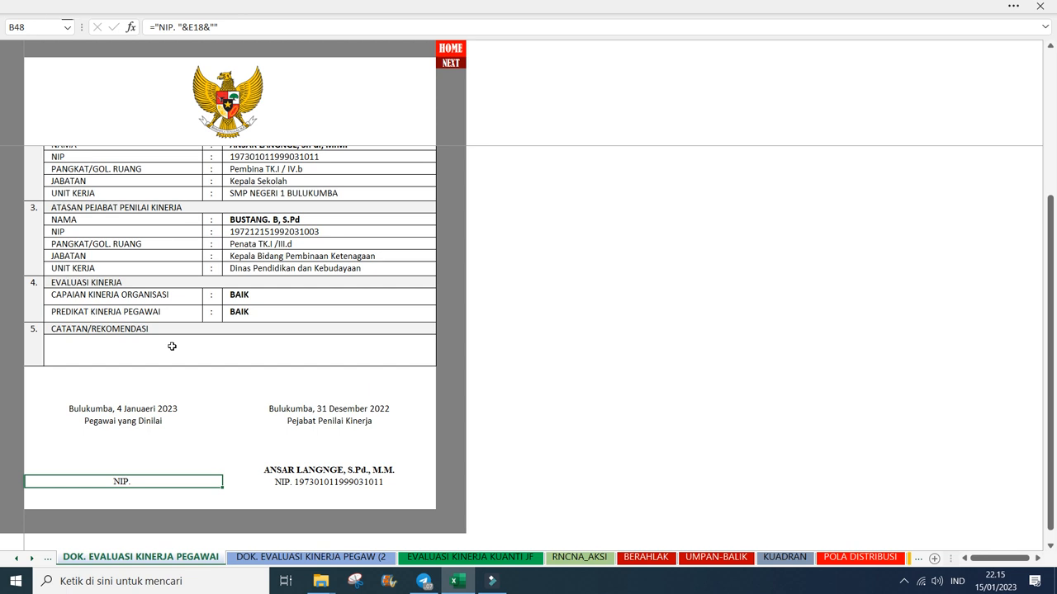
scroll(172, 347, up, 2)
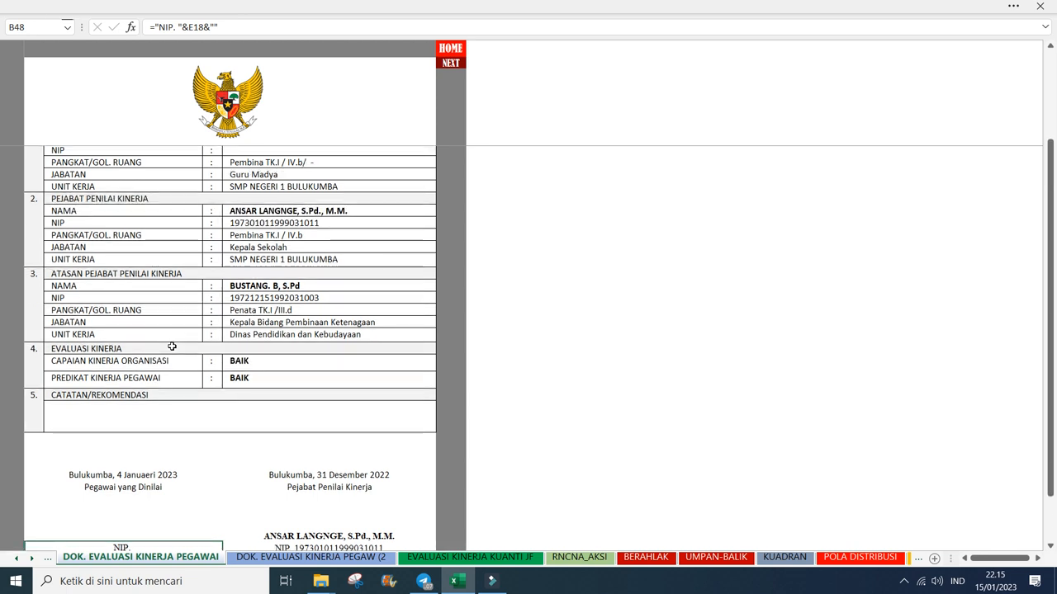
click(263, 287)
click(264, 298)
click(264, 310)
click(265, 322)
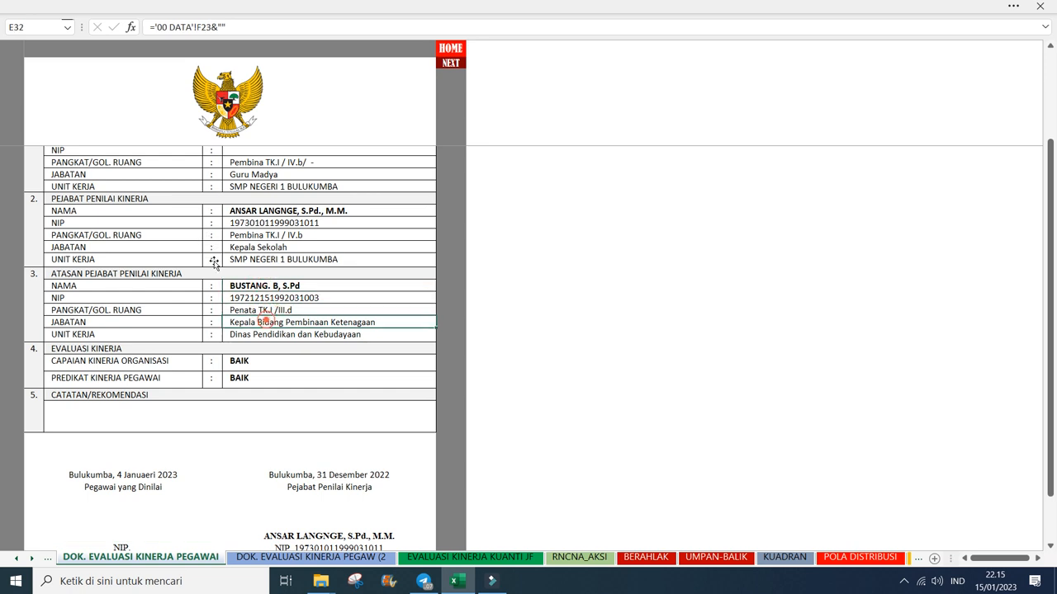
click(265, 334)
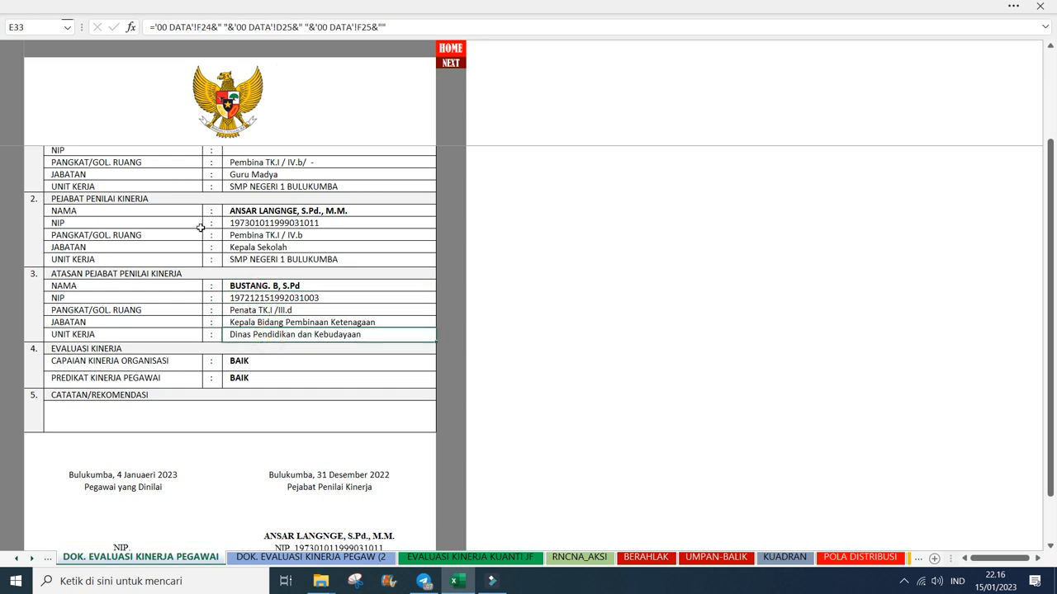
click(253, 286)
click(253, 298)
click(254, 309)
click(253, 322)
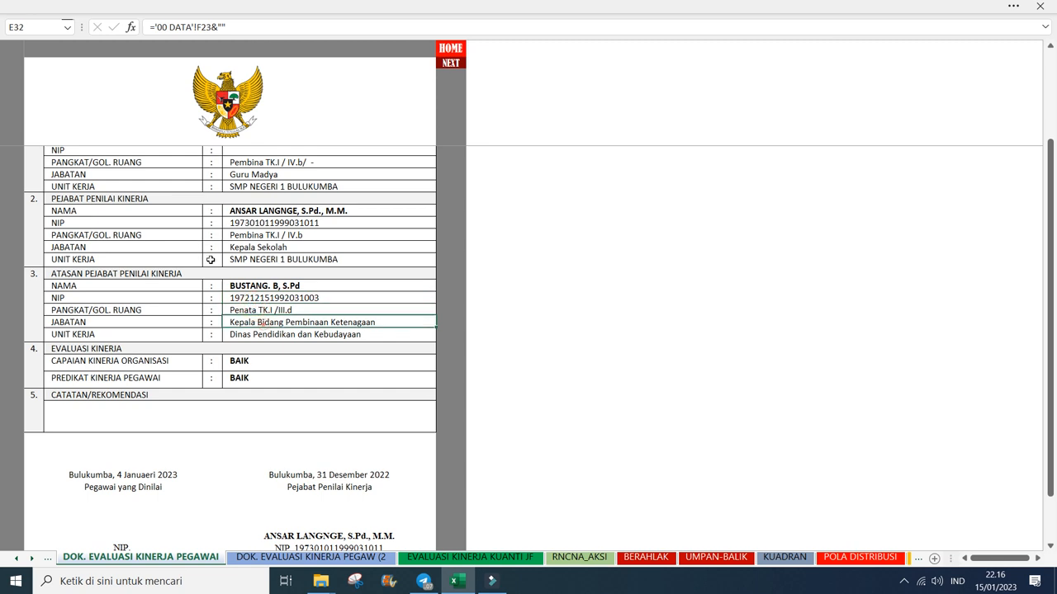
click(254, 335)
click(235, 450)
scroll(189, 357, down, 2)
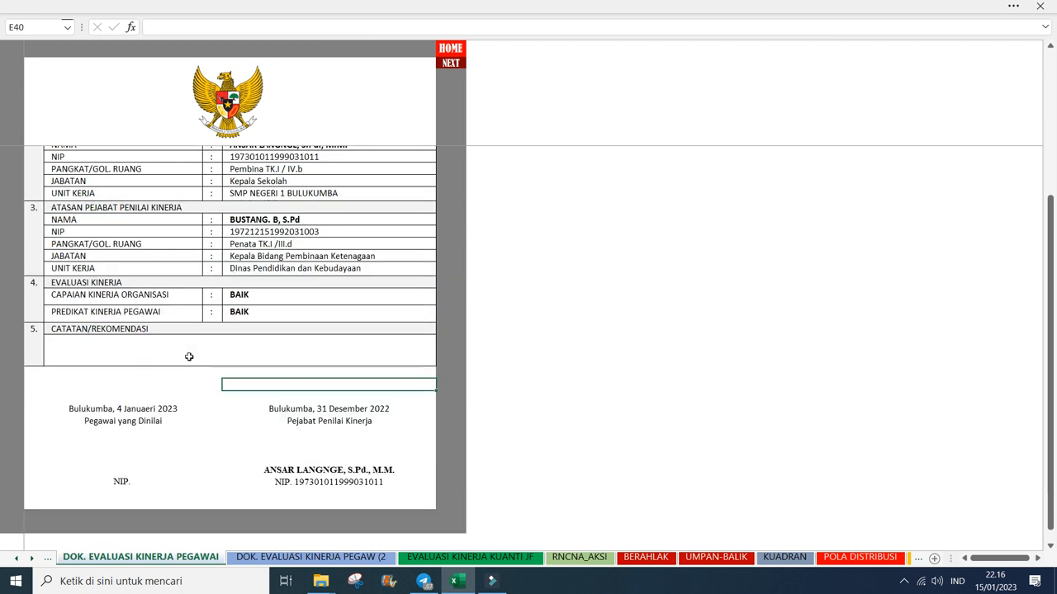
Step: Open the second Dokumen Evaluasi Kinerja Pegawai sheet and review it from the Pegawai yang Dinilai section down to the signature block
scroll(189, 356, up, 4)
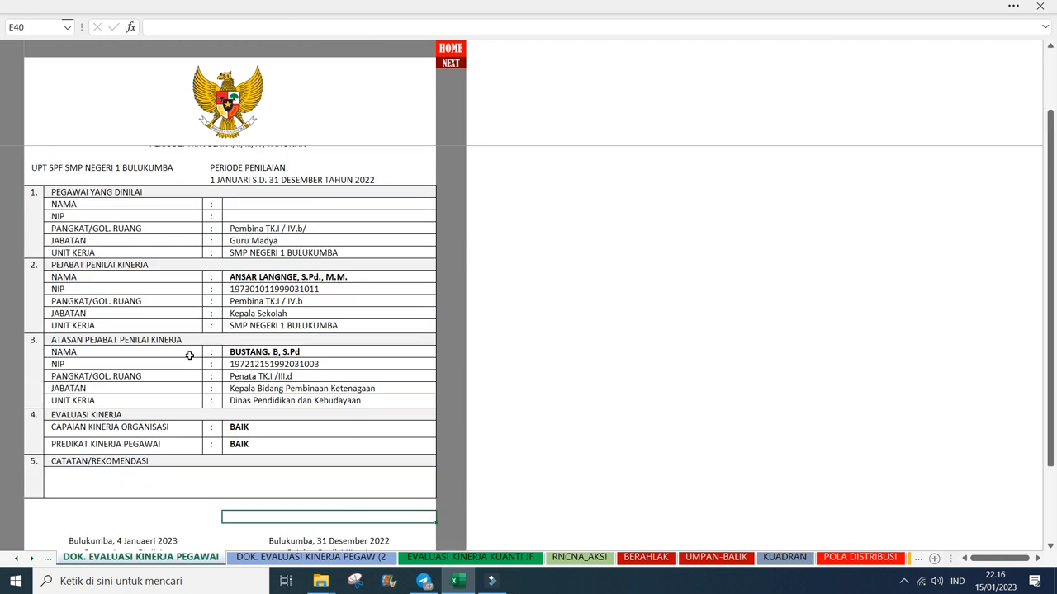
click(451, 62)
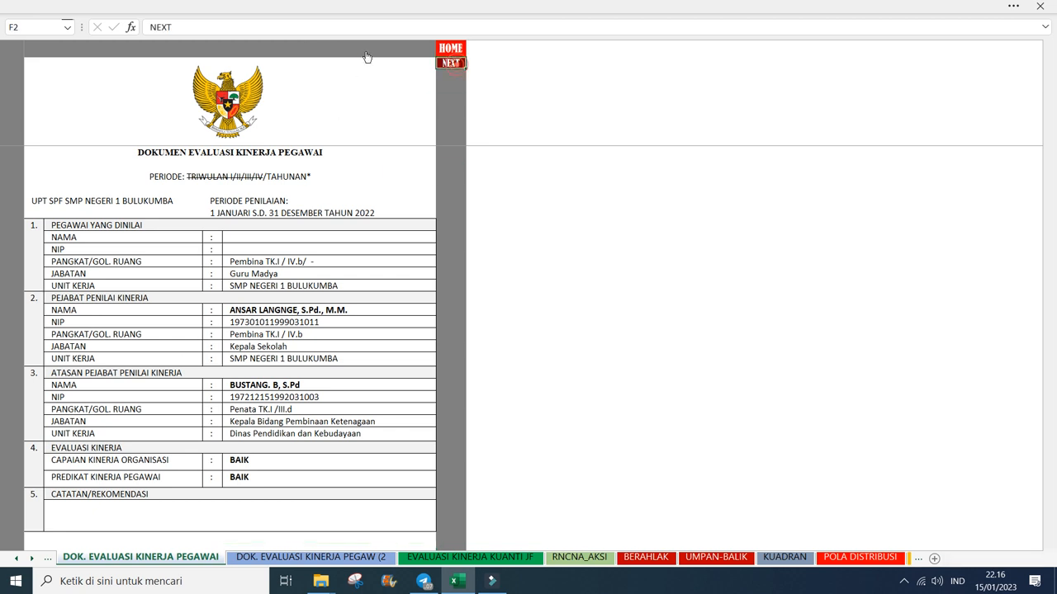
scroll(196, 284, down, 3)
scroll(196, 284, down, 5)
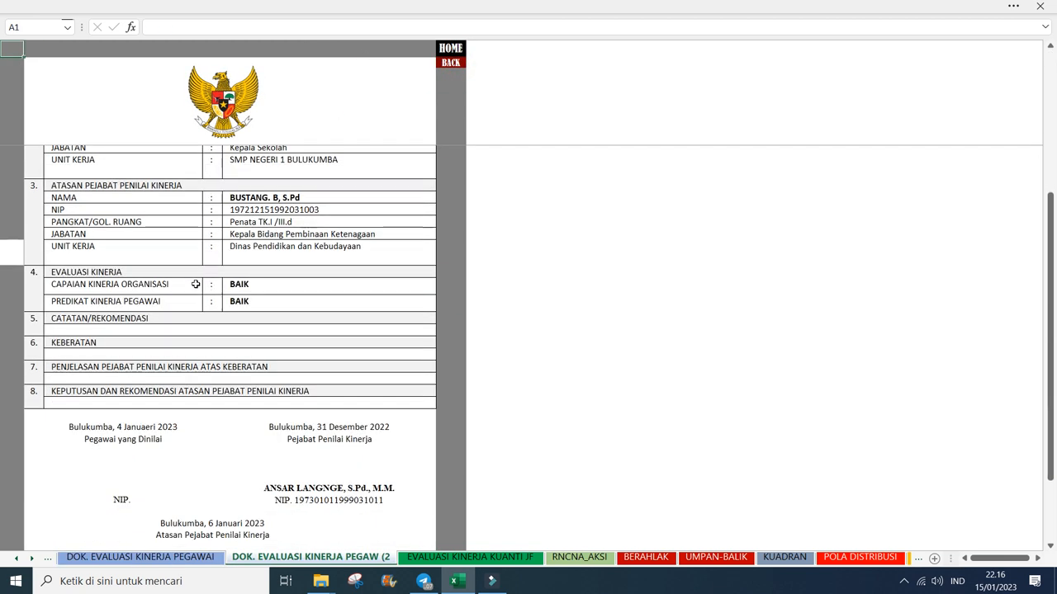
scroll(196, 283, up, 8)
scroll(197, 282, down, 5)
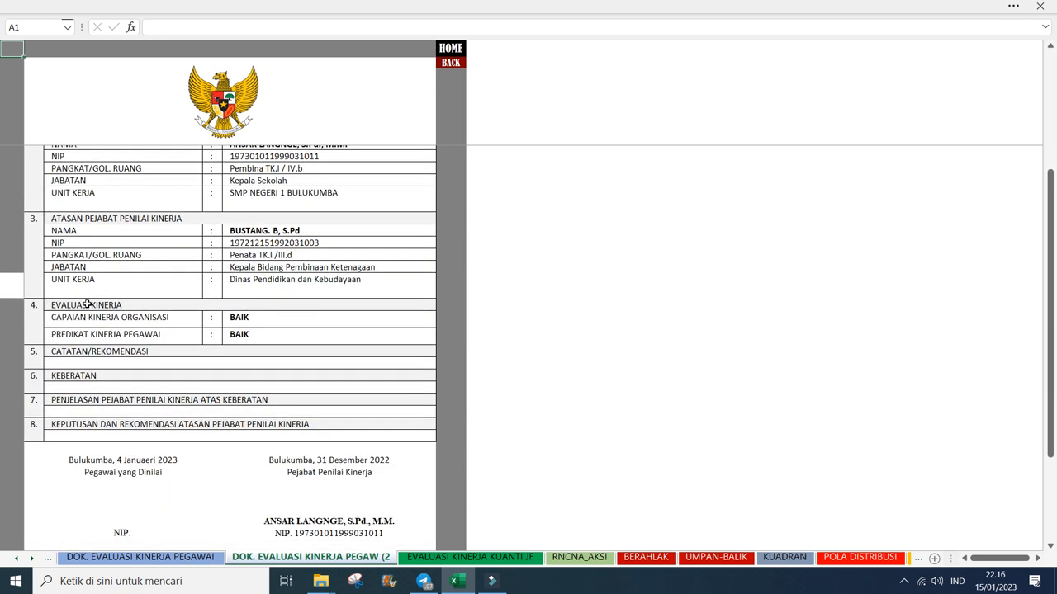
Step: Review the Keberatan, Penjelasan Pejabat Penilai Kinerja atas Keberatan, and Keputusan dan Rekomendasi sections of the second evaluation document
click(107, 376)
key(Down)
key(Down)
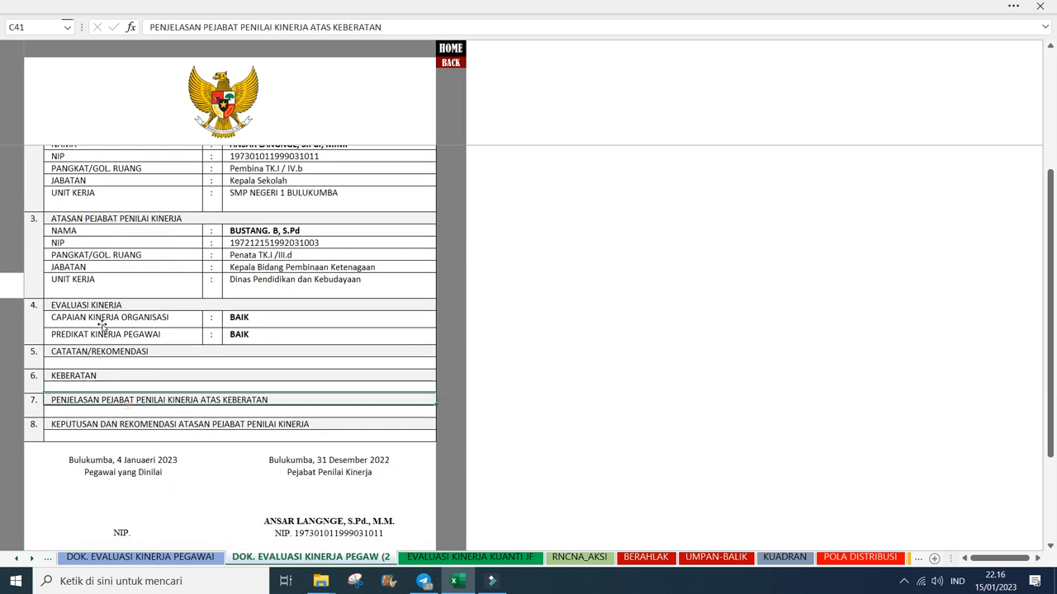
scroll(134, 373, down, 1)
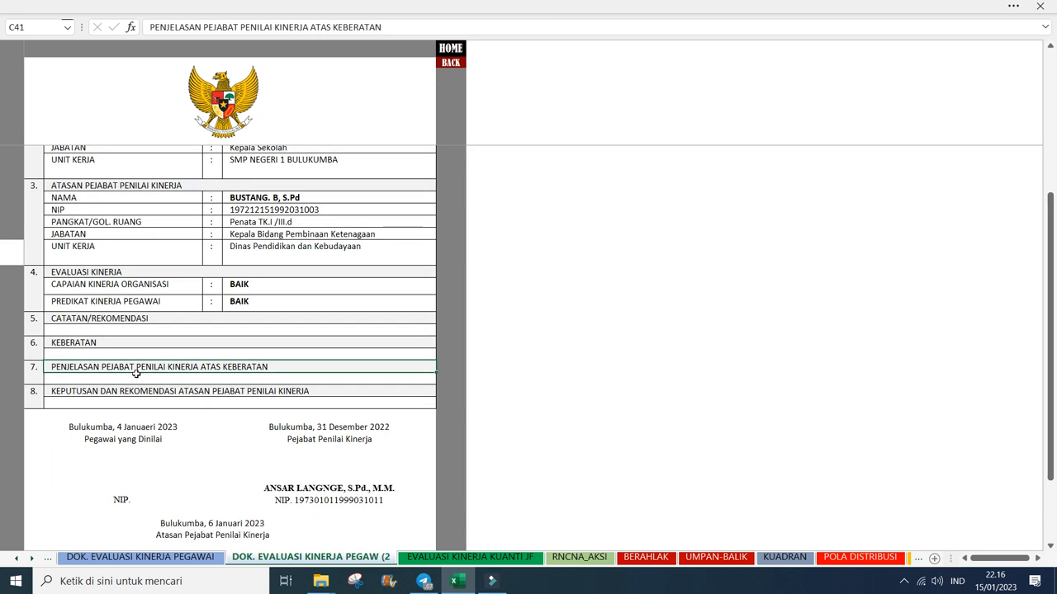
scroll(160, 365, down, 3)
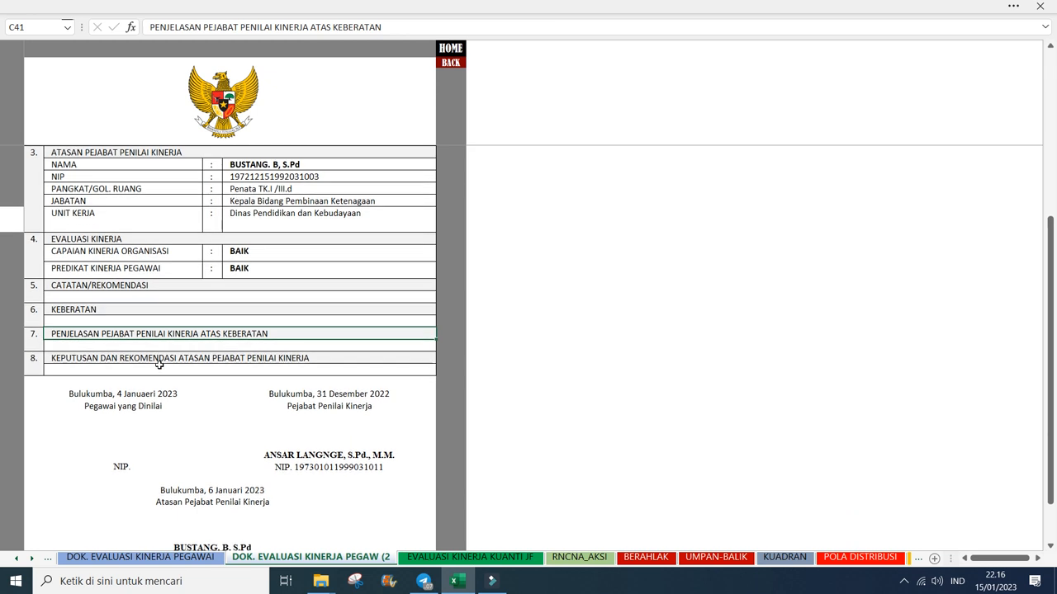
scroll(159, 365, up, 4)
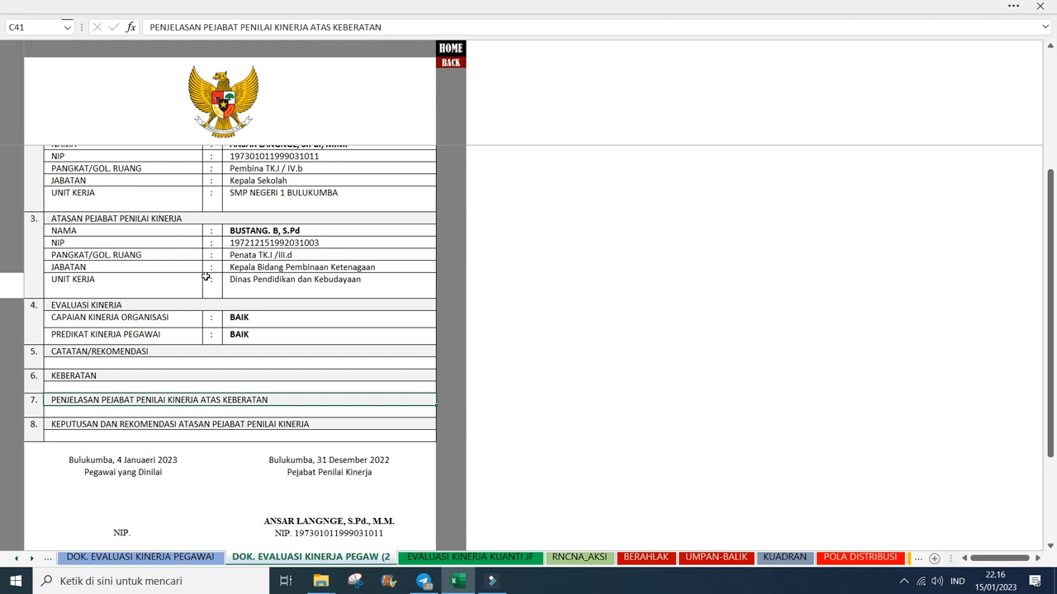
scroll(182, 388, down, 3)
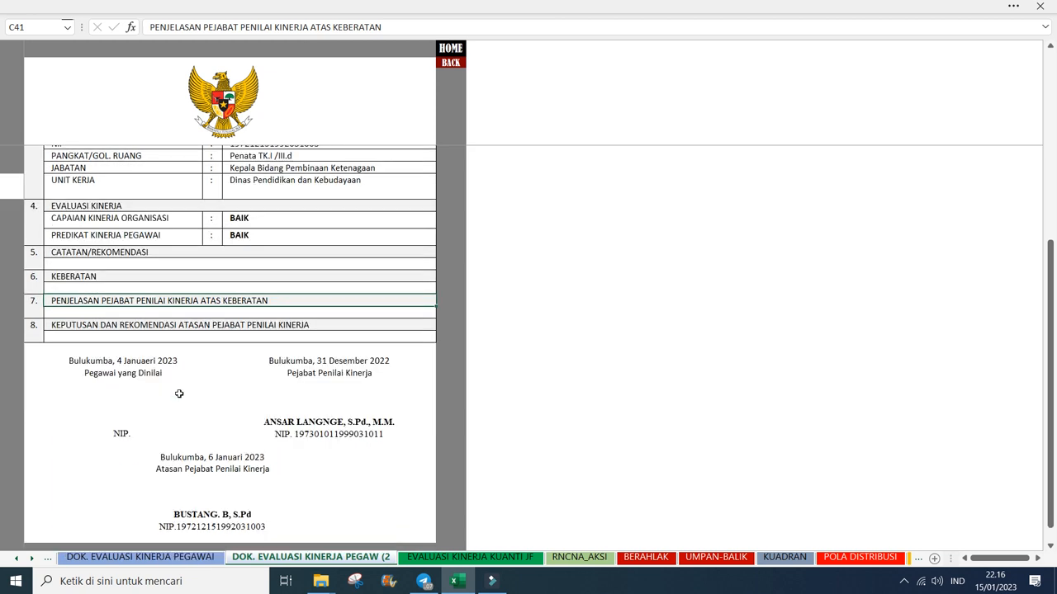
Step: Check the Atasan Pejabat Penilai Kinerja signature area against the sections above it
click(229, 492)
click(198, 495)
click(253, 500)
click(140, 484)
scroll(157, 392, up, 3)
scroll(157, 390, down, 4)
scroll(157, 388, up, 4)
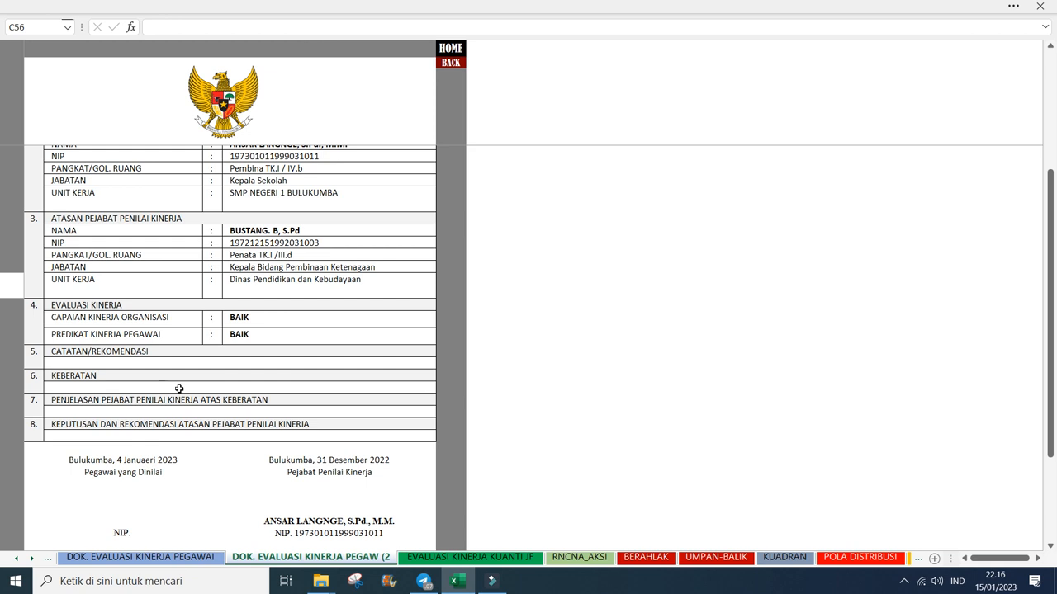
scroll(178, 389, down, 2)
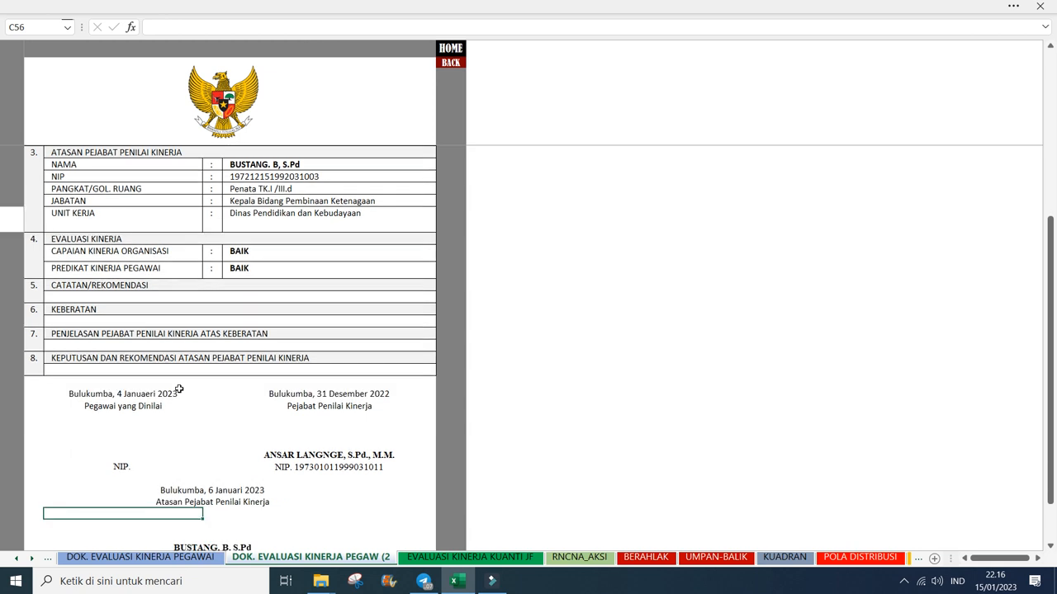
scroll(179, 389, down, 3)
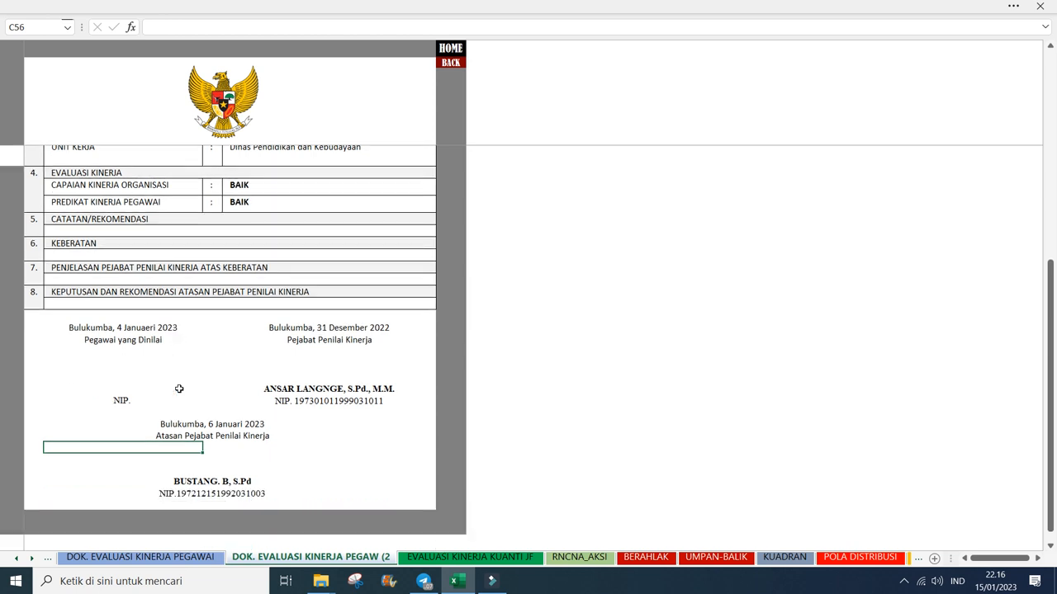
Step: Examine the signing date, title and signing space of Atasan Pejabat Penilai Kinerja below the other two signatures
click(221, 425)
click(246, 436)
click(175, 433)
click(224, 438)
click(181, 435)
scroll(145, 348, up, 1)
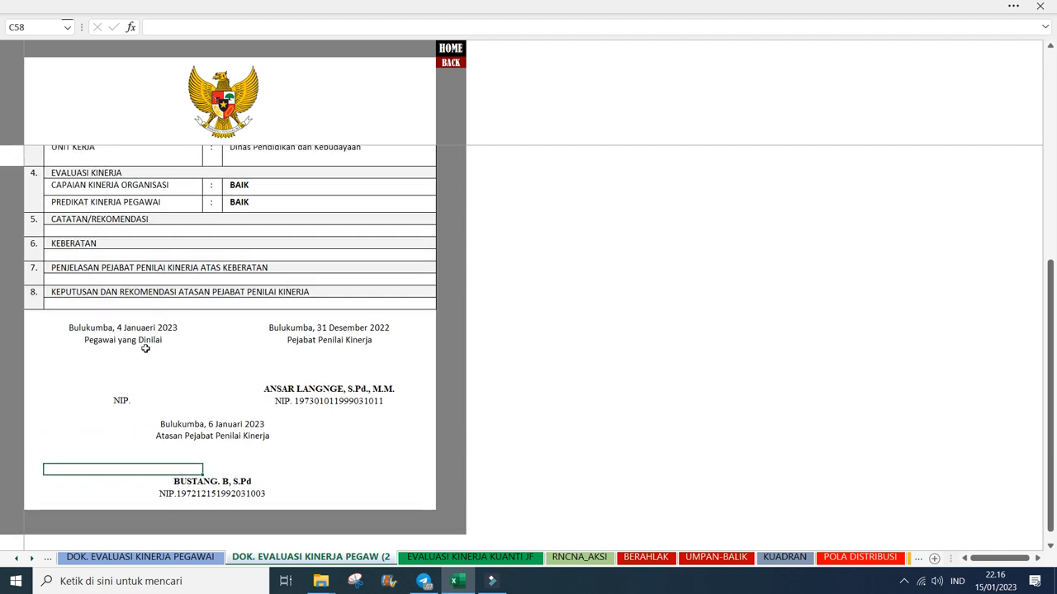
scroll(145, 349, up, 5)
scroll(189, 359, up, 2)
scroll(189, 359, down, 6)
click(322, 436)
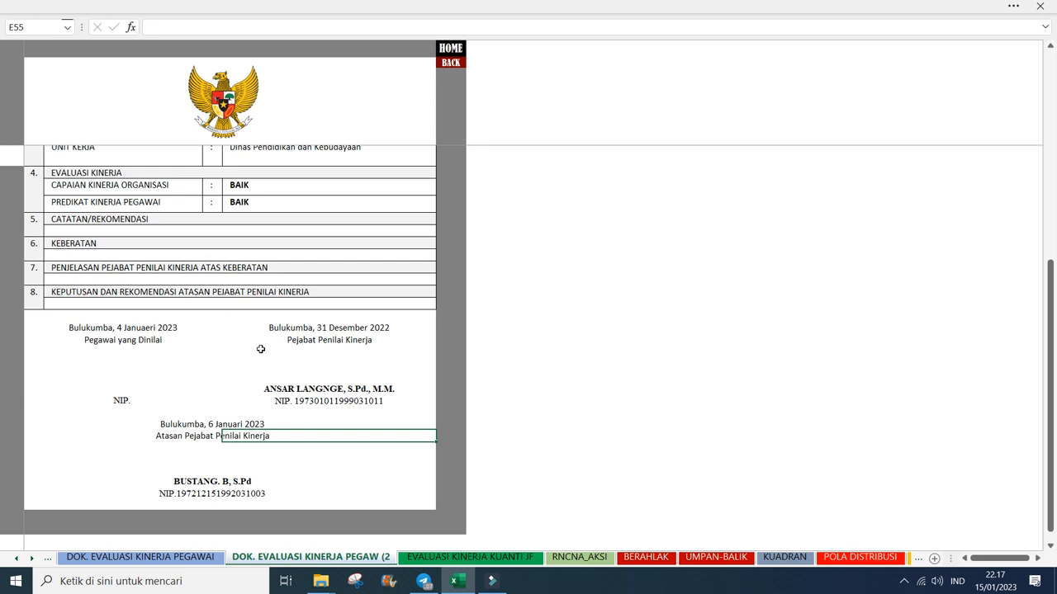
Step: Return to the workbook's HOME page from the second evaluation document
scroll(260, 350, up, 8)
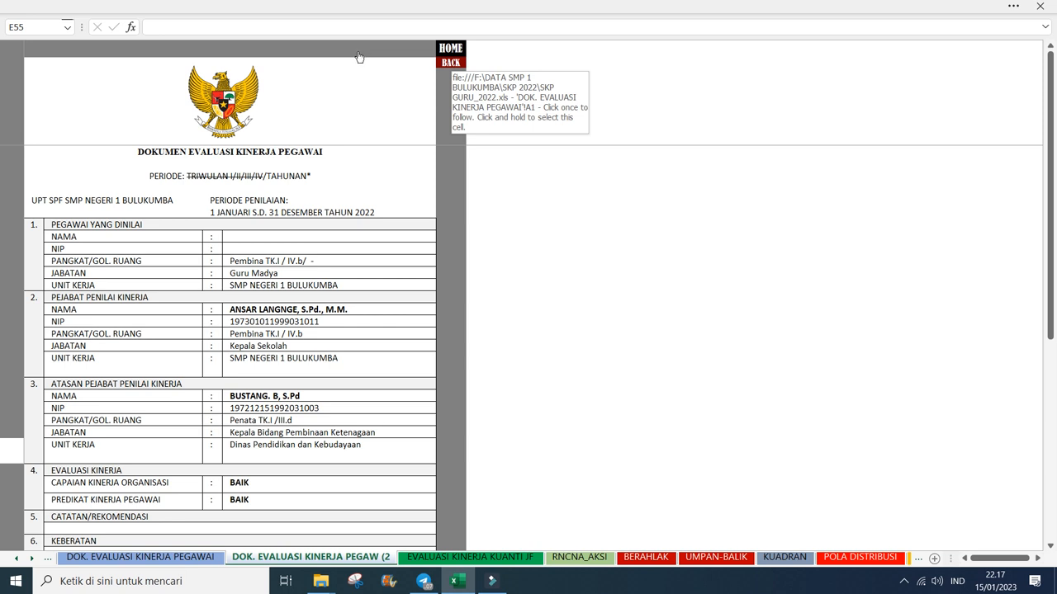
click(451, 48)
scroll(380, 257, down, 3)
scroll(379, 256, up, 3)
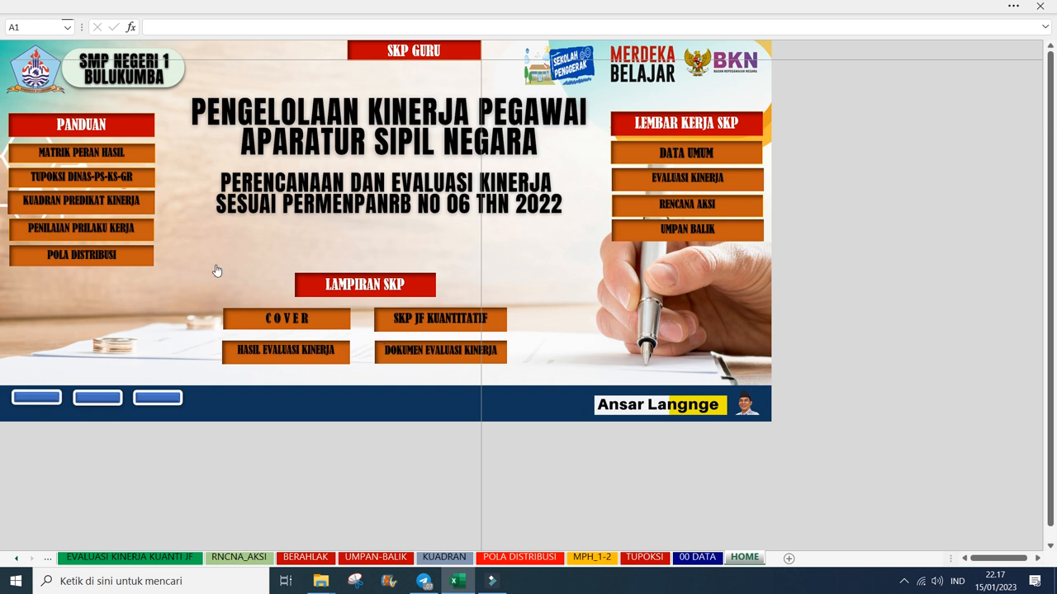
Step: Review the Cover sheet, view the general data sheet it links to, and return to the HOME page
click(268, 319)
scroll(214, 254, up, 3)
scroll(214, 247, down, 5)
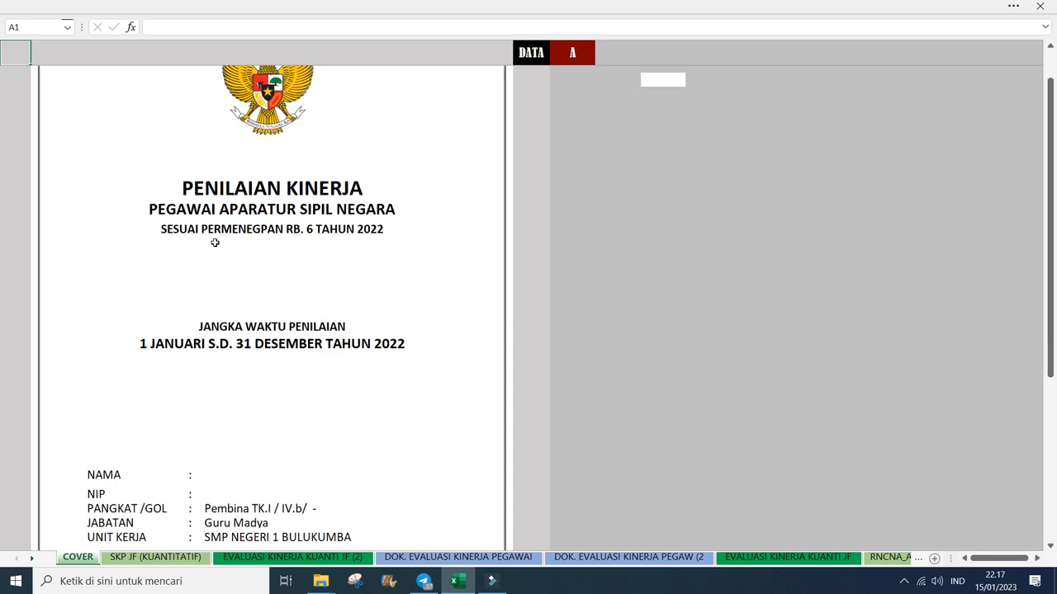
scroll(217, 243, up, 3)
scroll(216, 243, up, 3)
scroll(215, 240, down, 5)
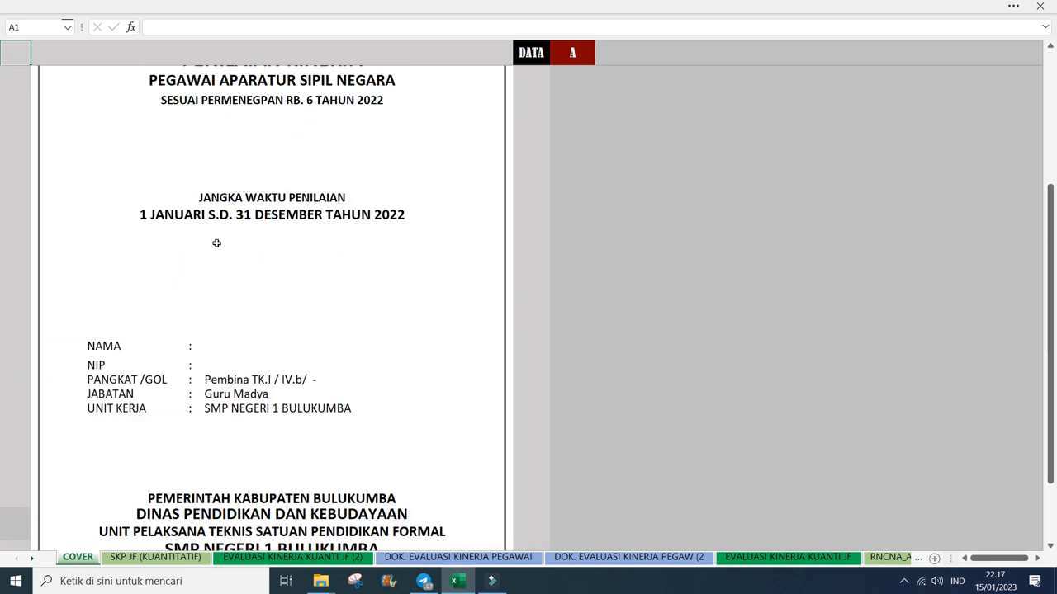
click(528, 52)
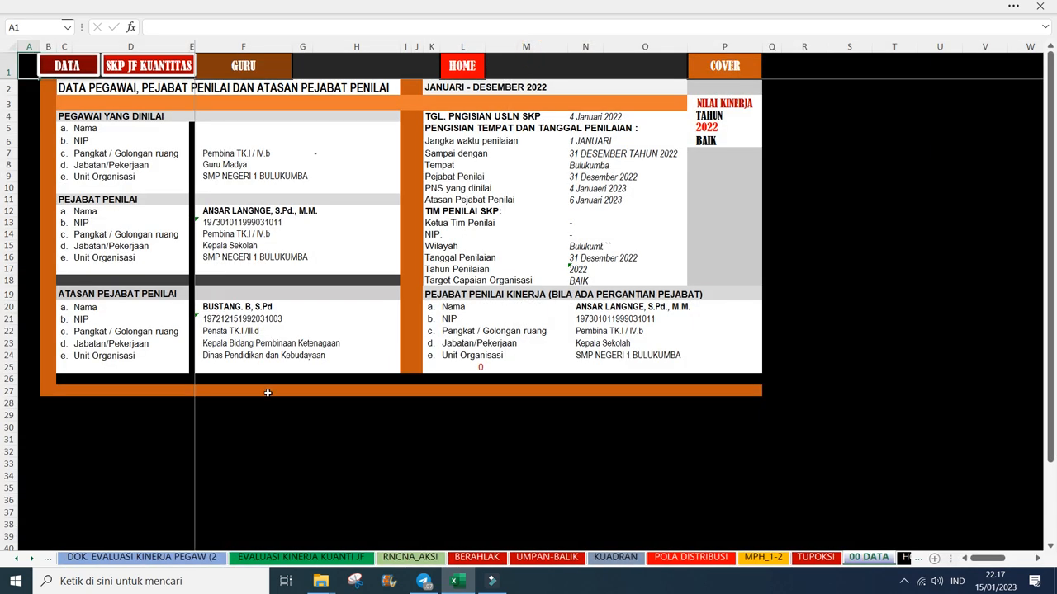
click(446, 67)
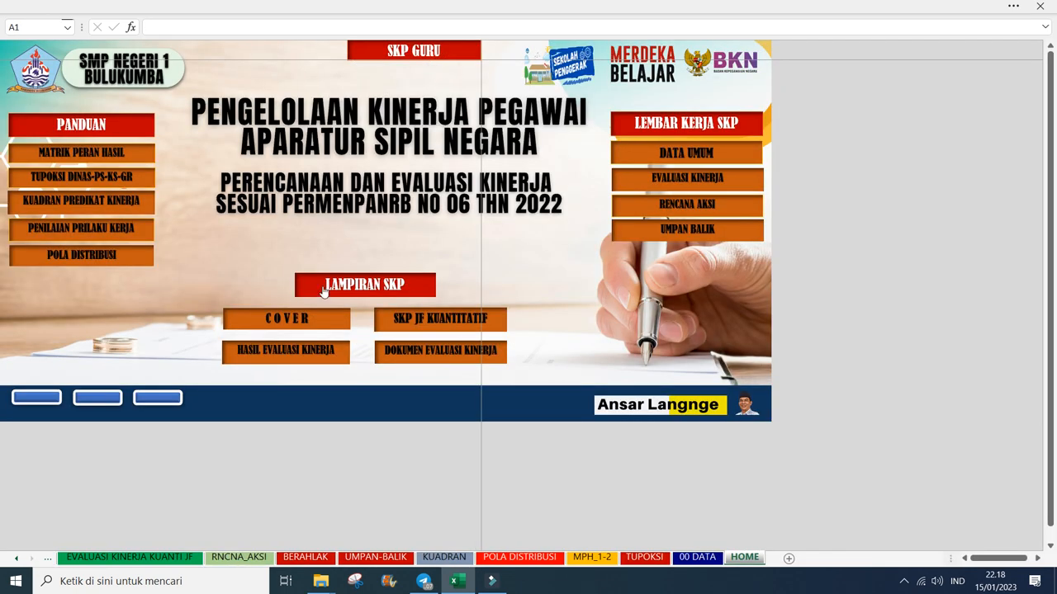
Step: Review the SKP JF Kuantitatif sheet from Hasil Kerja to the Lampiran Sasaran Kinerja Pegawai and return to the HOME page
click(411, 319)
scroll(272, 283, up, 10)
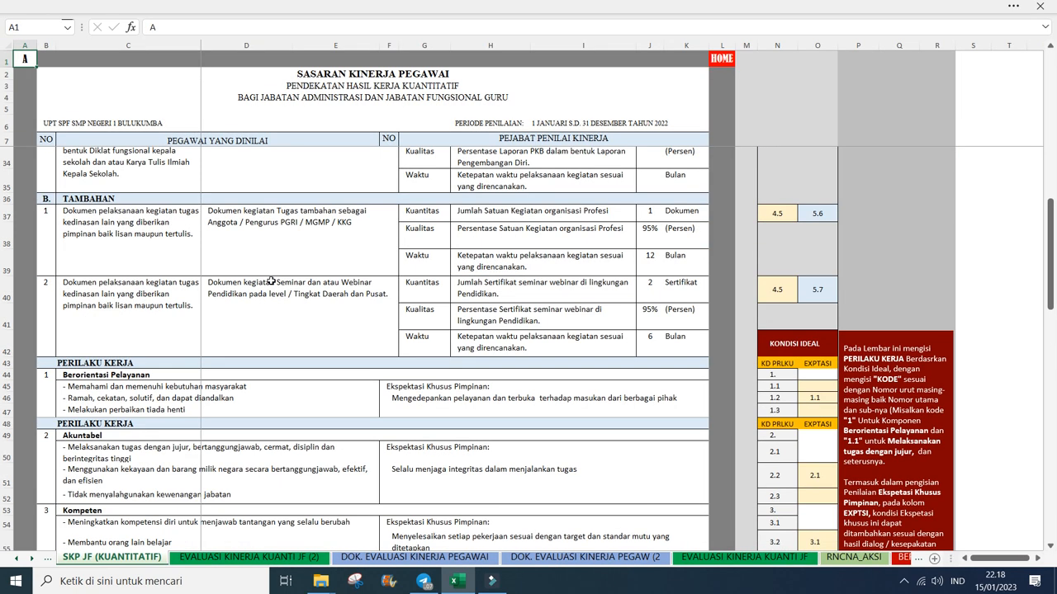
scroll(273, 278, down, 11)
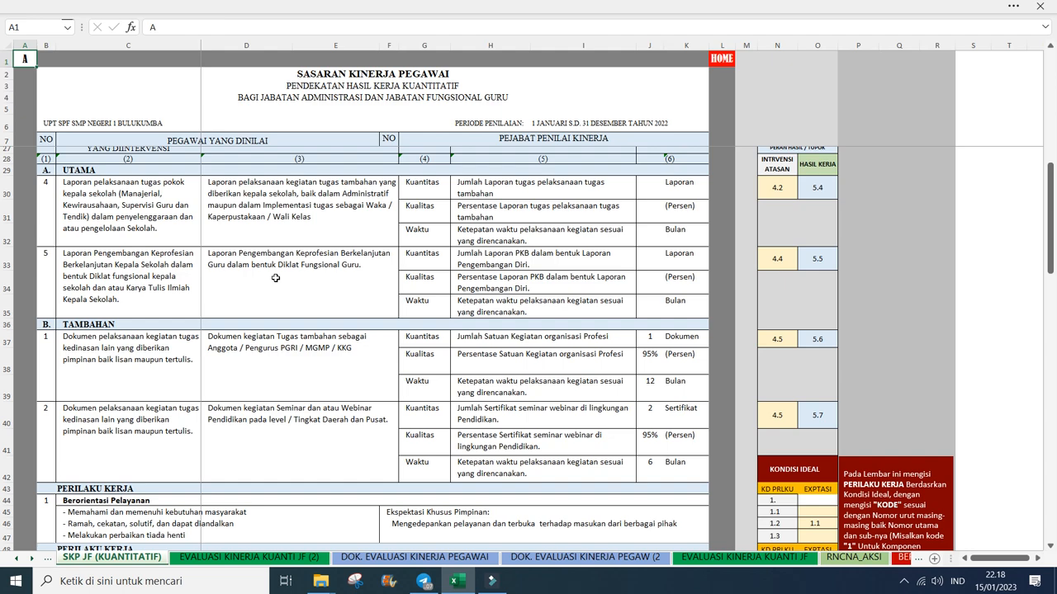
scroll(271, 319, down, 8)
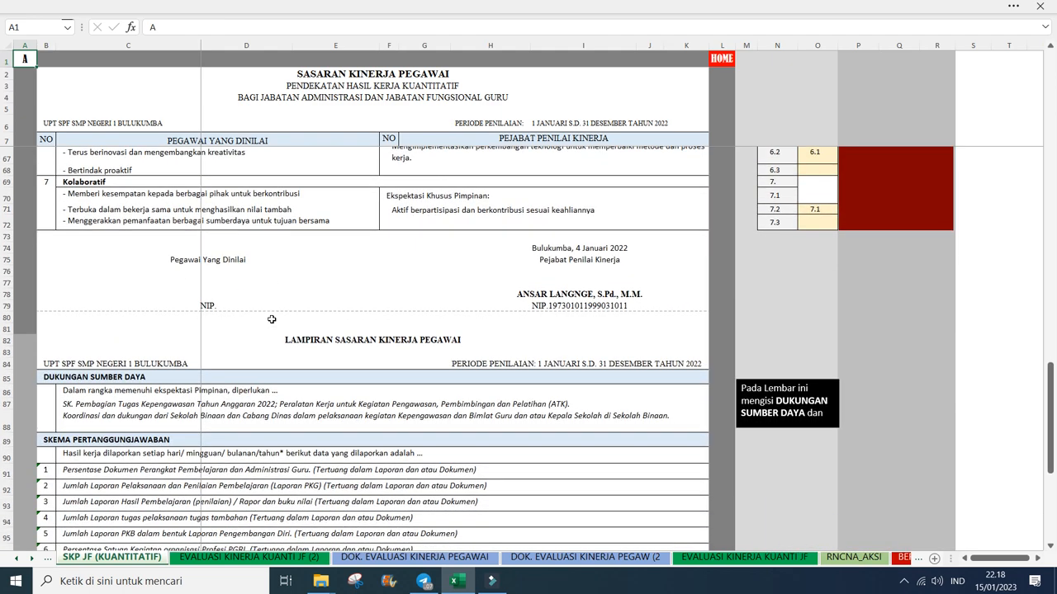
scroll(271, 319, up, 8)
scroll(272, 320, down, 8)
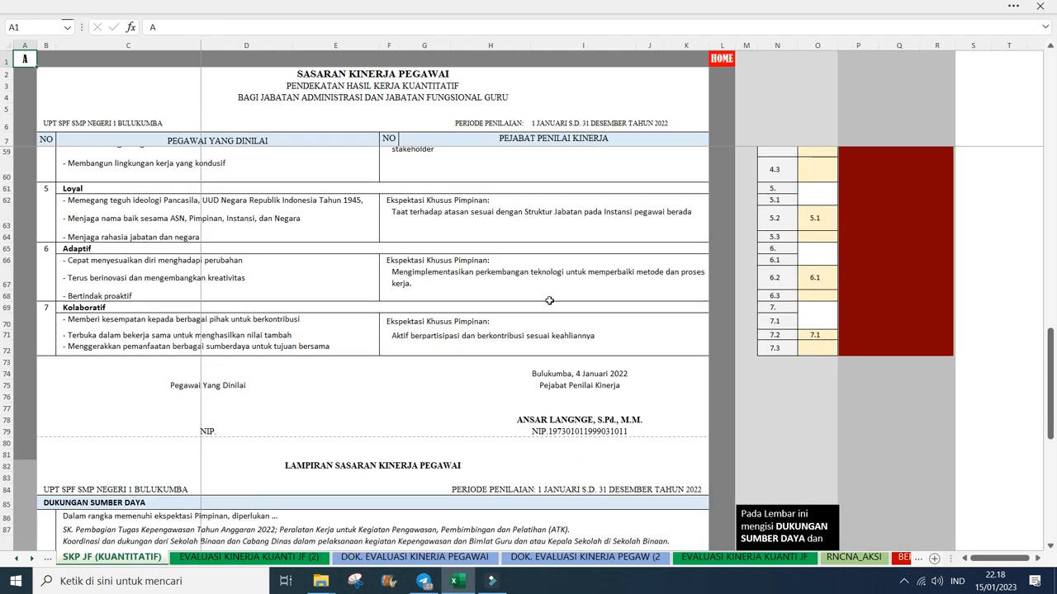
scroll(334, 302, up, 10)
scroll(339, 301, up, 9)
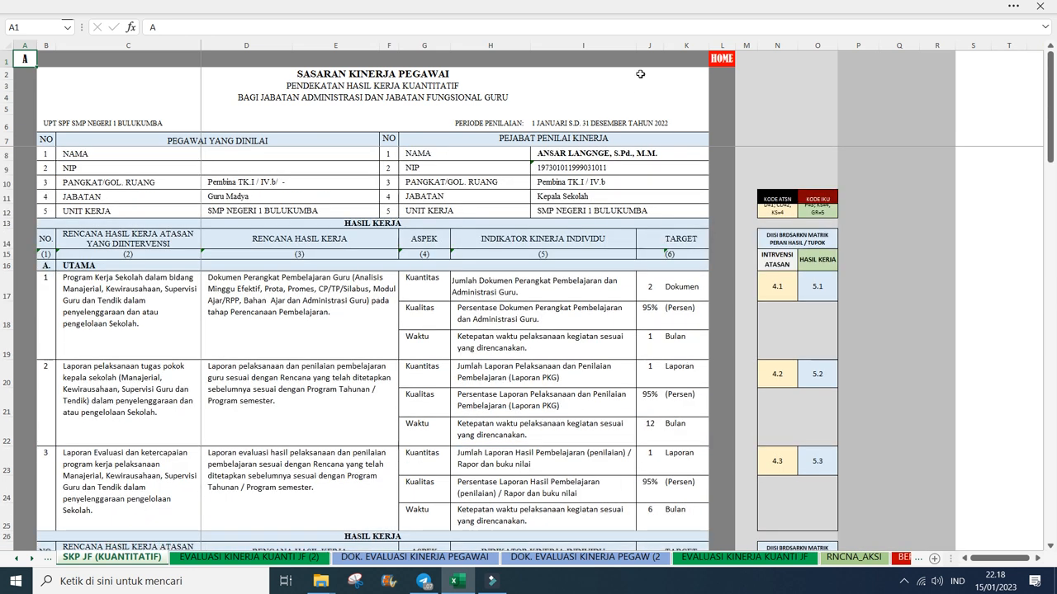
click(565, 59)
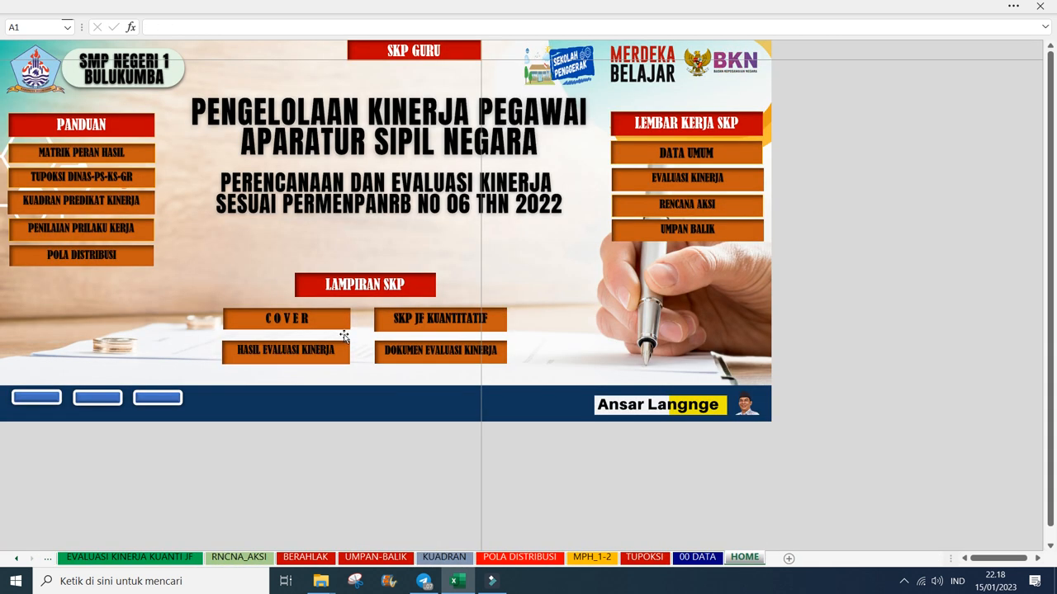
Step: Review the Hasil Evaluasi Kinerja sheet's Perilaku Kerja ratings and signature block, and return to the HOME page
click(240, 292)
scroll(240, 289, up, 3)
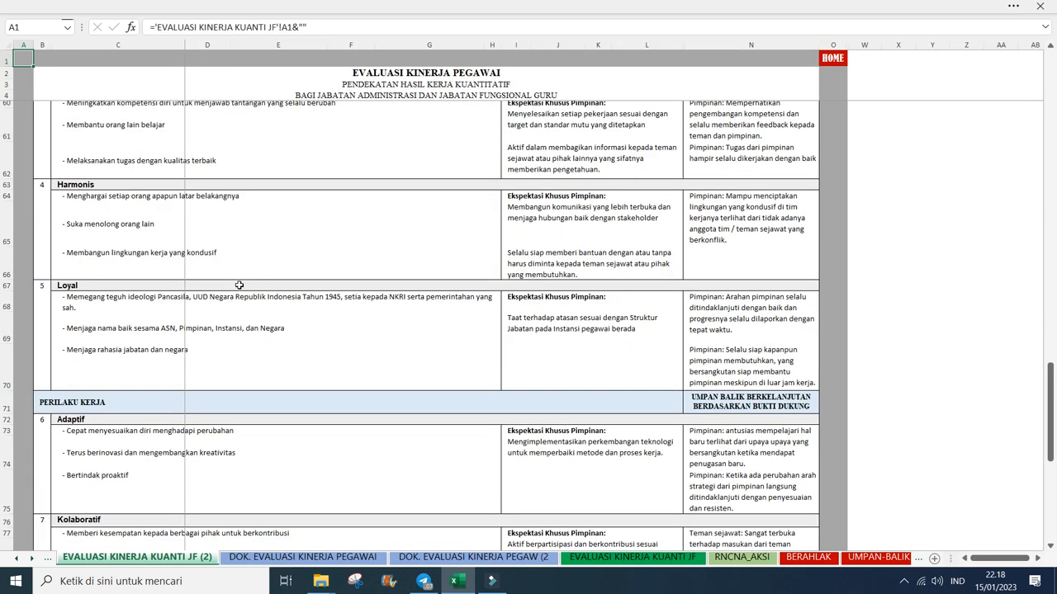
scroll(240, 289, down, 5)
scroll(240, 287, up, 1)
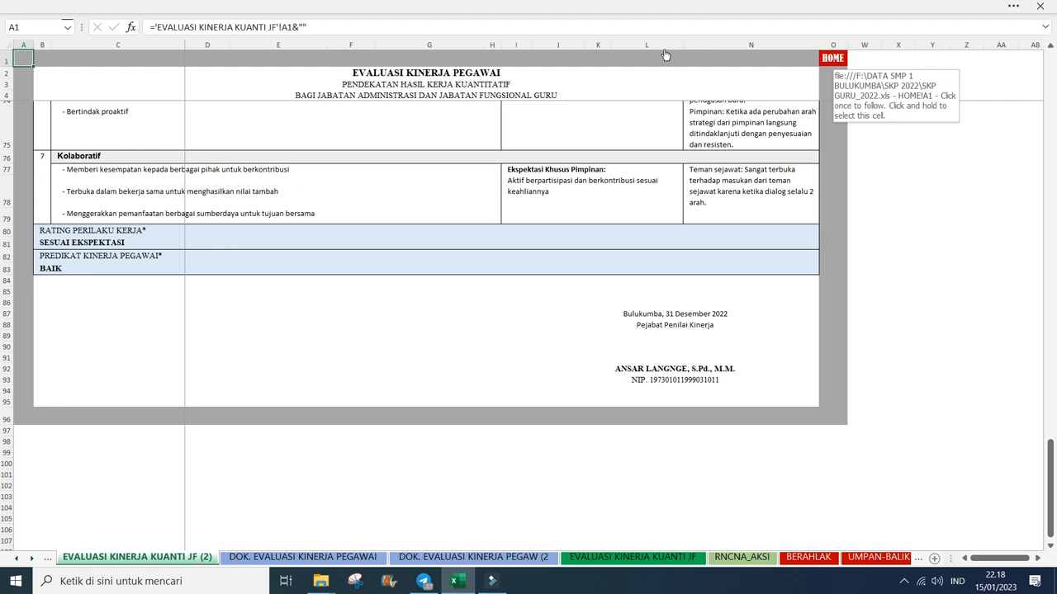
click(602, 52)
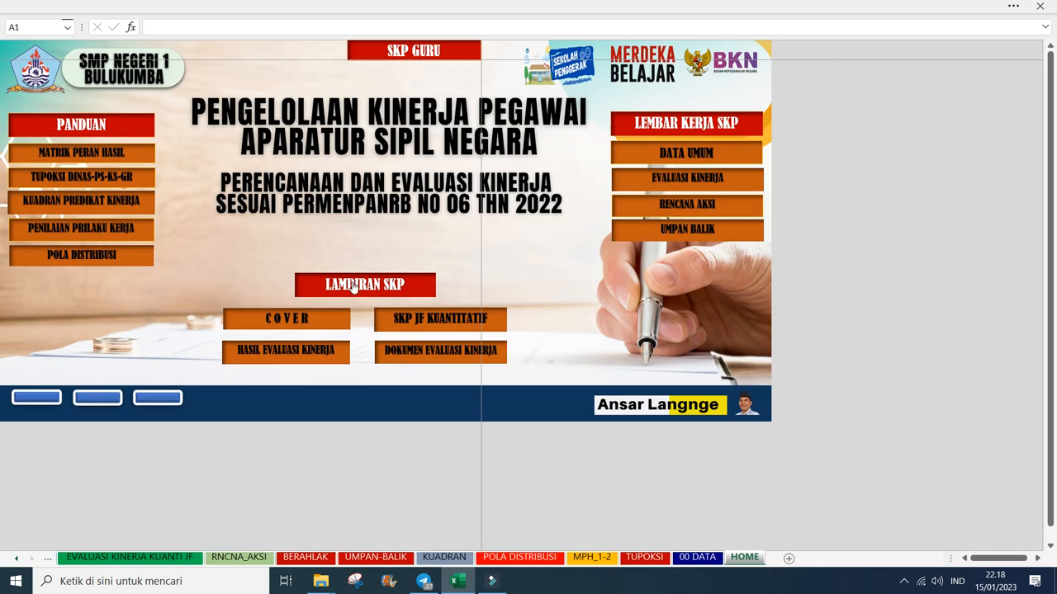
Step: Open the first Dokumen Evaluasi Kinerja sheet and review it down to the signature block
click(353, 286)
scroll(244, 318, down, 5)
scroll(244, 317, up, 4)
scroll(246, 316, down, 3)
scroll(246, 317, up, 4)
scroll(247, 316, down, 3)
scroll(246, 316, down, 4)
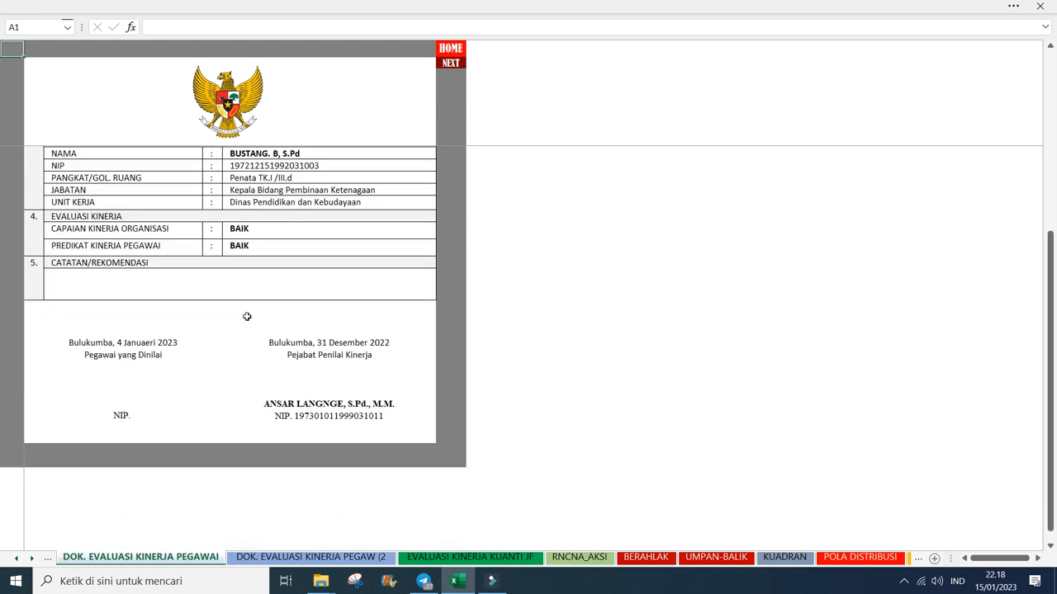
Step: Go on to the second Dokumen Evaluasi Kinerja sheet and view its three-party signature block
click(362, 55)
scroll(213, 289, down, 8)
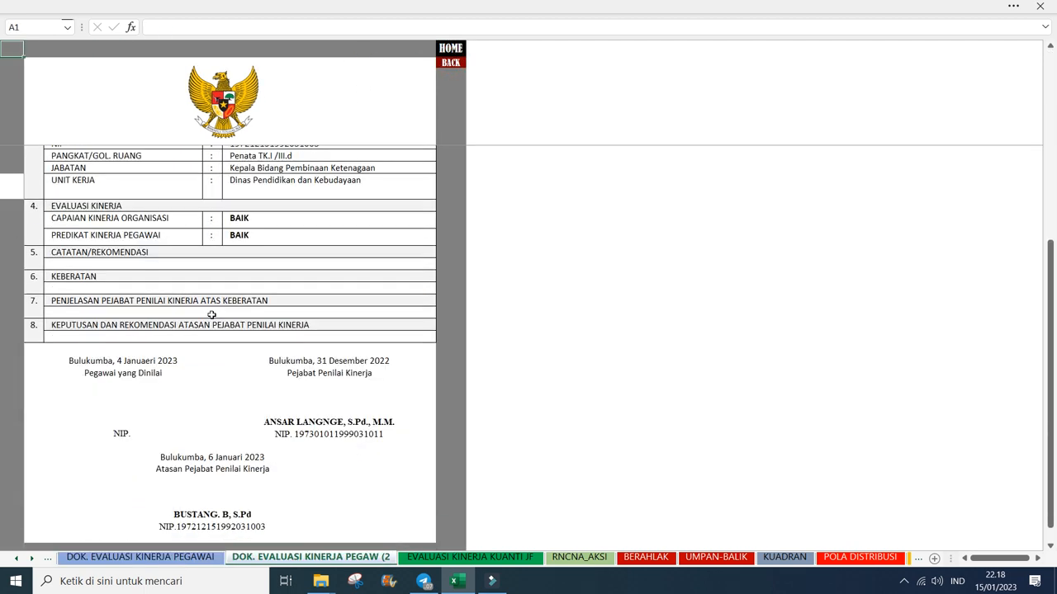
scroll(212, 315, down, 1)
click(200, 433)
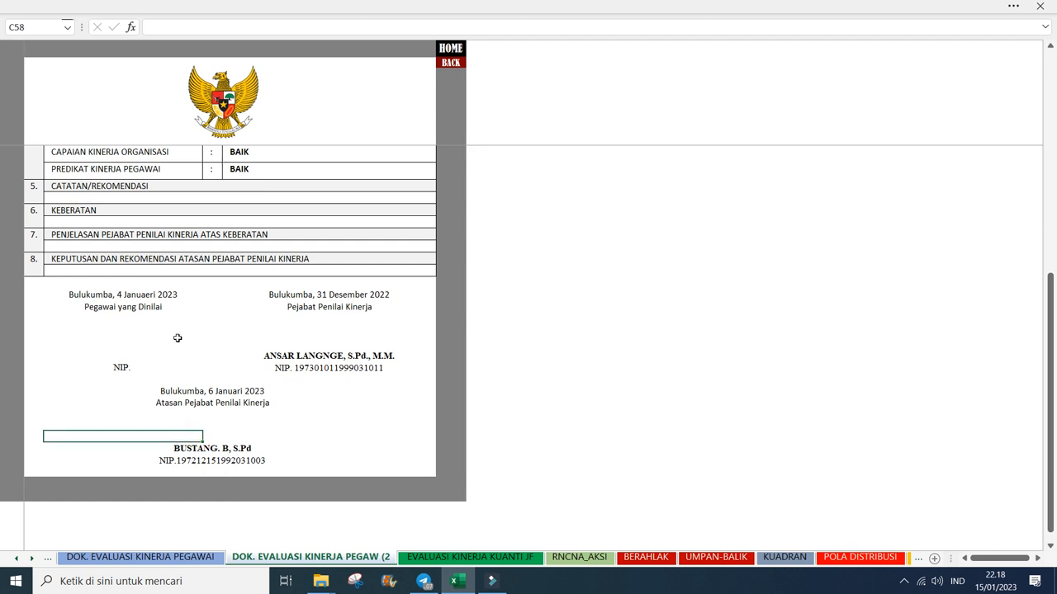
Step: Examine the signing space above the Atasan Pejabat Penilai Kinerja's name in the second evaluation document
click(225, 447)
click(199, 434)
click(261, 438)
click(160, 438)
click(237, 438)
click(125, 435)
click(236, 438)
click(127, 438)
click(243, 438)
click(123, 436)
click(237, 436)
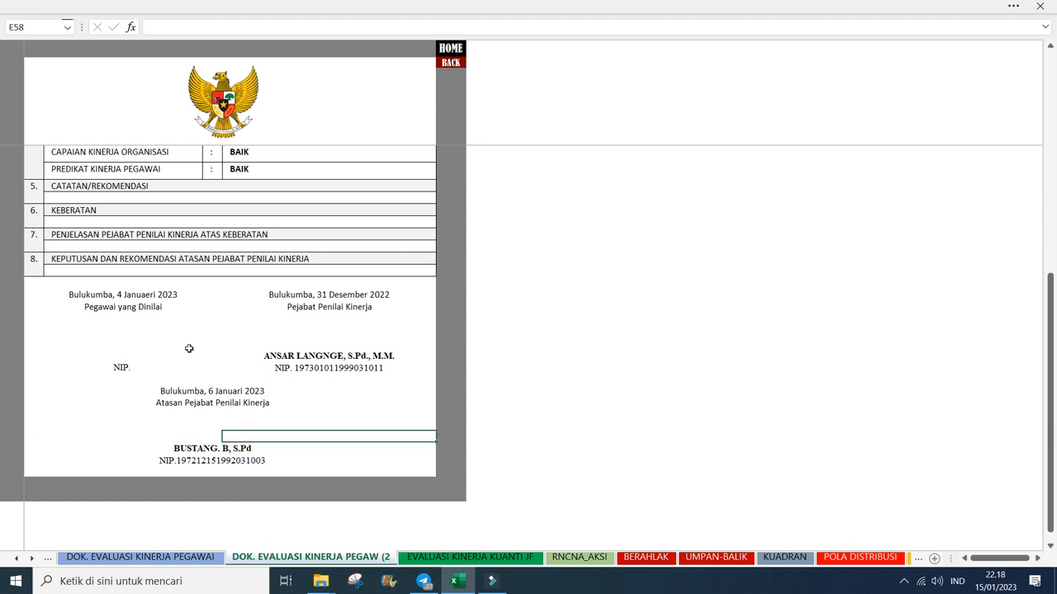
Step: Go back to the first Dokumen Evaluasi Kinerja sheet and view its two-party signature block
click(364, 55)
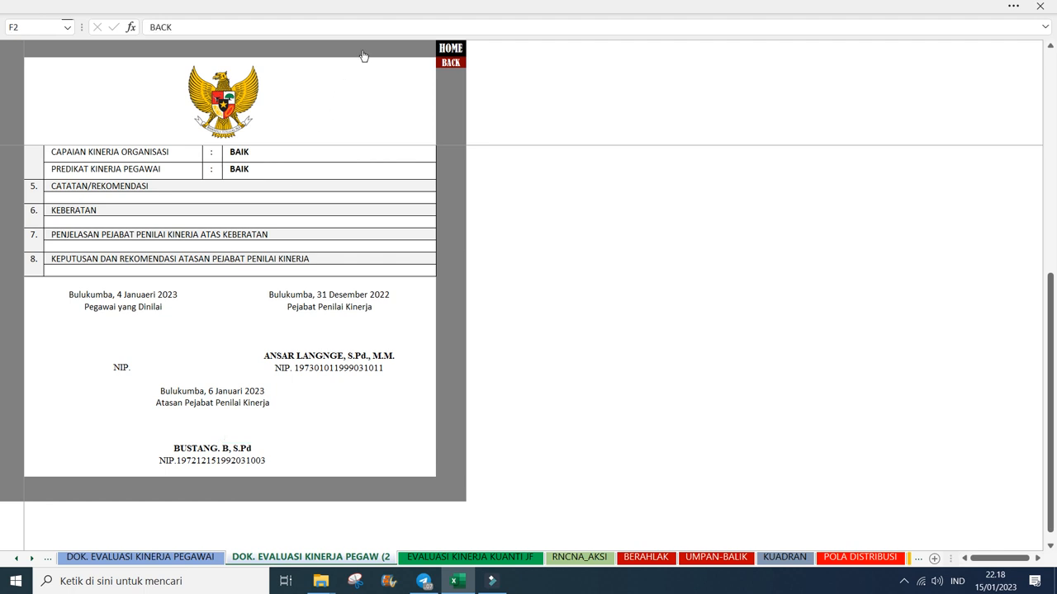
scroll(184, 312, up, 5)
scroll(273, 182, down, 4)
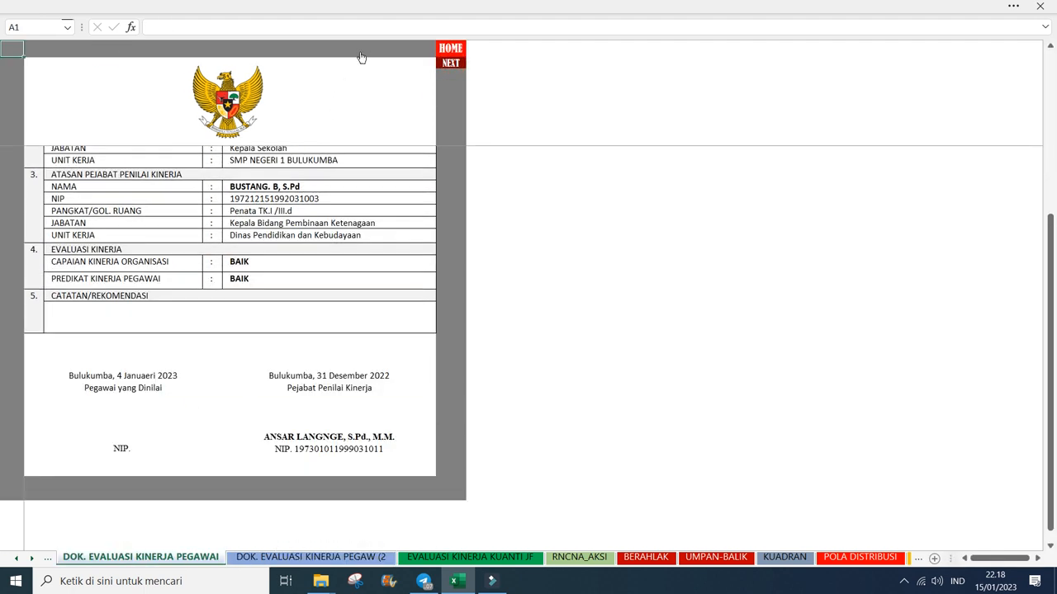
Step: Open the second Dokumen Evaluasi Kinerja sheet and examine its Catatan, Keberatan, Penjelasan and Keputusan sections together with the signature area
click(361, 55)
scroll(168, 338, down, 1)
scroll(167, 338, up, 2)
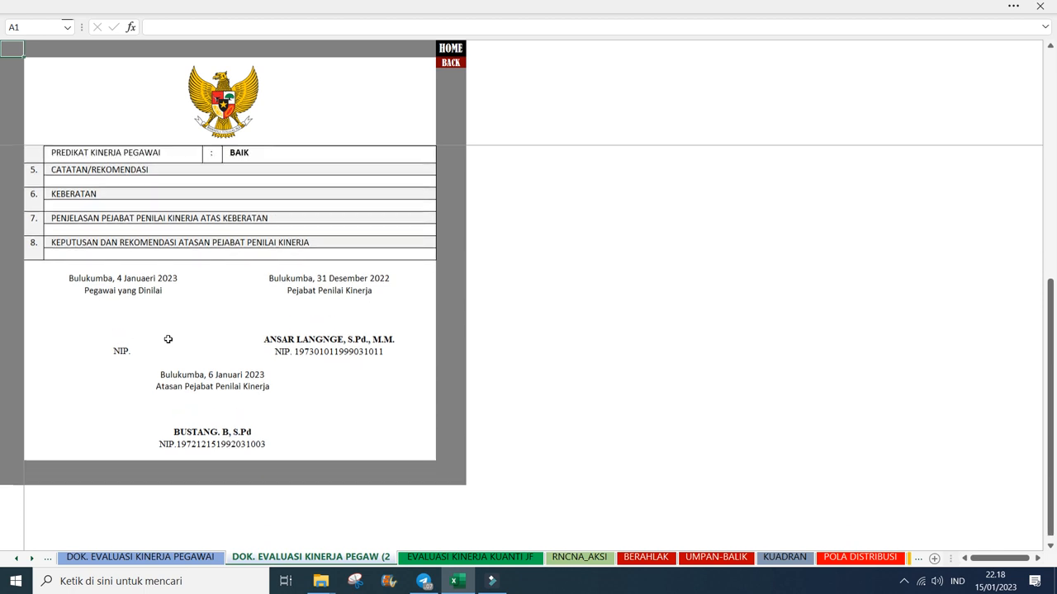
scroll(167, 338, up, 1)
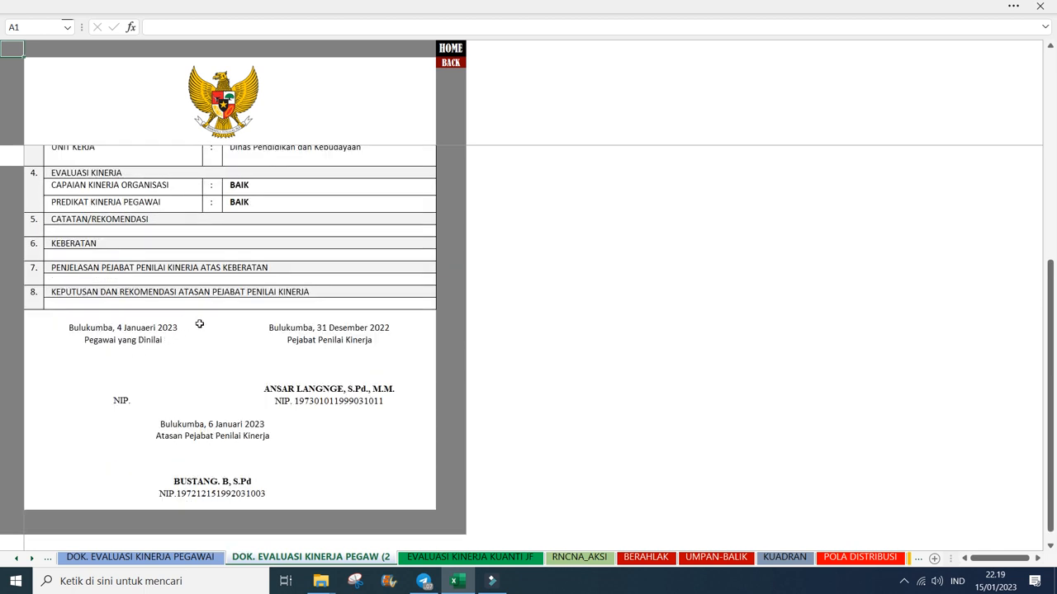
scroll(199, 324, down, 1)
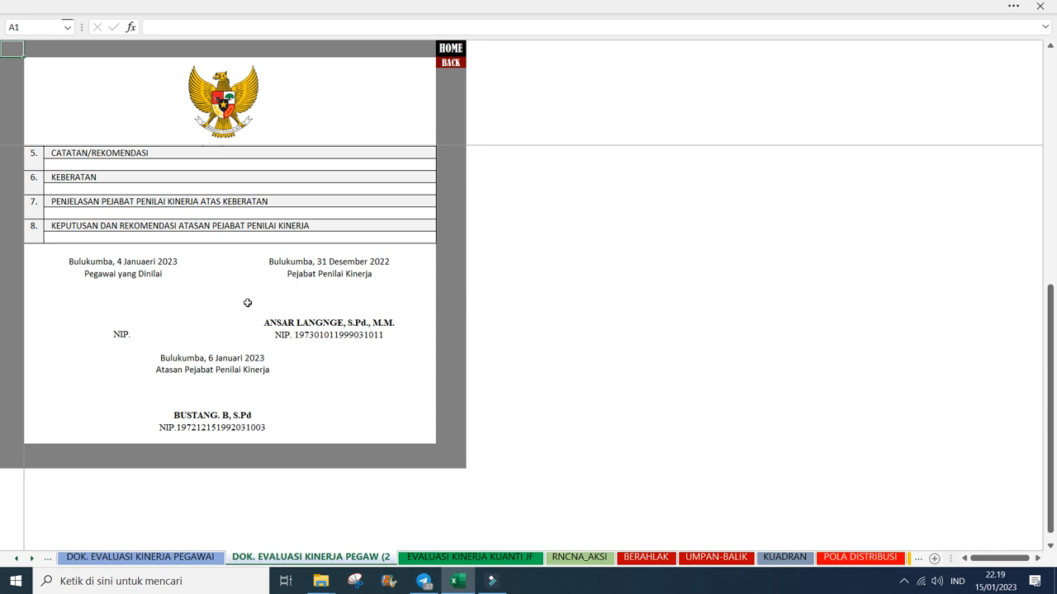
scroll(247, 303, up, 1)
scroll(247, 303, down, 2)
scroll(247, 303, up, 2)
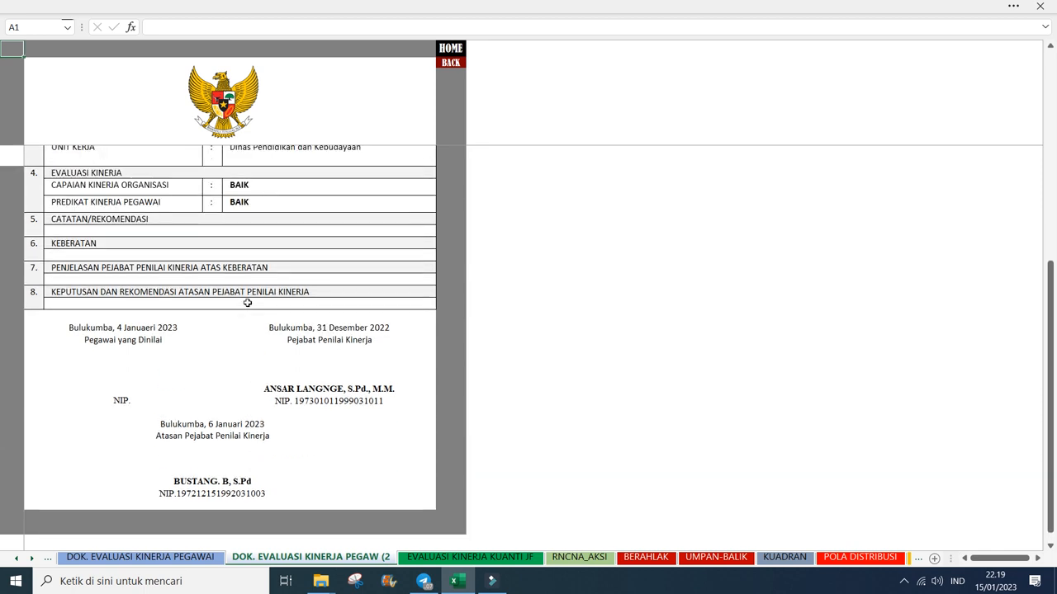
scroll(247, 303, down, 2)
scroll(247, 303, up, 2)
scroll(247, 303, up, 3)
scroll(247, 303, down, 2)
scroll(247, 303, down, 1)
Step: Review the first Dokumen Evaluasi Kinerja sheet again through its Catatan/Rekomendasi section and signatures, and return to the HOME sheet
key(ctrl+Page_Up)
scroll(194, 328, down, 1)
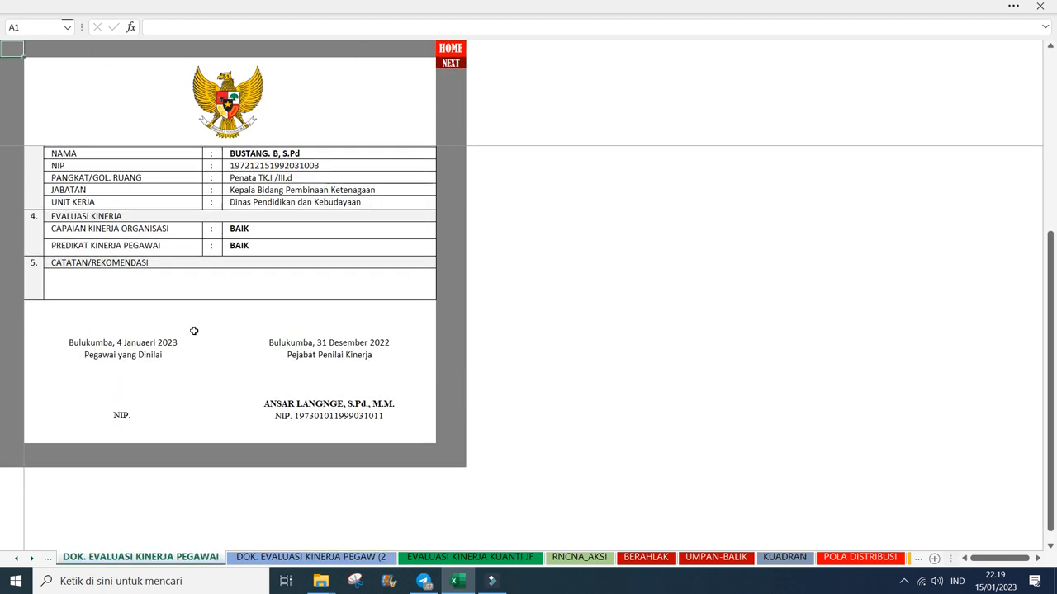
scroll(194, 330, up, 2)
scroll(194, 330, up, 3)
scroll(194, 330, down, 4)
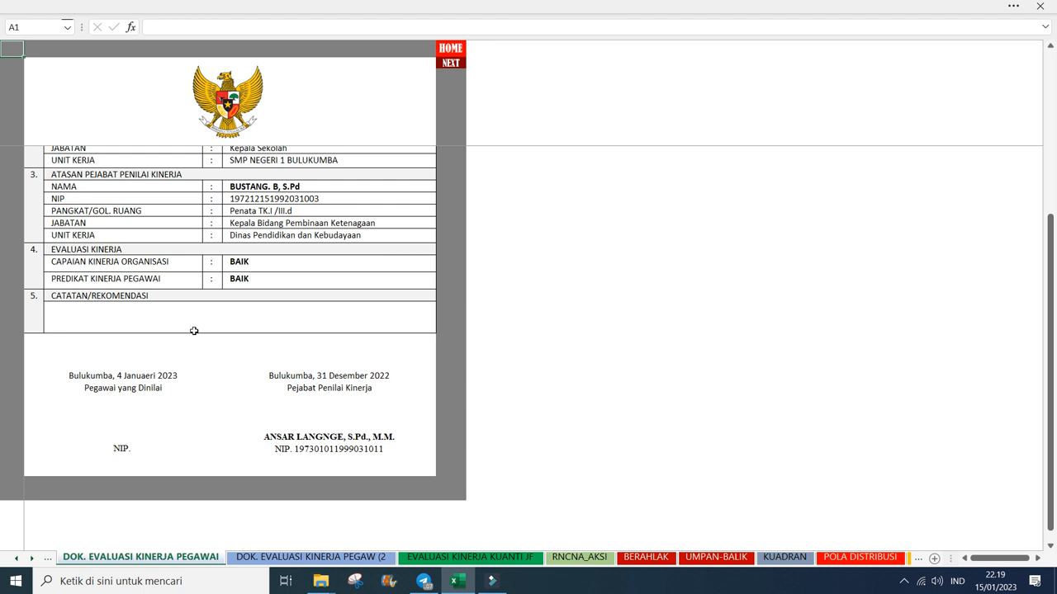
scroll(194, 331, up, 5)
click(450, 47)
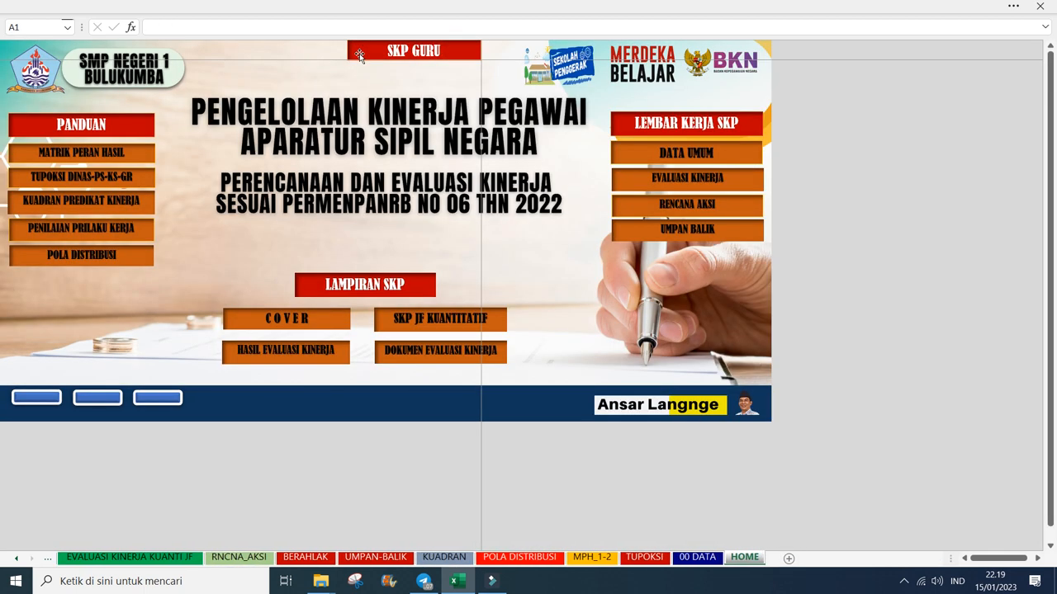